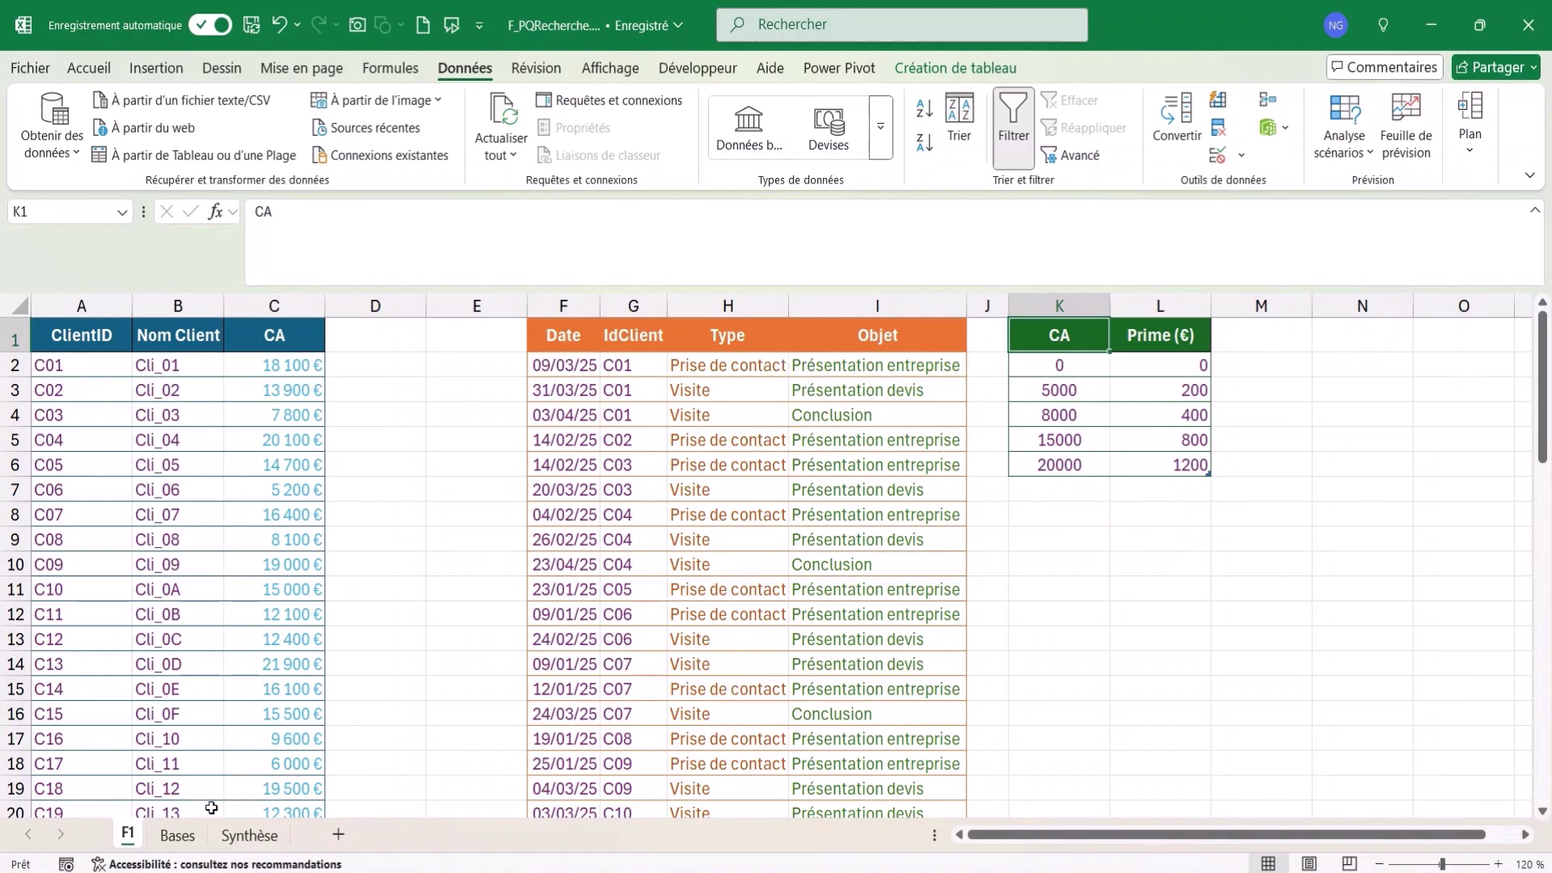
# Examine the client and department tables on the Bases sheet, ending back on the F1 sheet
pyautogui.click(177, 835)
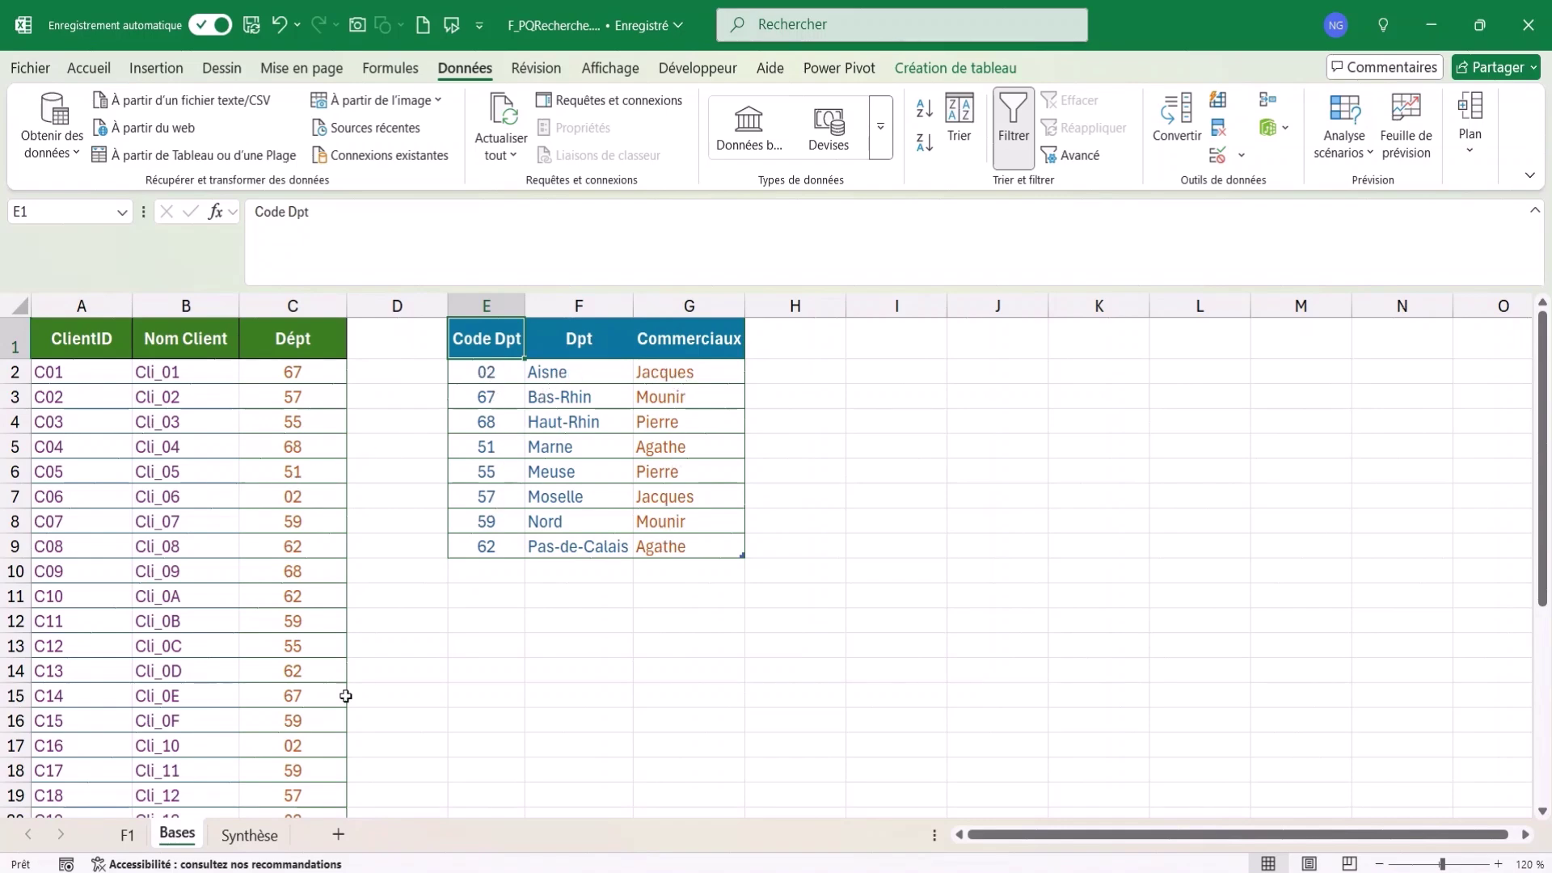
pyautogui.click(127, 835)
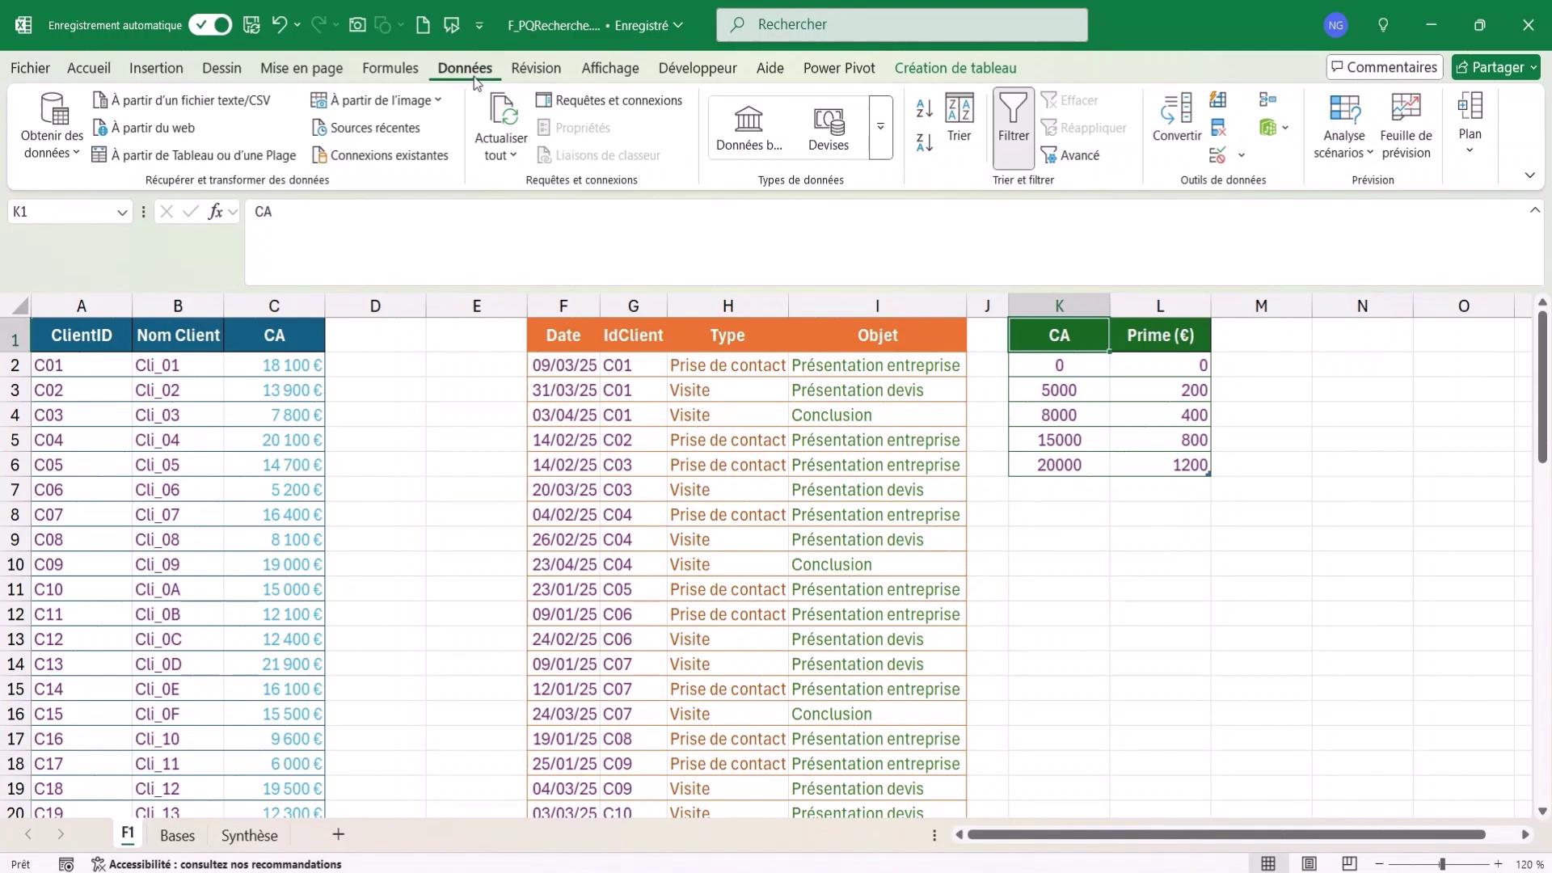
# Open the Power Query editor from the F1 table and inspect the Ventes and Clients queries
pyautogui.click(209, 161)
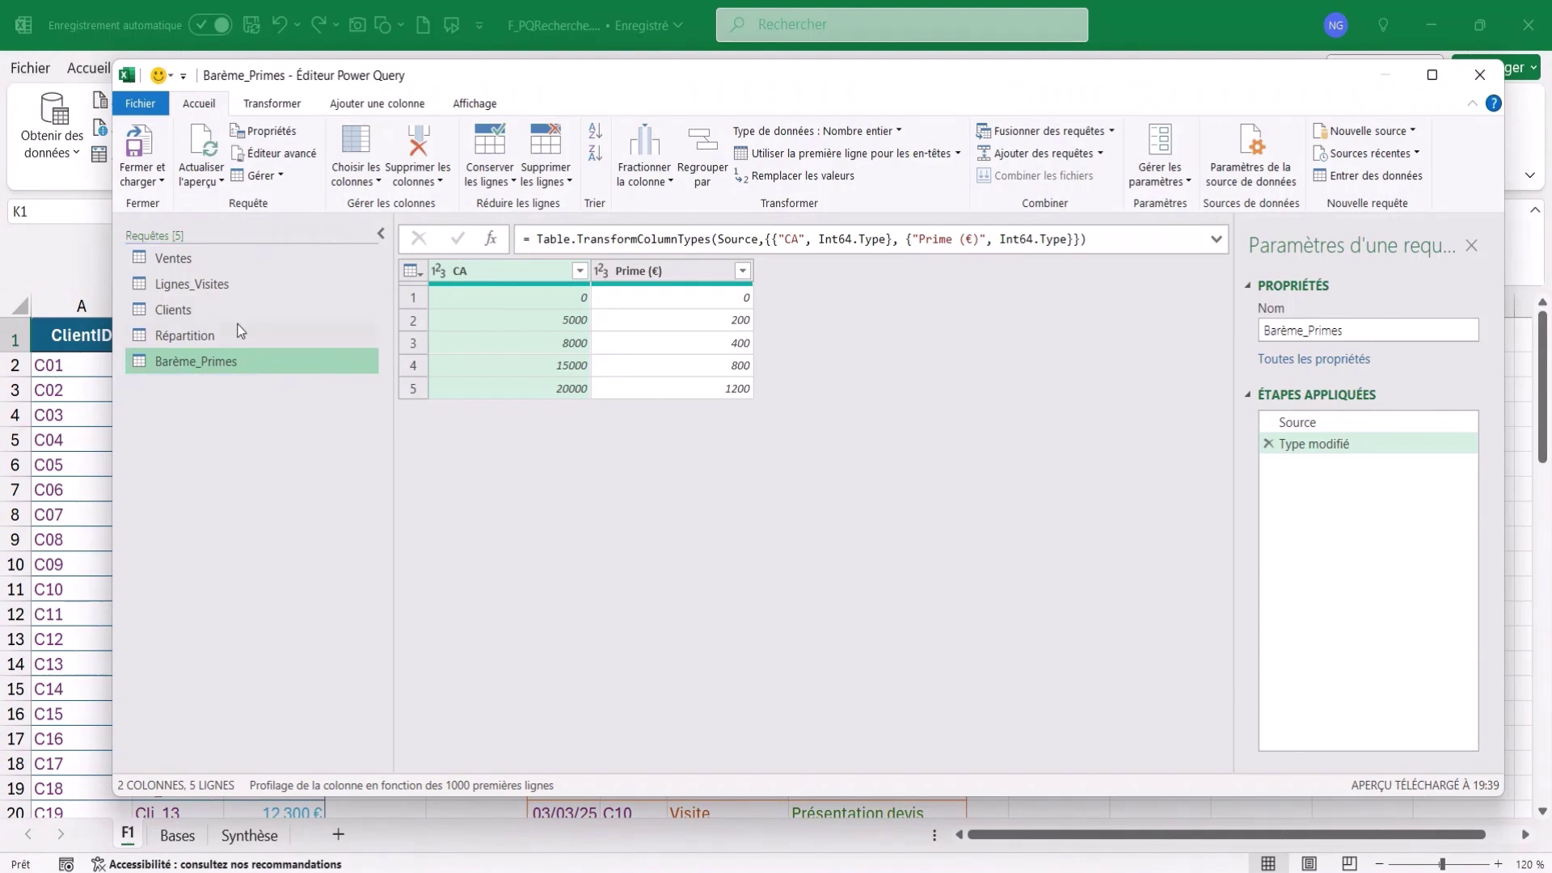
pyautogui.click(183, 259)
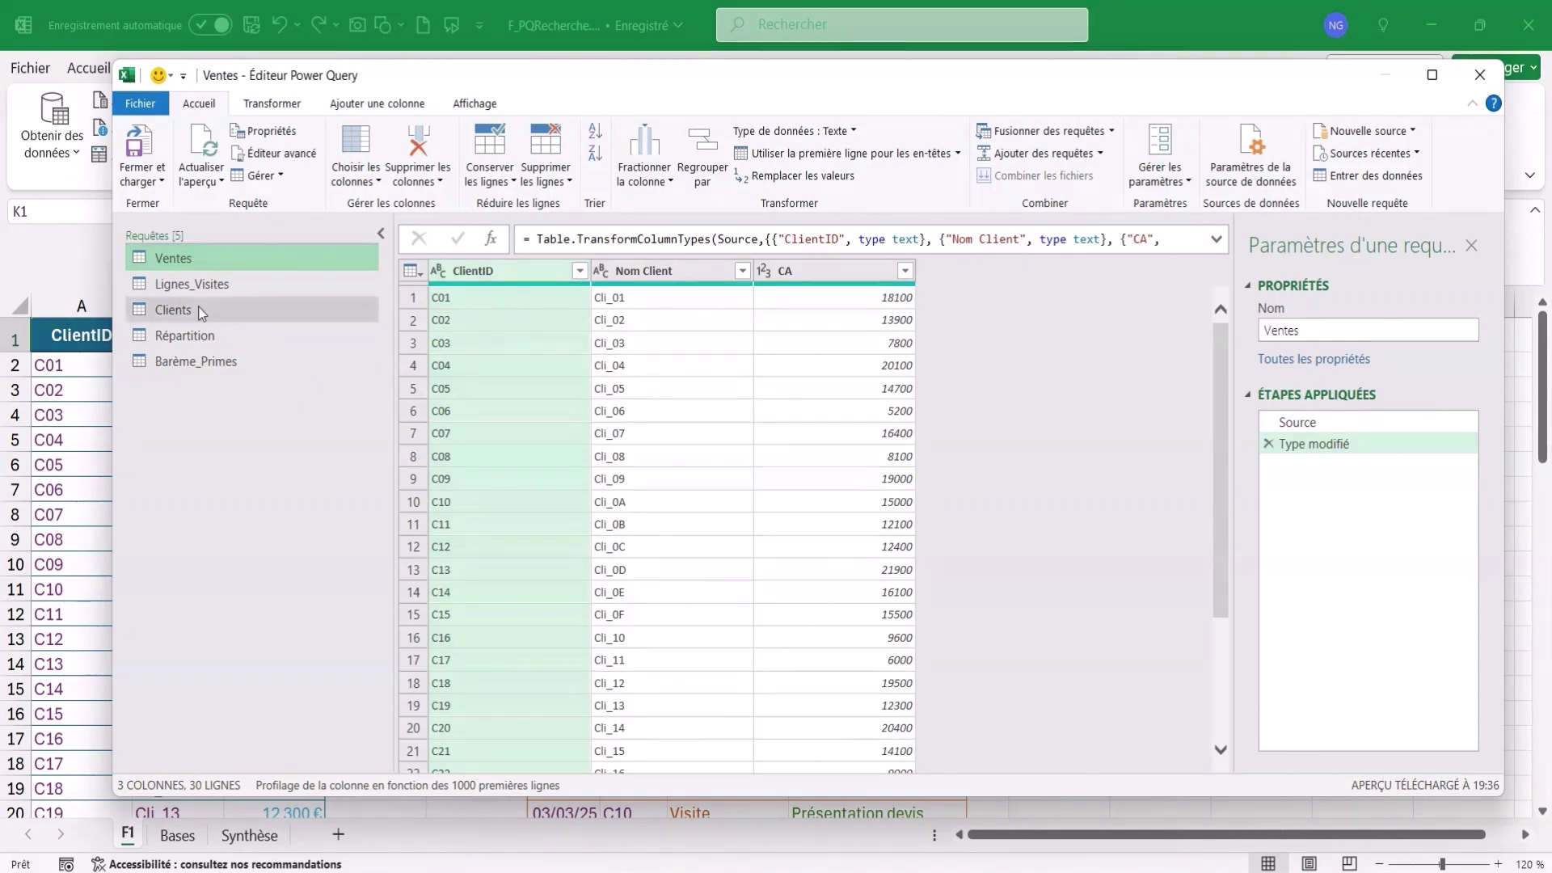
pyautogui.click(172, 309)
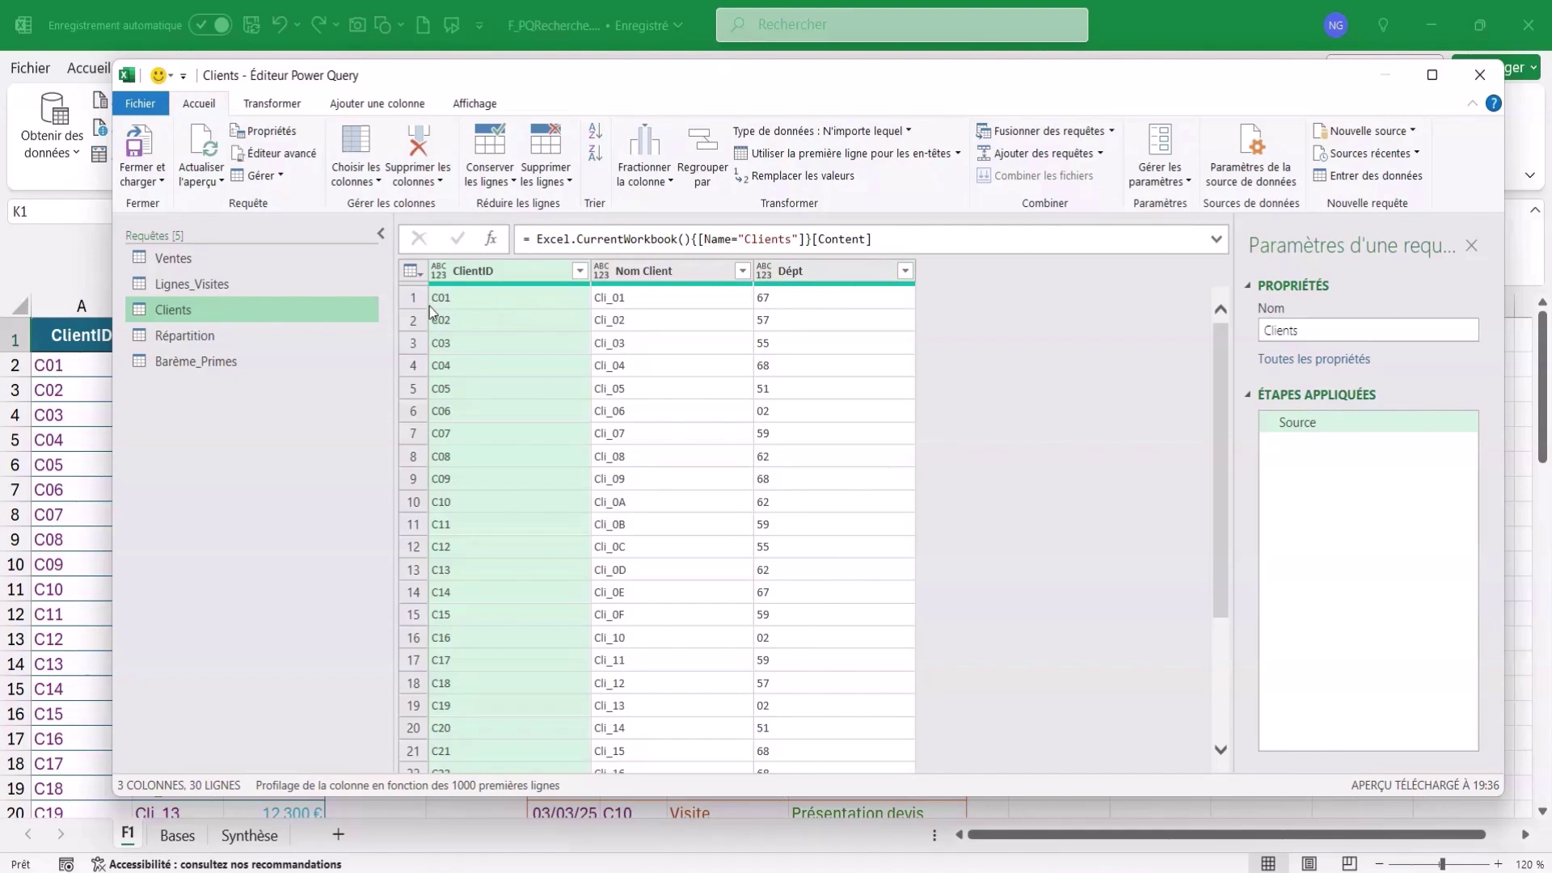
# Add a custom column Département to the Ventes query with the formula = Clients, and preview the first row's nested table
pyautogui.click(174, 257)
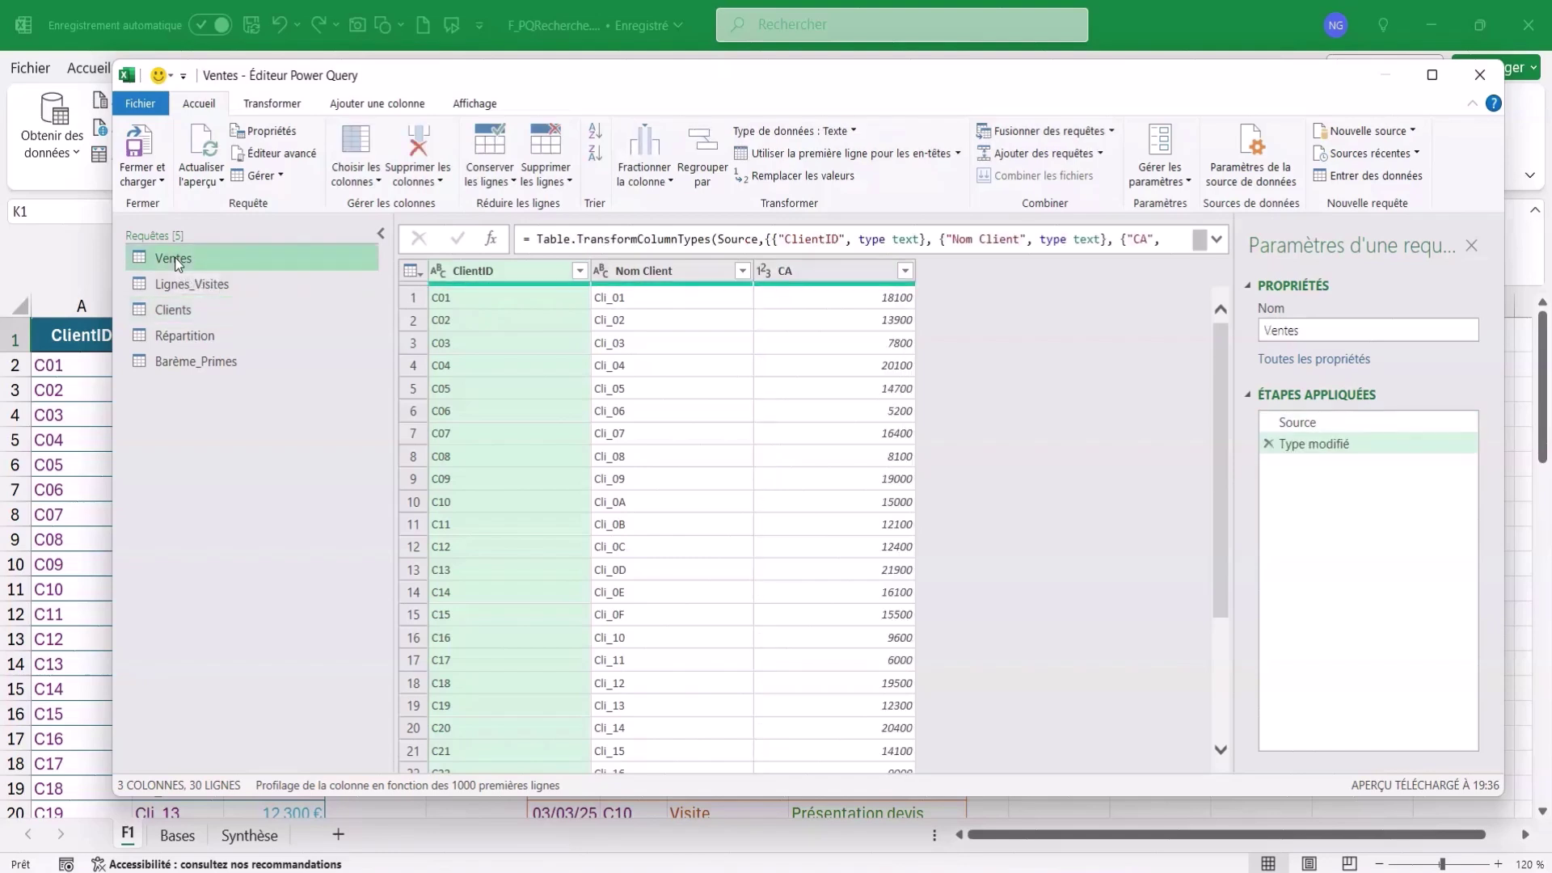
pyautogui.click(383, 105)
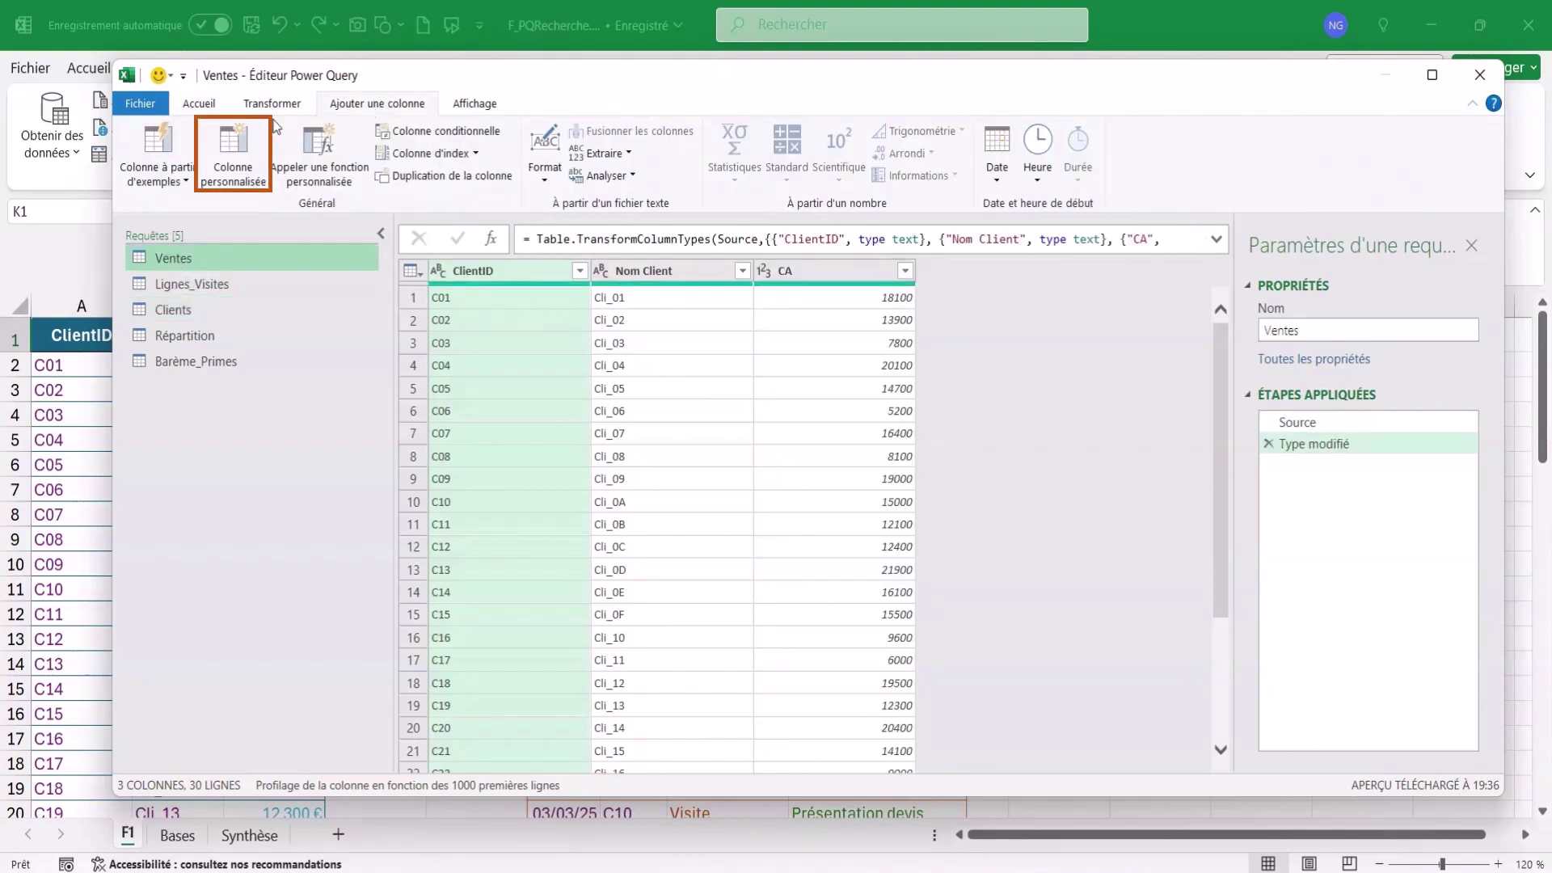
pyautogui.click(232, 141)
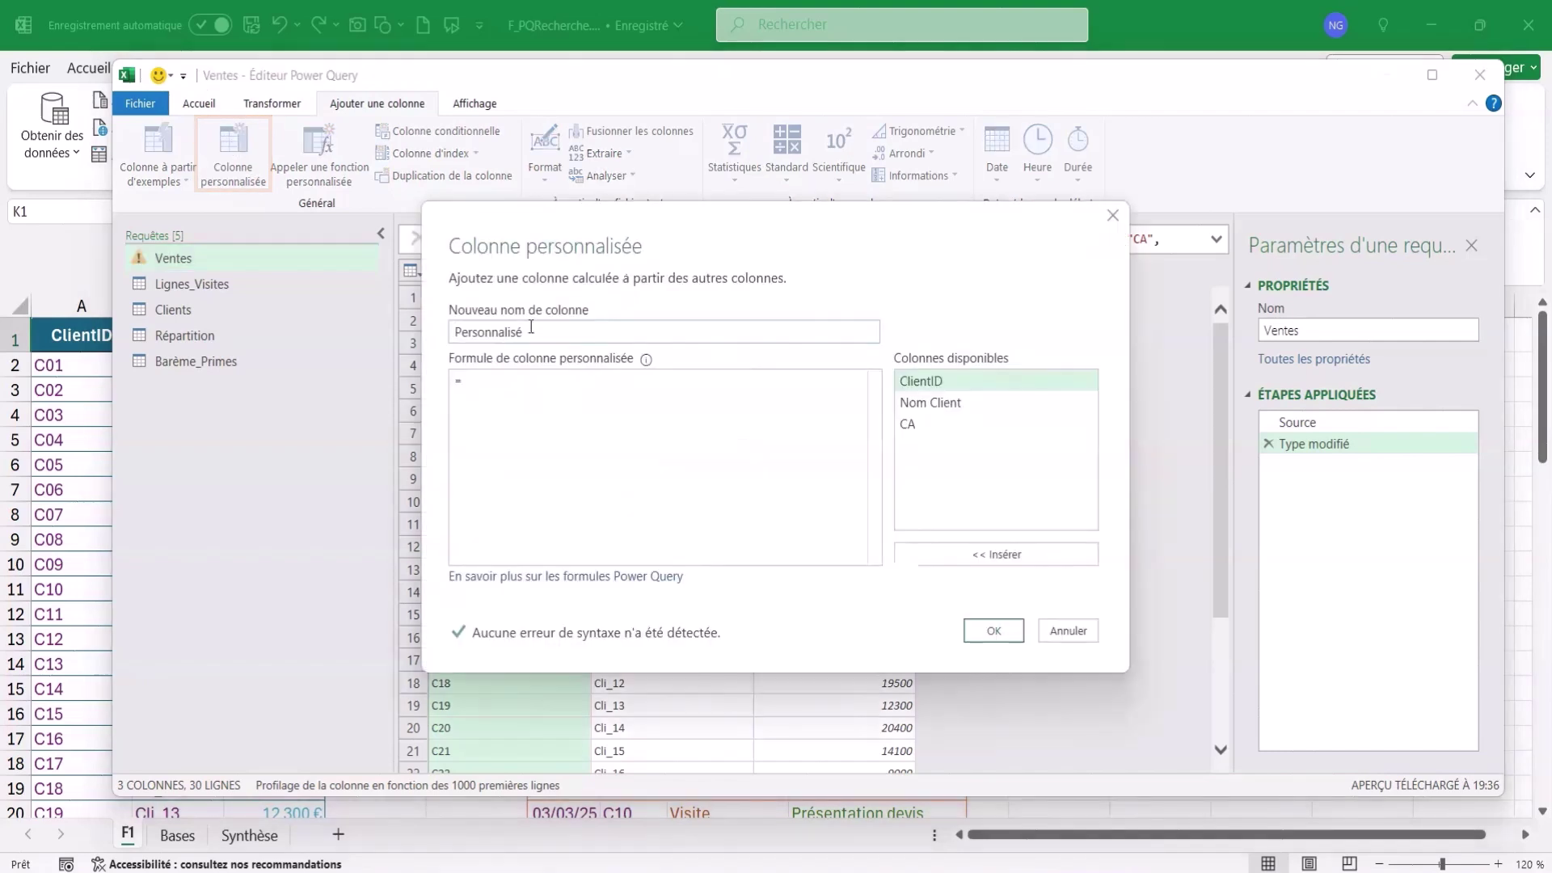
pyautogui.write('Département')
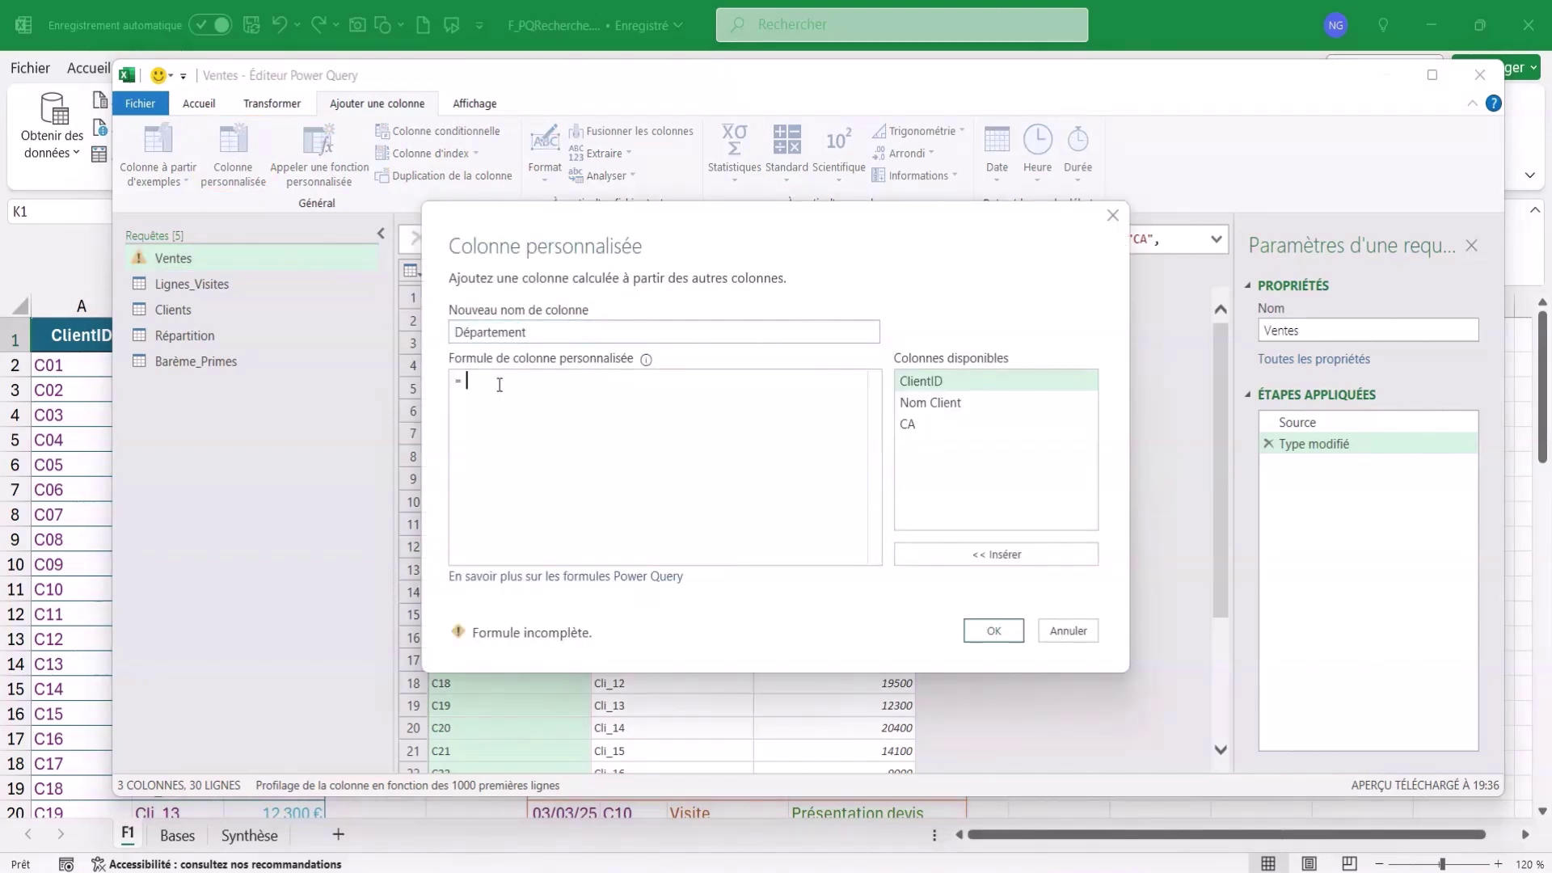
pyautogui.write('Client')
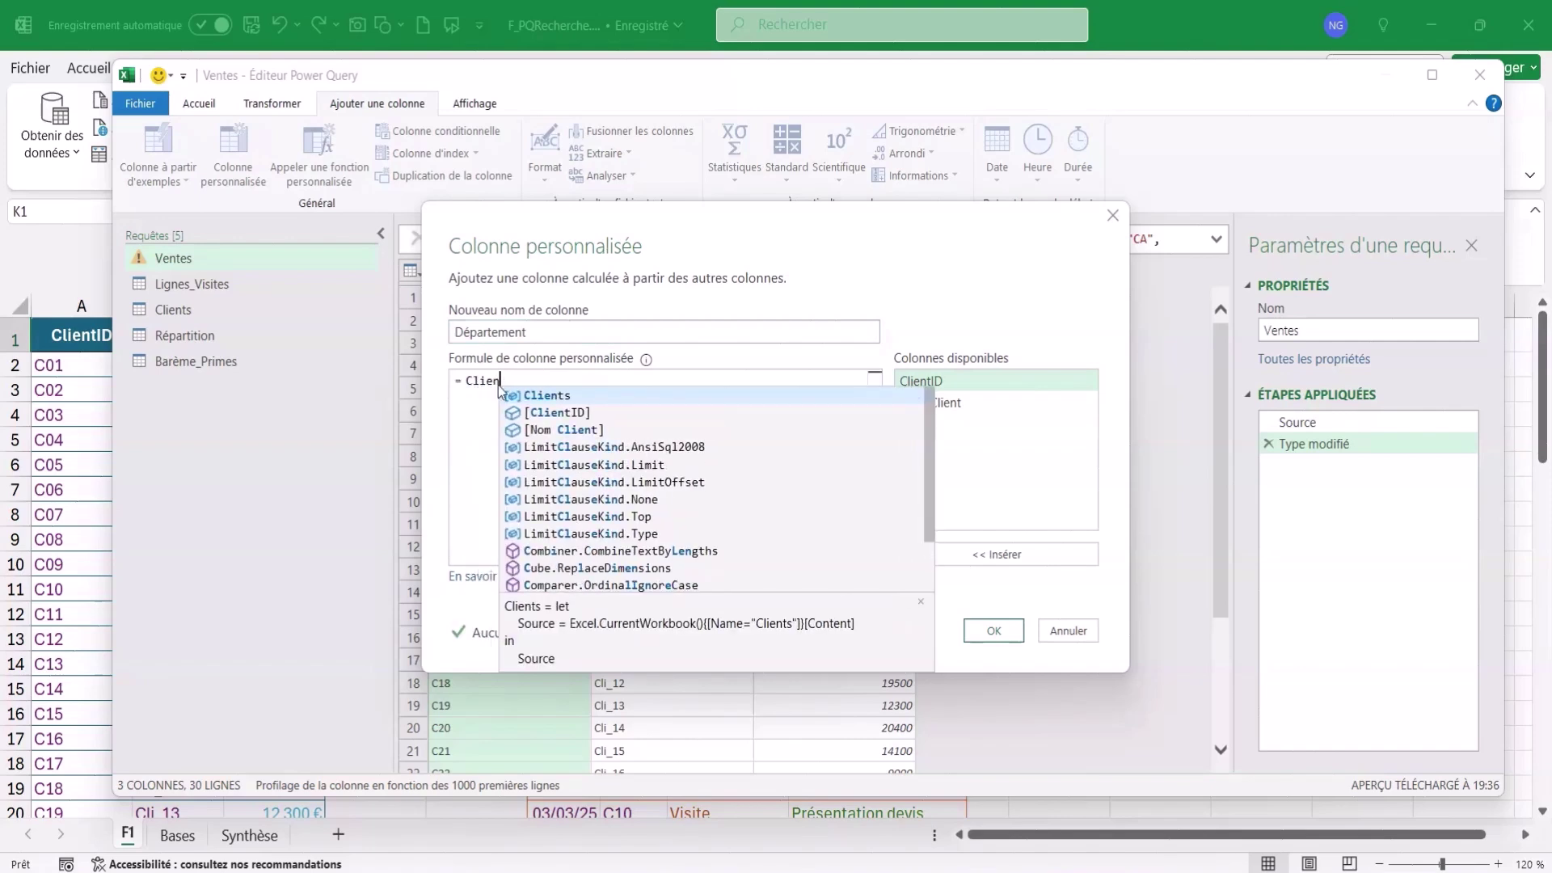
pyautogui.press('Tab')
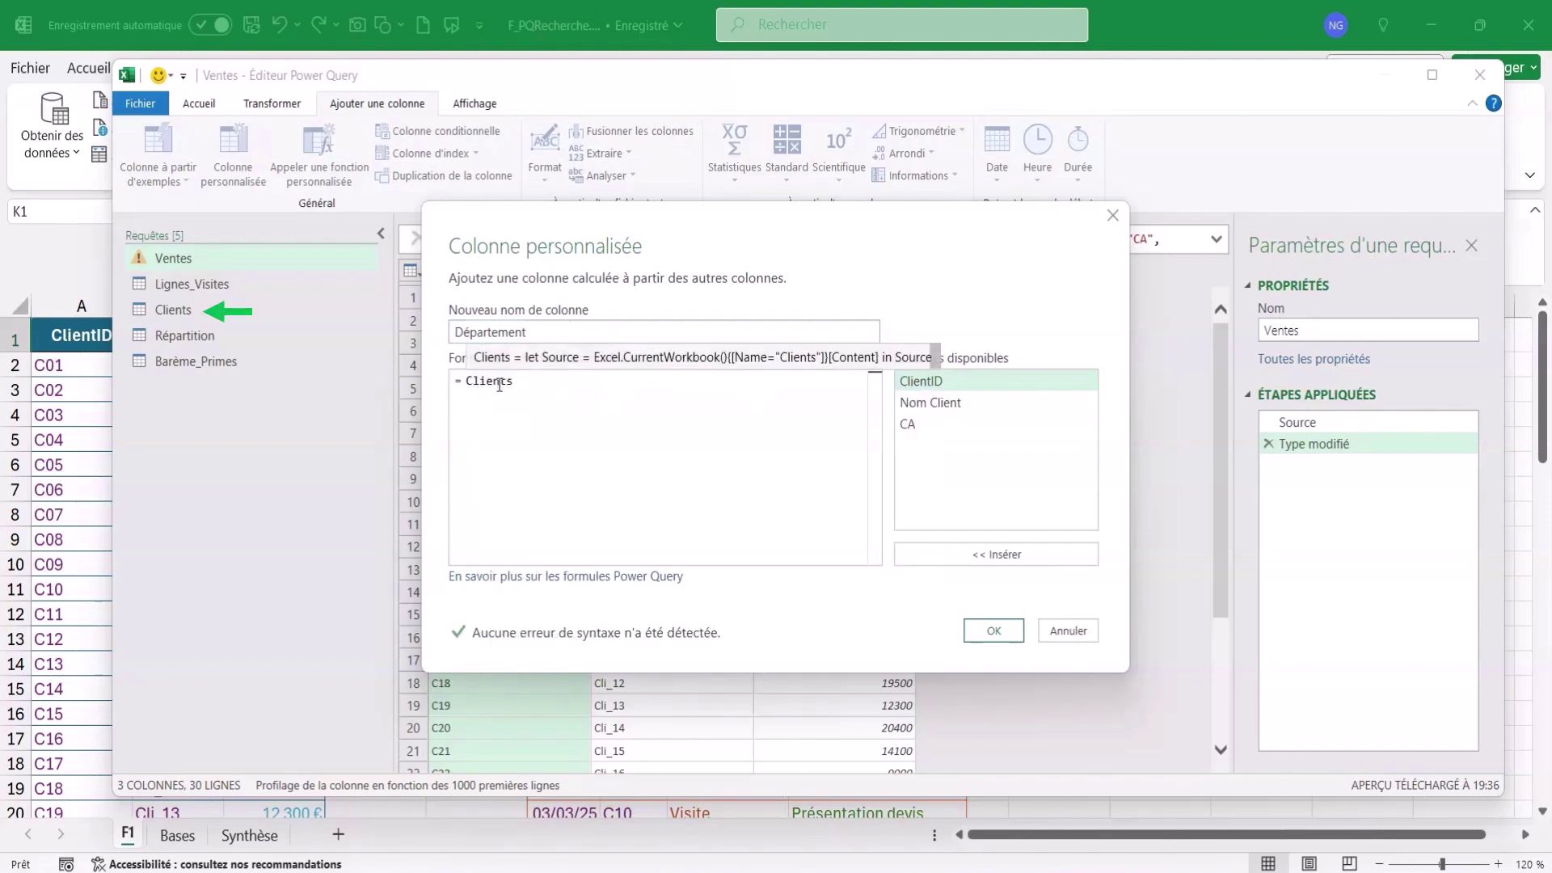
pyautogui.click(992, 628)
pyautogui.click(981, 297)
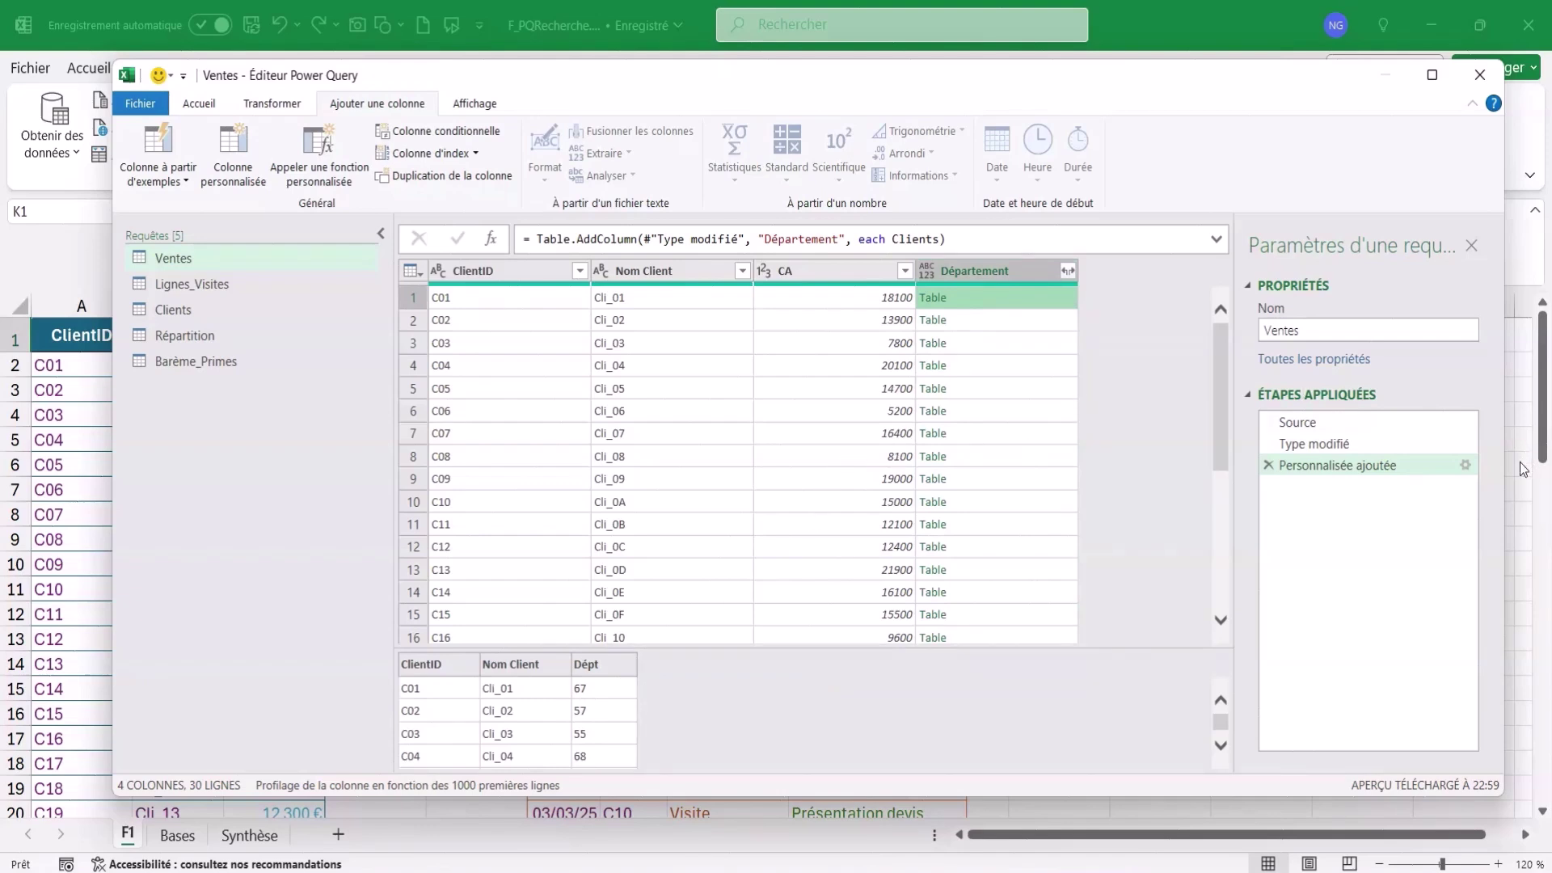
# Edit the Département column's formula so that Clients becomes the first argument of Table.SelectRows
pyautogui.click(1464, 465)
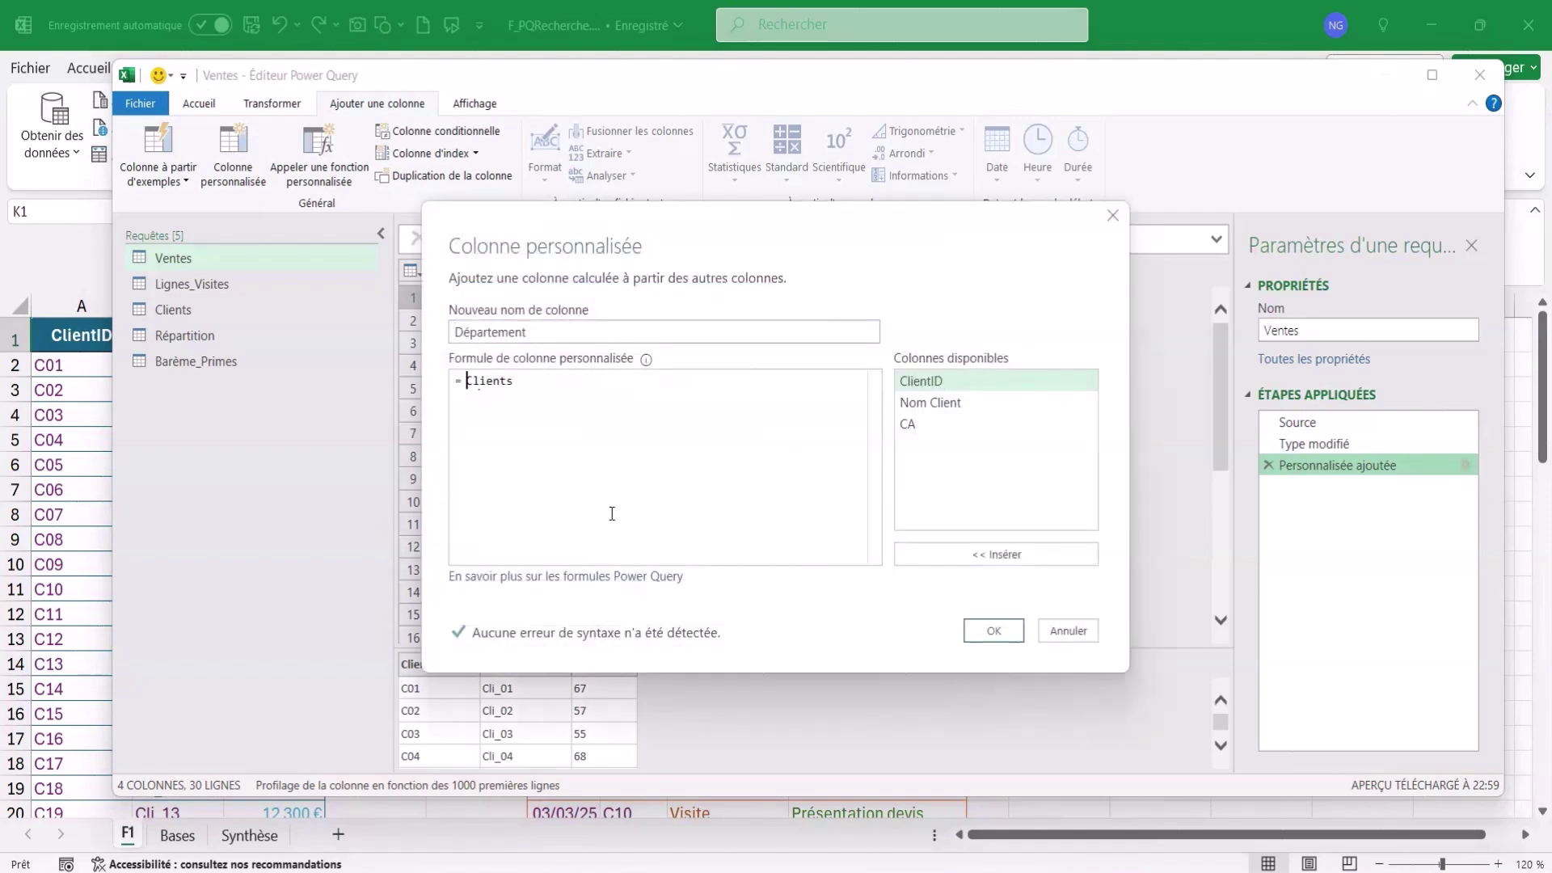
pyautogui.write('tablese')
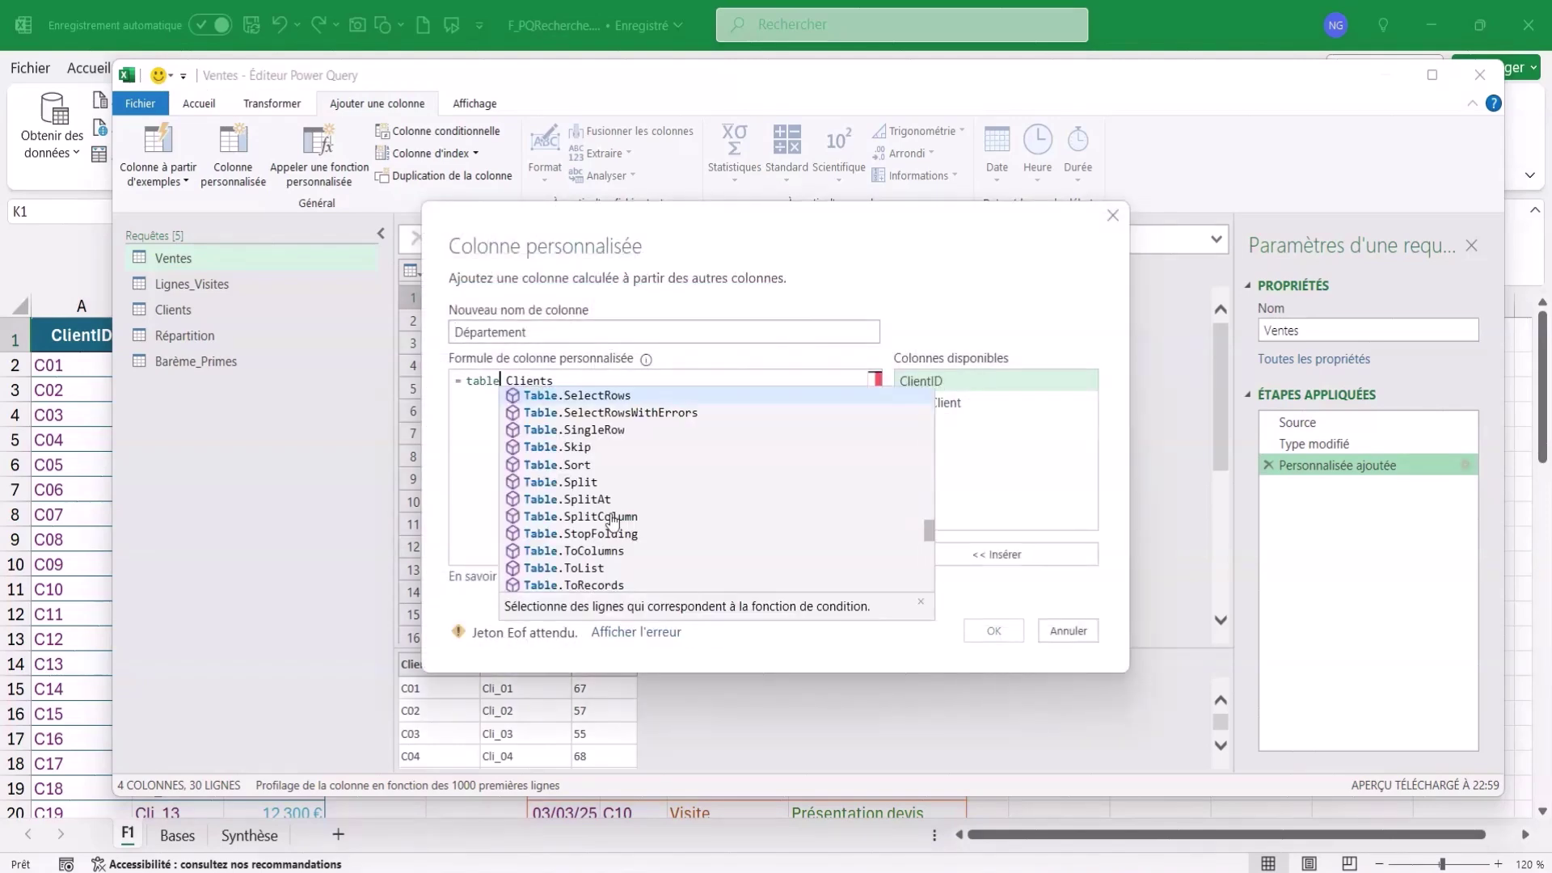
pyautogui.press('Tab')
pyautogui.write('(')
pyautogui.click(645, 381)
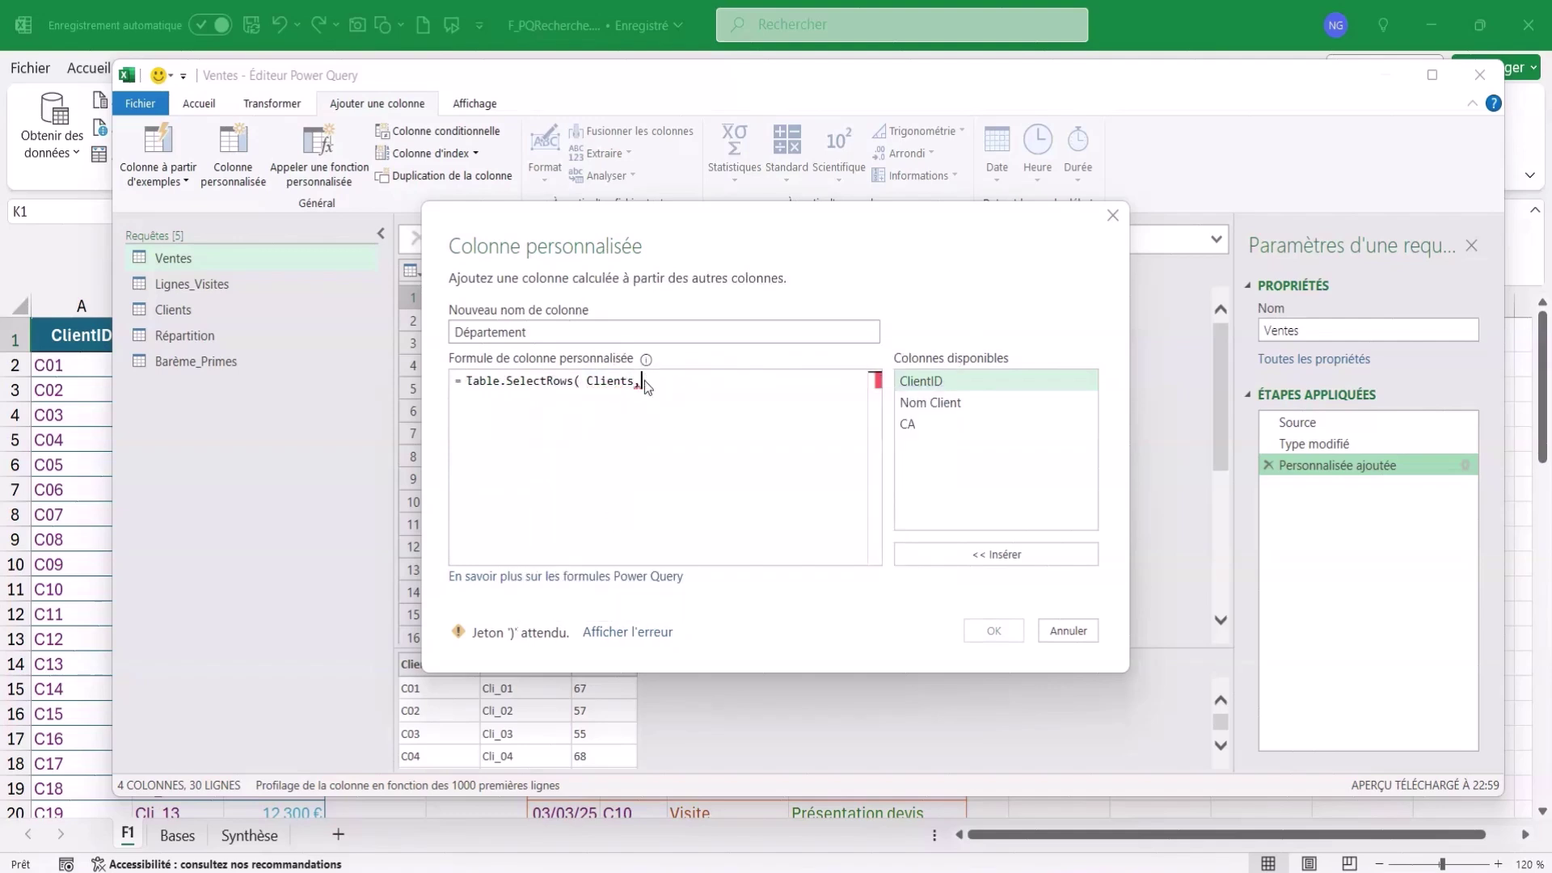
pyautogui.write(',')
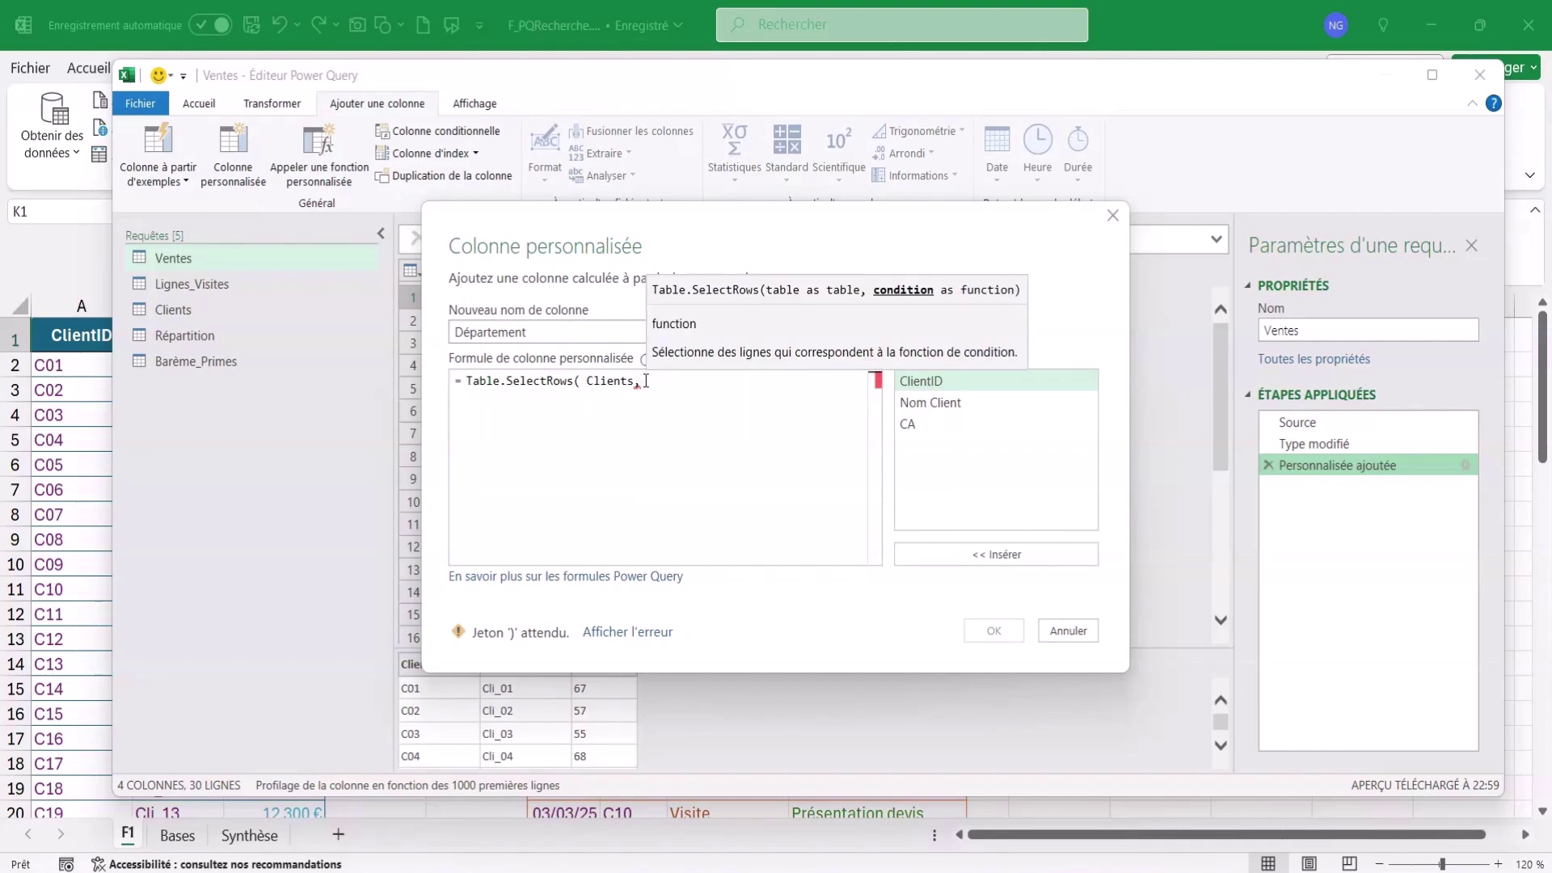
# Complete the formula with the condition (ID)=> ID[ClientID] = [ClientID], apply it, and preview the first row's nested table
pyautogui.write(' (')
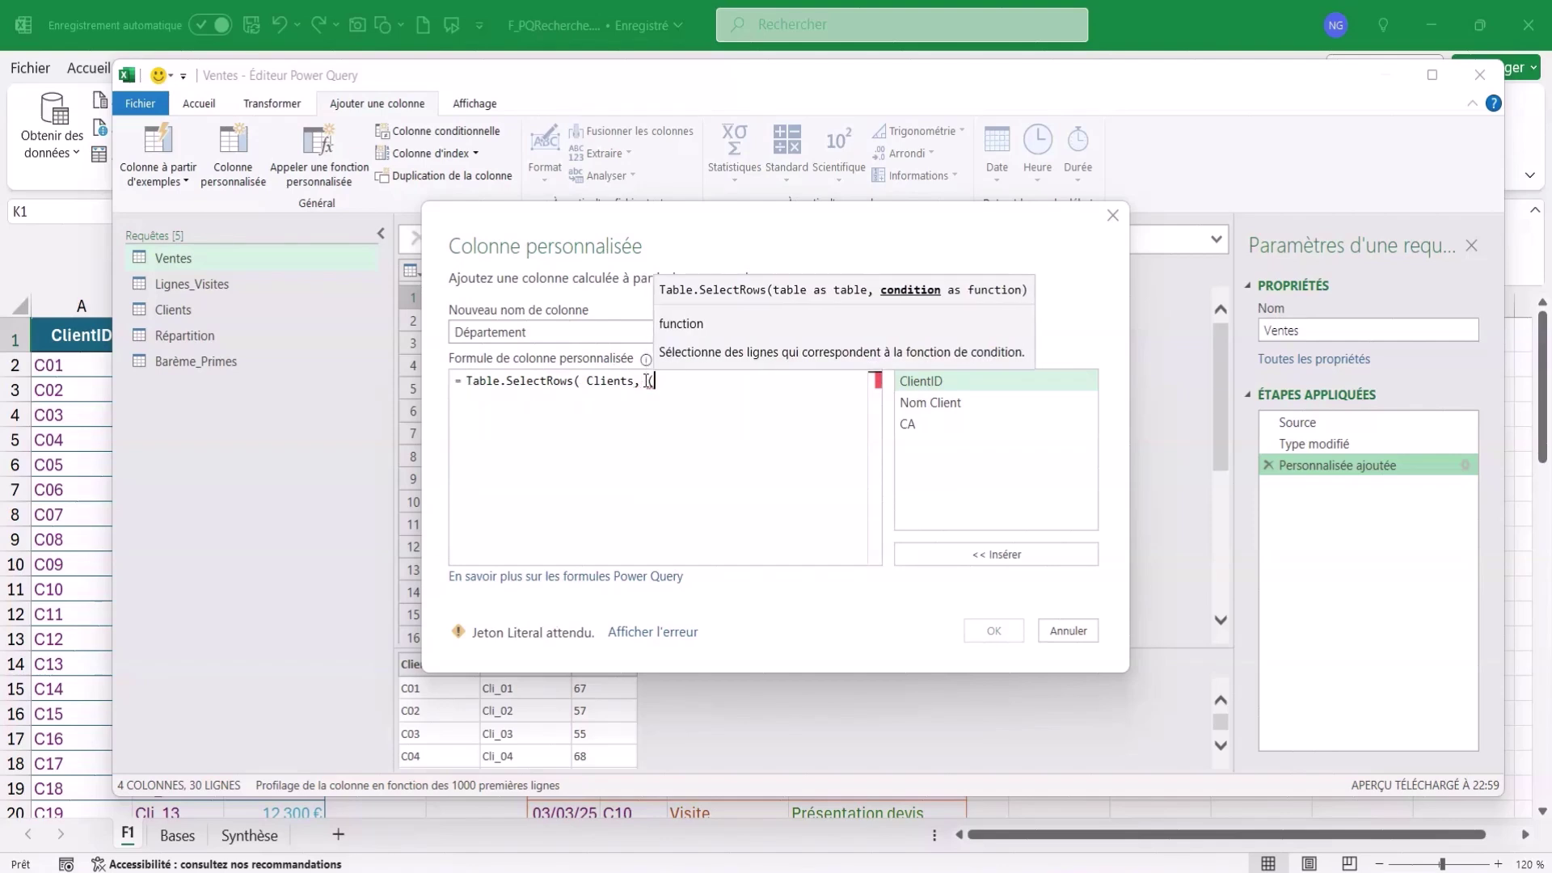
pyautogui.write('I')
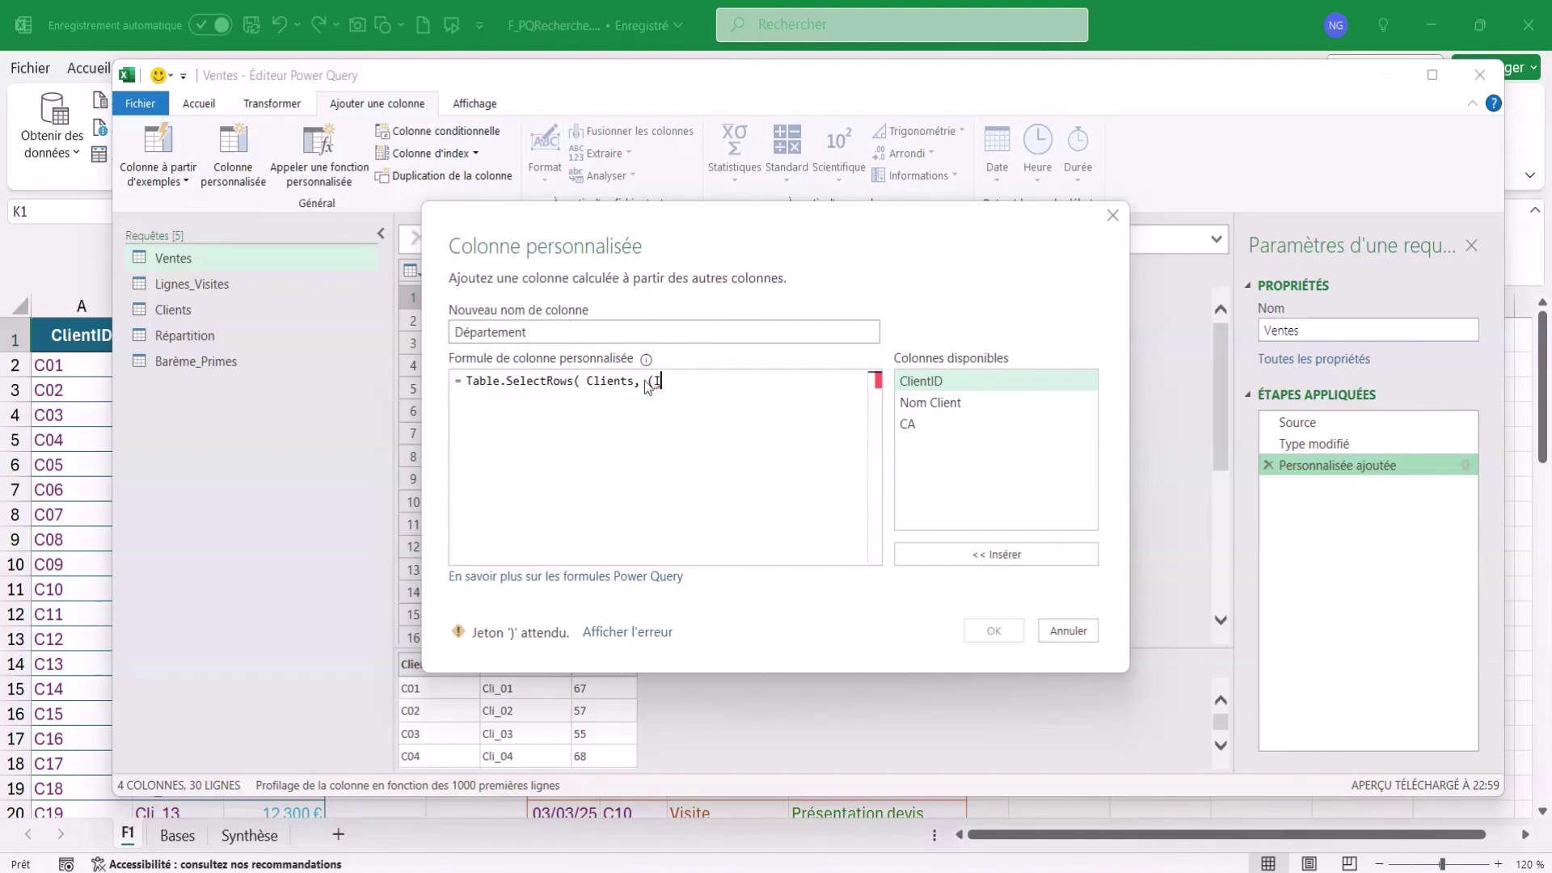
pyautogui.write('D)=>')
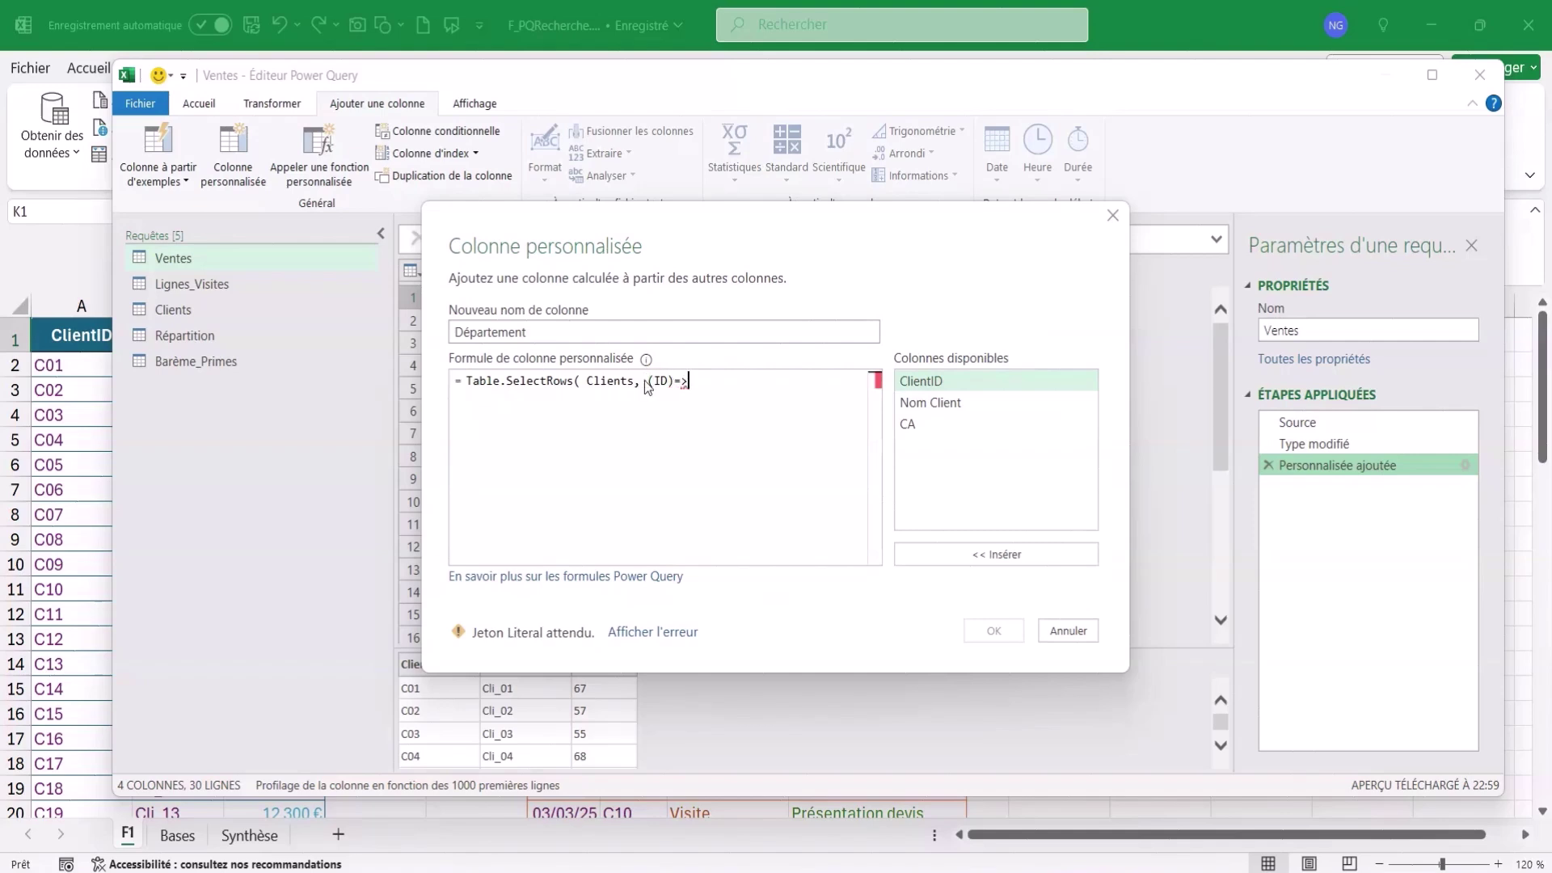
pyautogui.write(' ID')
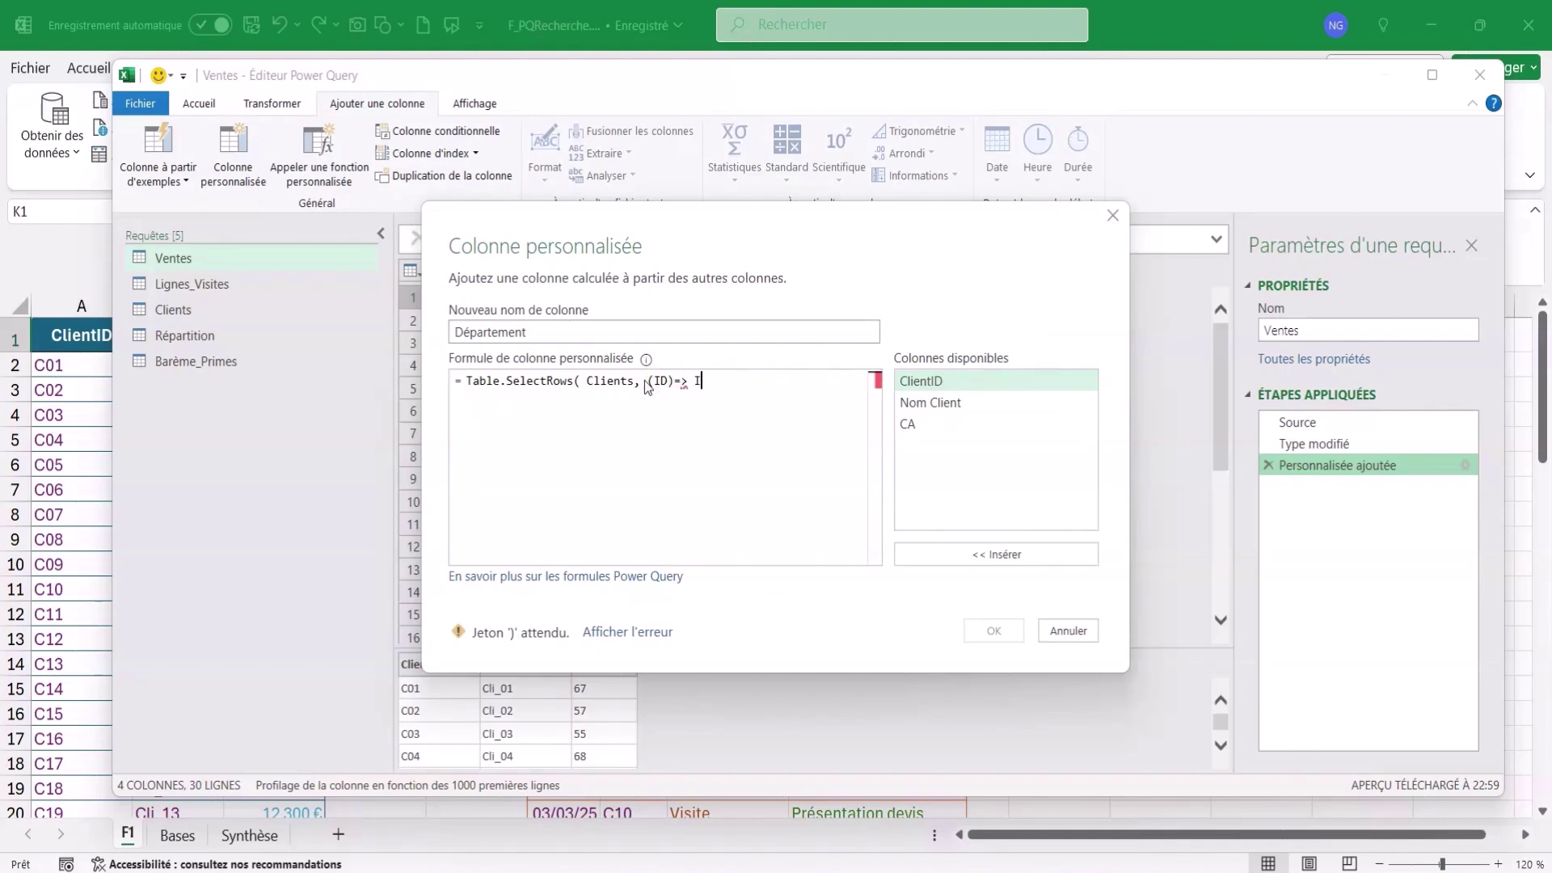
pyautogui.write('[Clien')
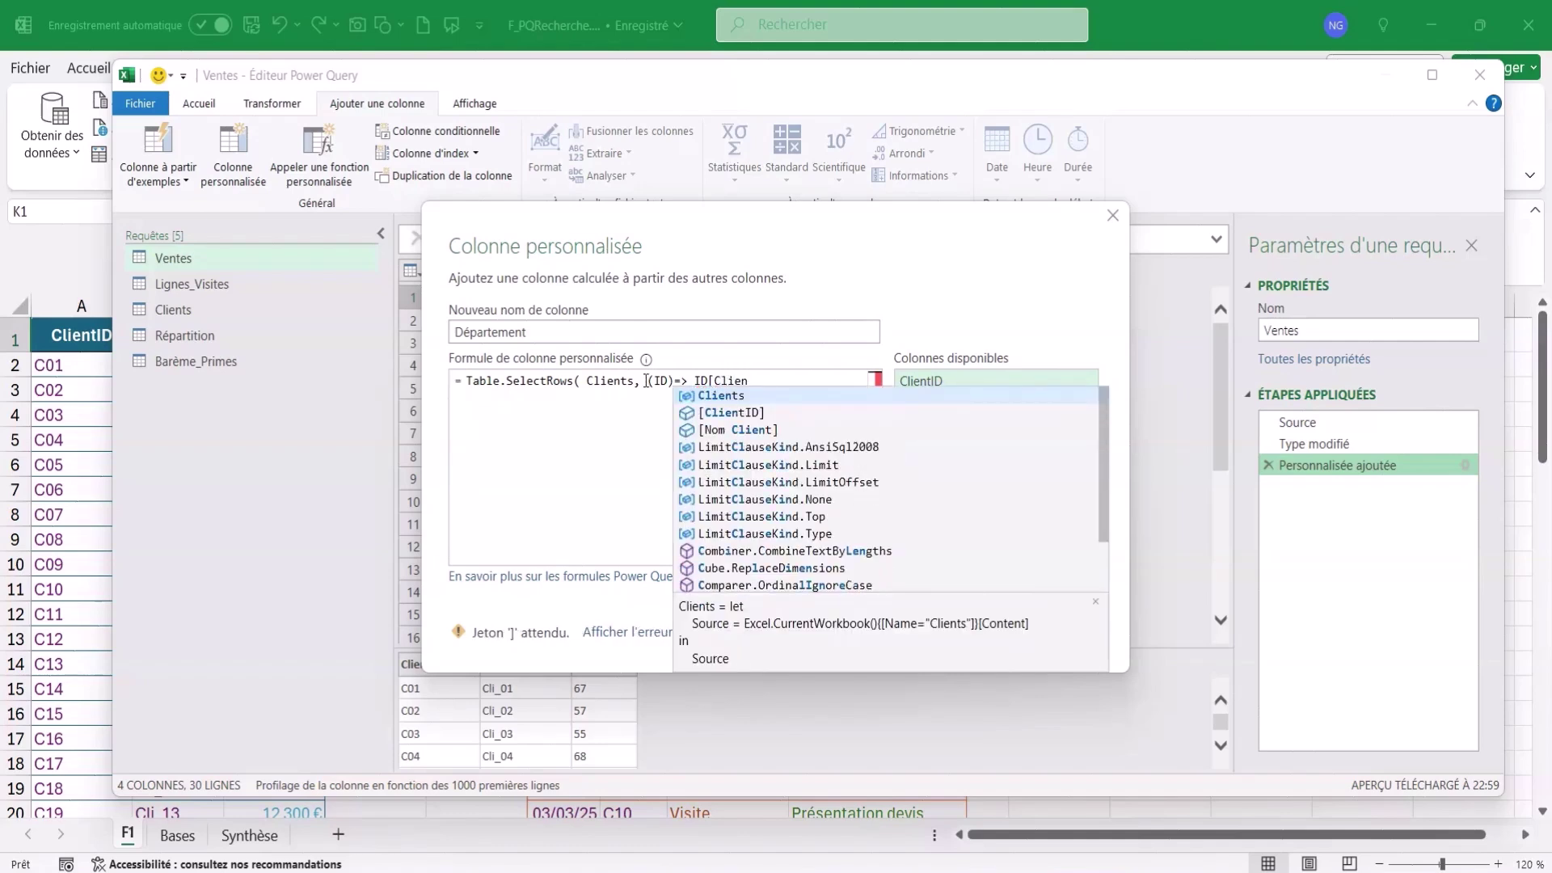
pyautogui.write('t')
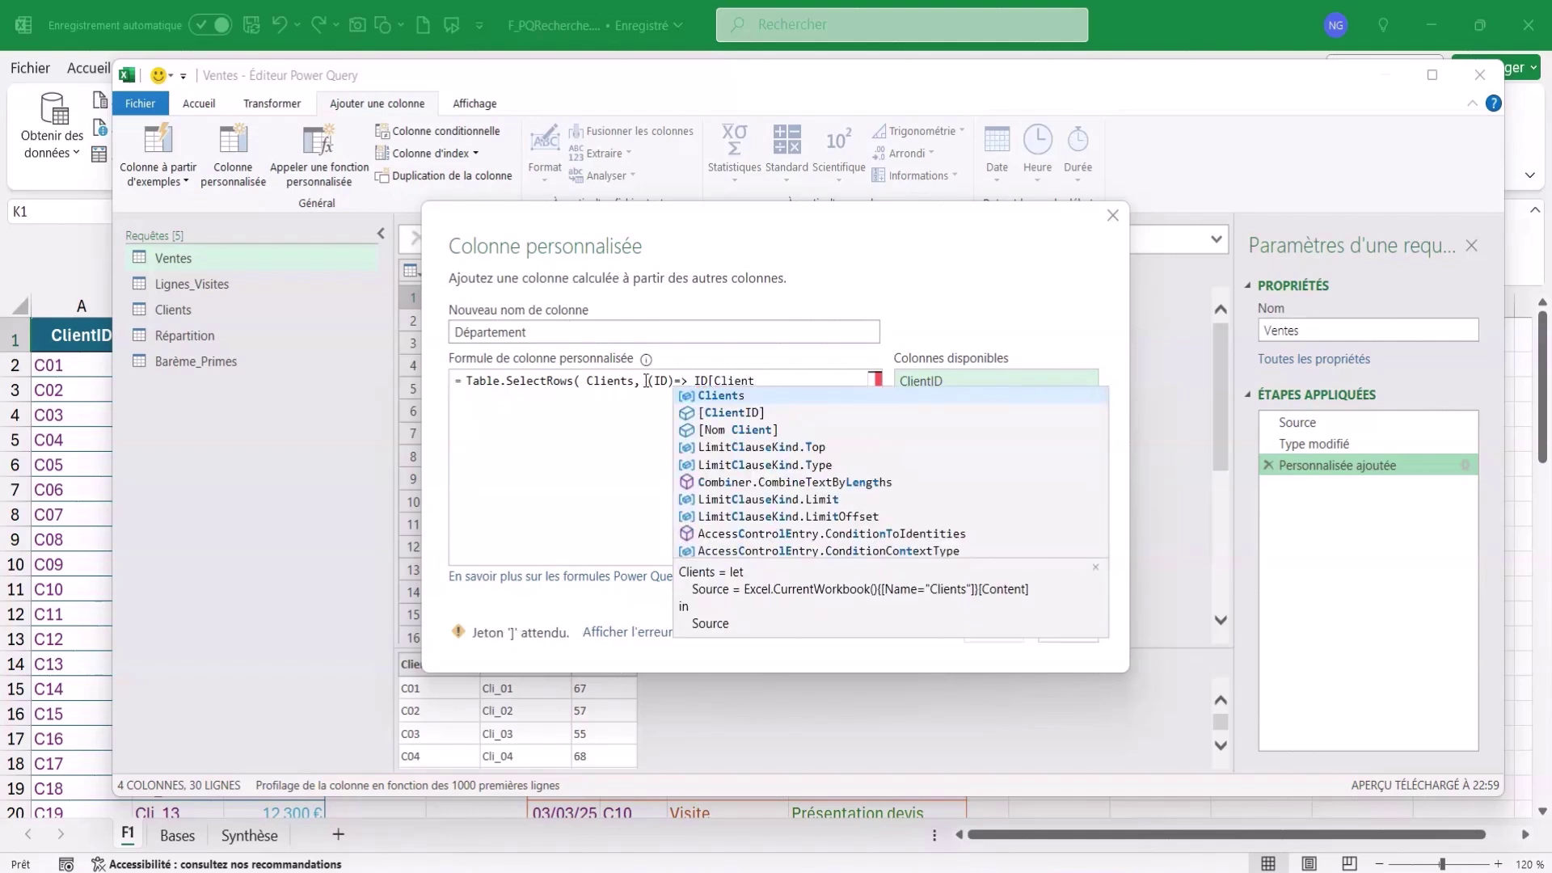
pyautogui.write('ID]')
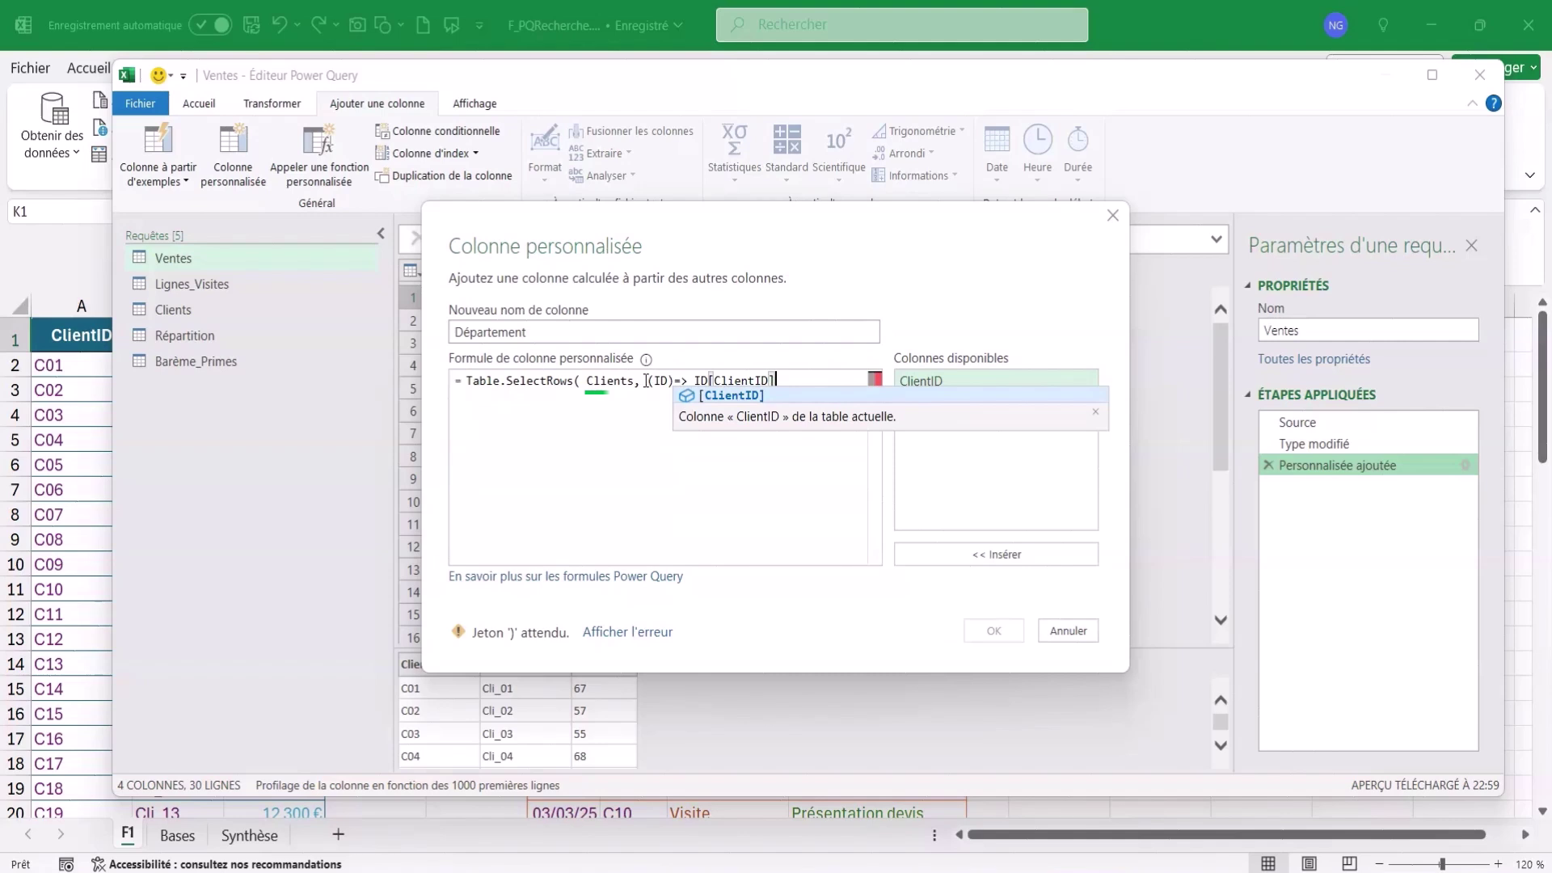
pyautogui.write(' = ')
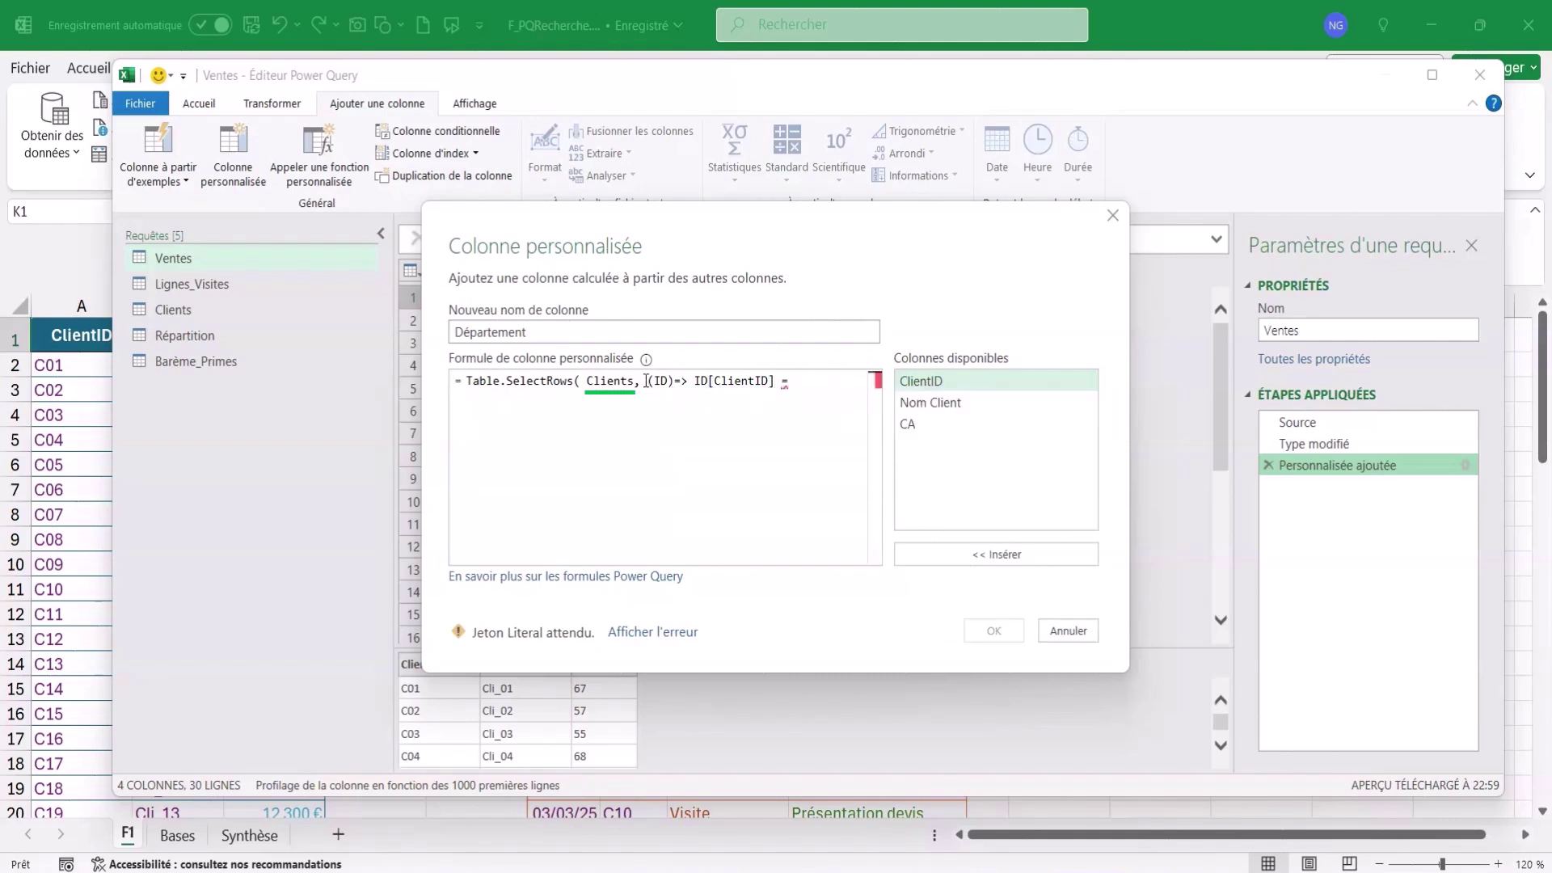
pyautogui.write('Cli')
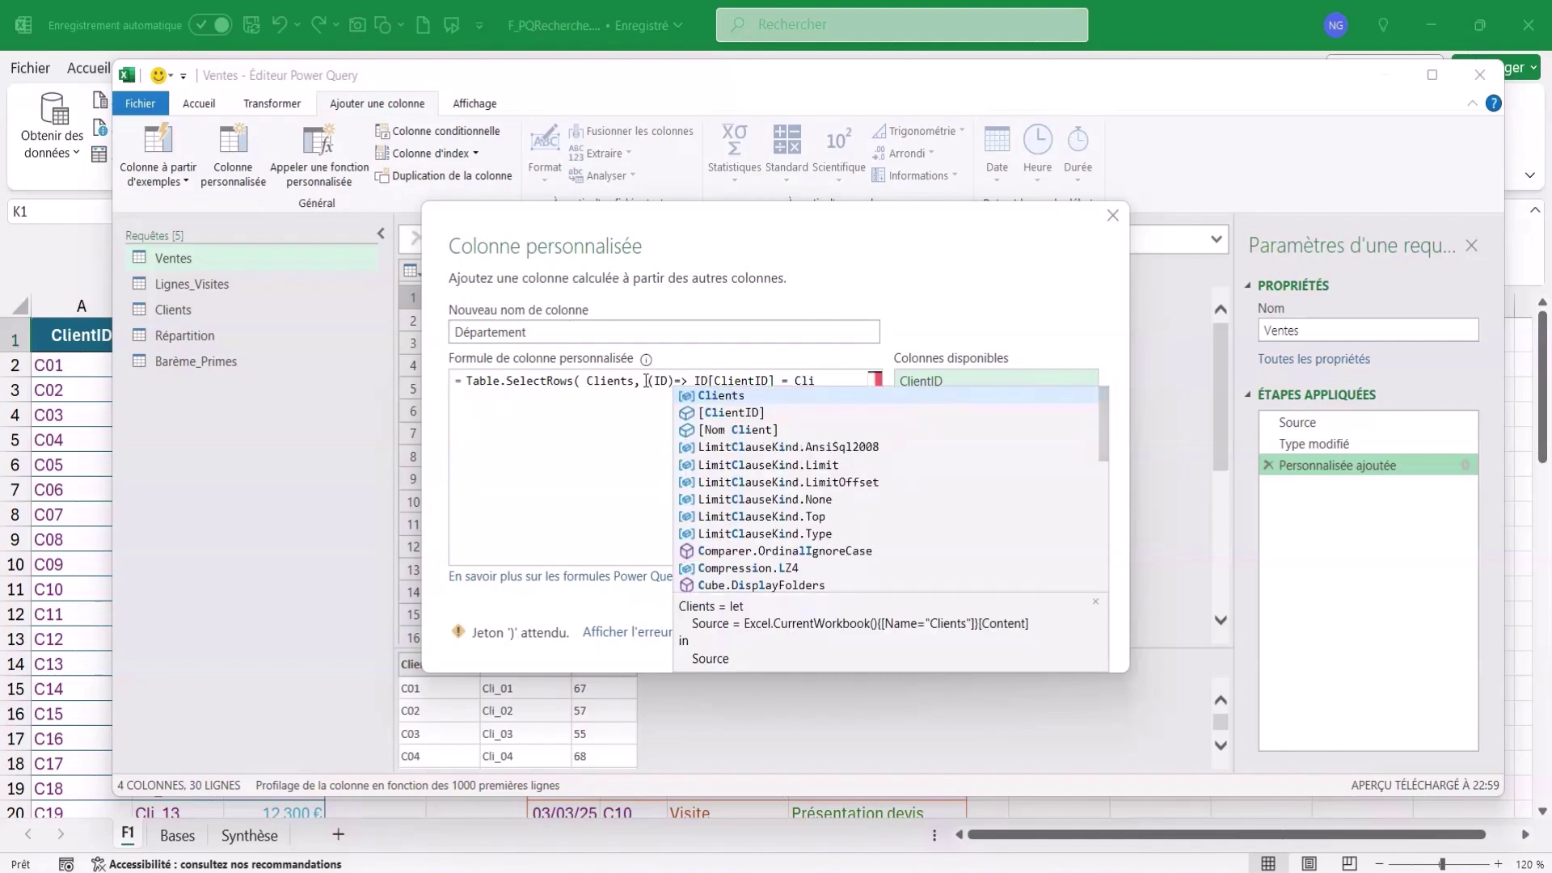
pyautogui.press('Down')
pyautogui.press('Tab')
pyautogui.write(')')
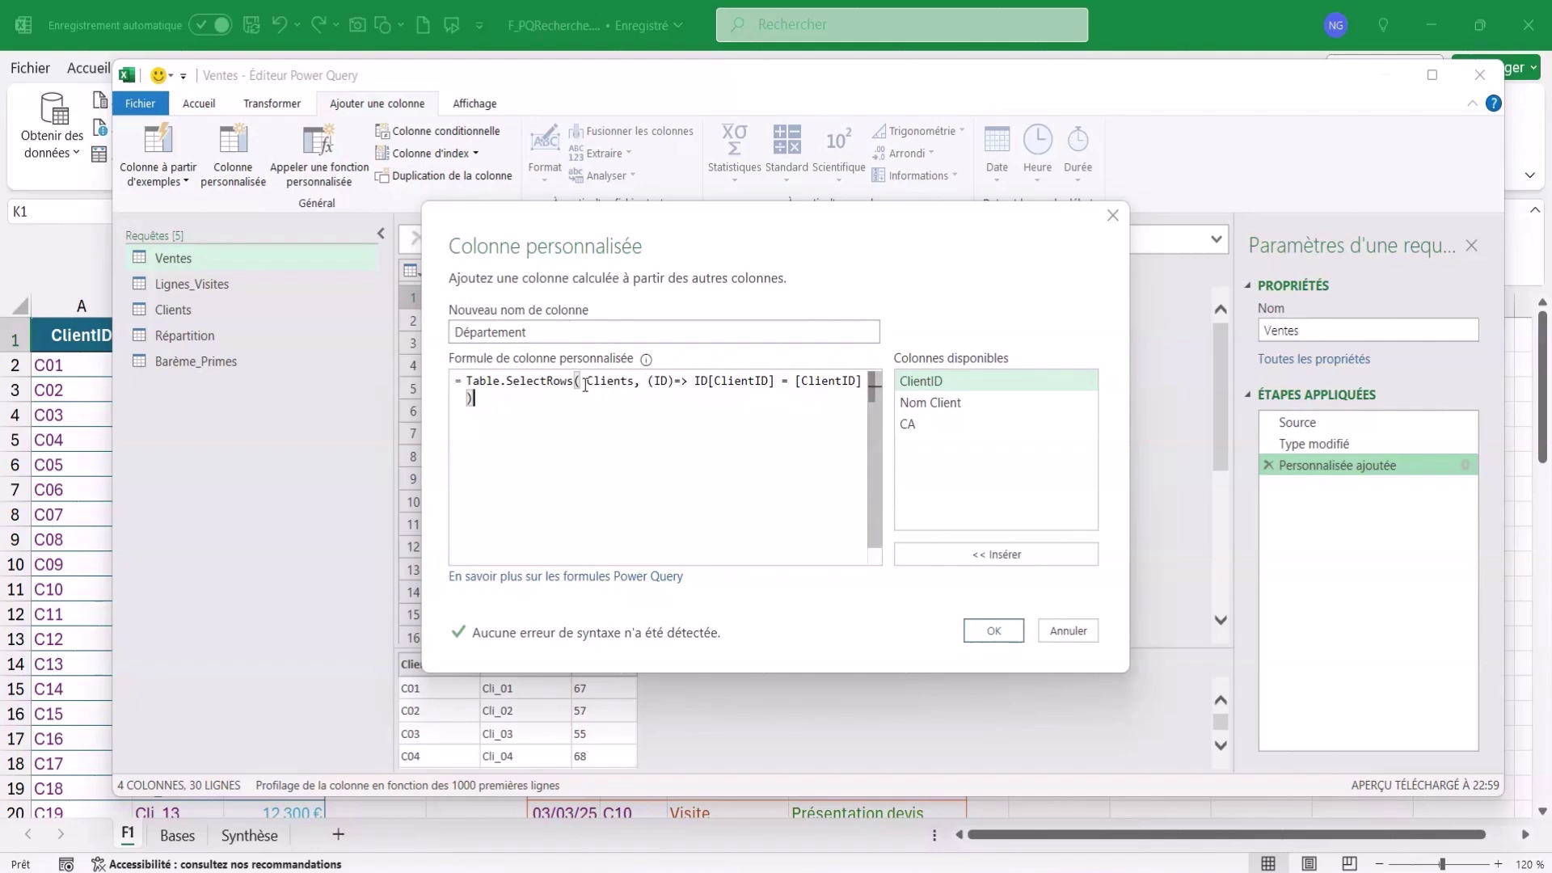
pyautogui.click(994, 635)
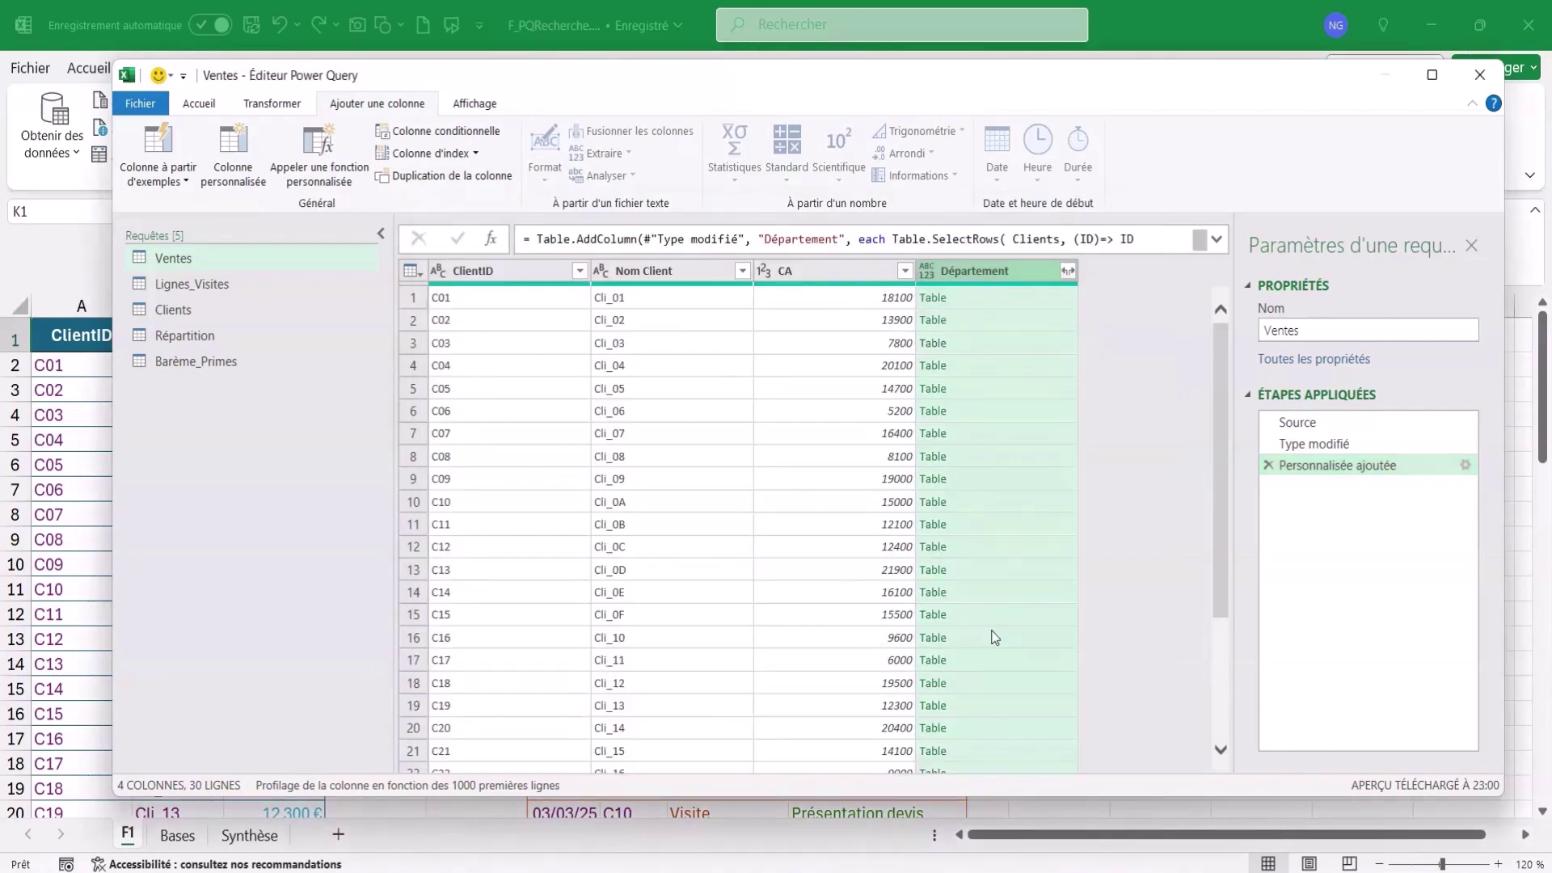
pyautogui.click(989, 301)
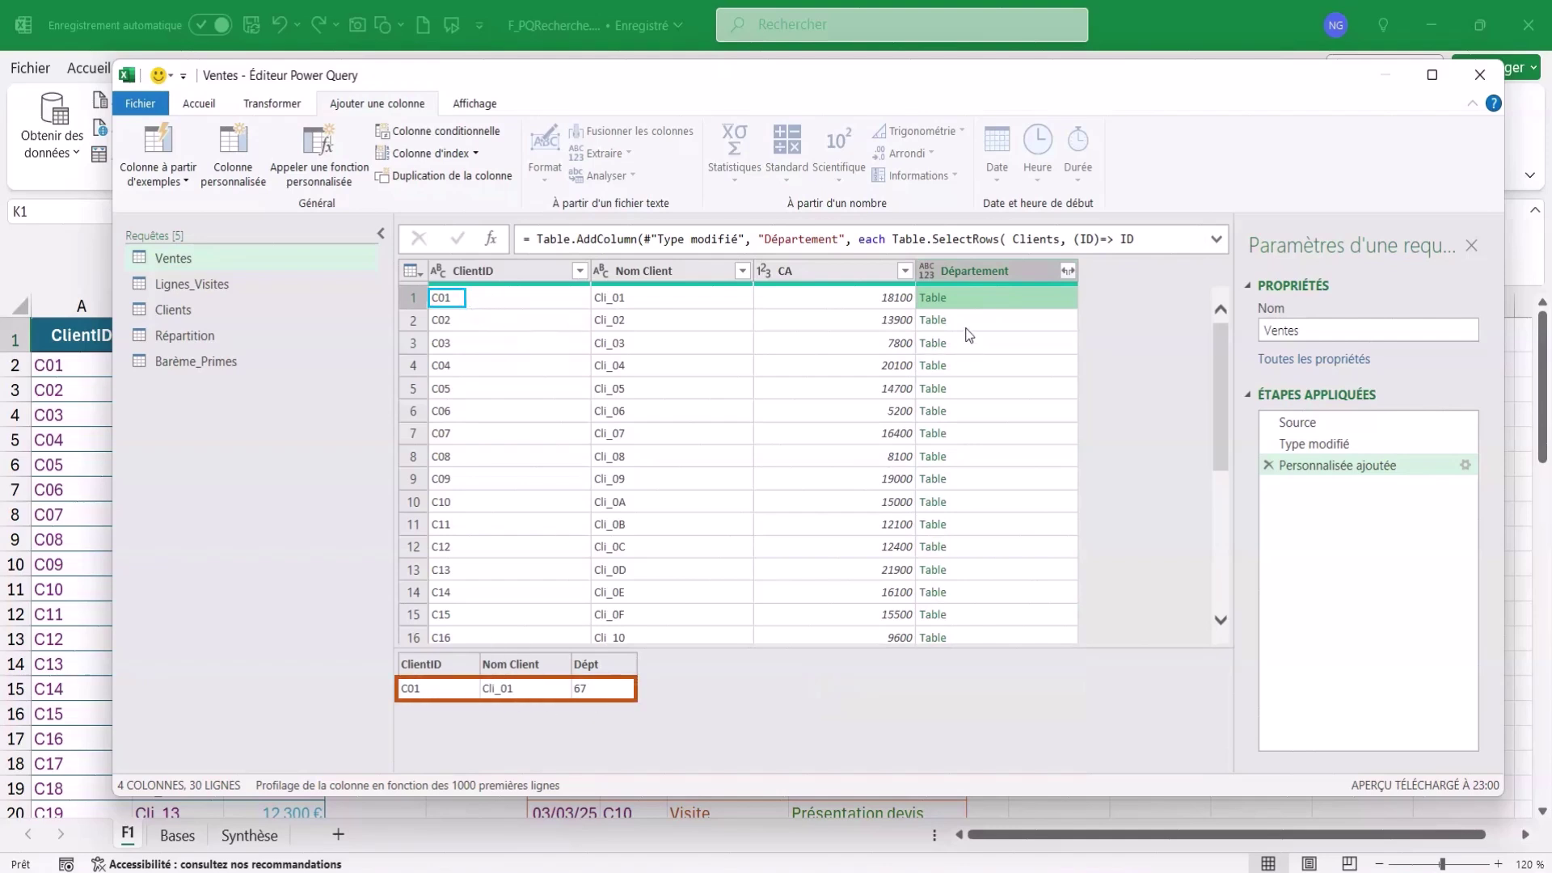
# Append [Dépt]{0} to the Département column's Table.SelectRows formula, apply it, and check the first rows' departments
pyautogui.click(1465, 466)
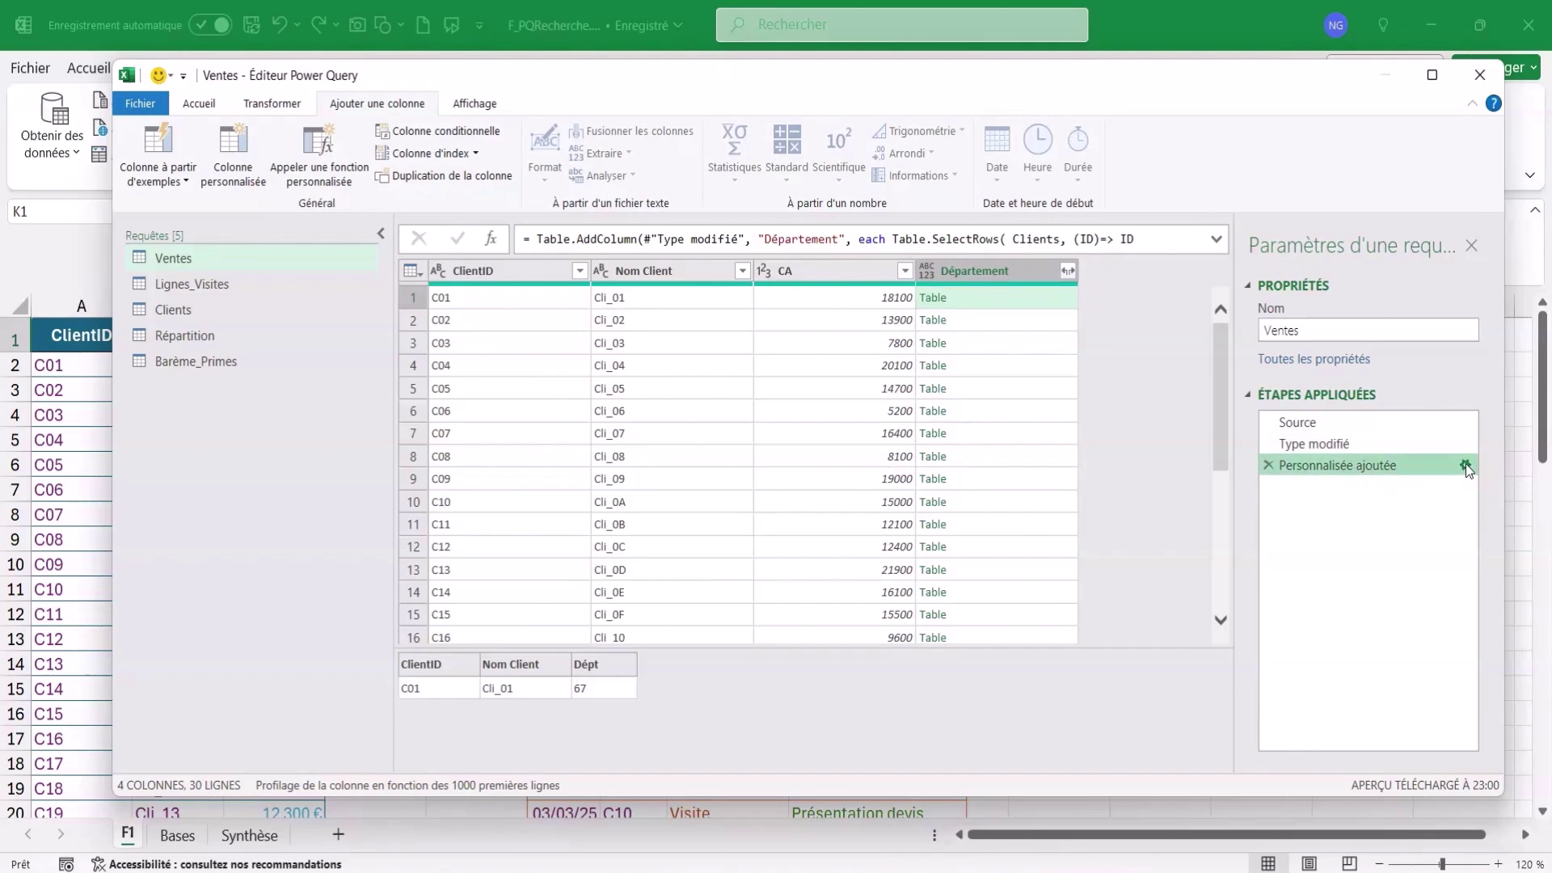
pyautogui.click(502, 404)
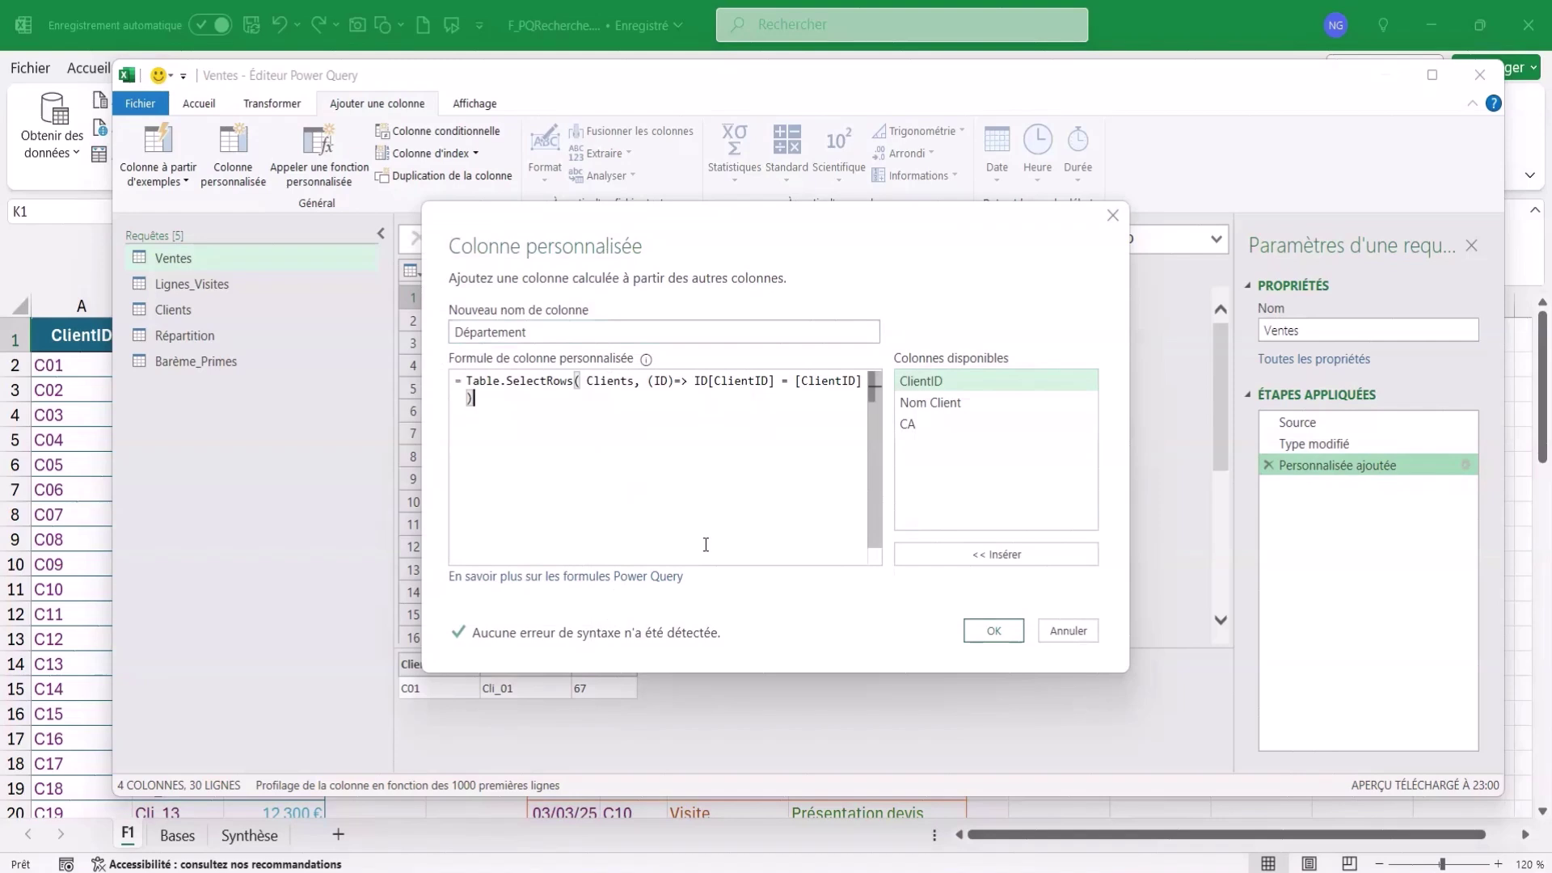
pyautogui.write('[')
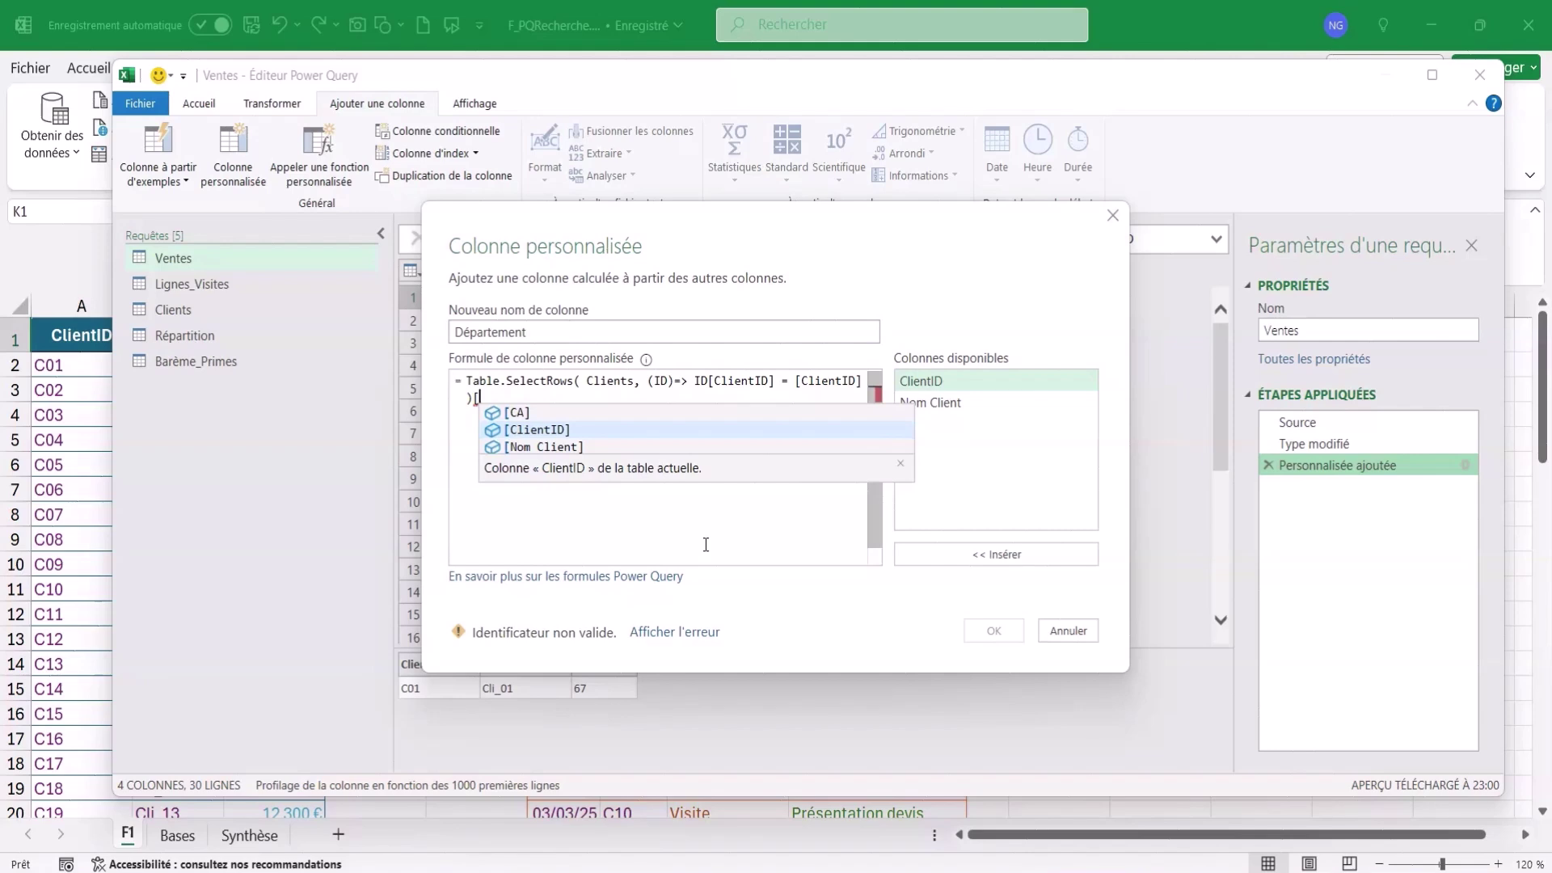
pyautogui.write('Dépt')
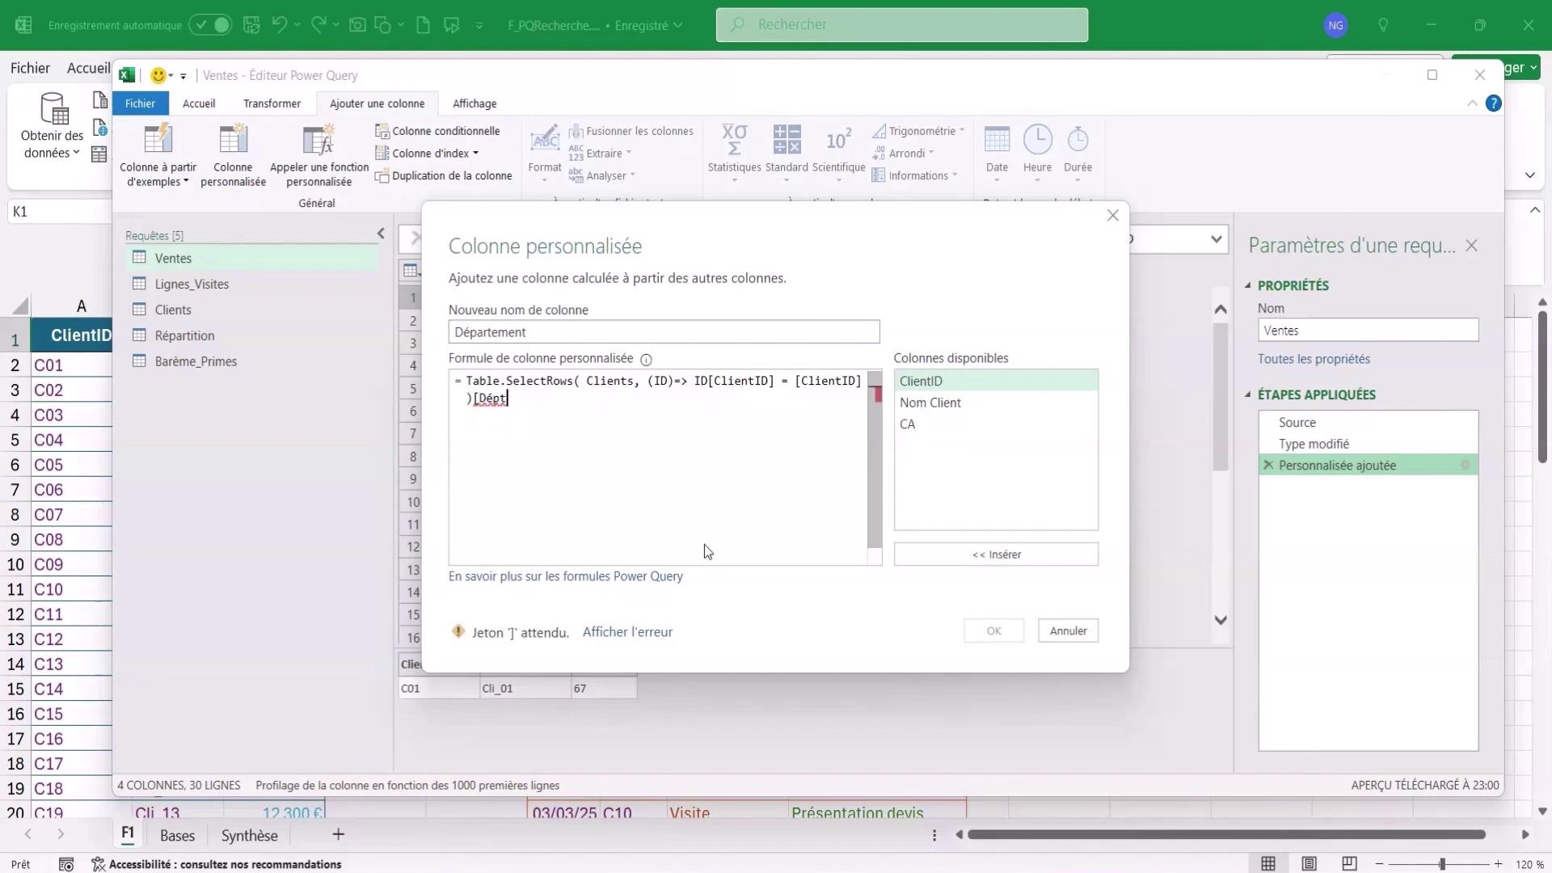
pyautogui.write(']')
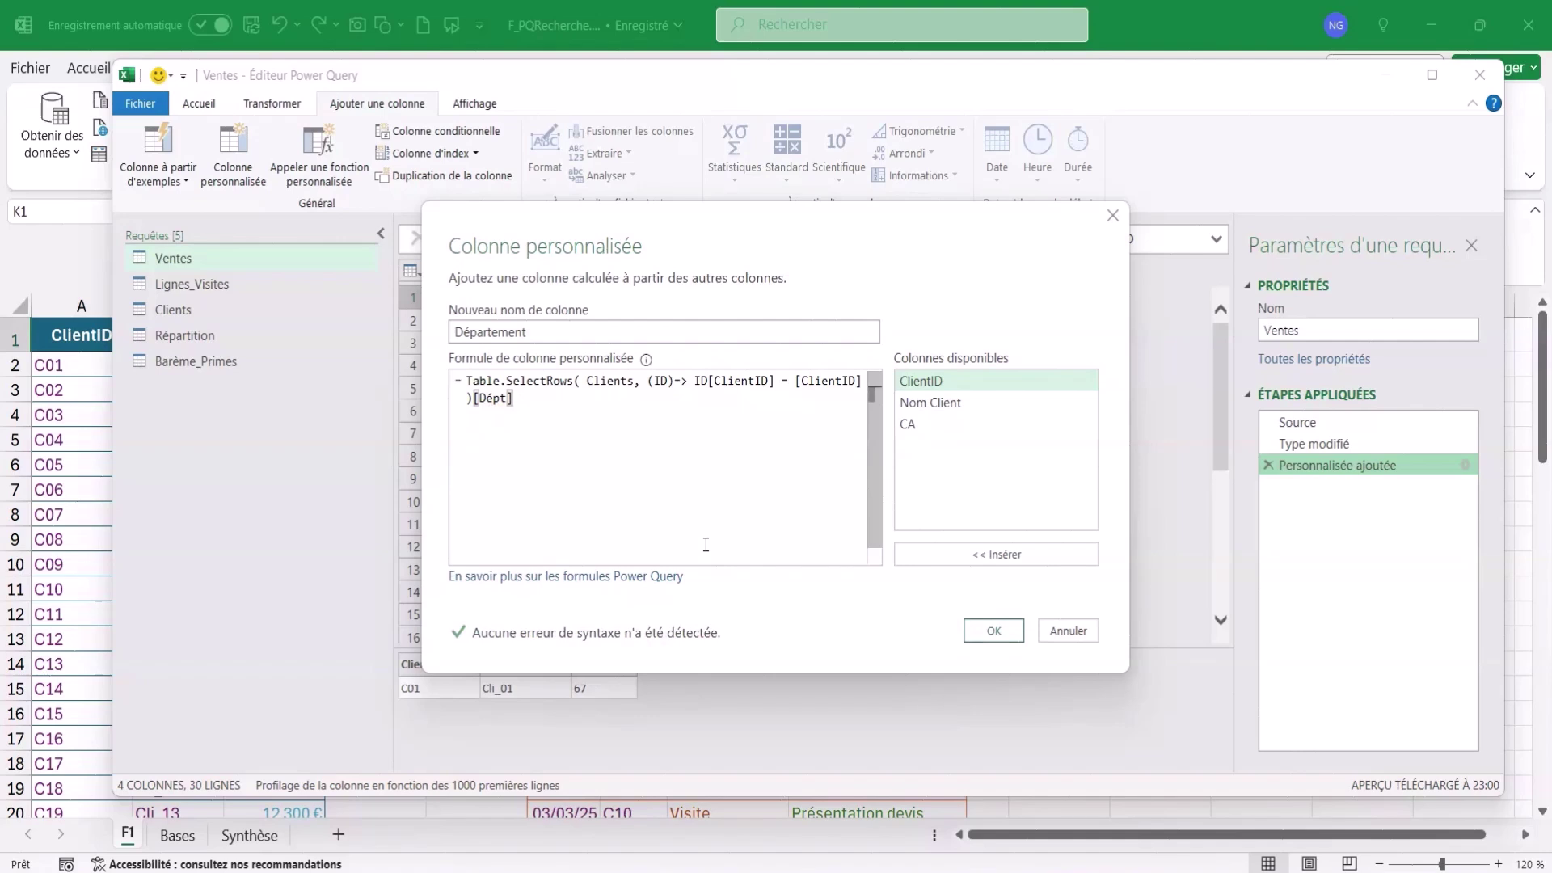
pyautogui.write('{0')
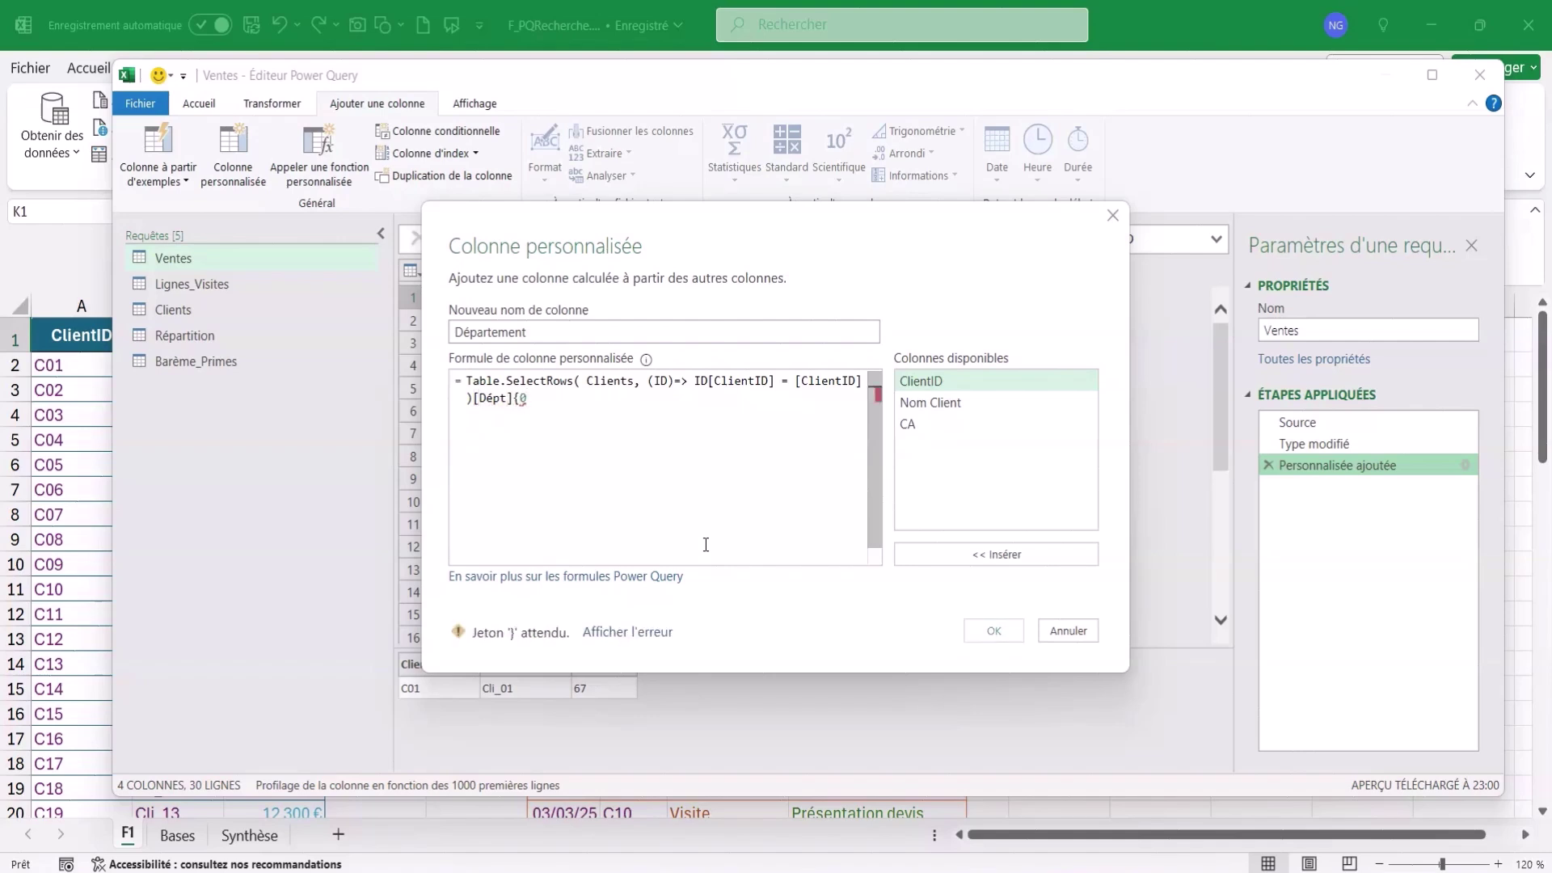
pyautogui.write('}')
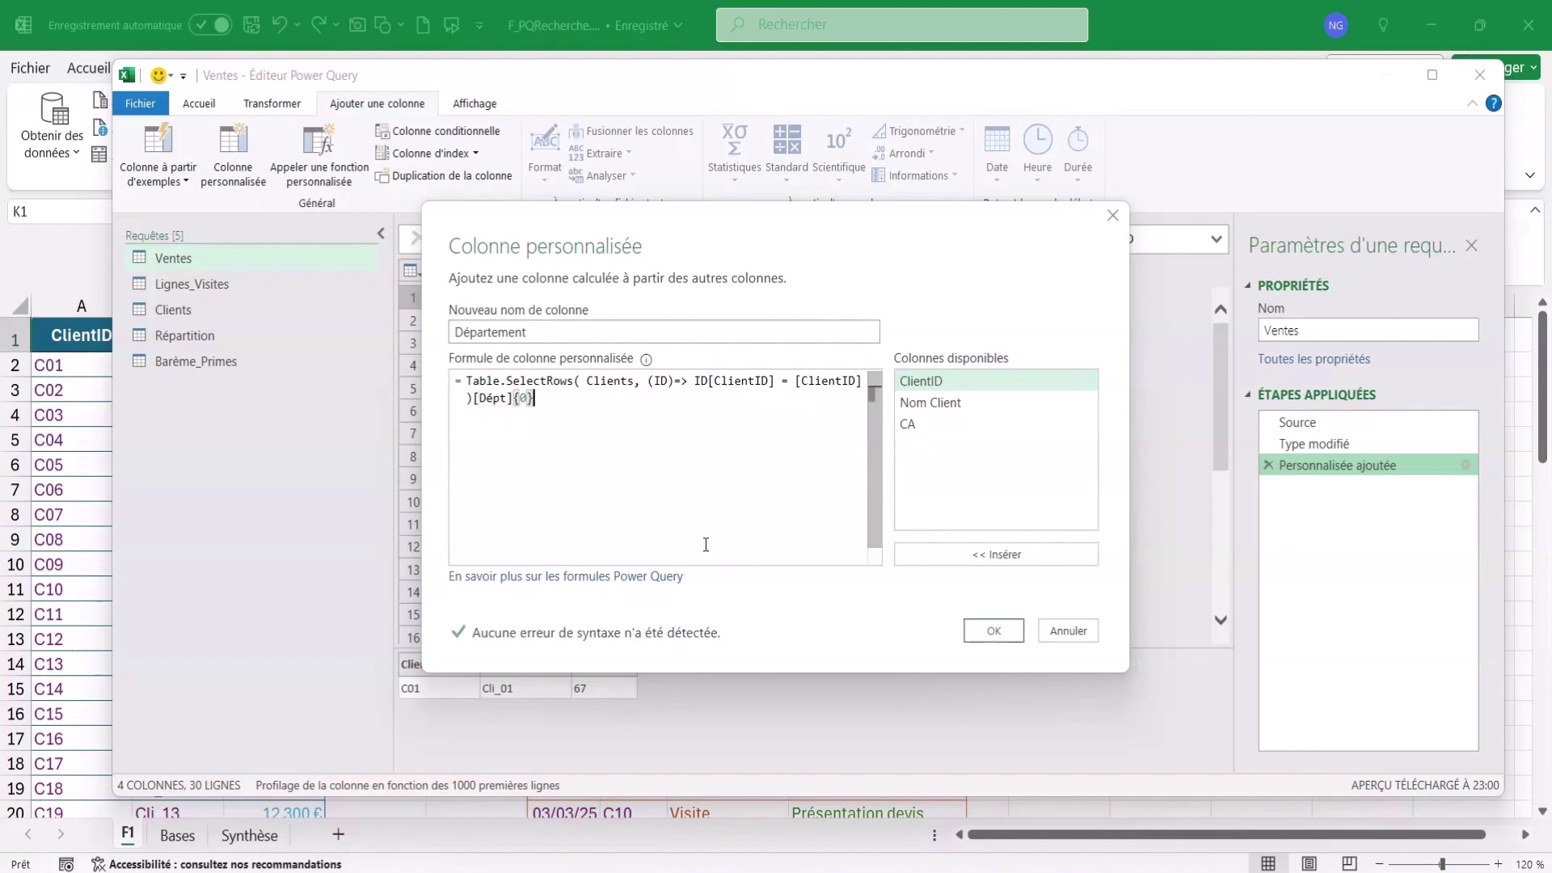
pyautogui.click(981, 630)
pyautogui.click(944, 297)
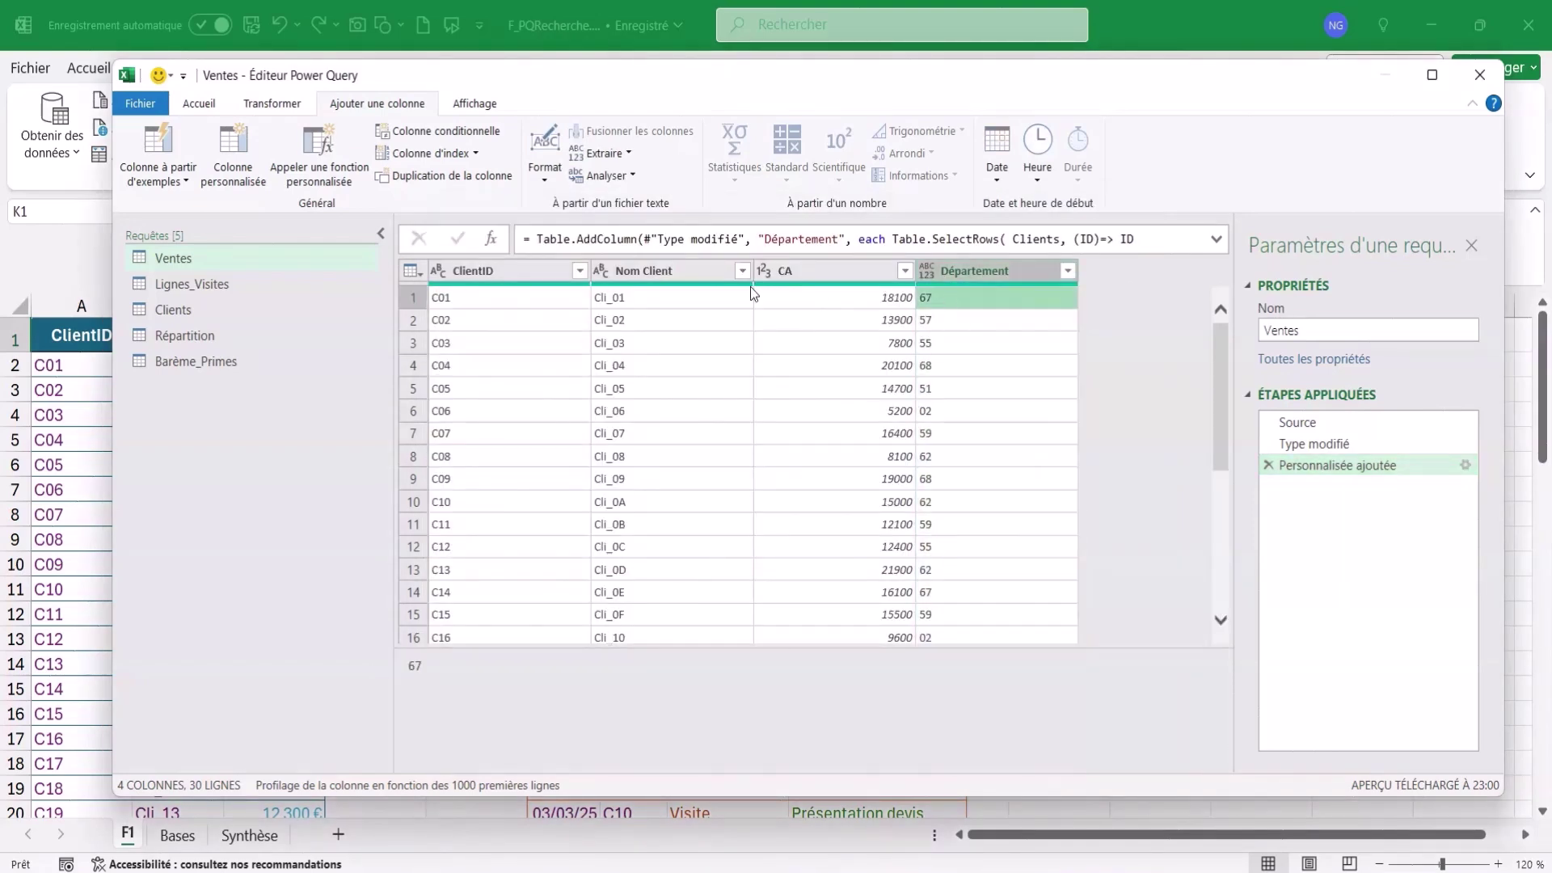
pyautogui.click(524, 299)
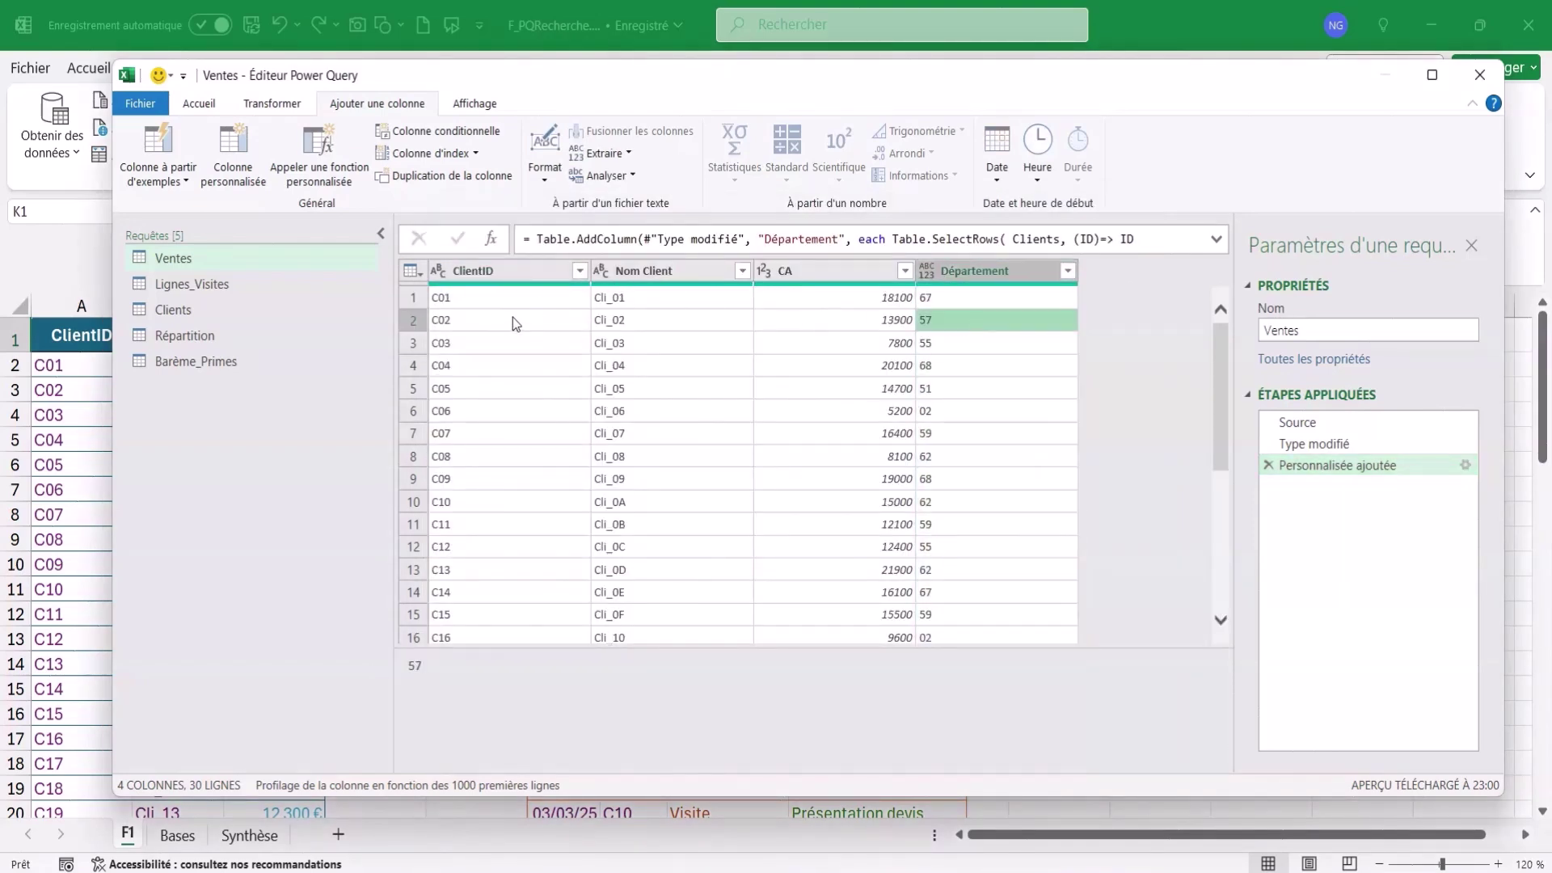
pyautogui.click(511, 318)
pyautogui.click(984, 275)
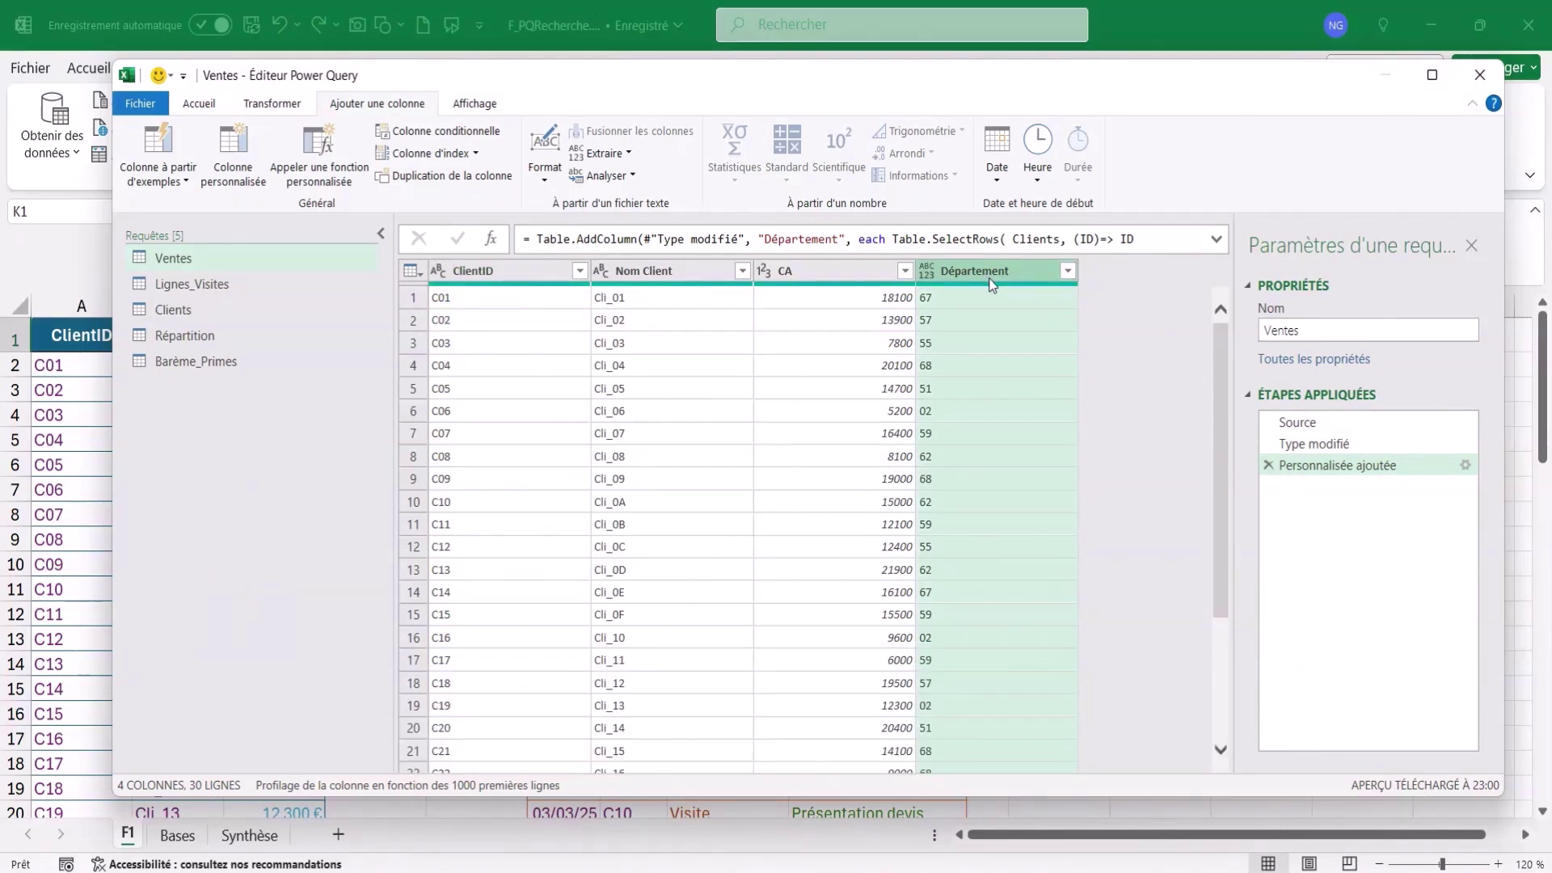
# Replace the Département column's whole formula with Record.FromList, giving Clients[Dépt] as its list argument
pyautogui.click(1464, 471)
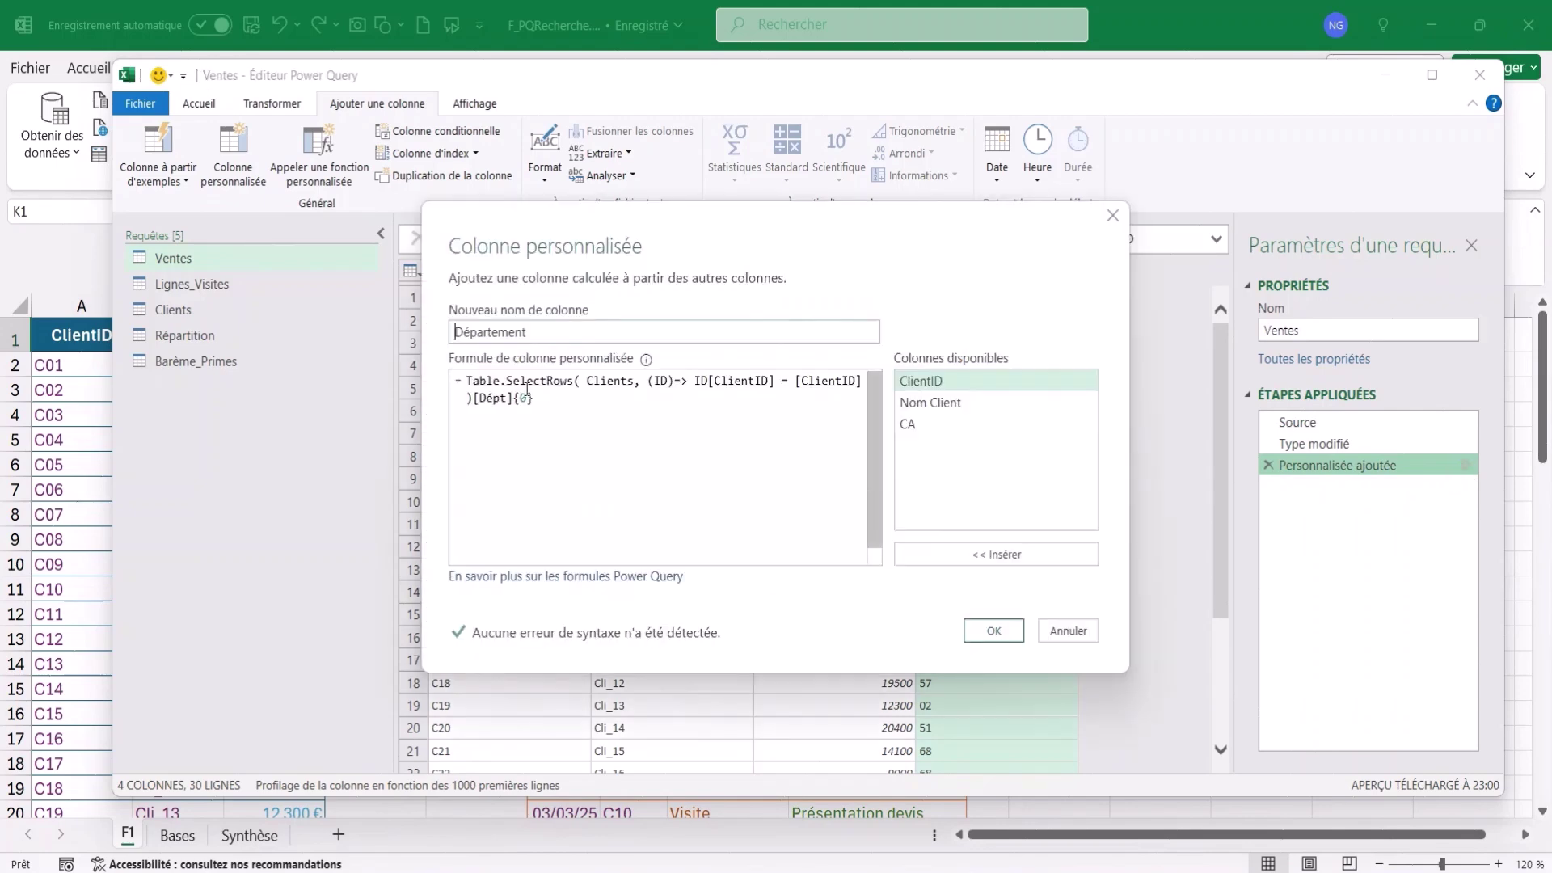
pyautogui.moveTo(469, 380); pyautogui.dragTo(652, 430)
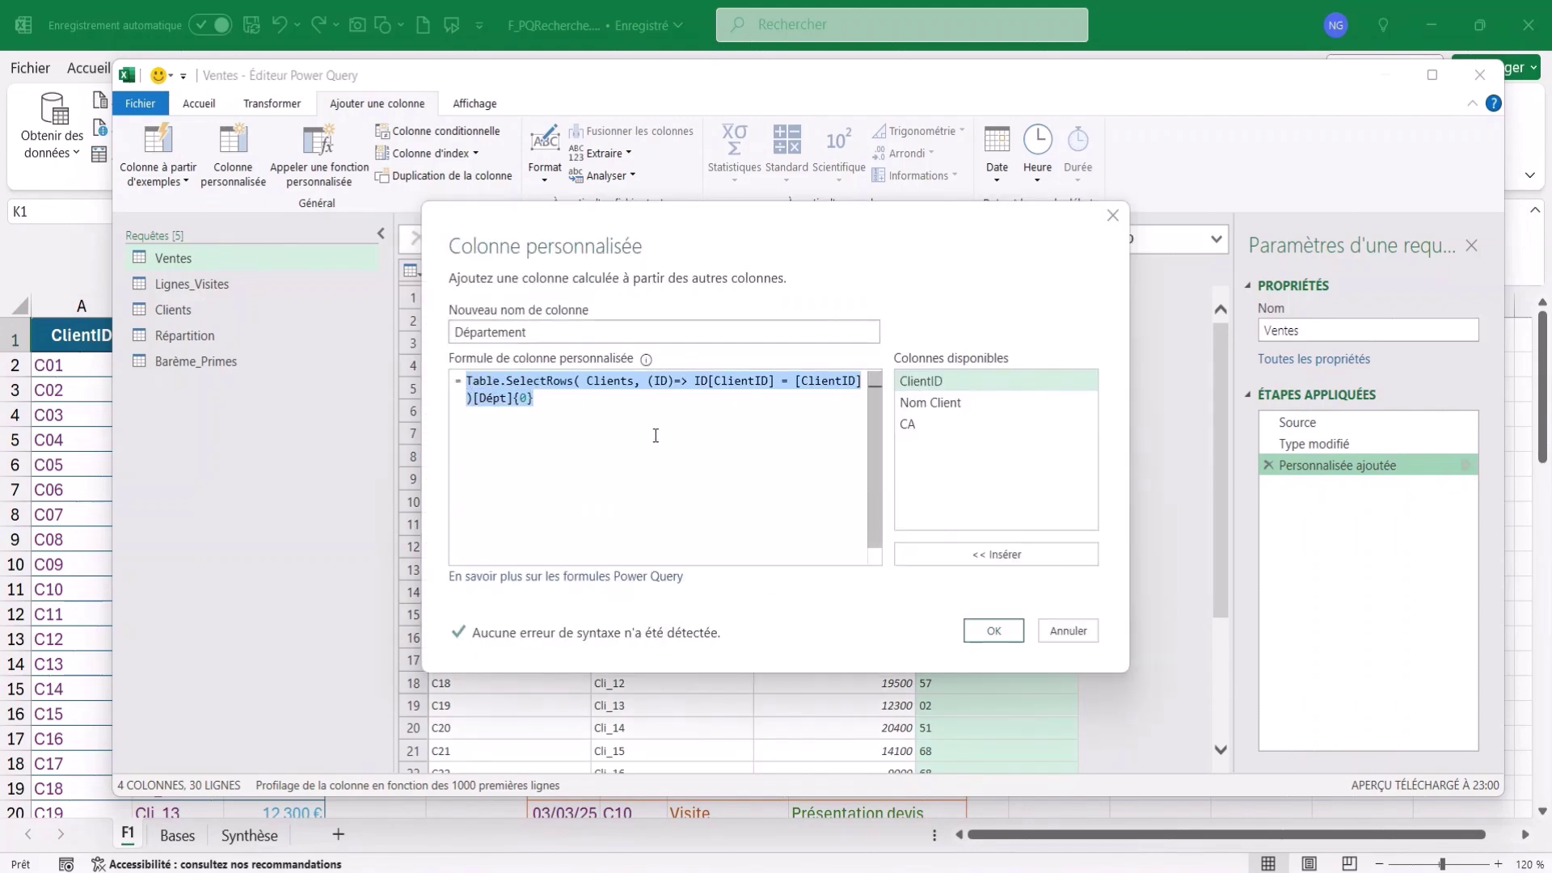
pyautogui.write('reco')
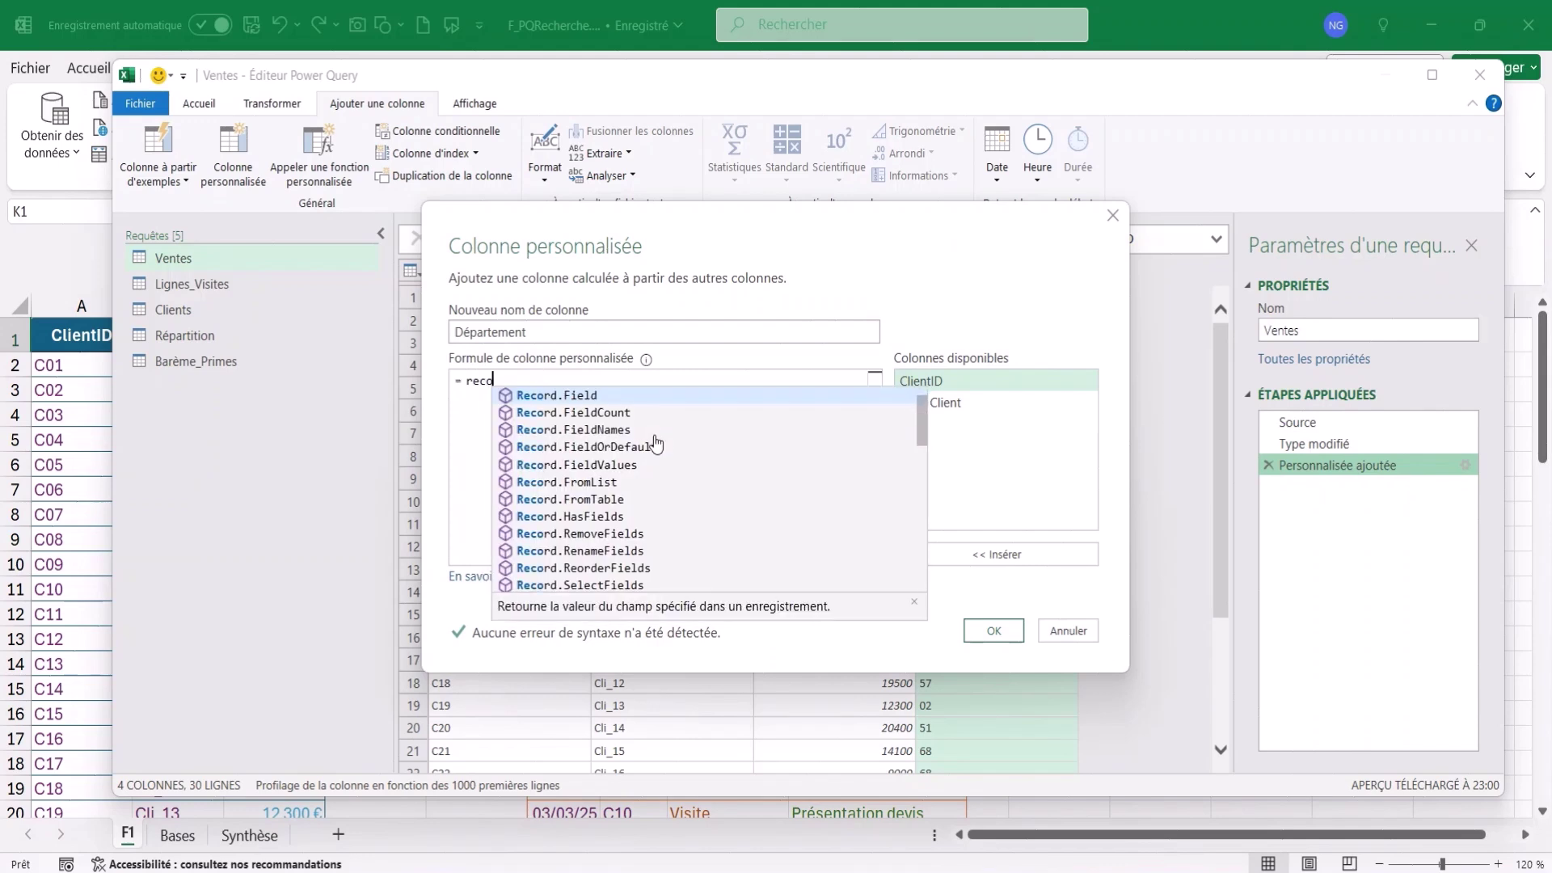
pyautogui.write('rdfr')
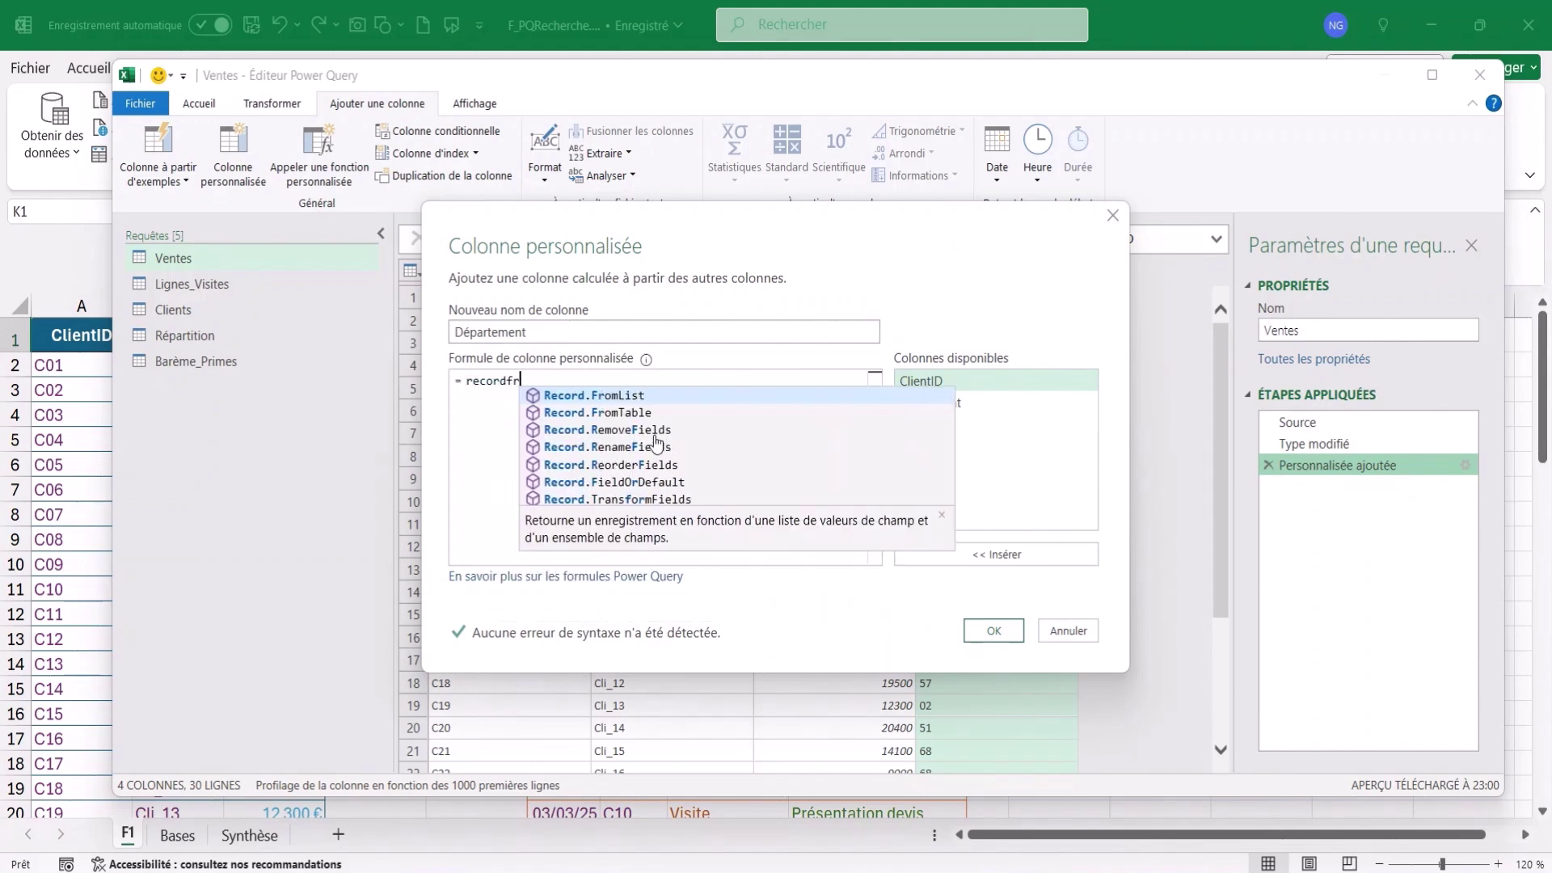
pyautogui.press('Tab')
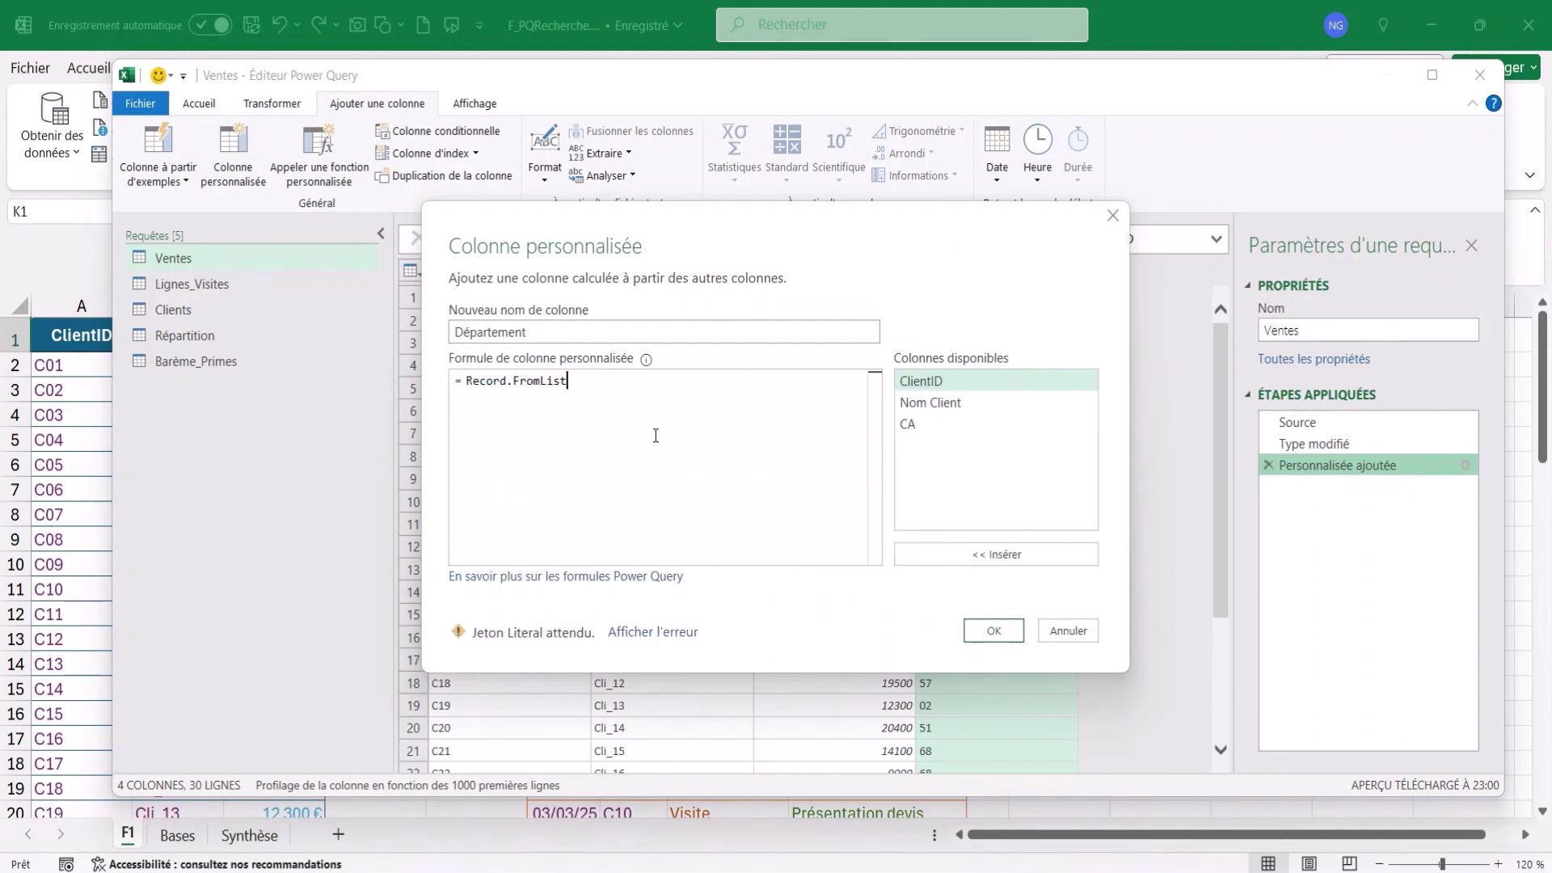
pyautogui.write('(C')
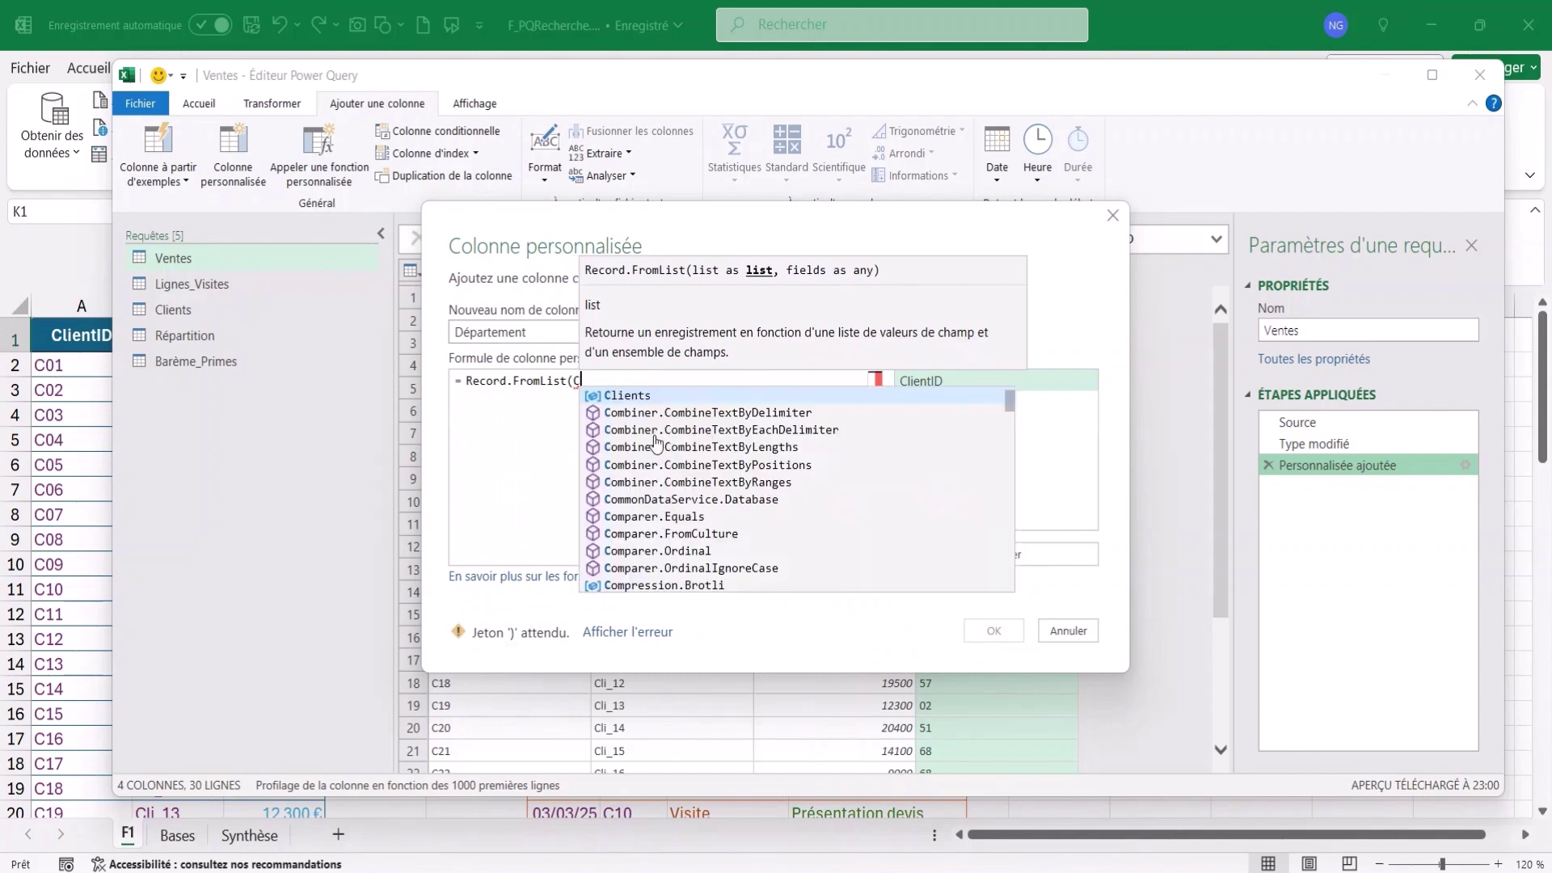
pyautogui.write('lients')
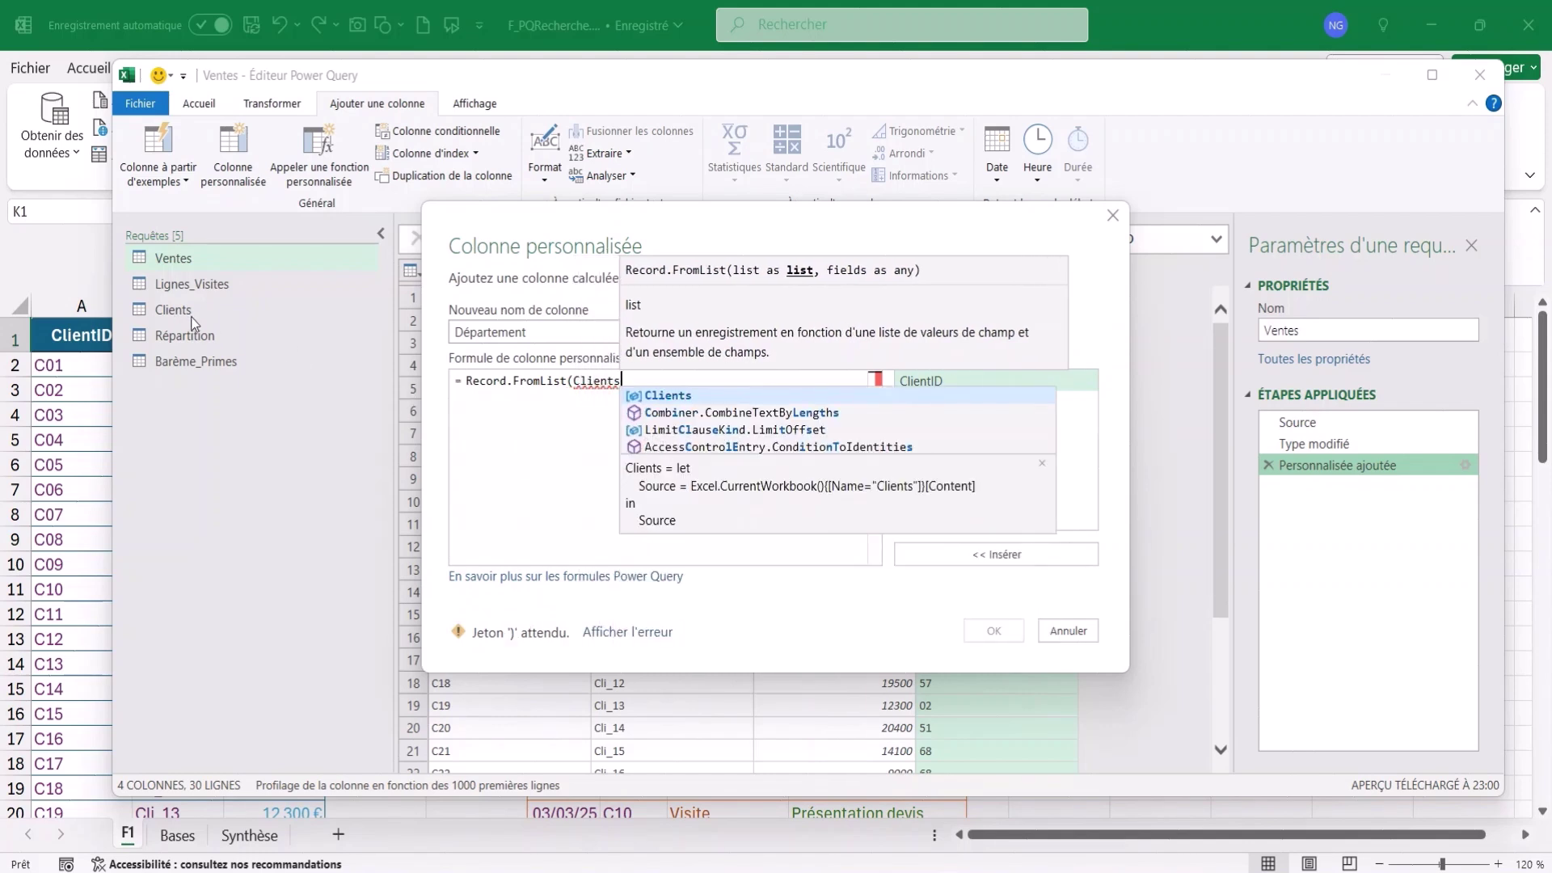
pyautogui.write('[')
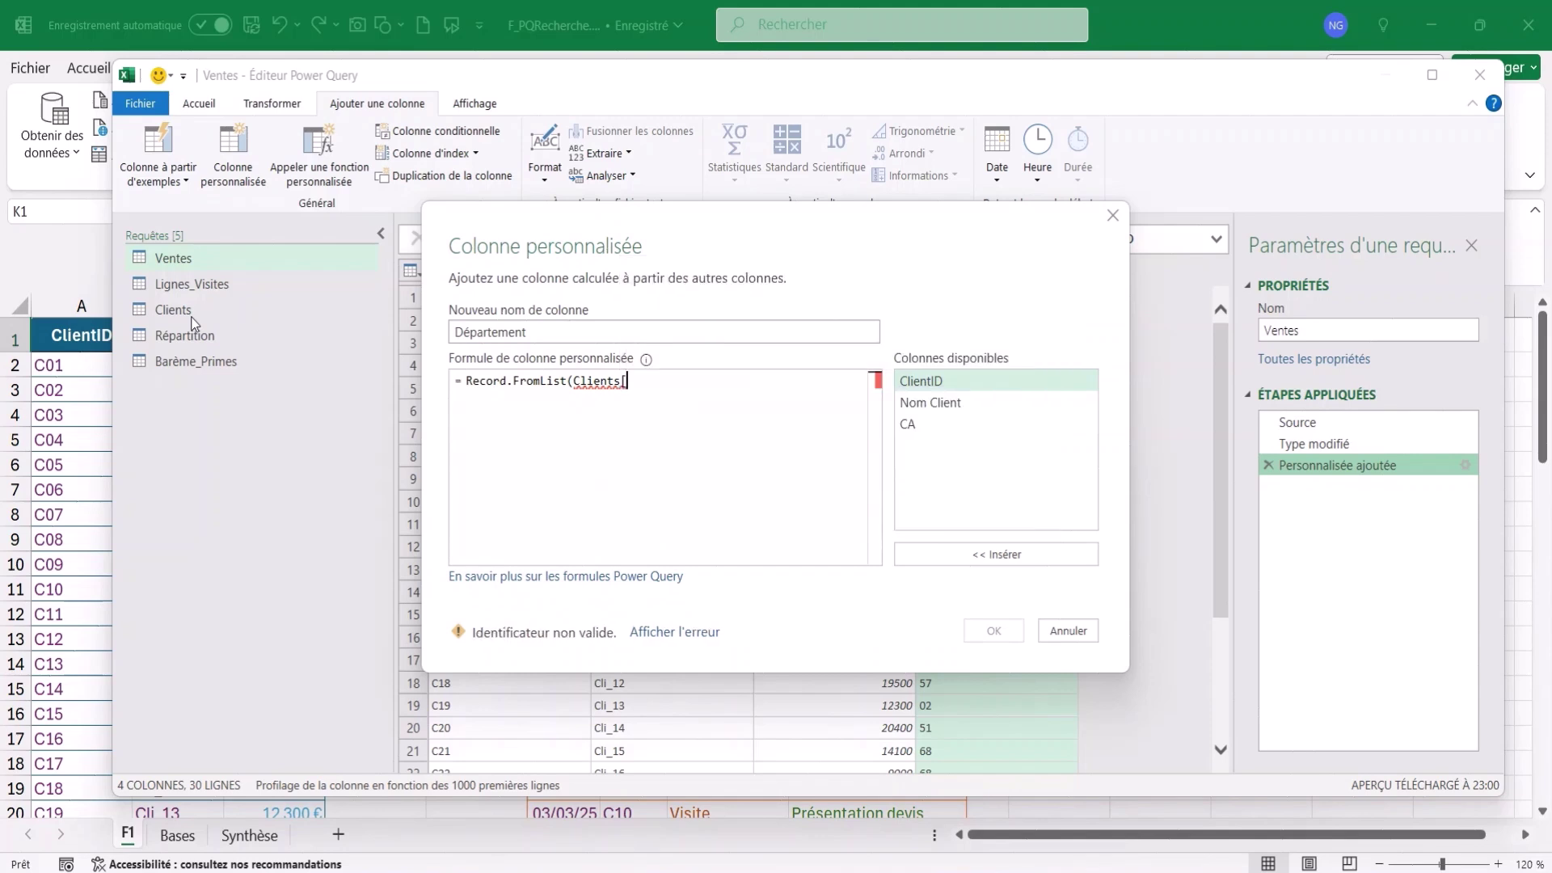
pyautogui.write('Dép')
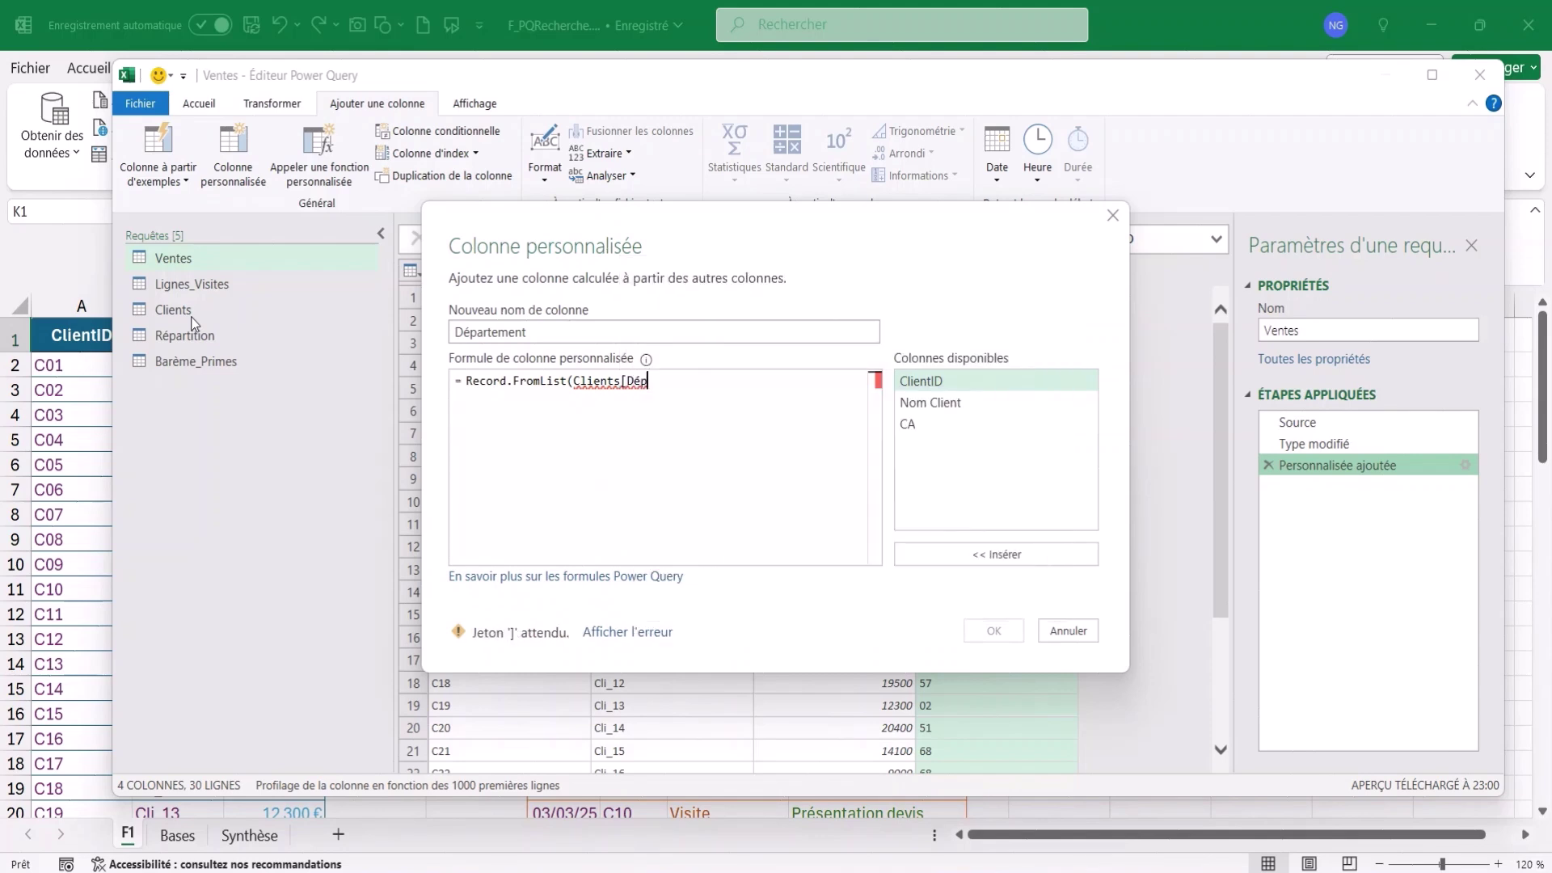
pyautogui.write('t]')
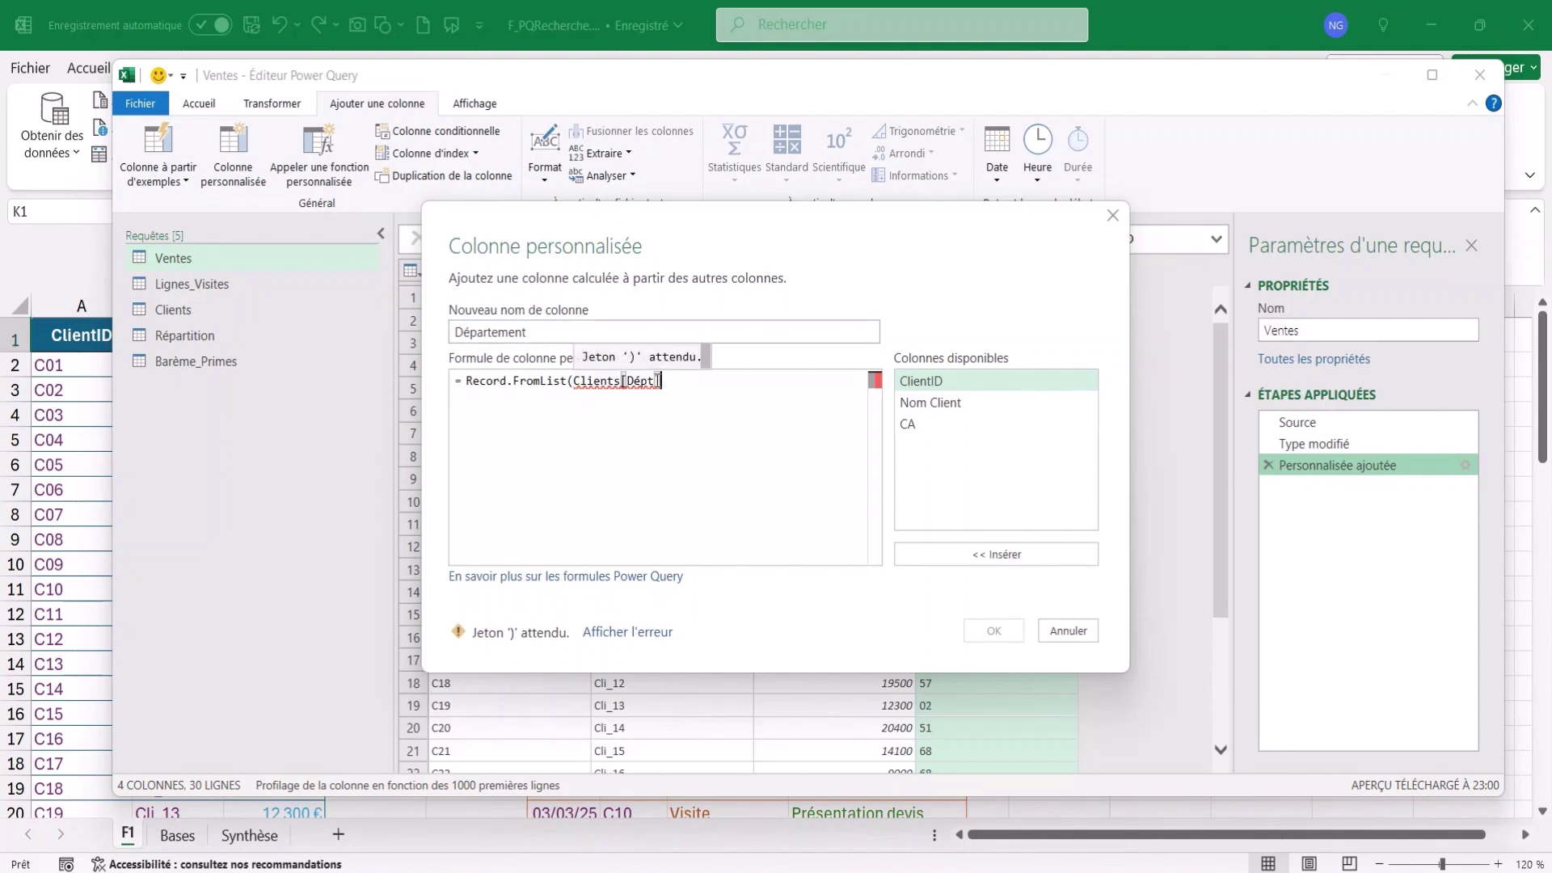
# Complete Record.FromList with Clients[ClientID] as the fields argument, apply the formula, and preview the first row's record
pyautogui.write(',Clients')
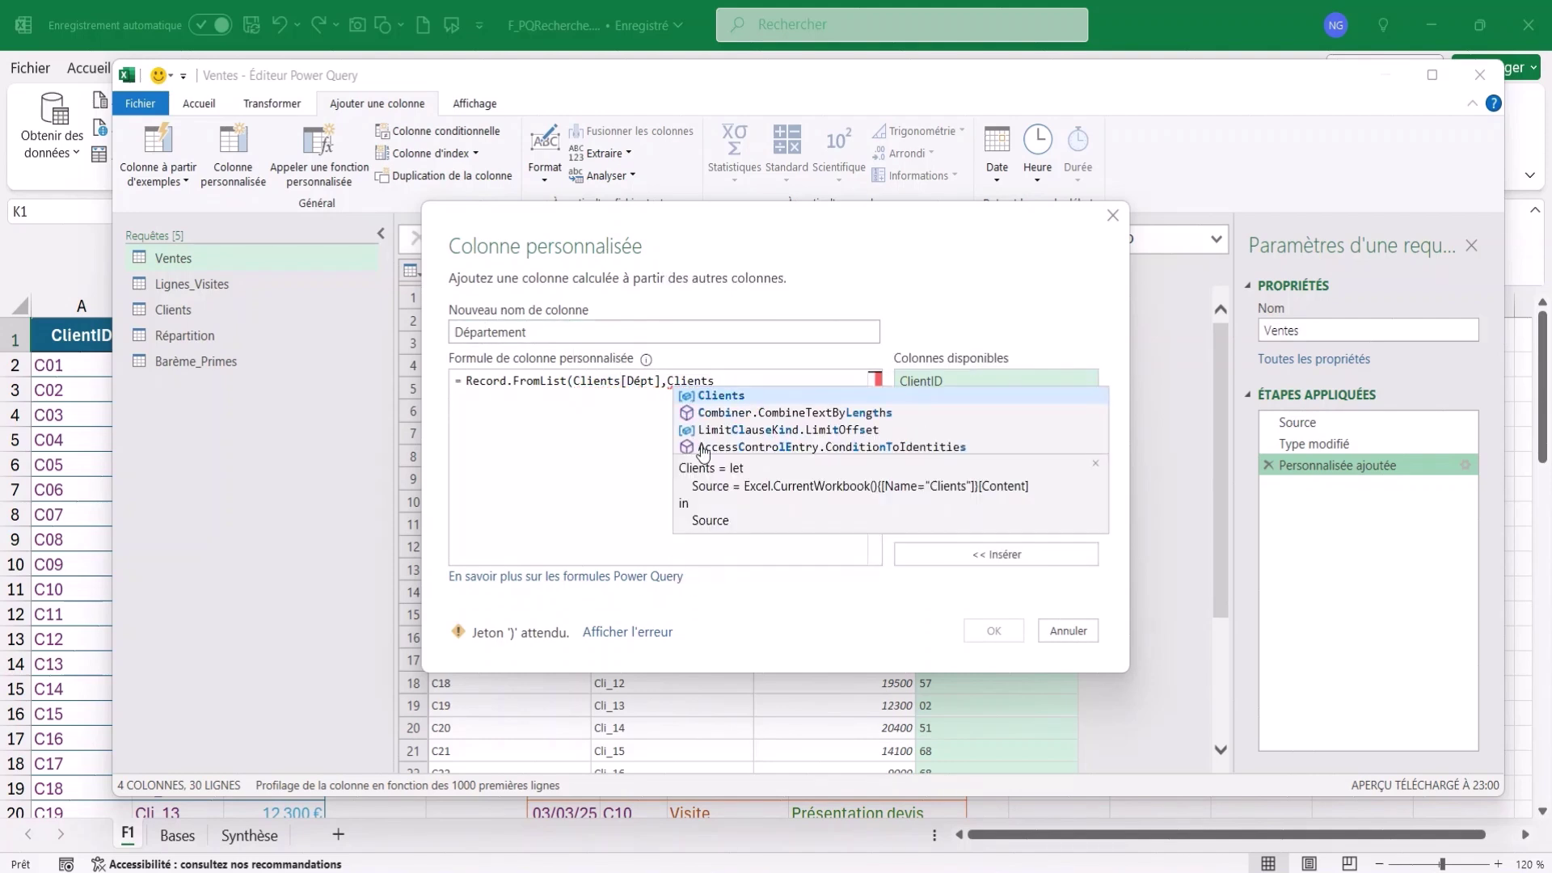
pyautogui.press('Escape')
pyautogui.write('[Client')
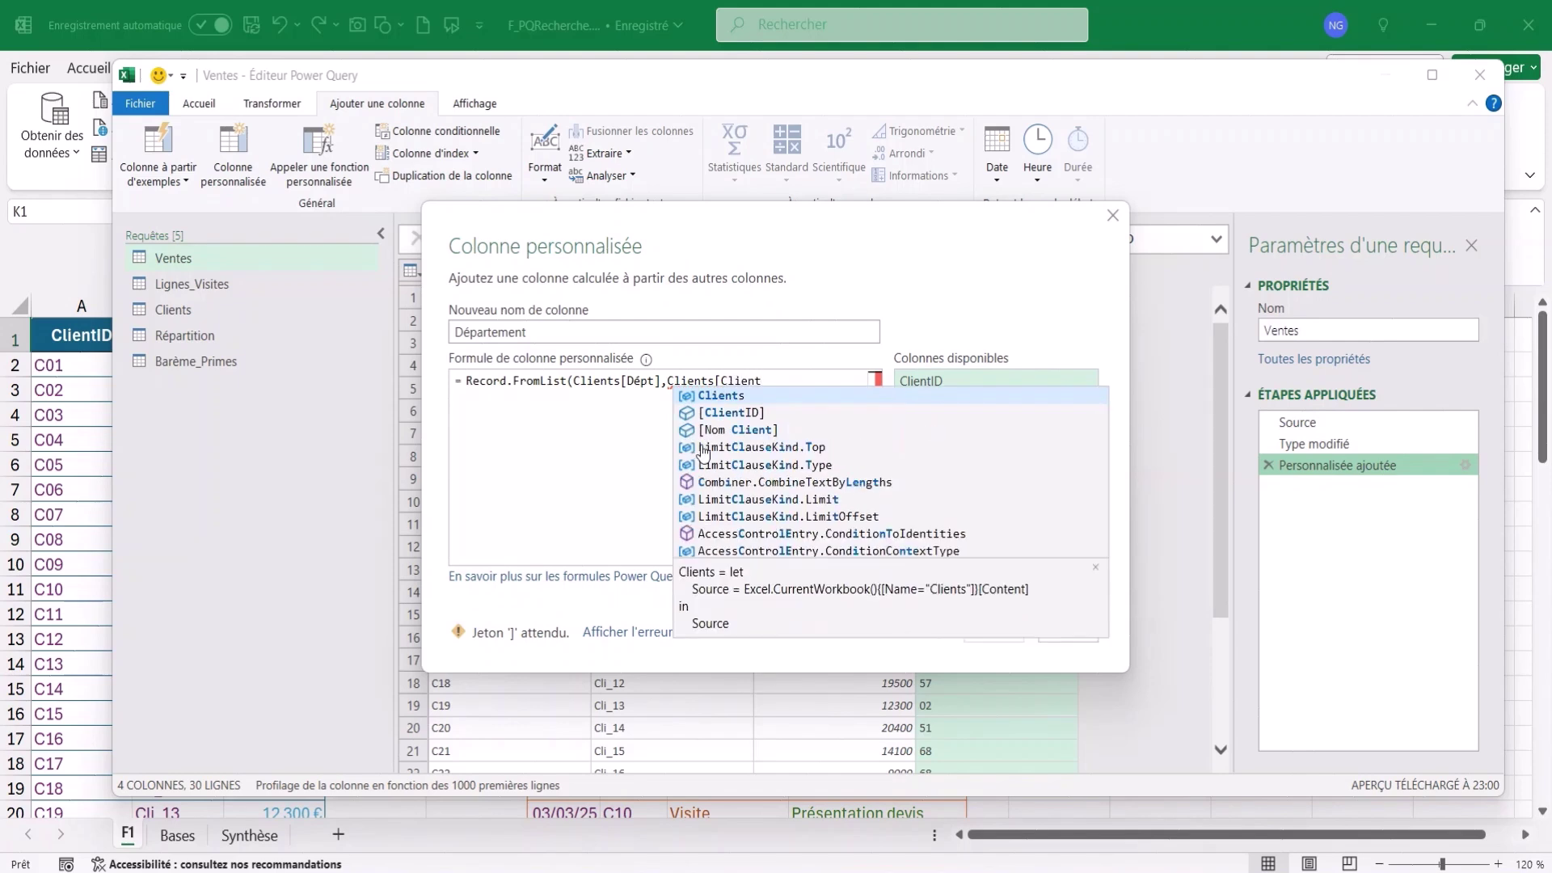
pyautogui.write('ID]')
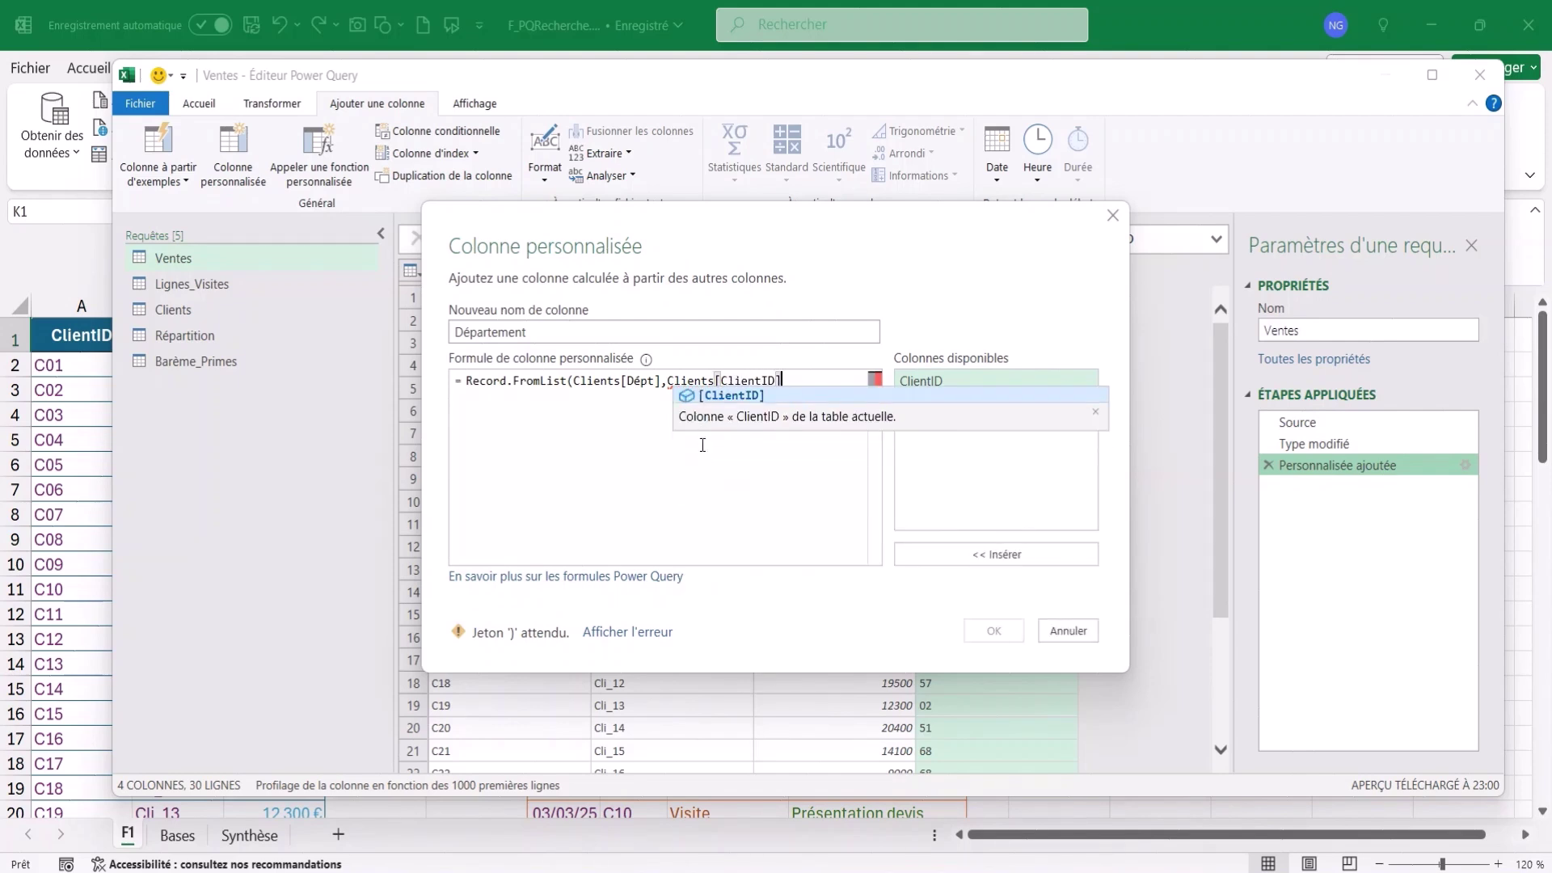
pyautogui.write(')')
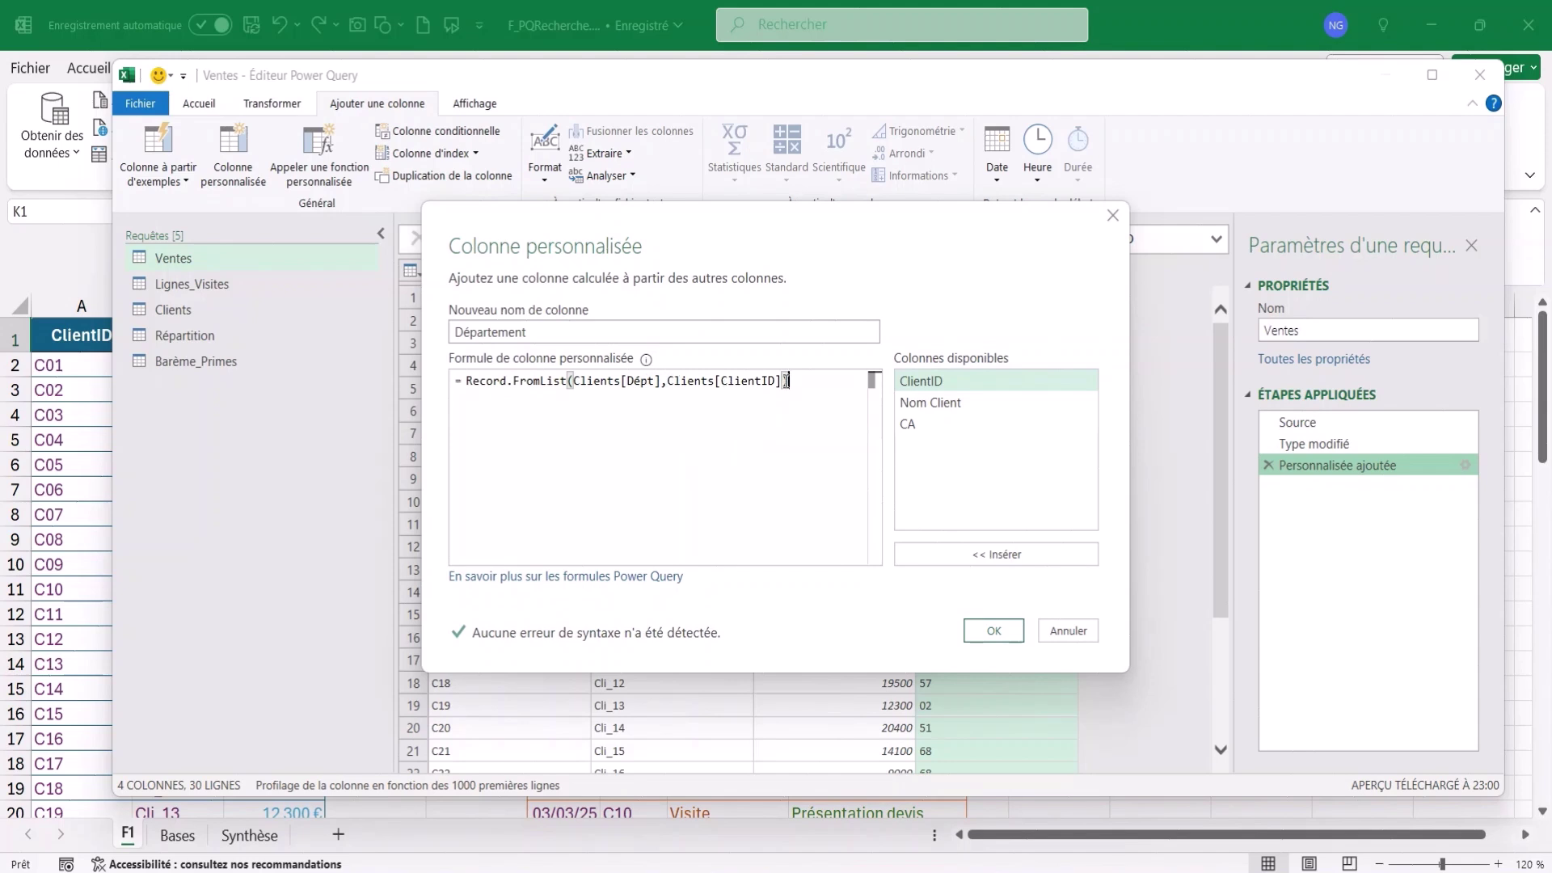
pyautogui.click(994, 630)
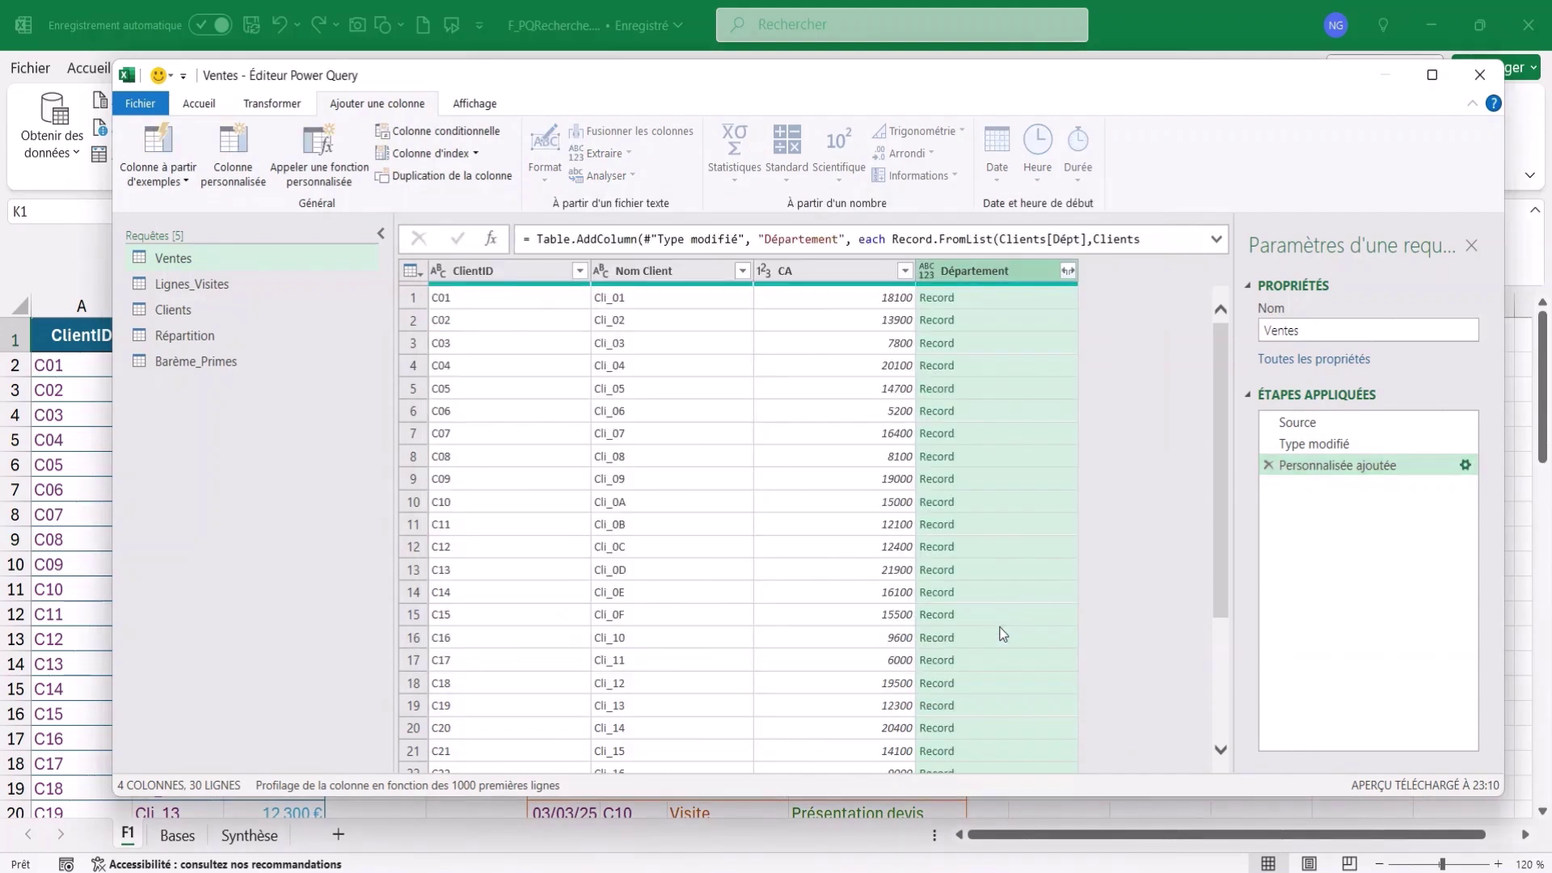
pyautogui.click(983, 298)
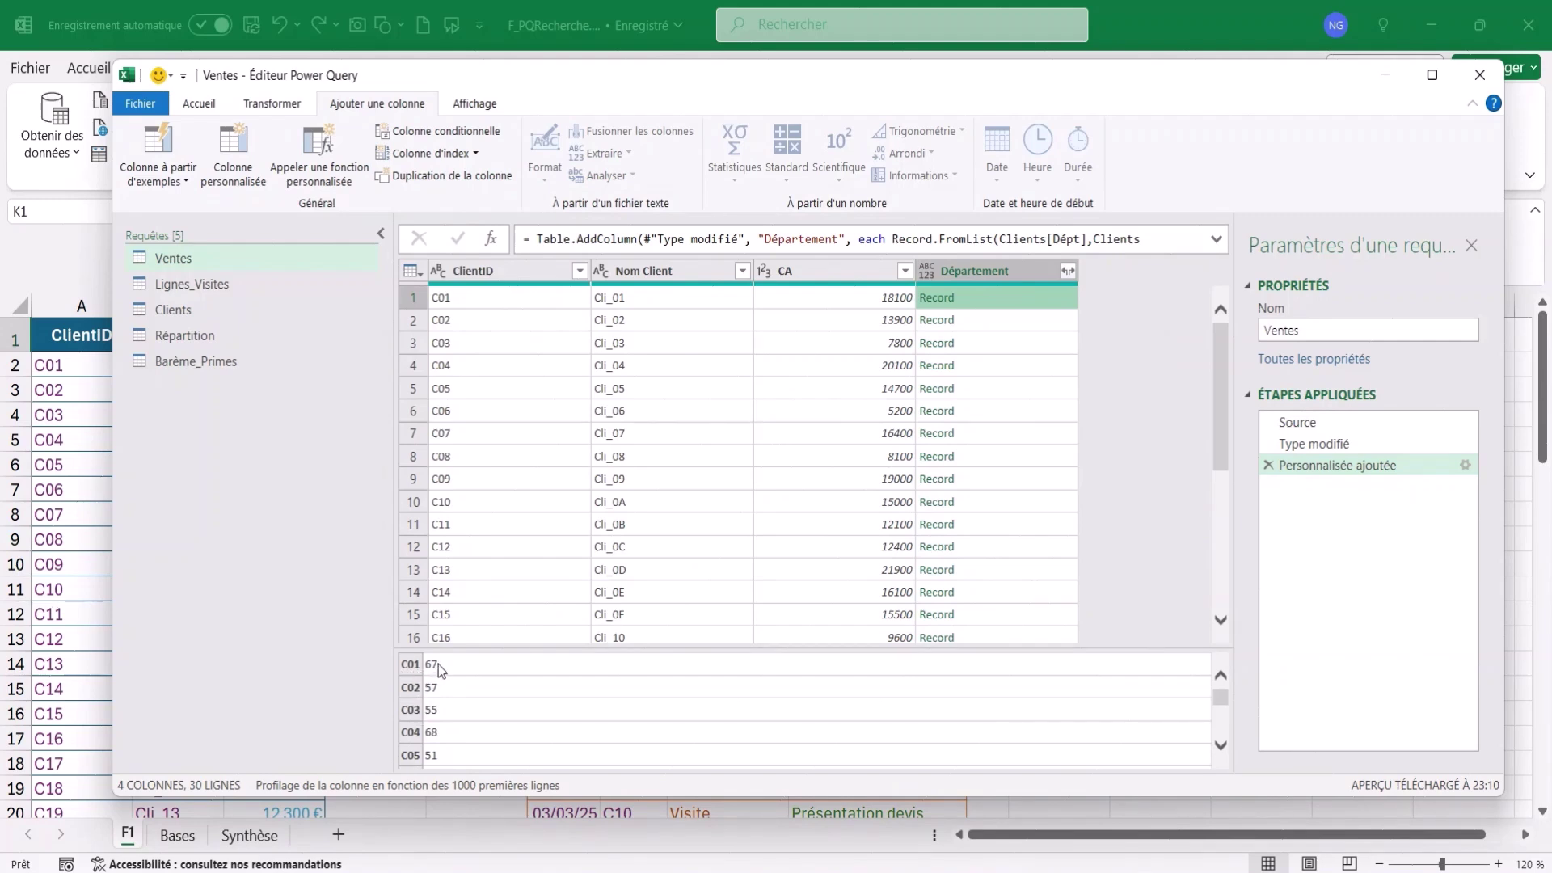
# Wrap the Département column's Record.FromList formula in Record.Field with [ClientID] as the field argument, and apply it
pyautogui.click(1466, 467)
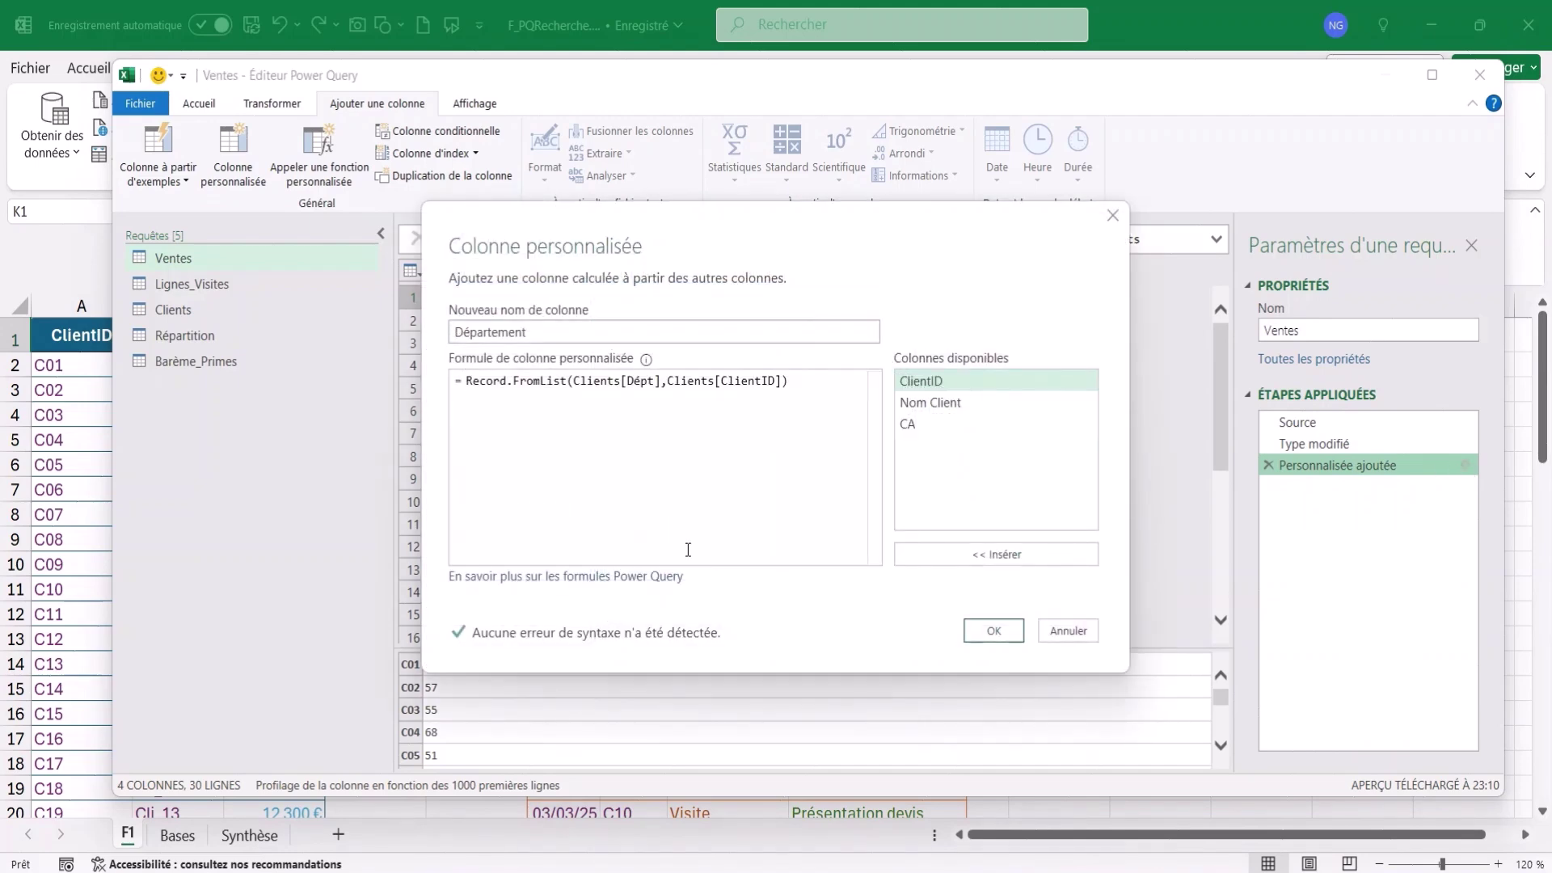
pyautogui.write('reco')
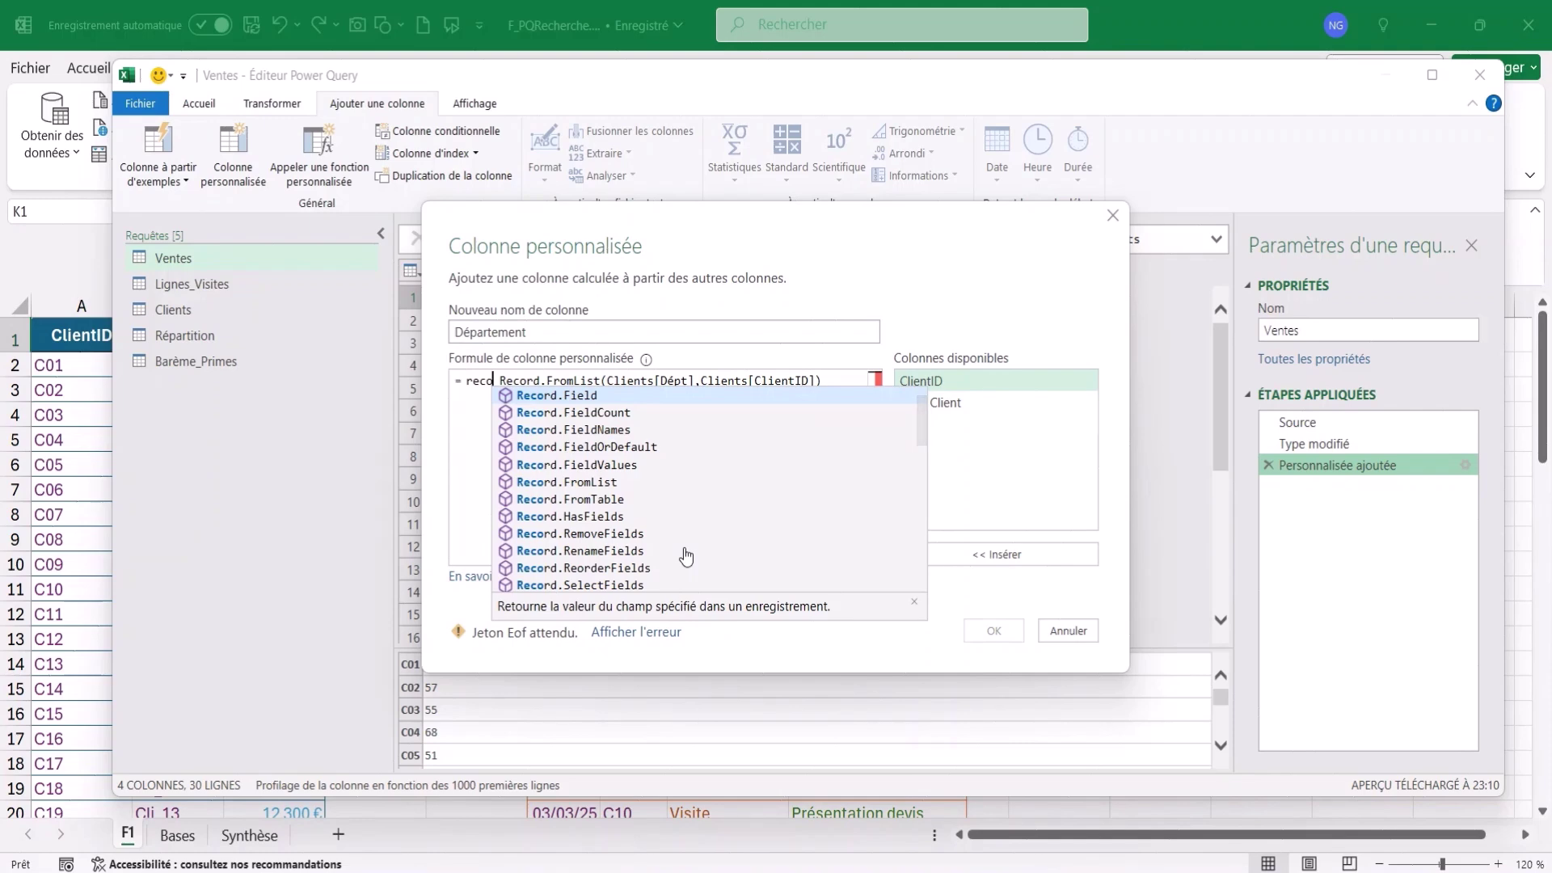
pyautogui.press('Tab')
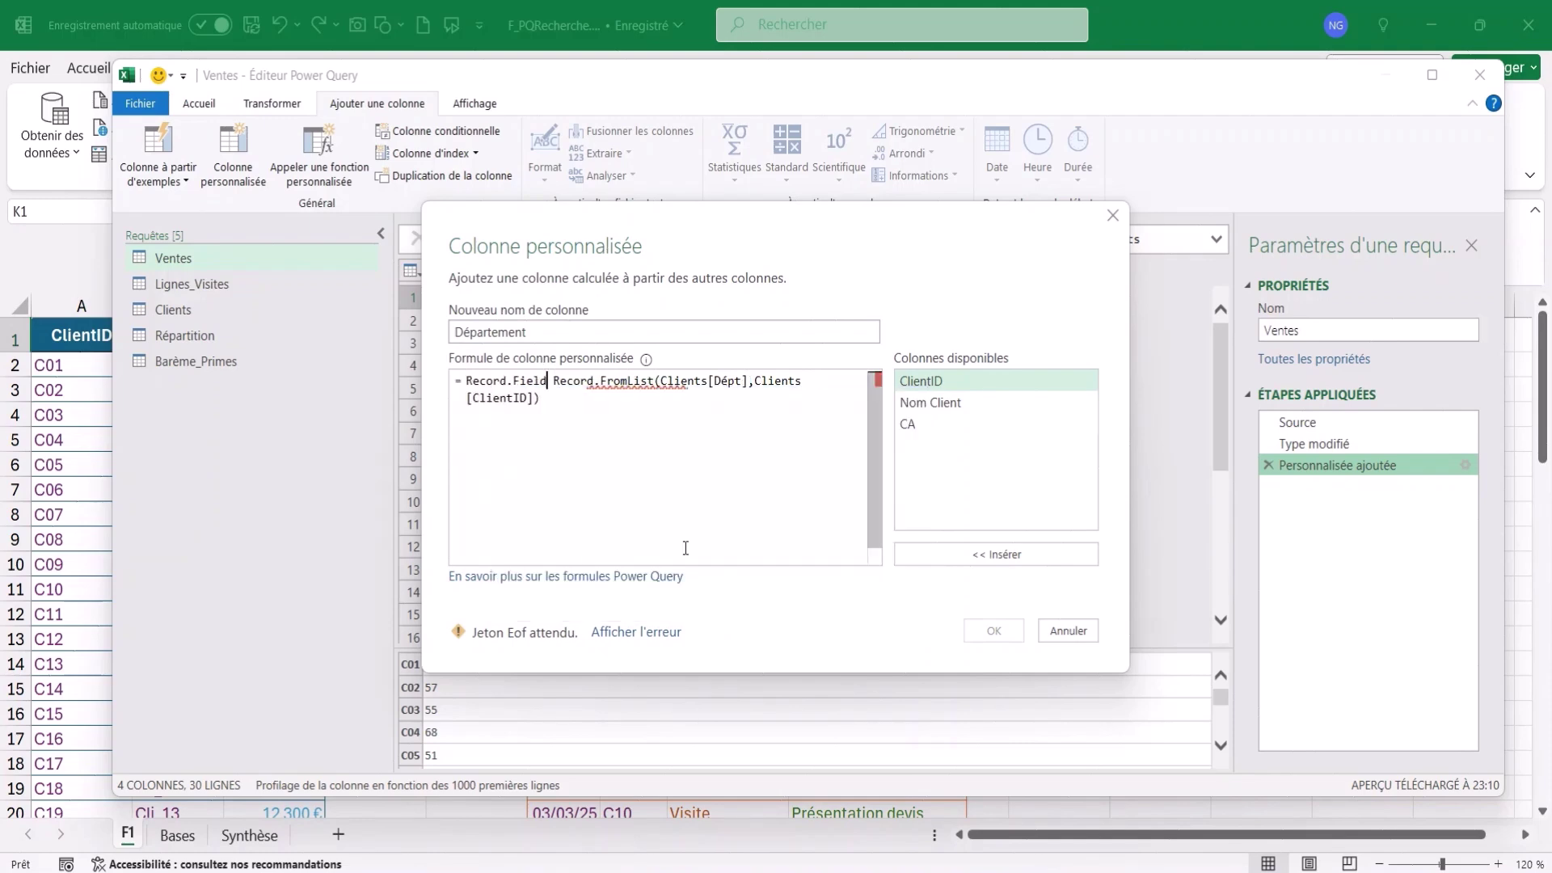
pyautogui.write('(')
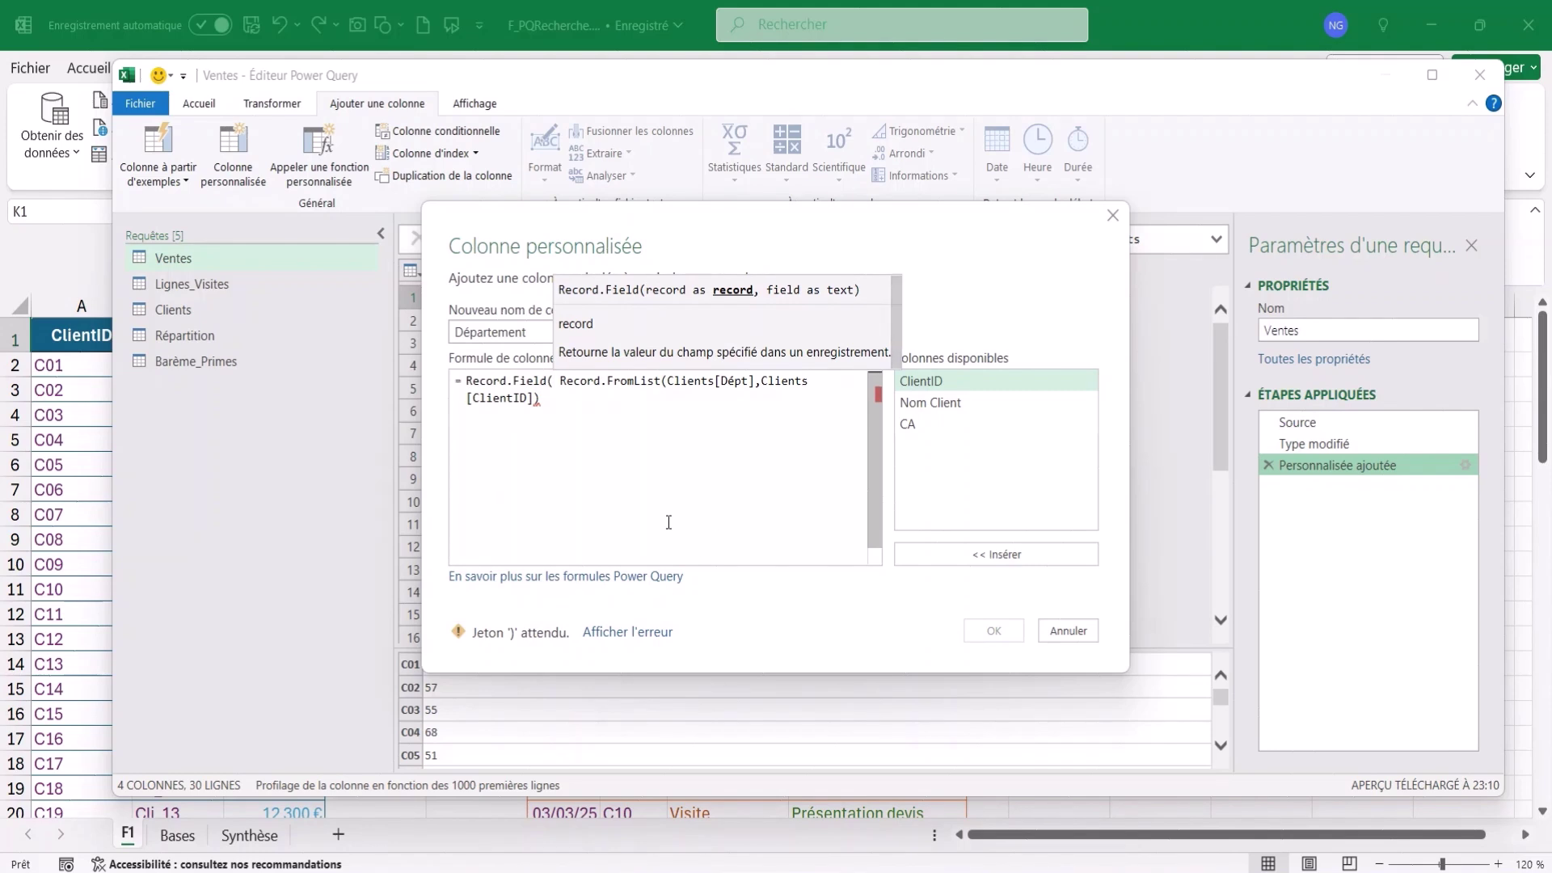
pyautogui.click(550, 399)
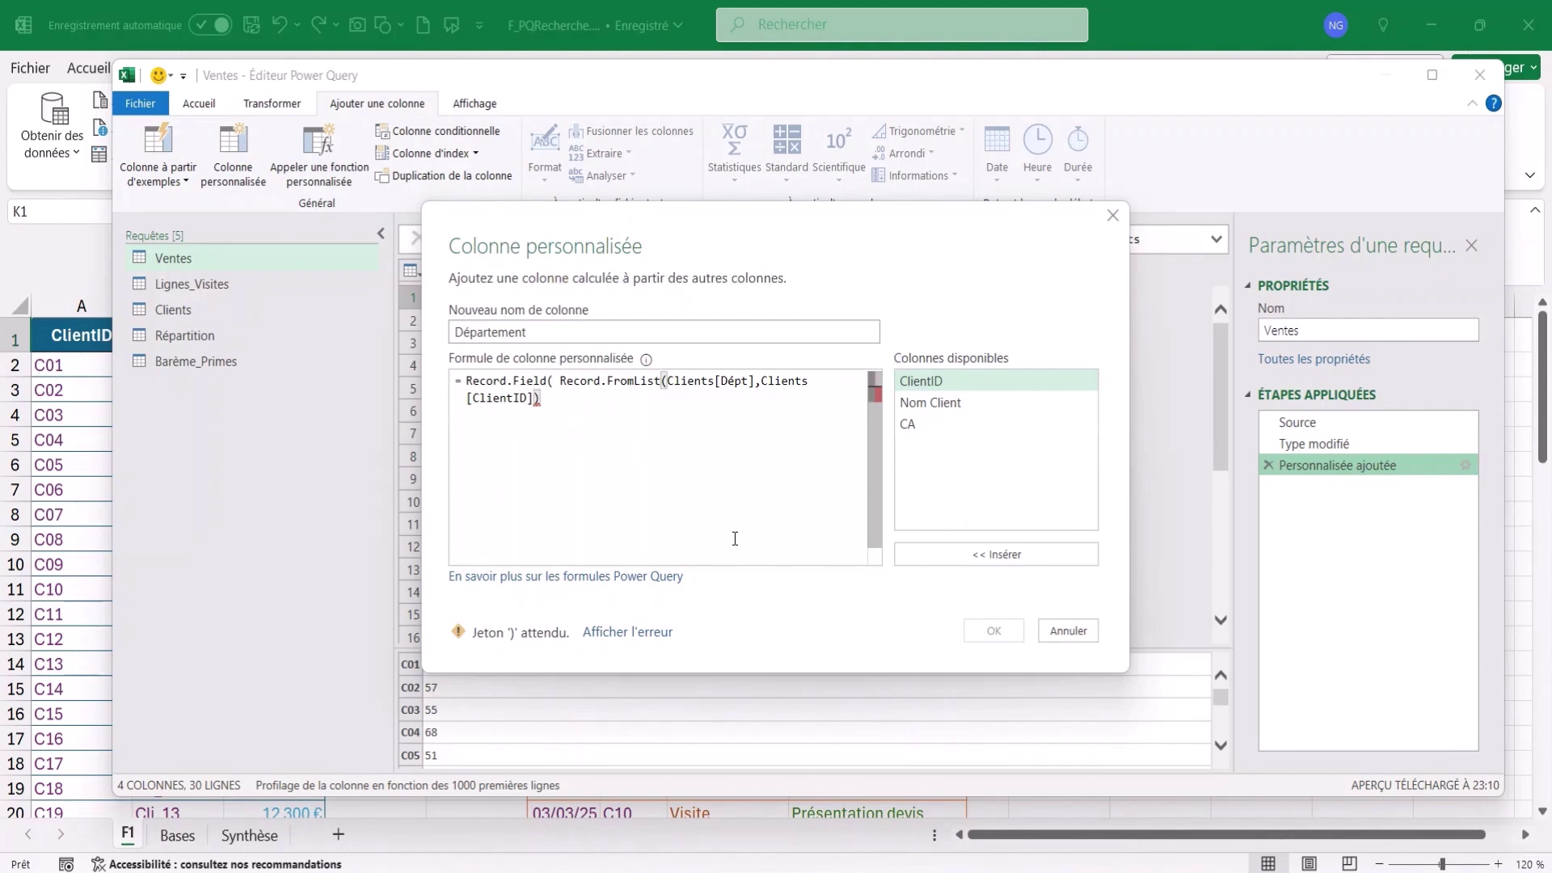
pyautogui.write(',')
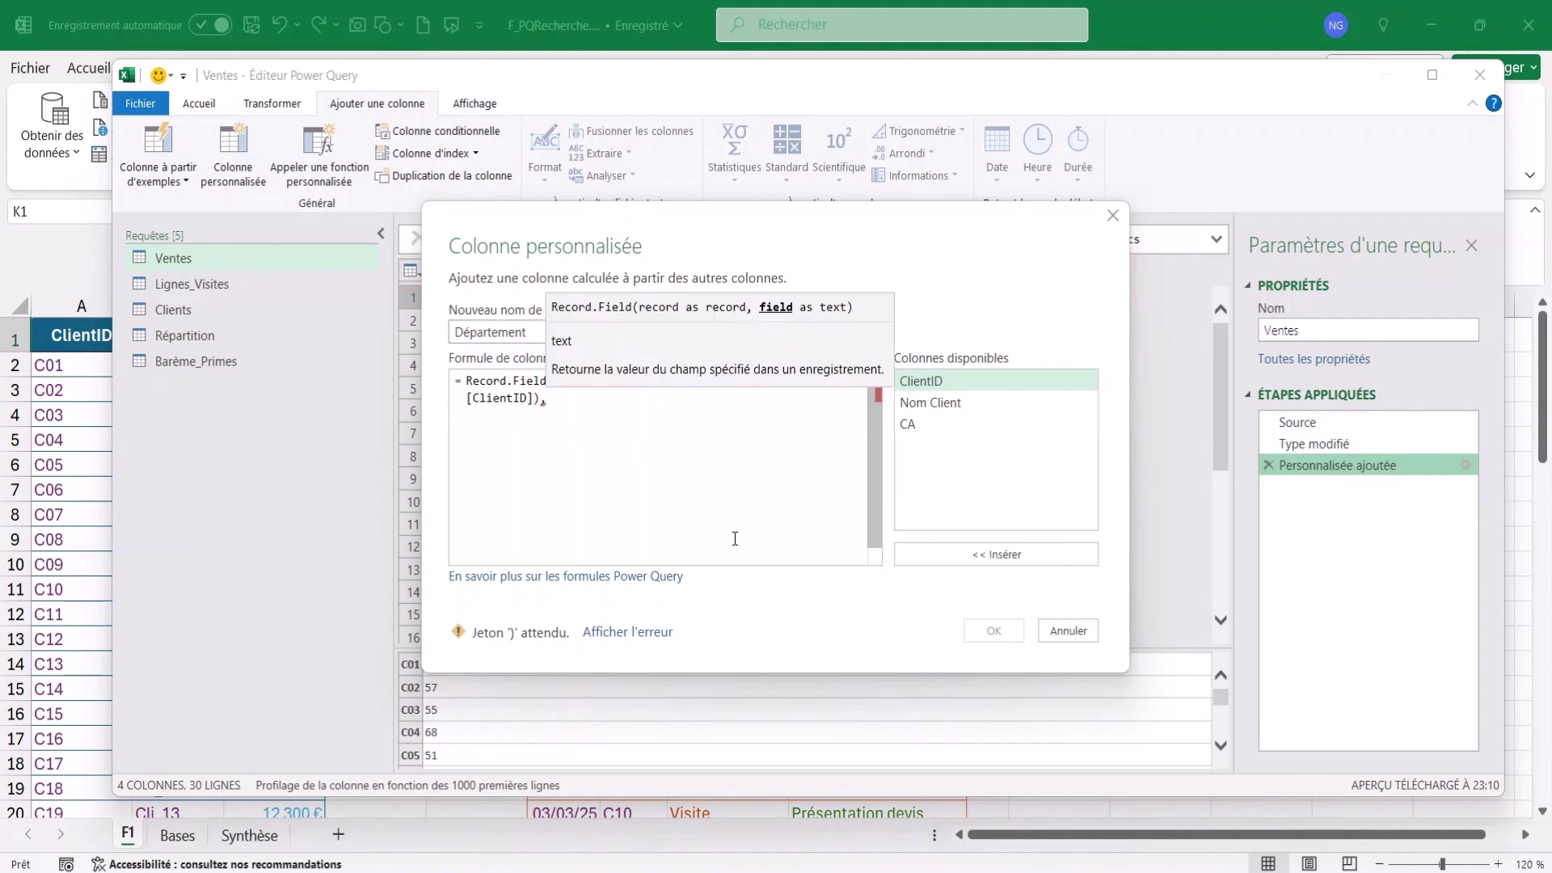
pyautogui.write('[ClientID]')
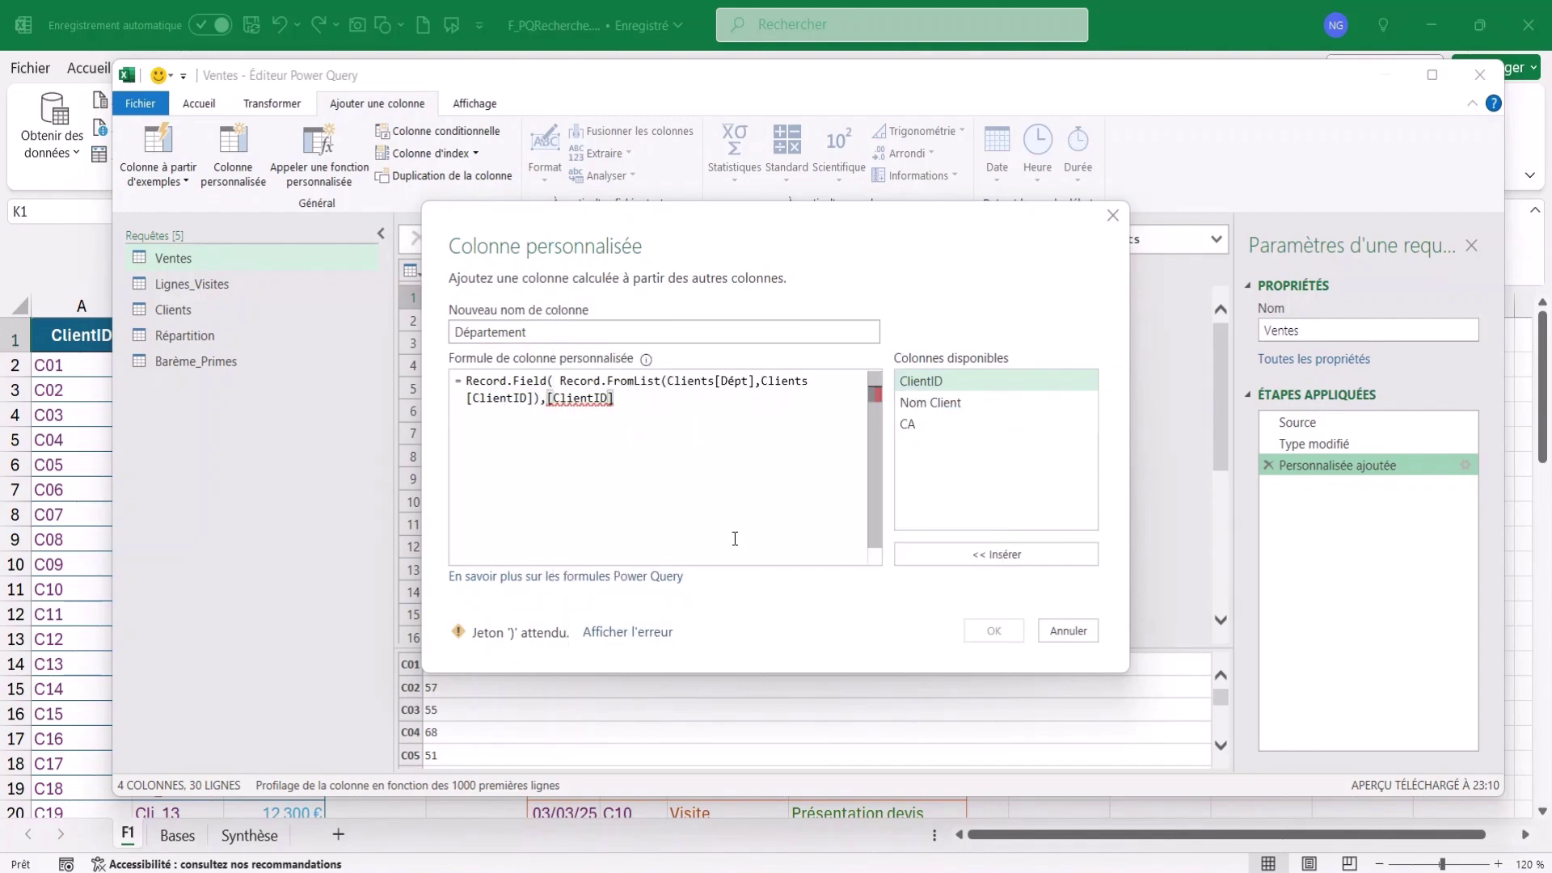
pyautogui.write(')')
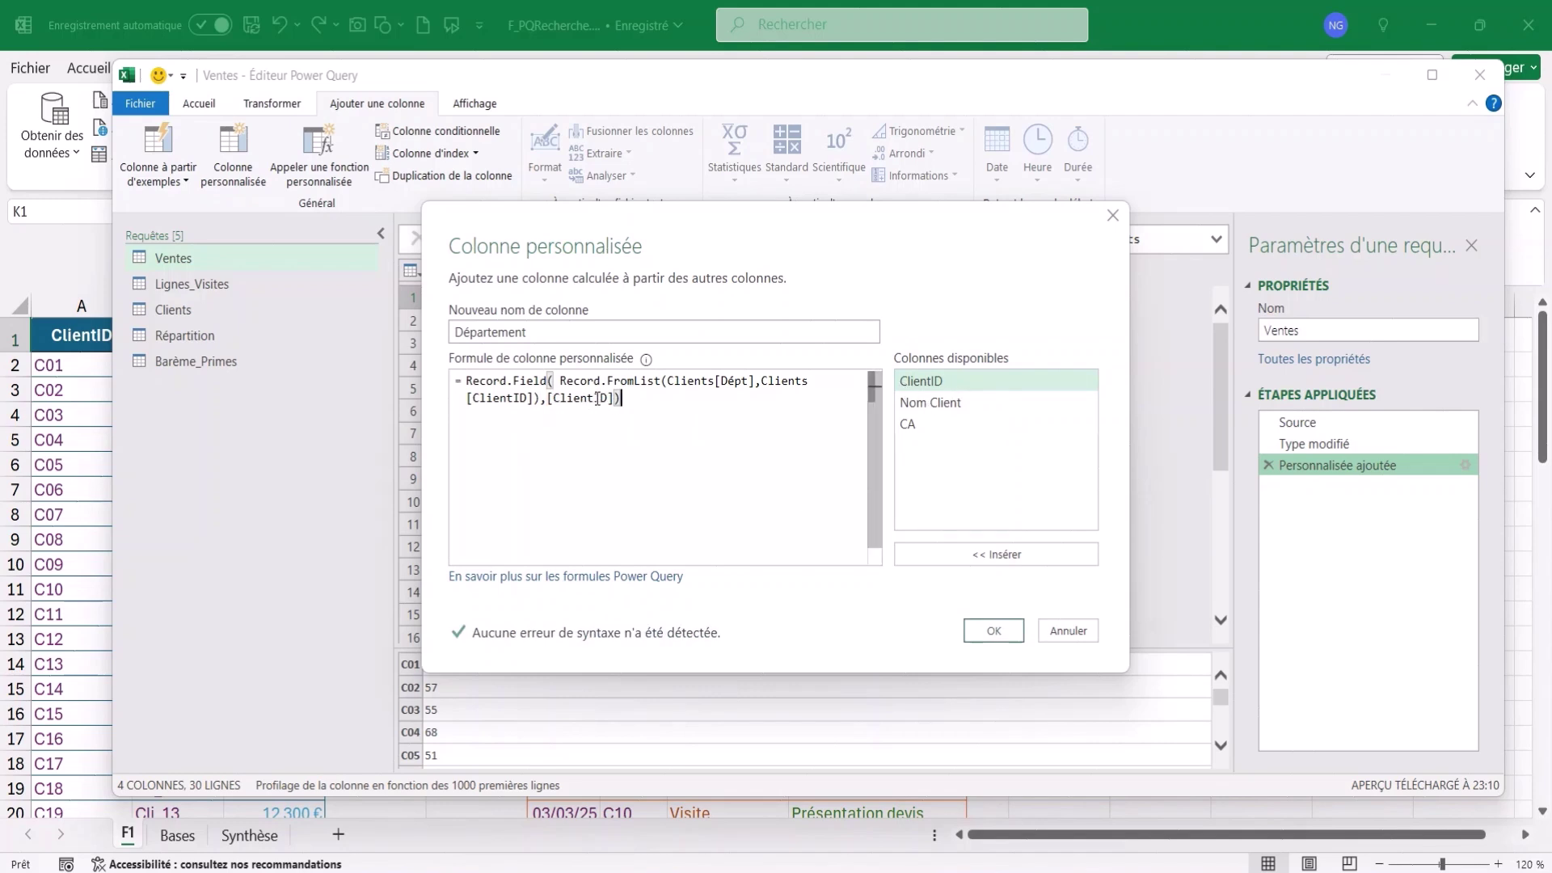
pyautogui.click(992, 631)
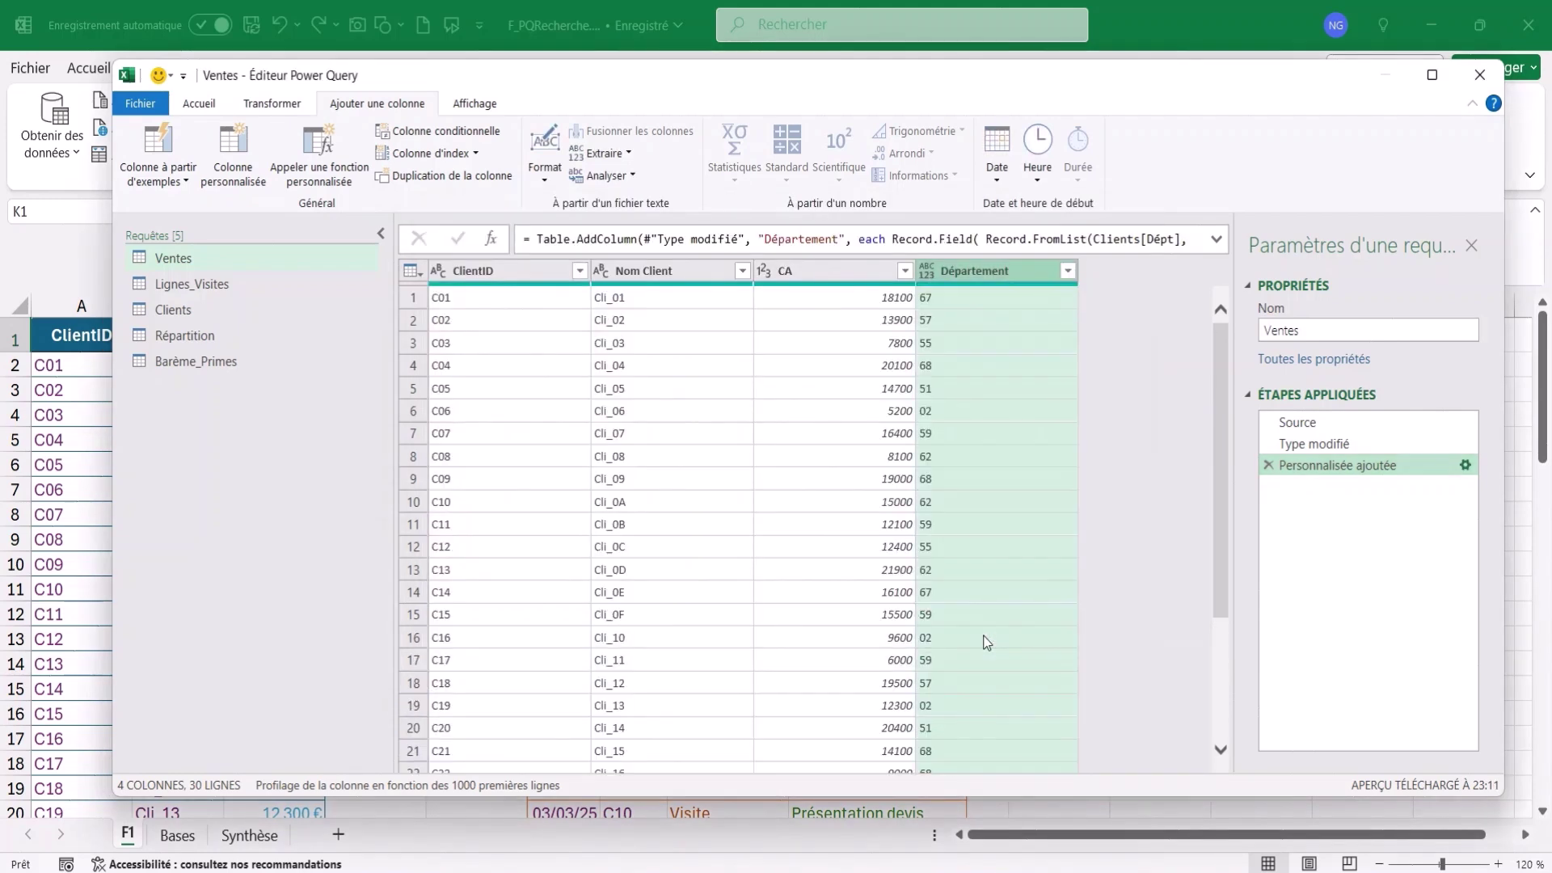
# Check the department codes in the first Département rows, and view the Répartition query's columns
pyautogui.click(948, 298)
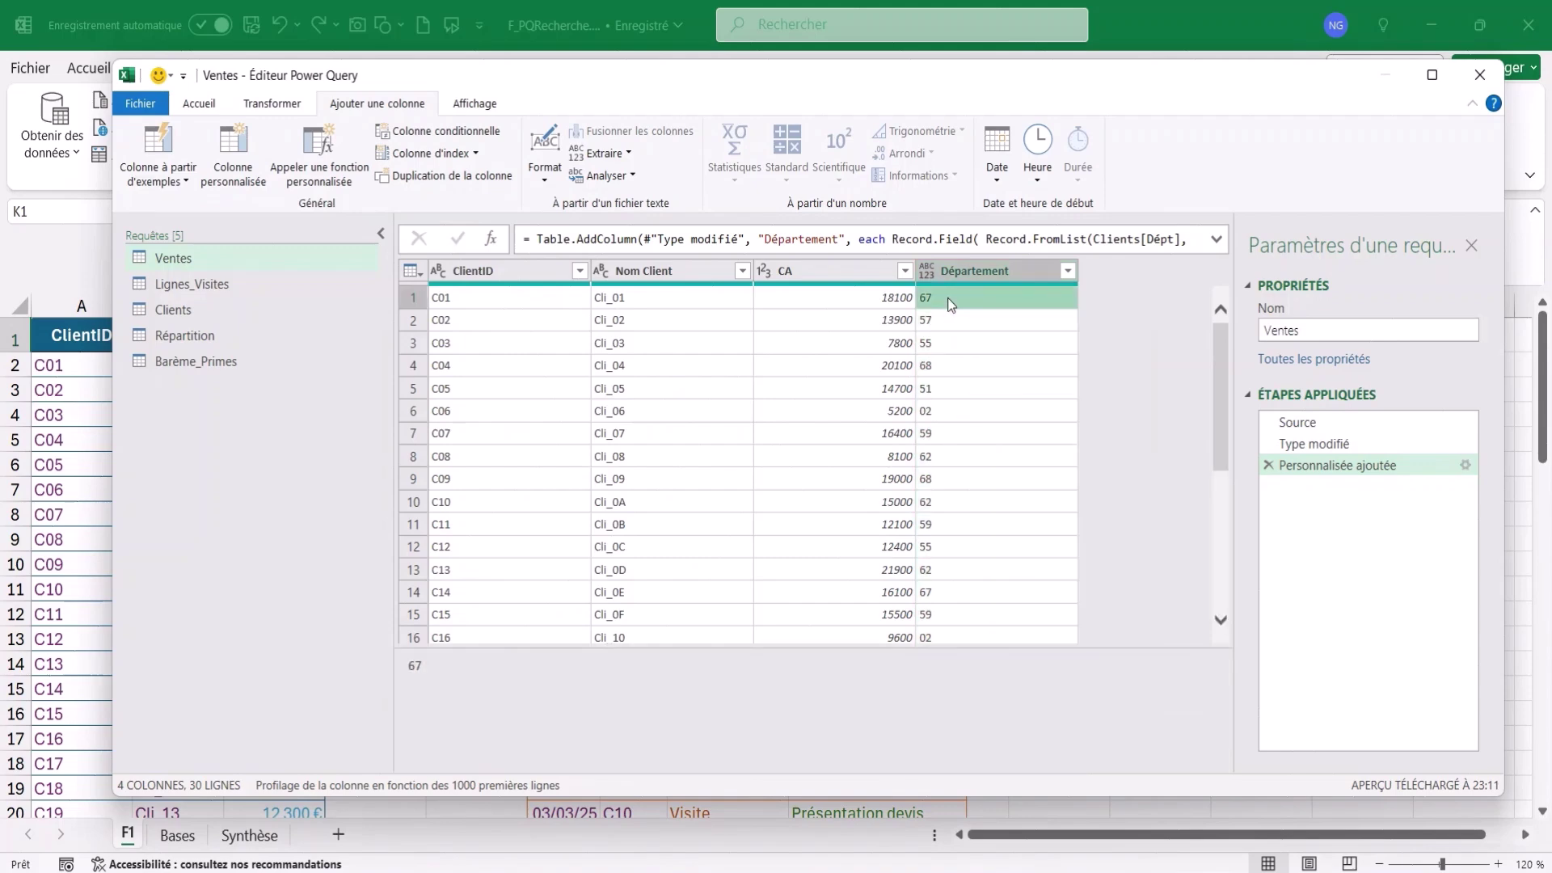
pyautogui.click(947, 325)
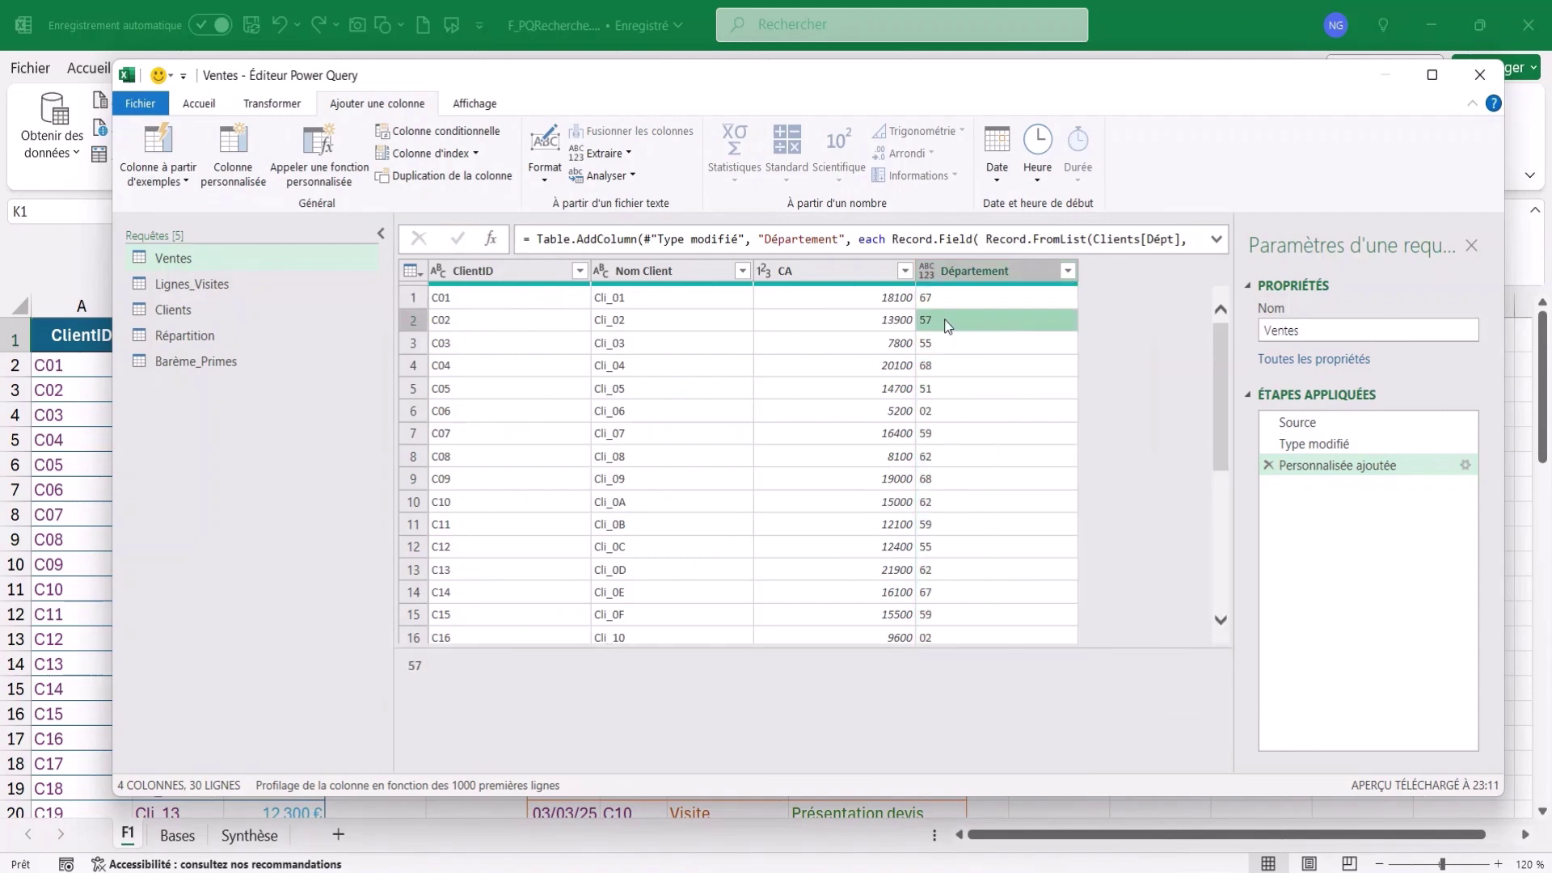
pyautogui.click(944, 345)
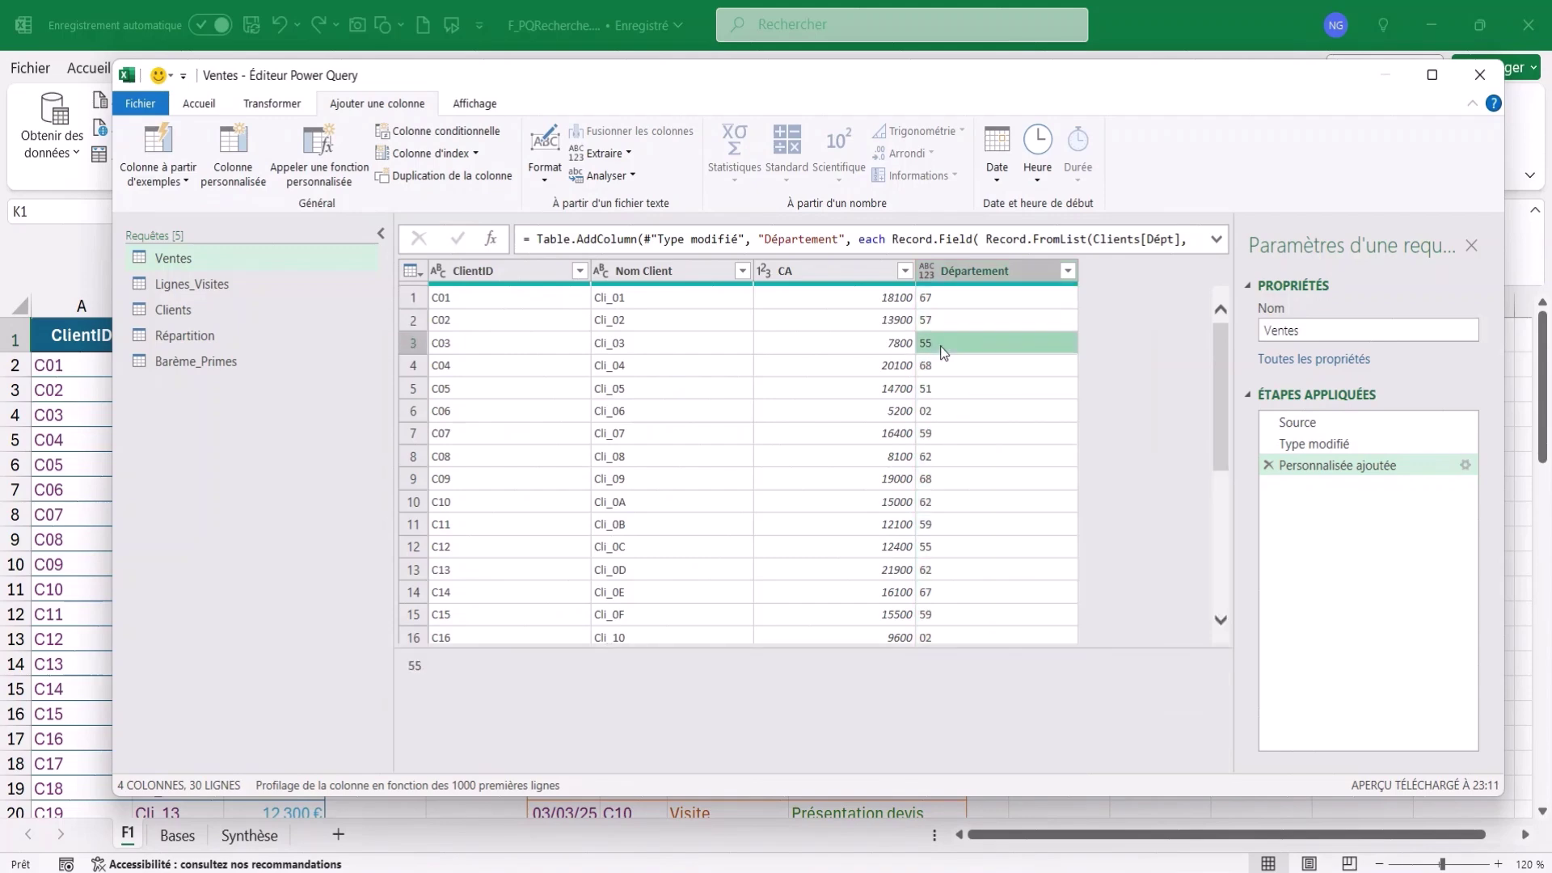
pyautogui.click(957, 300)
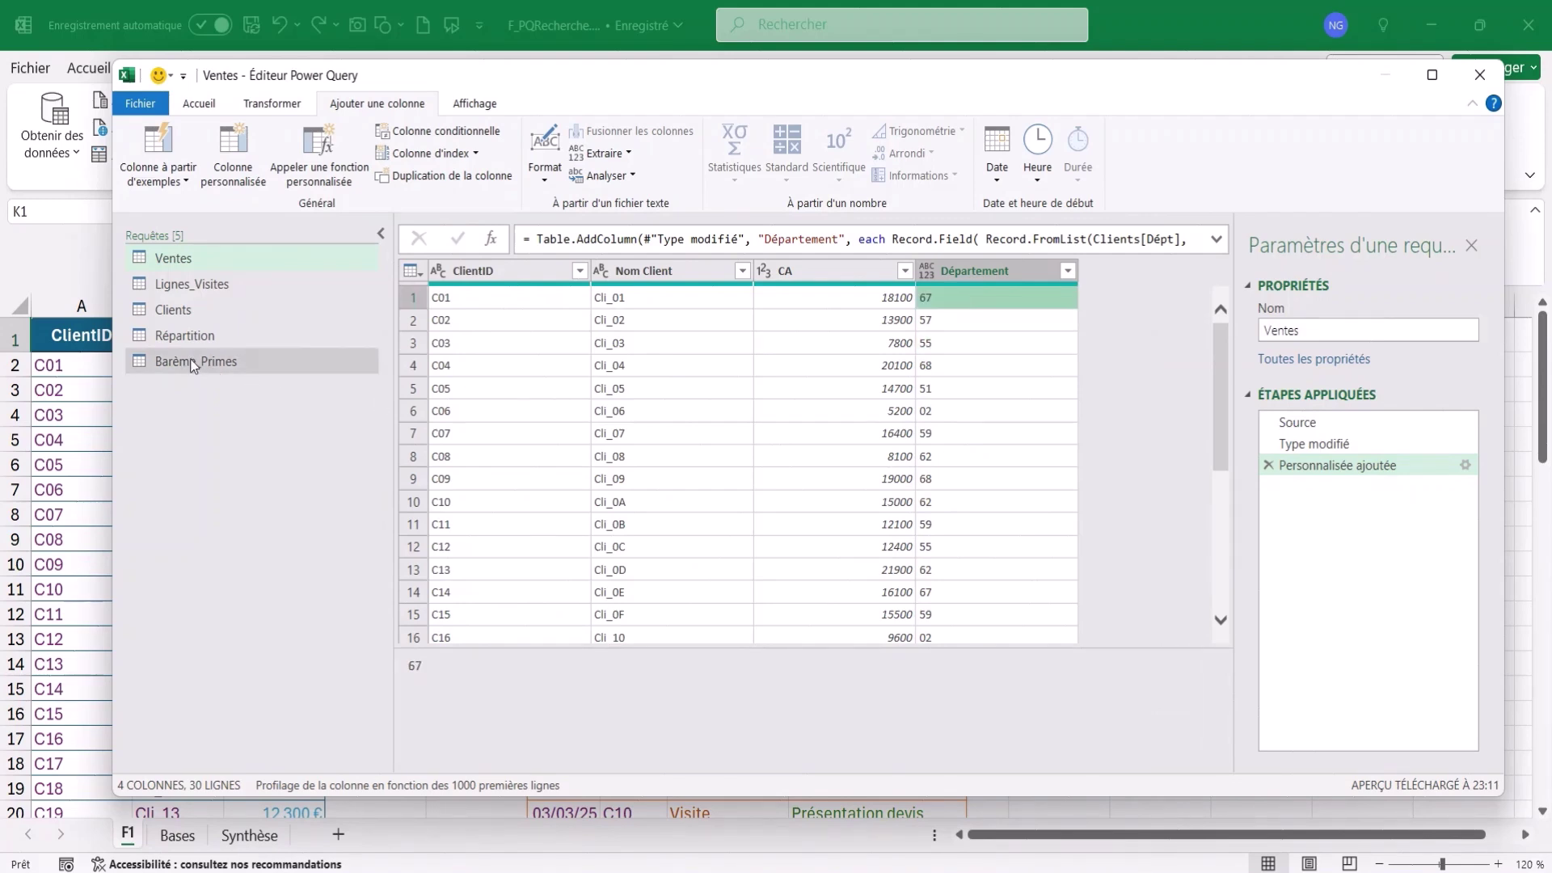
pyautogui.click(182, 335)
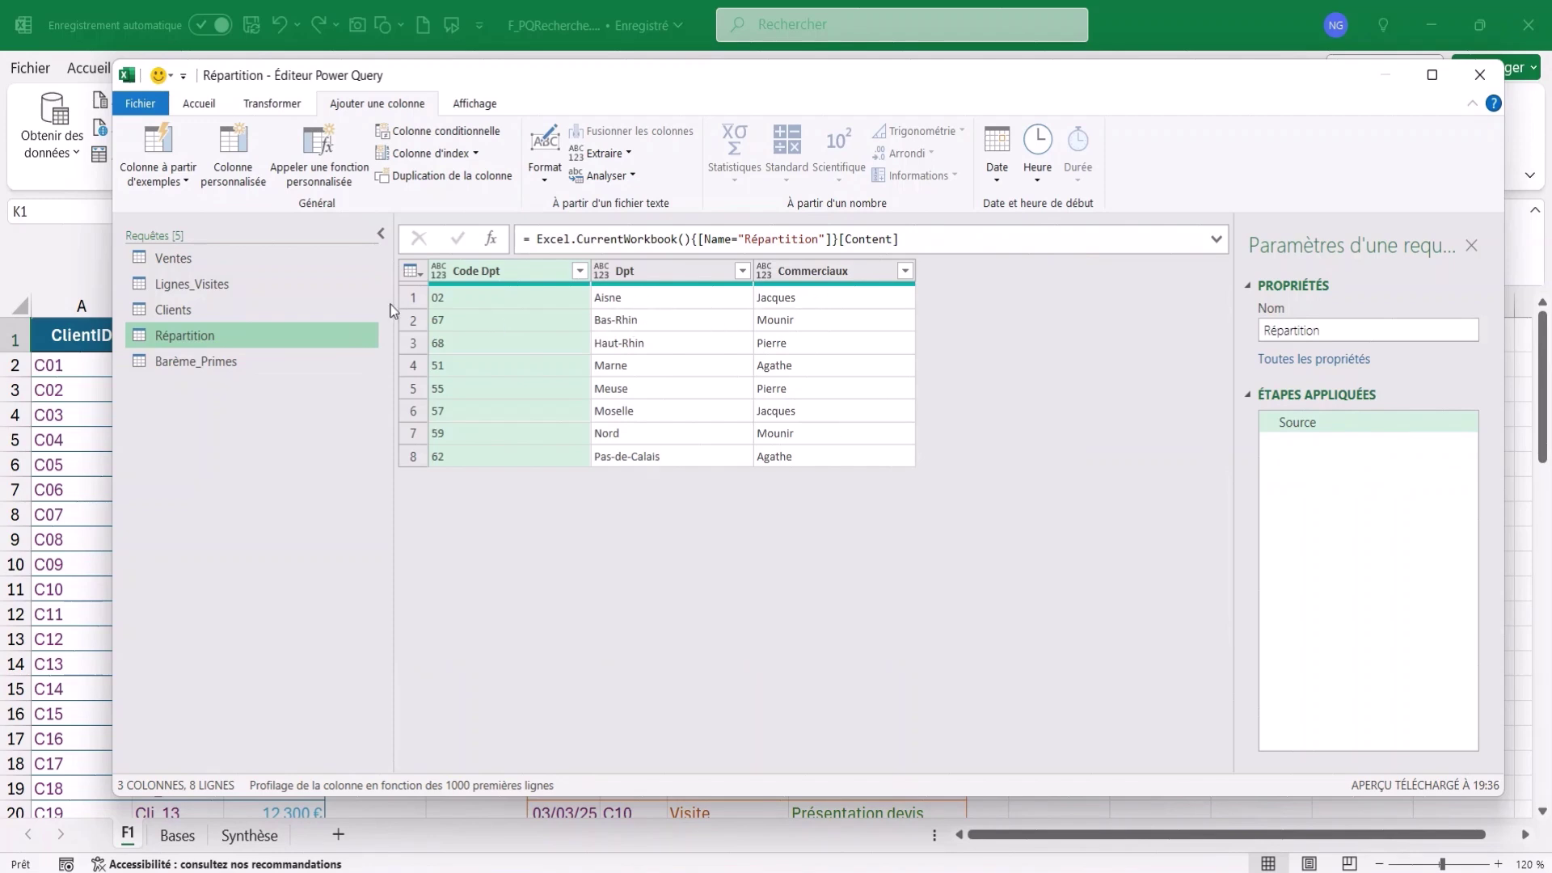
# Start merging queries within the Ventes query, choosing Répartition as the second table
pyautogui.click(194, 259)
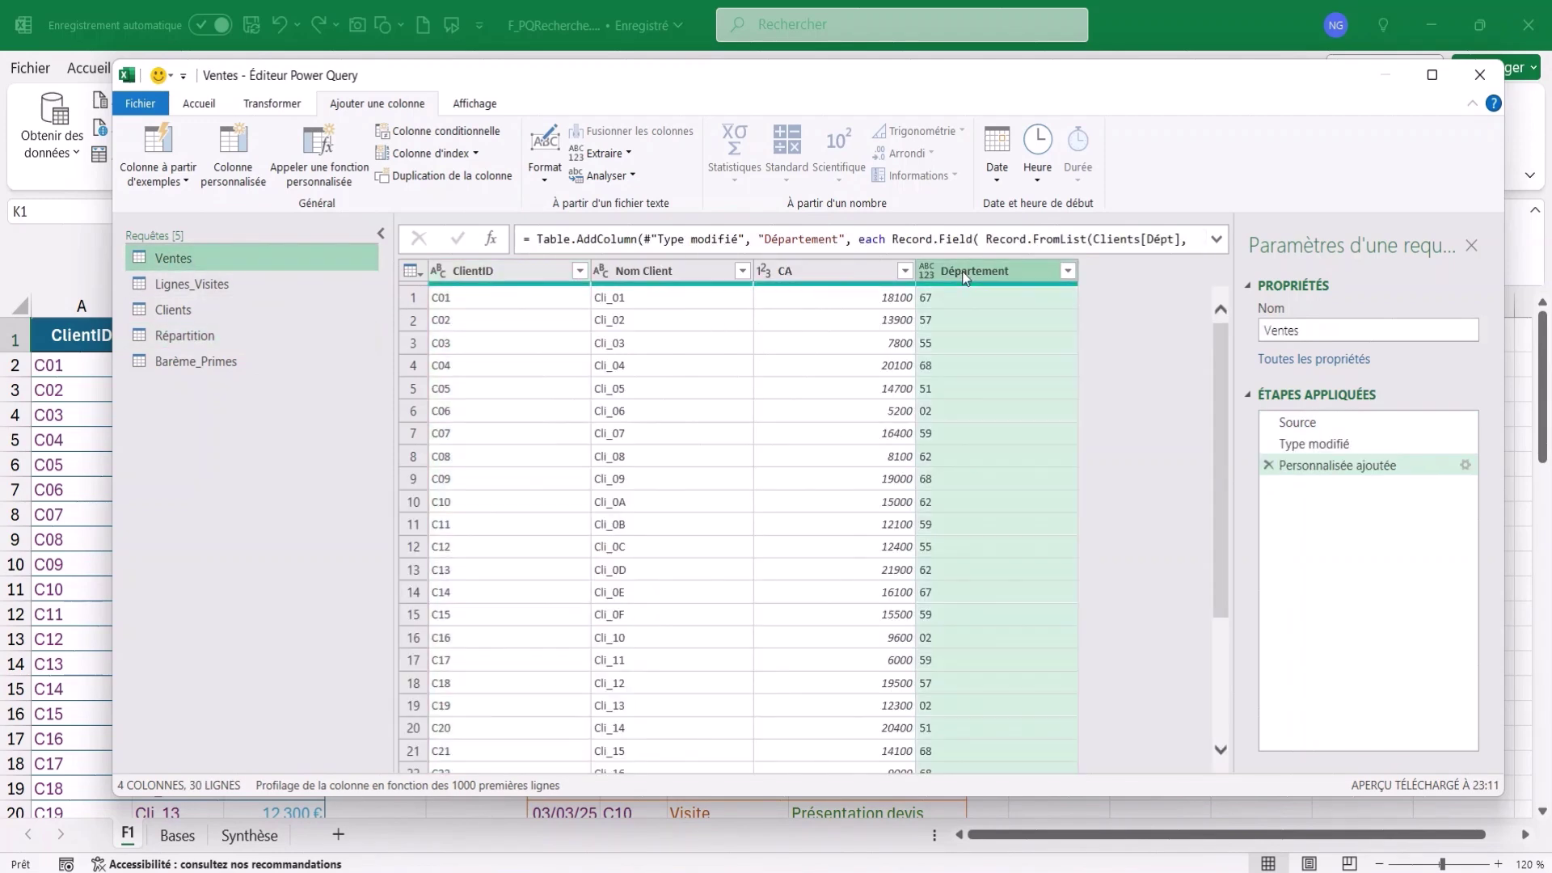
pyautogui.click(265, 110)
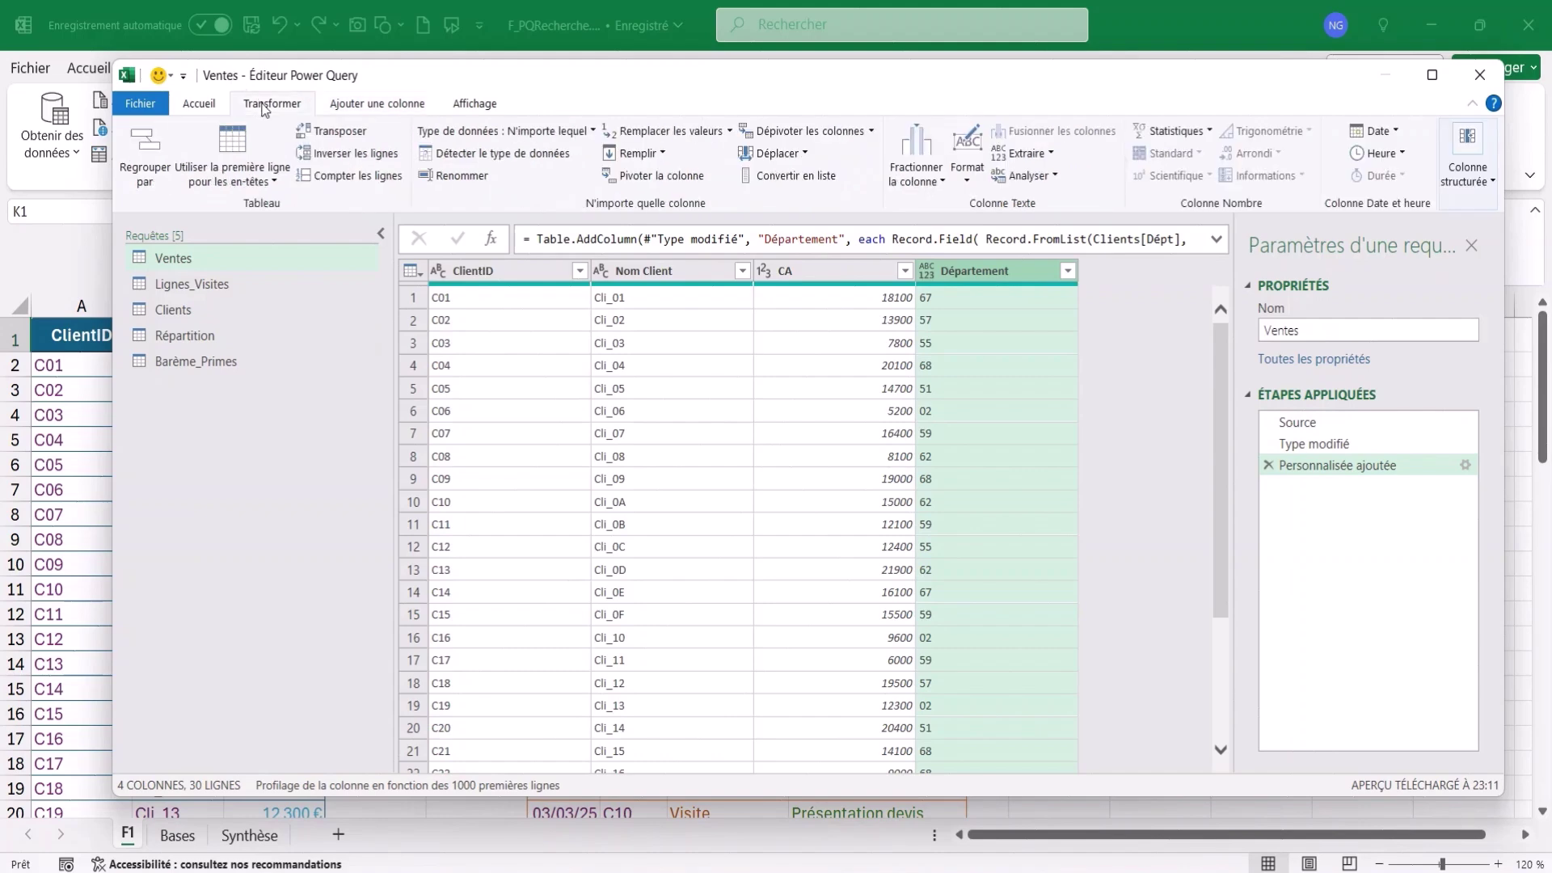
pyautogui.click(203, 106)
pyautogui.click(1112, 132)
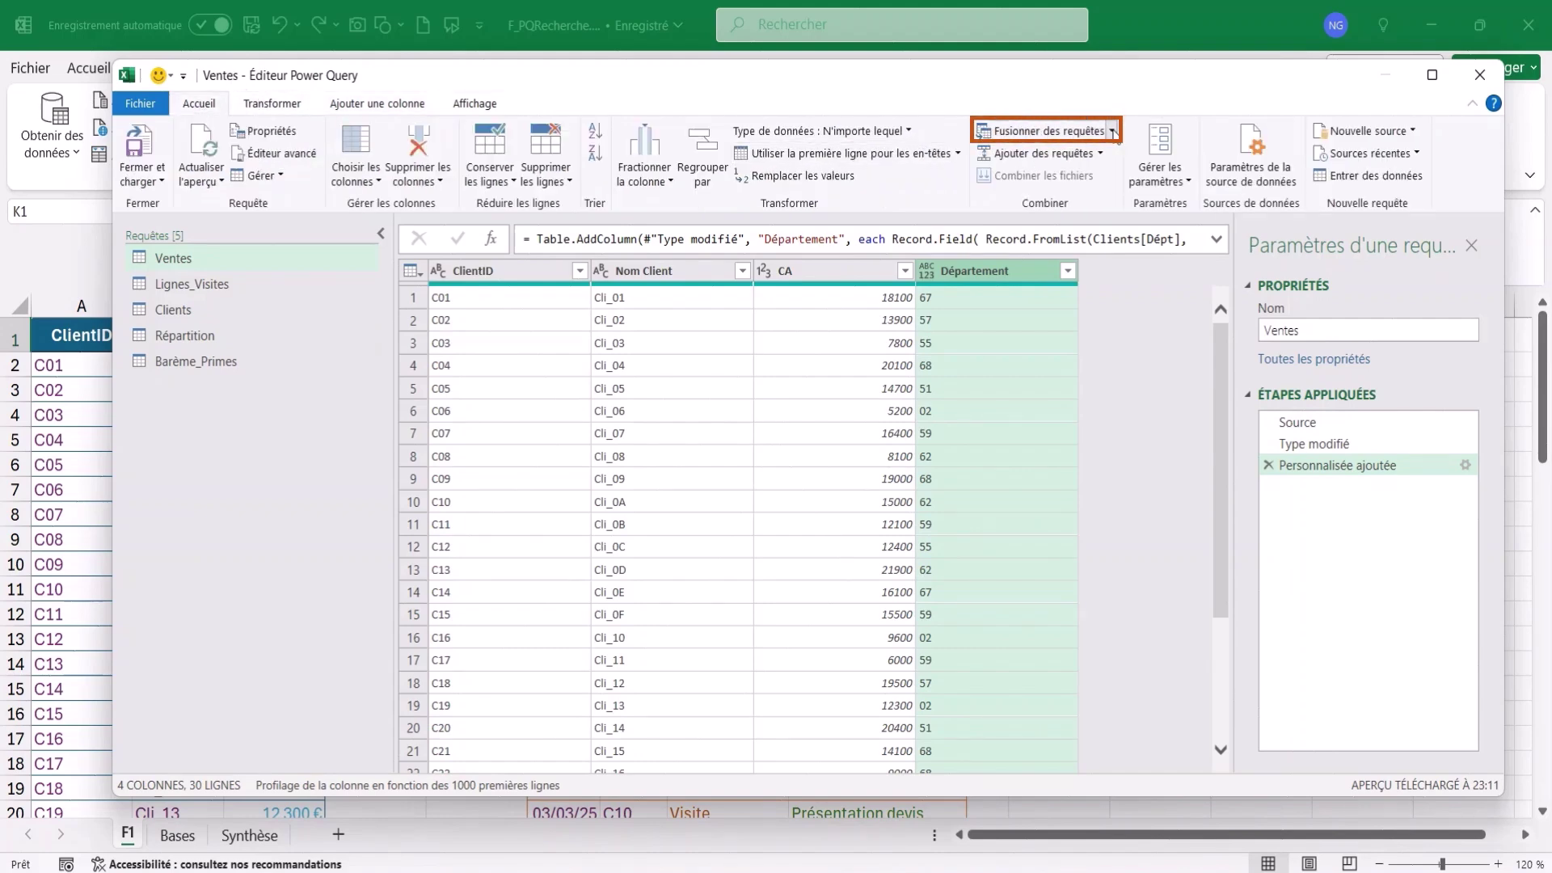
pyautogui.click(1112, 132)
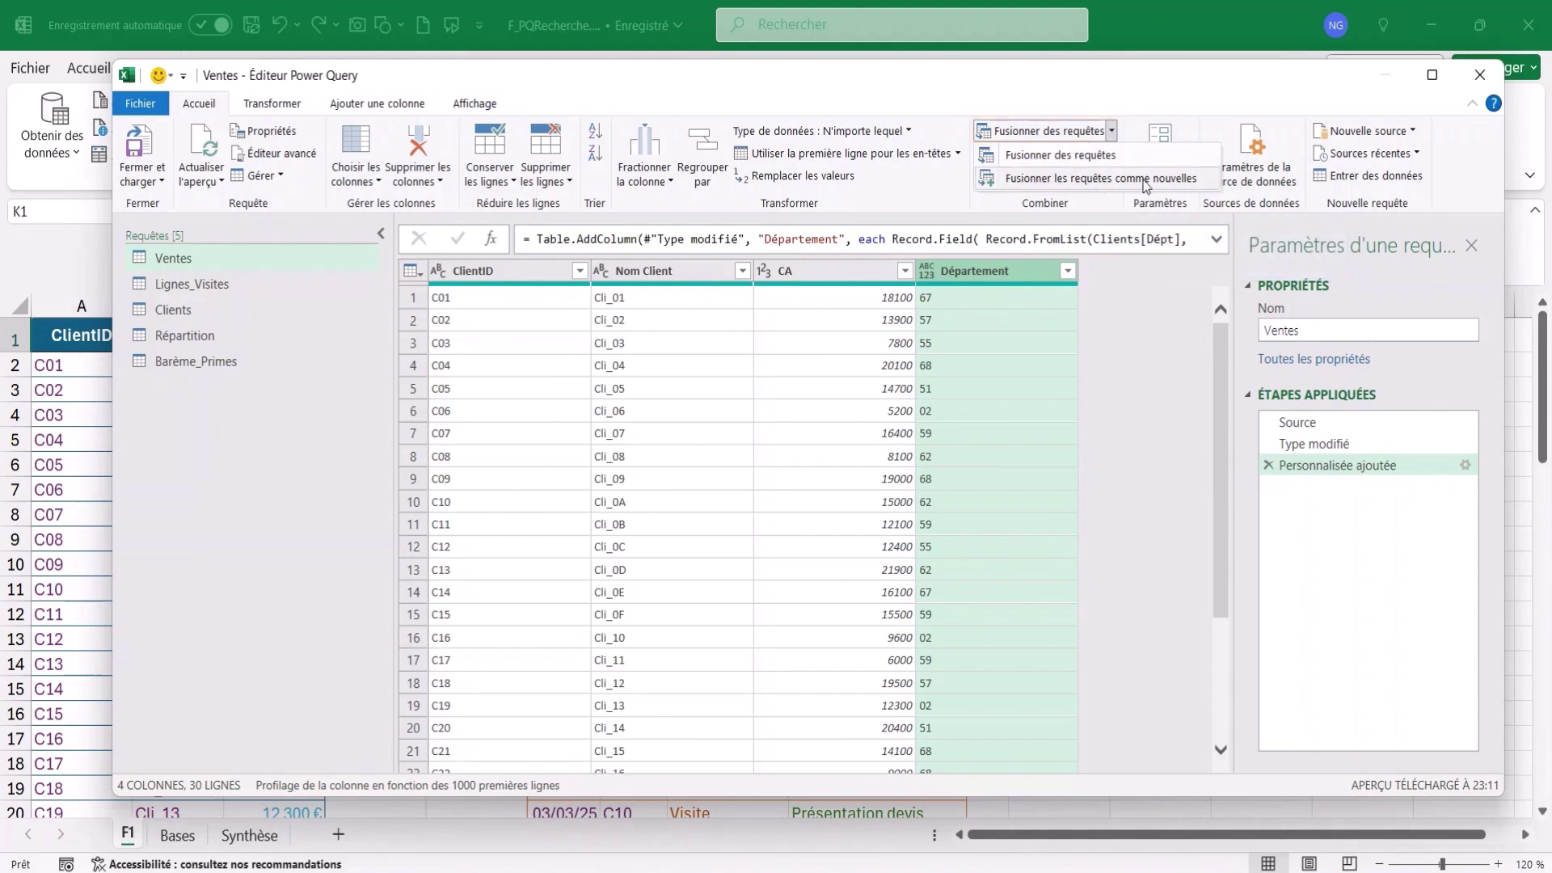
pyautogui.click(1054, 156)
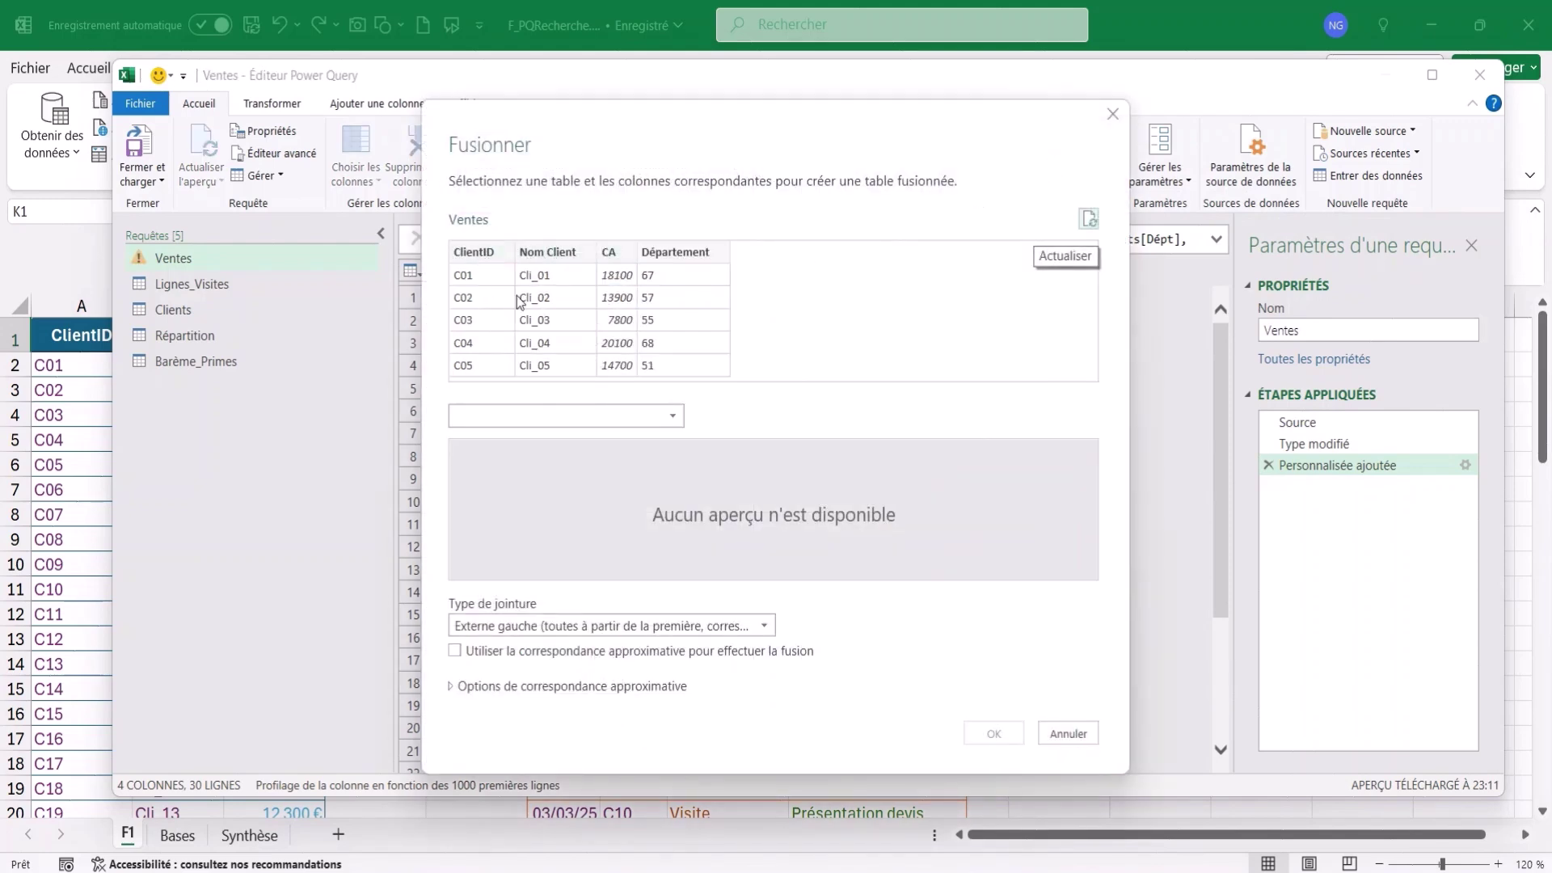
pyautogui.click(676, 414)
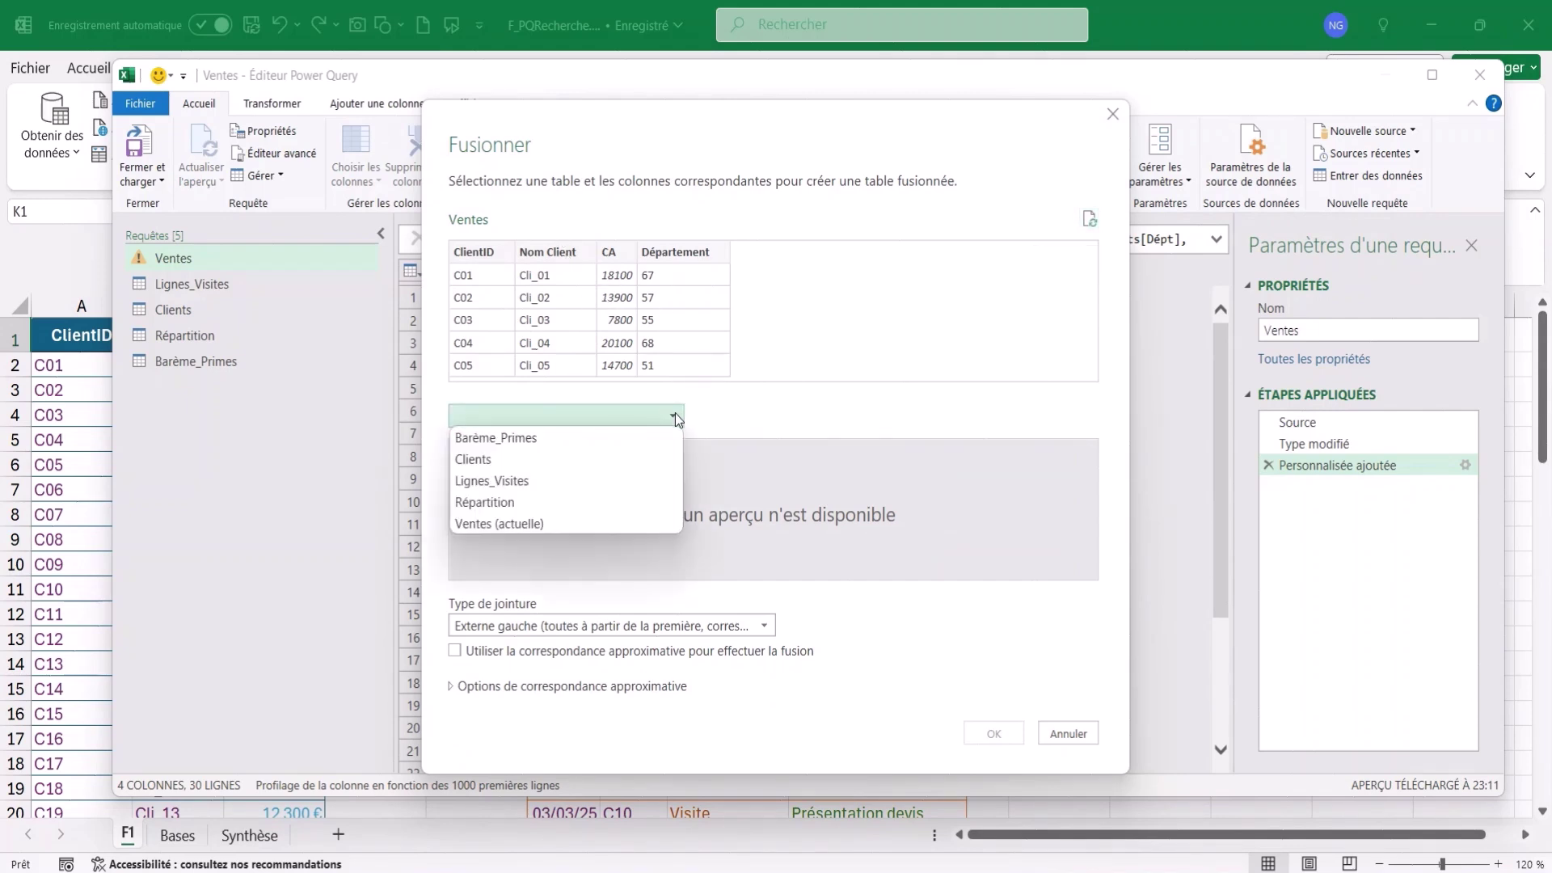
pyautogui.click(479, 501)
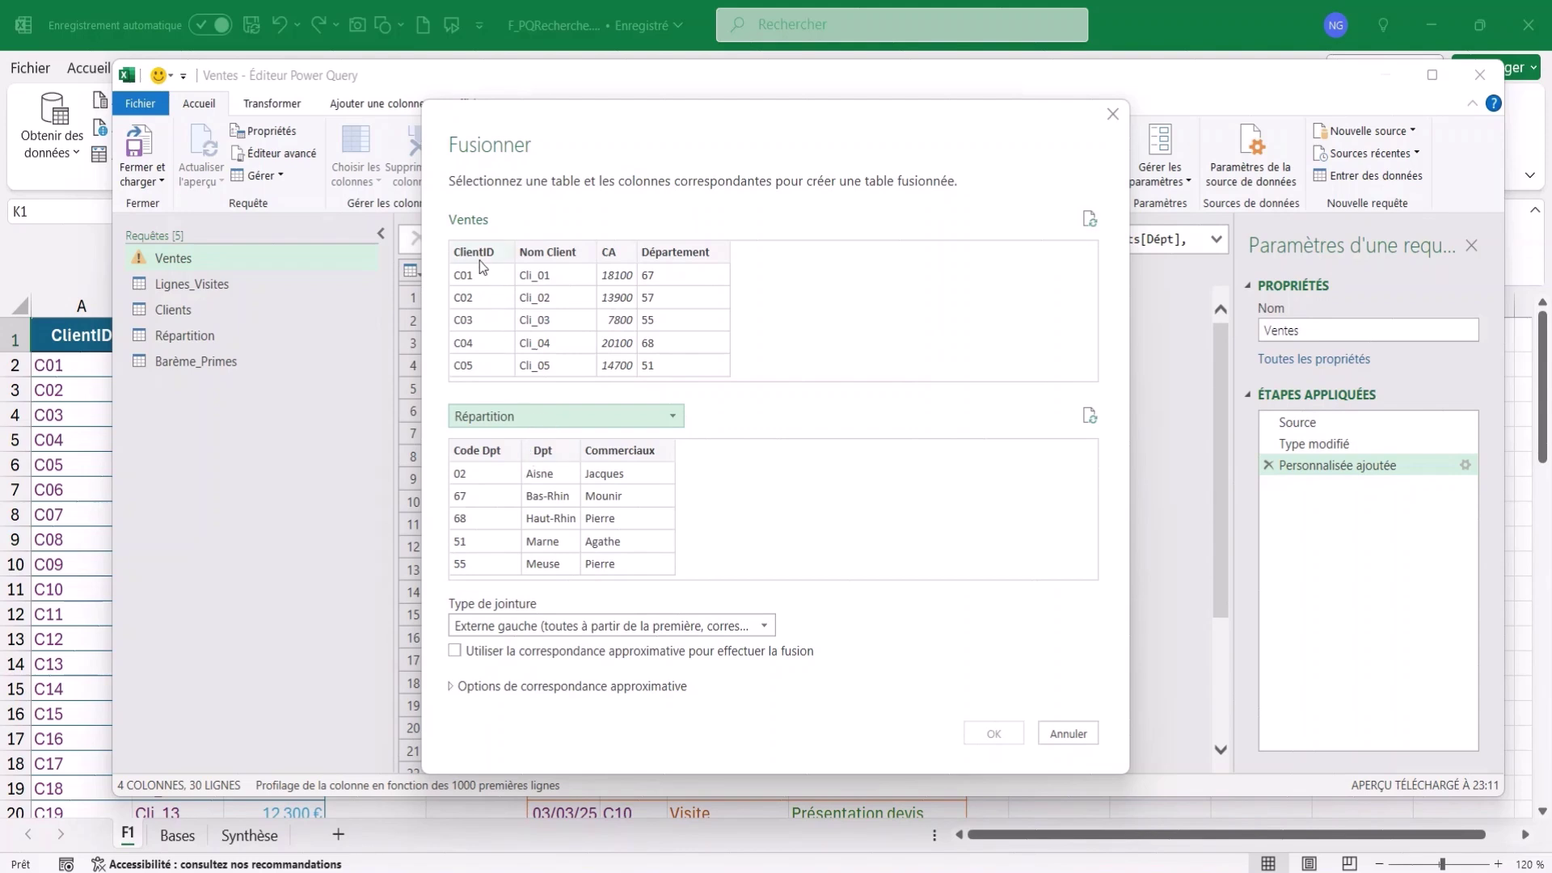
# Match Département to Code Dpt with the Externe gauche join type, and apply the merge
pyautogui.click(681, 256)
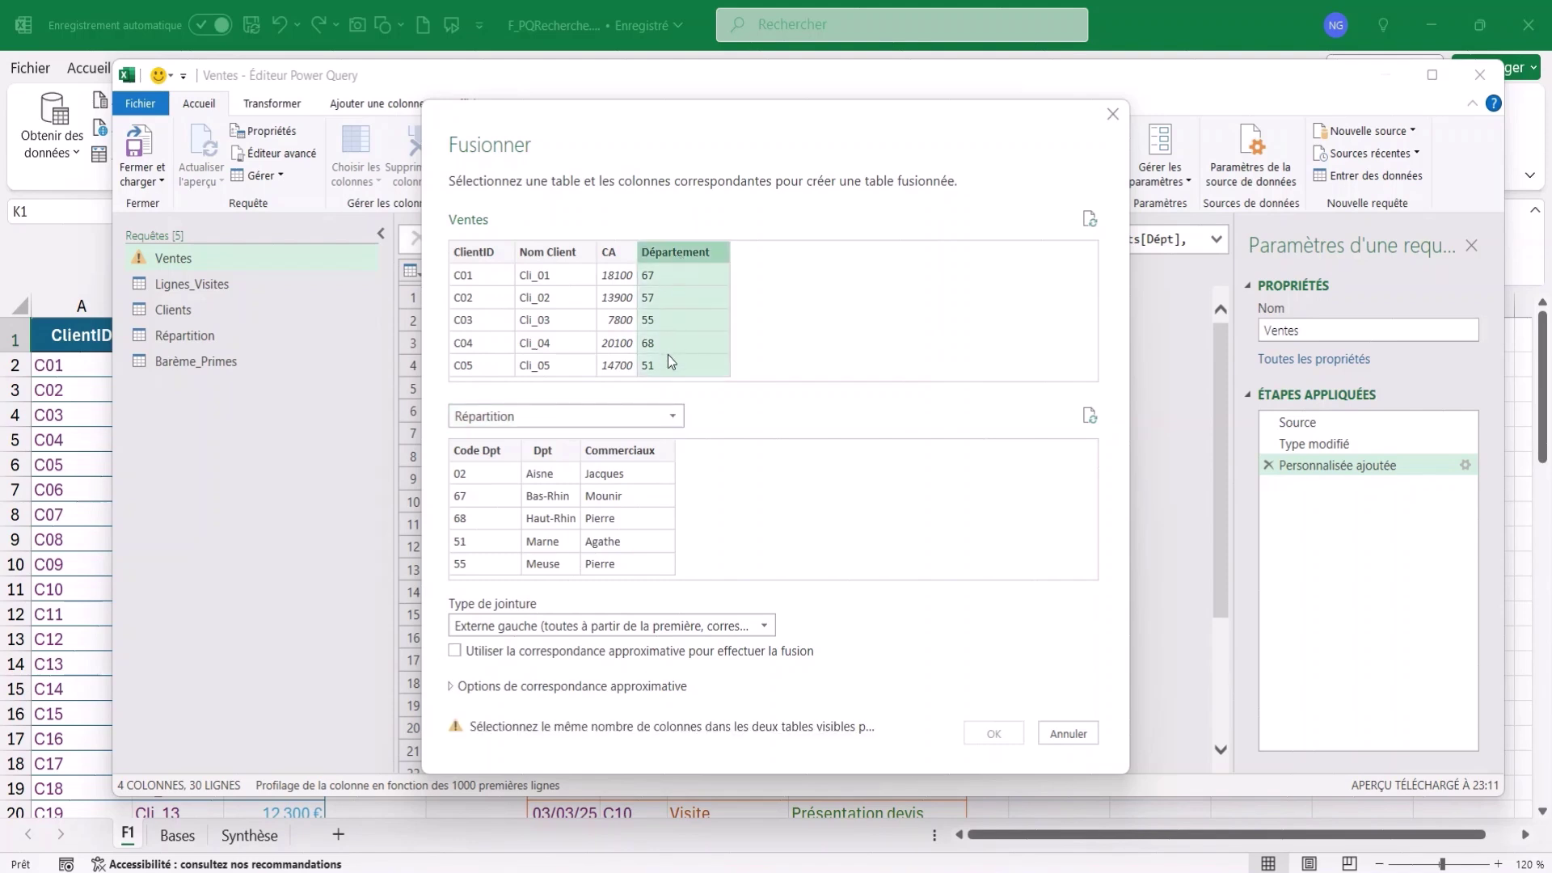
pyautogui.click(475, 452)
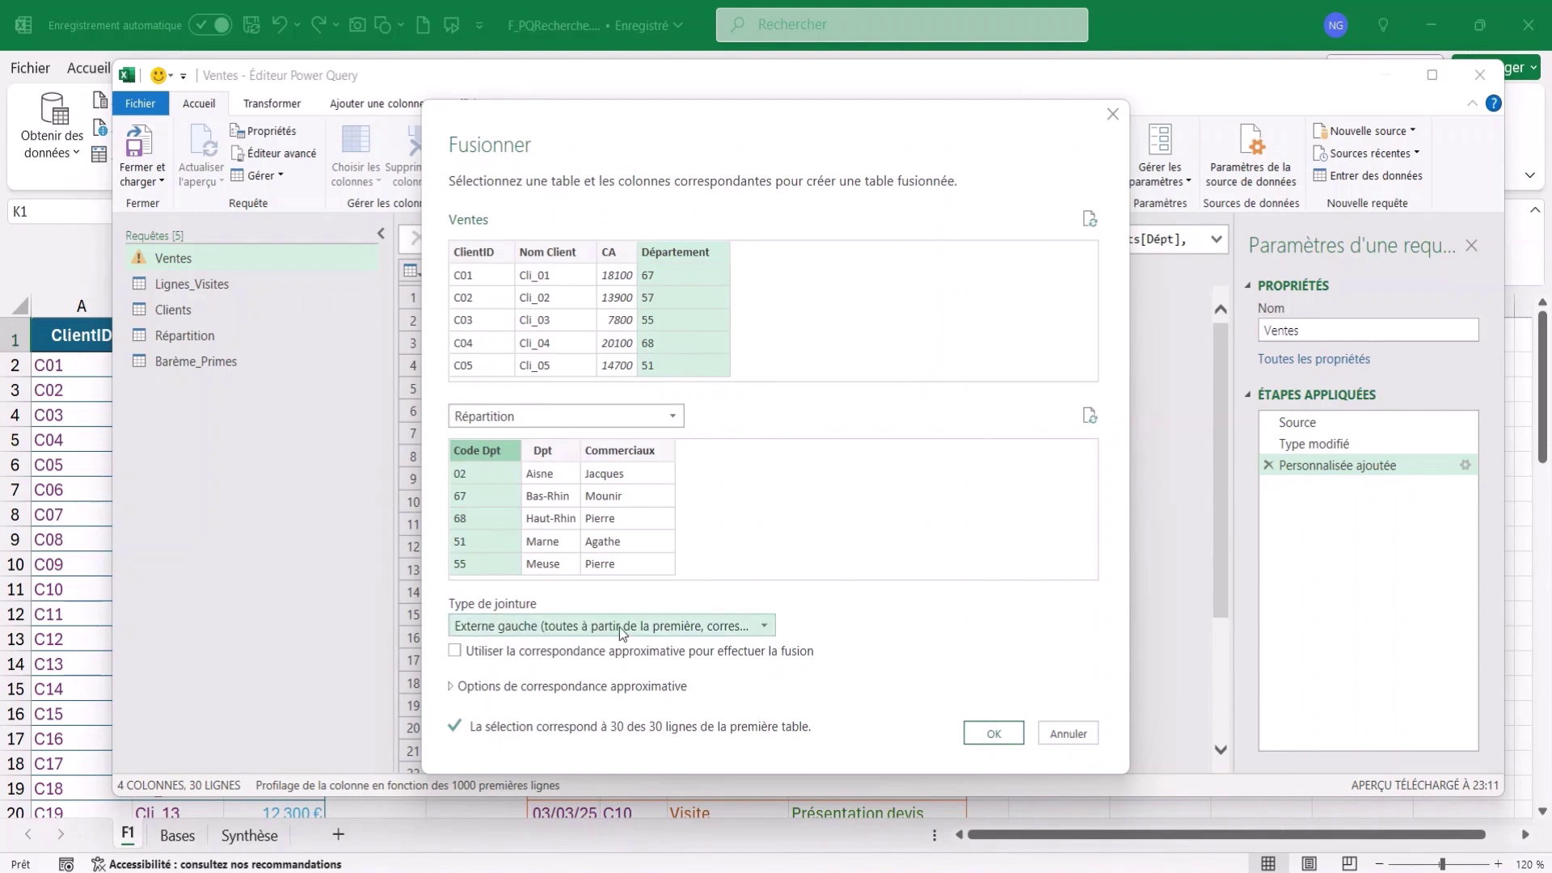
pyautogui.click(765, 627)
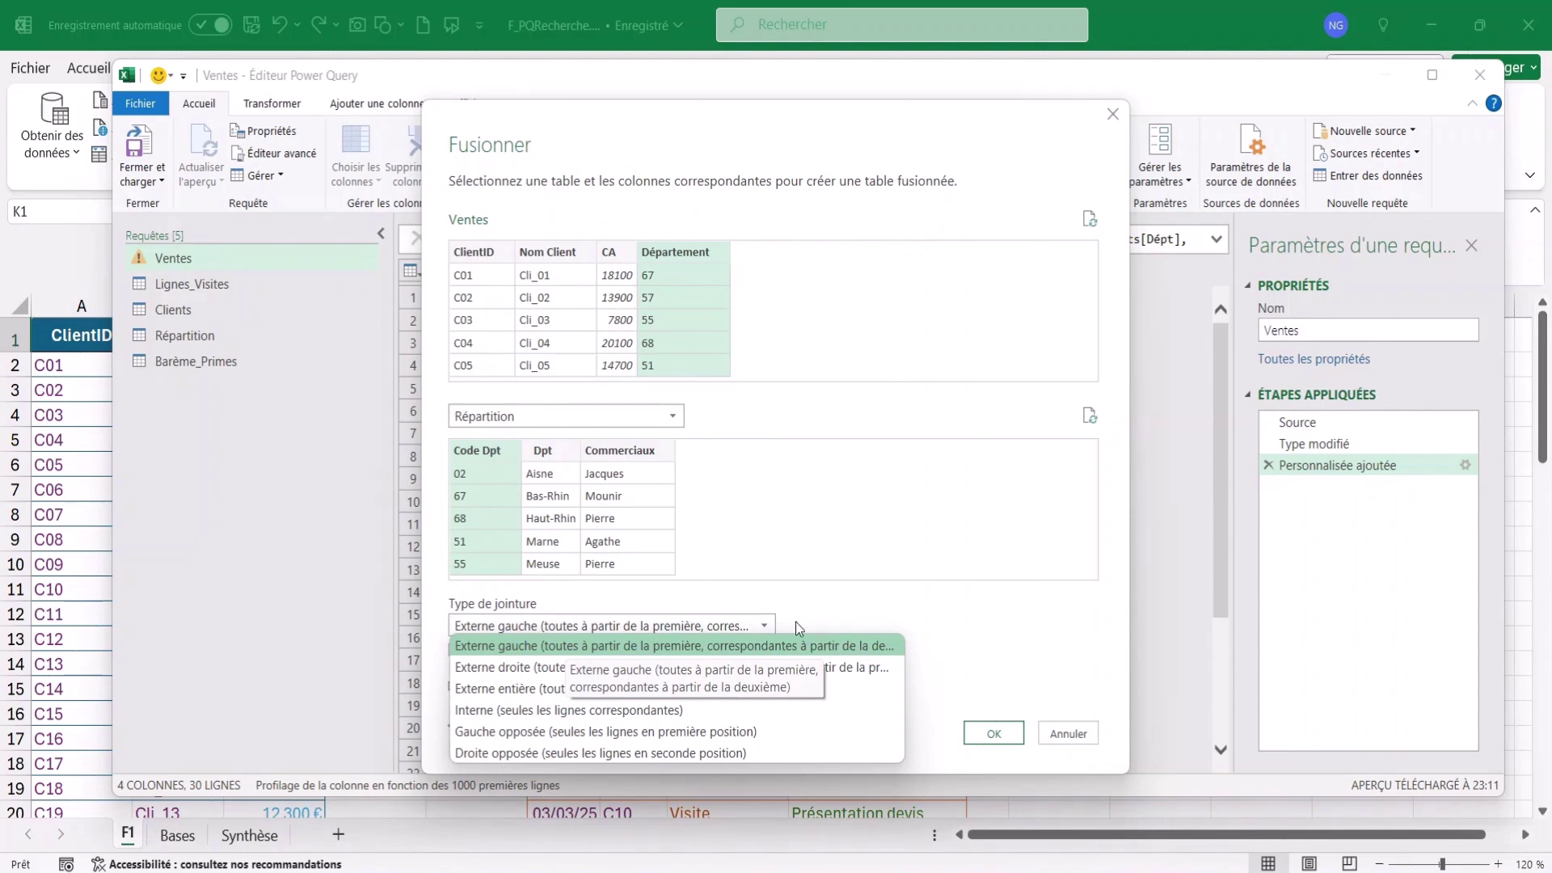
pyautogui.click(695, 589)
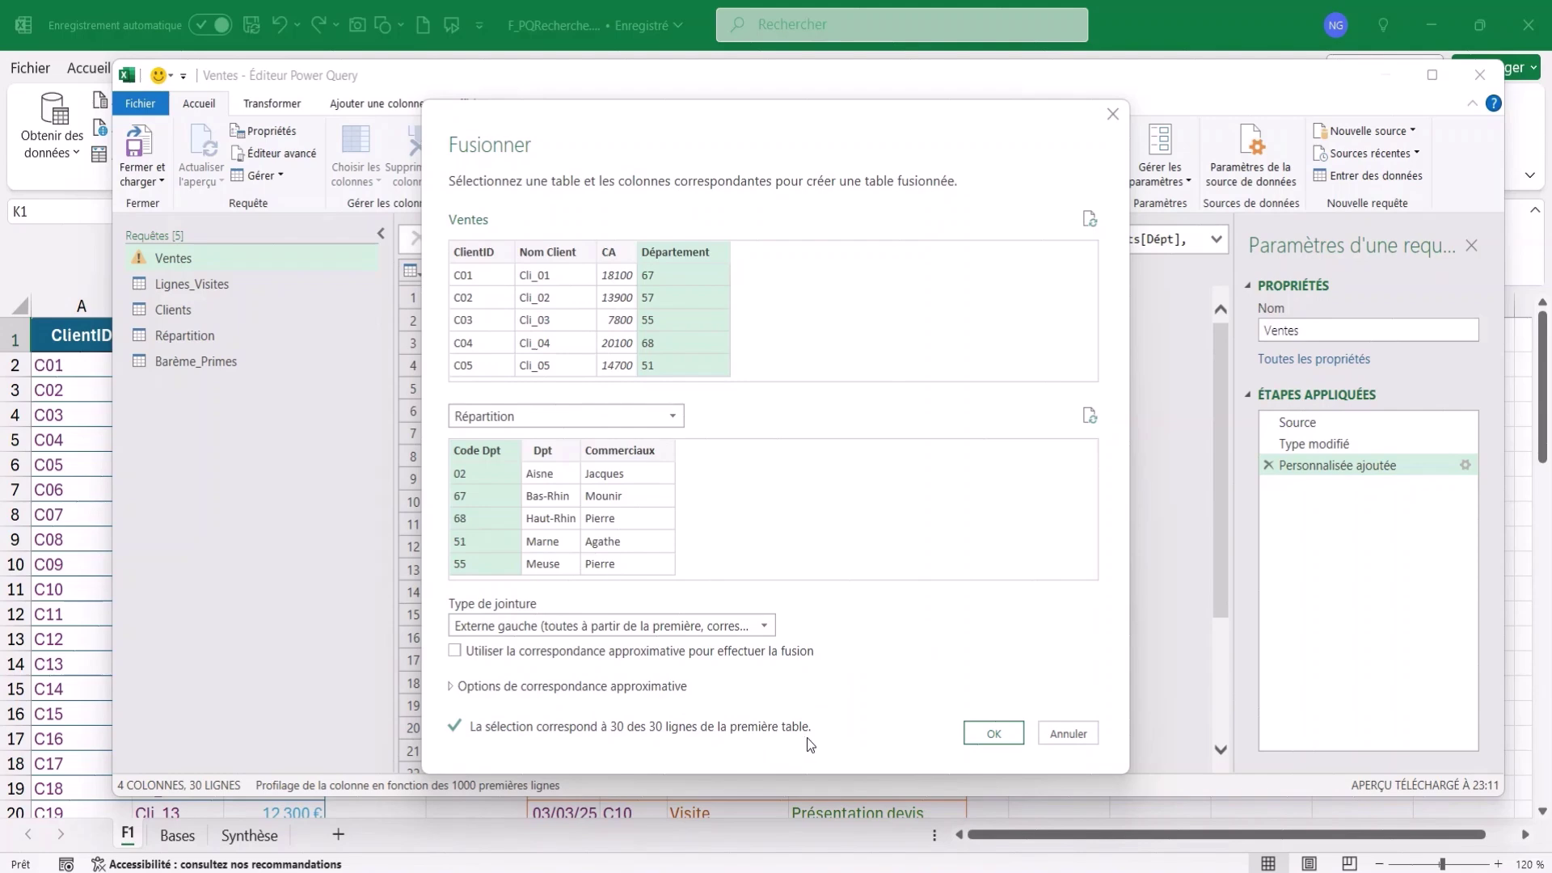
pyautogui.click(993, 735)
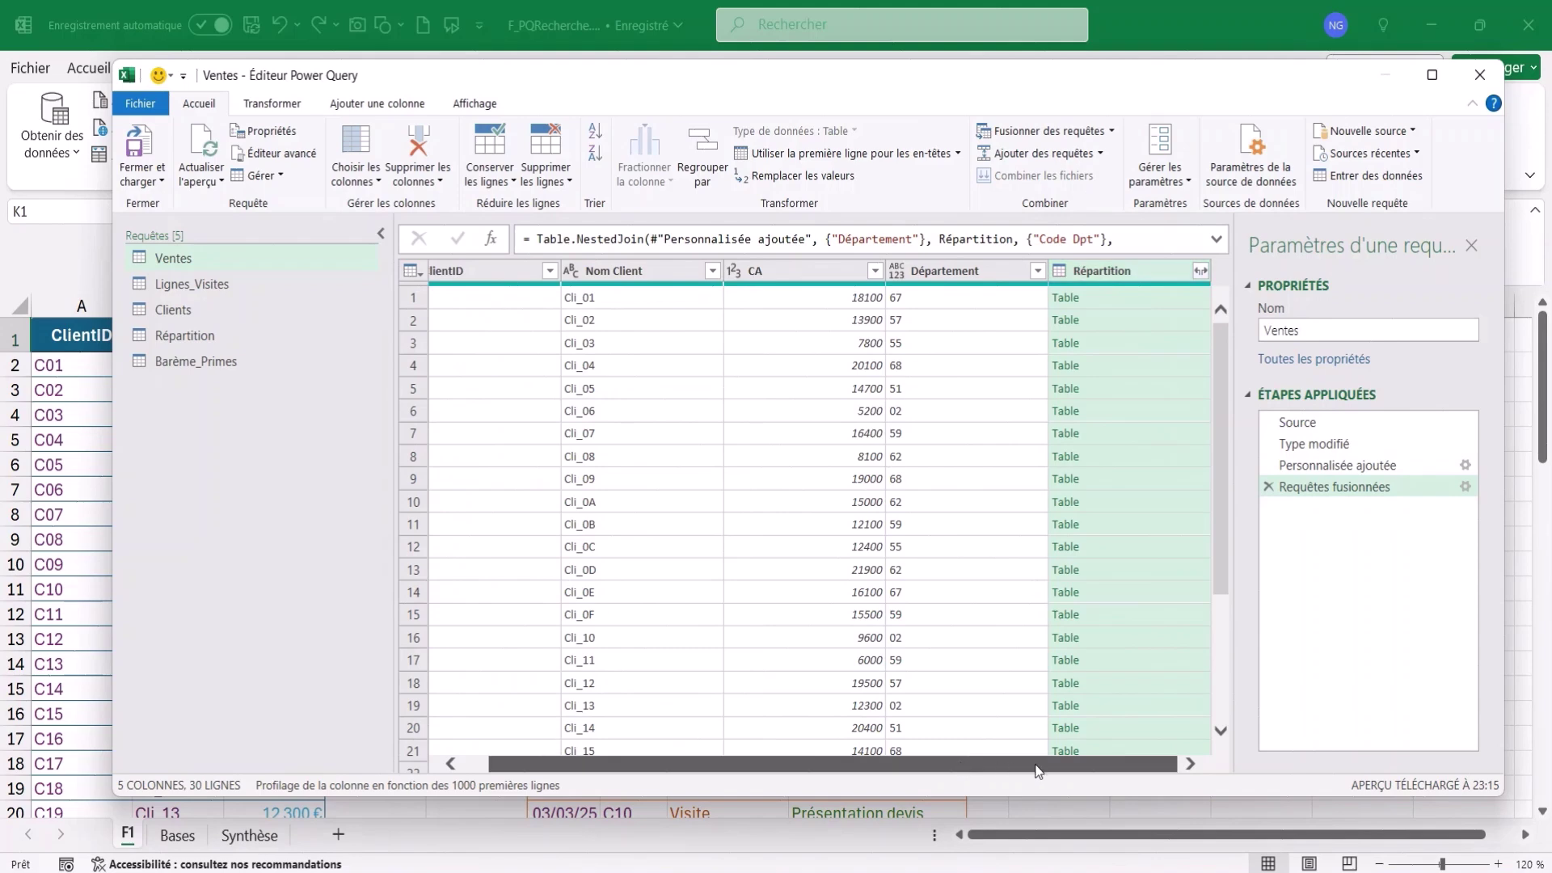
# Preview the first row's merged table, and expand the Répartition column to Dpt and Commerciaux only, without the original column name as prefix
pyautogui.click(1103, 297)
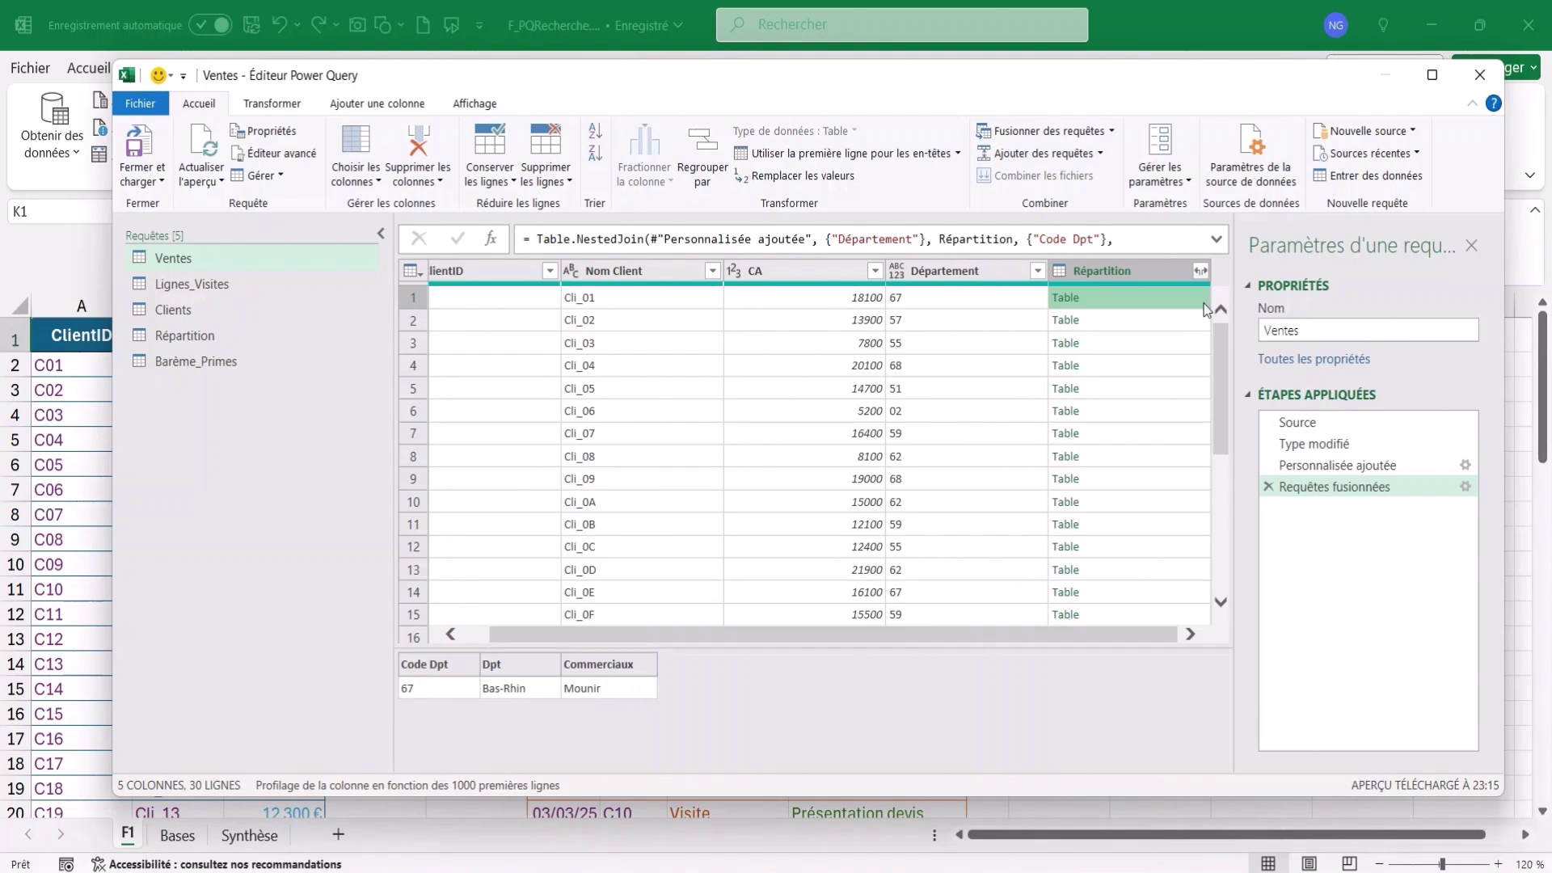
pyautogui.click(1200, 273)
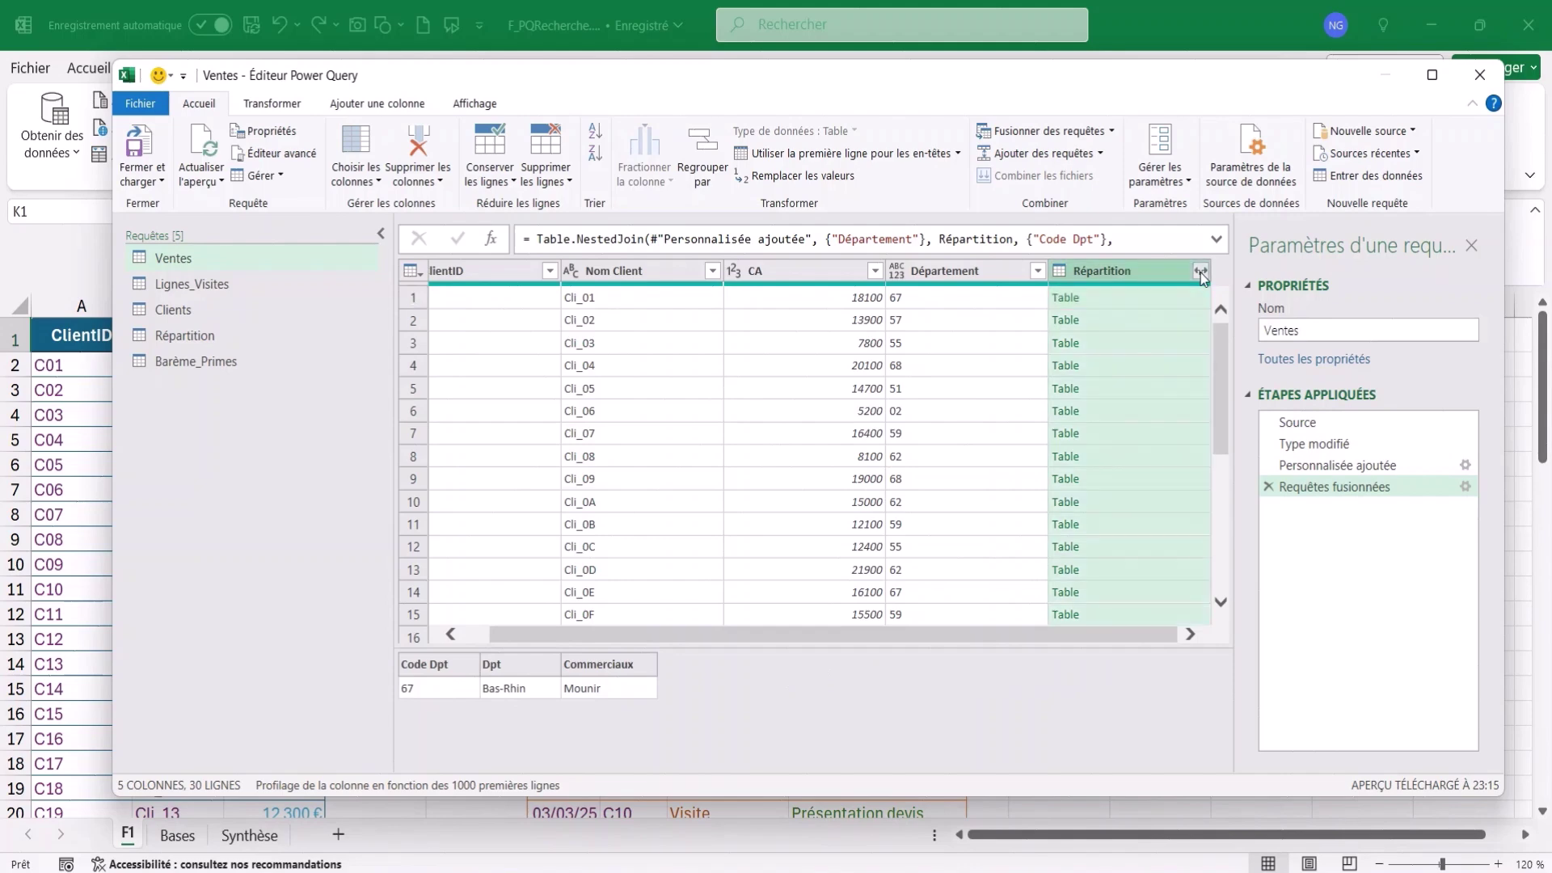
pyautogui.click(891, 352)
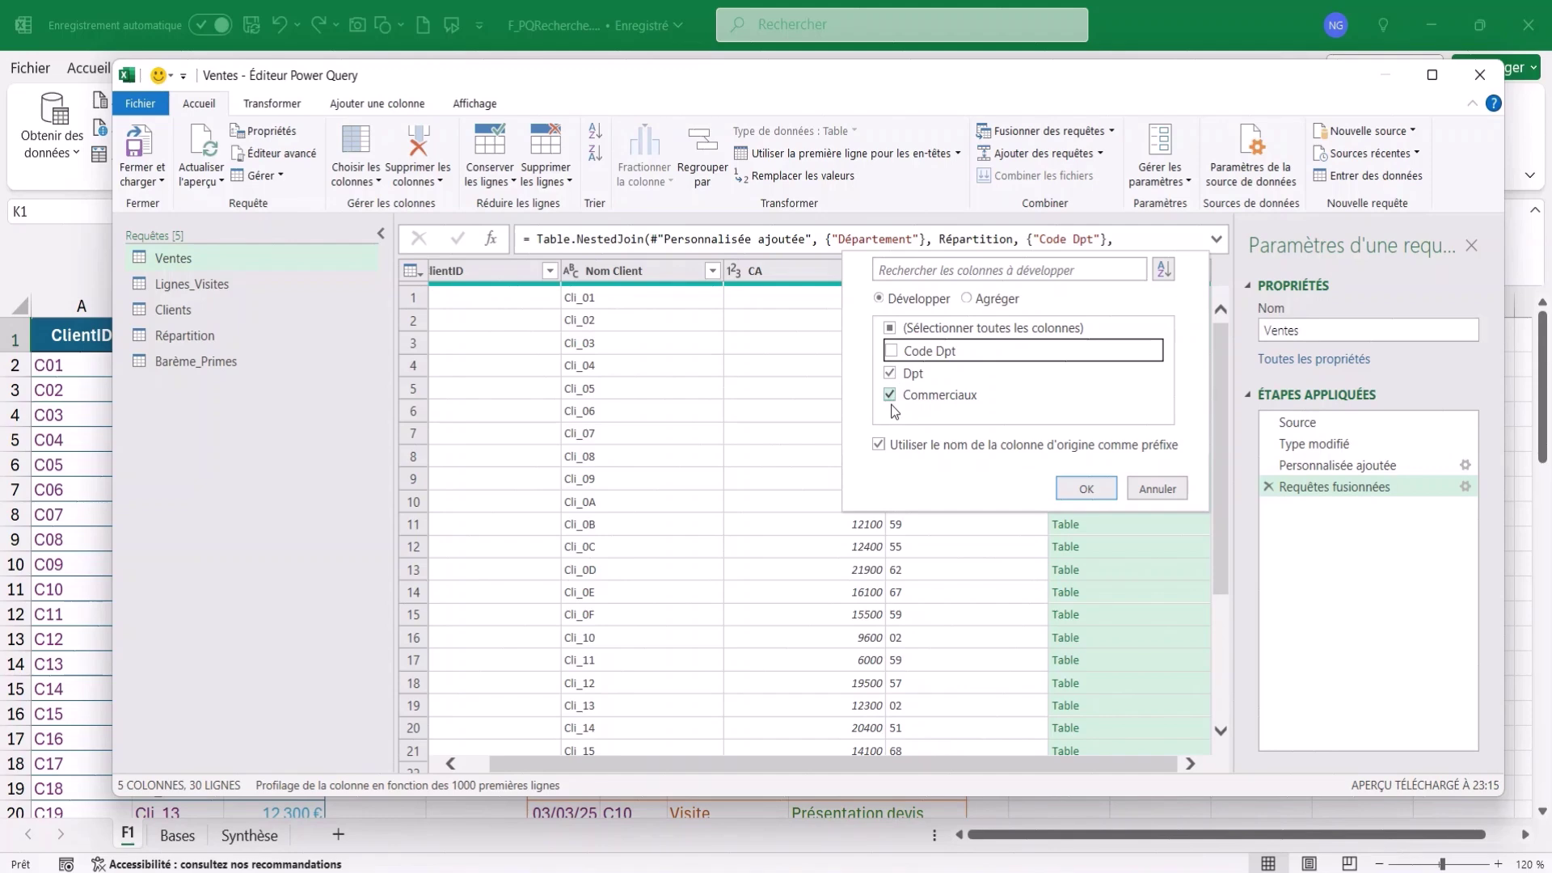
pyautogui.click(879, 445)
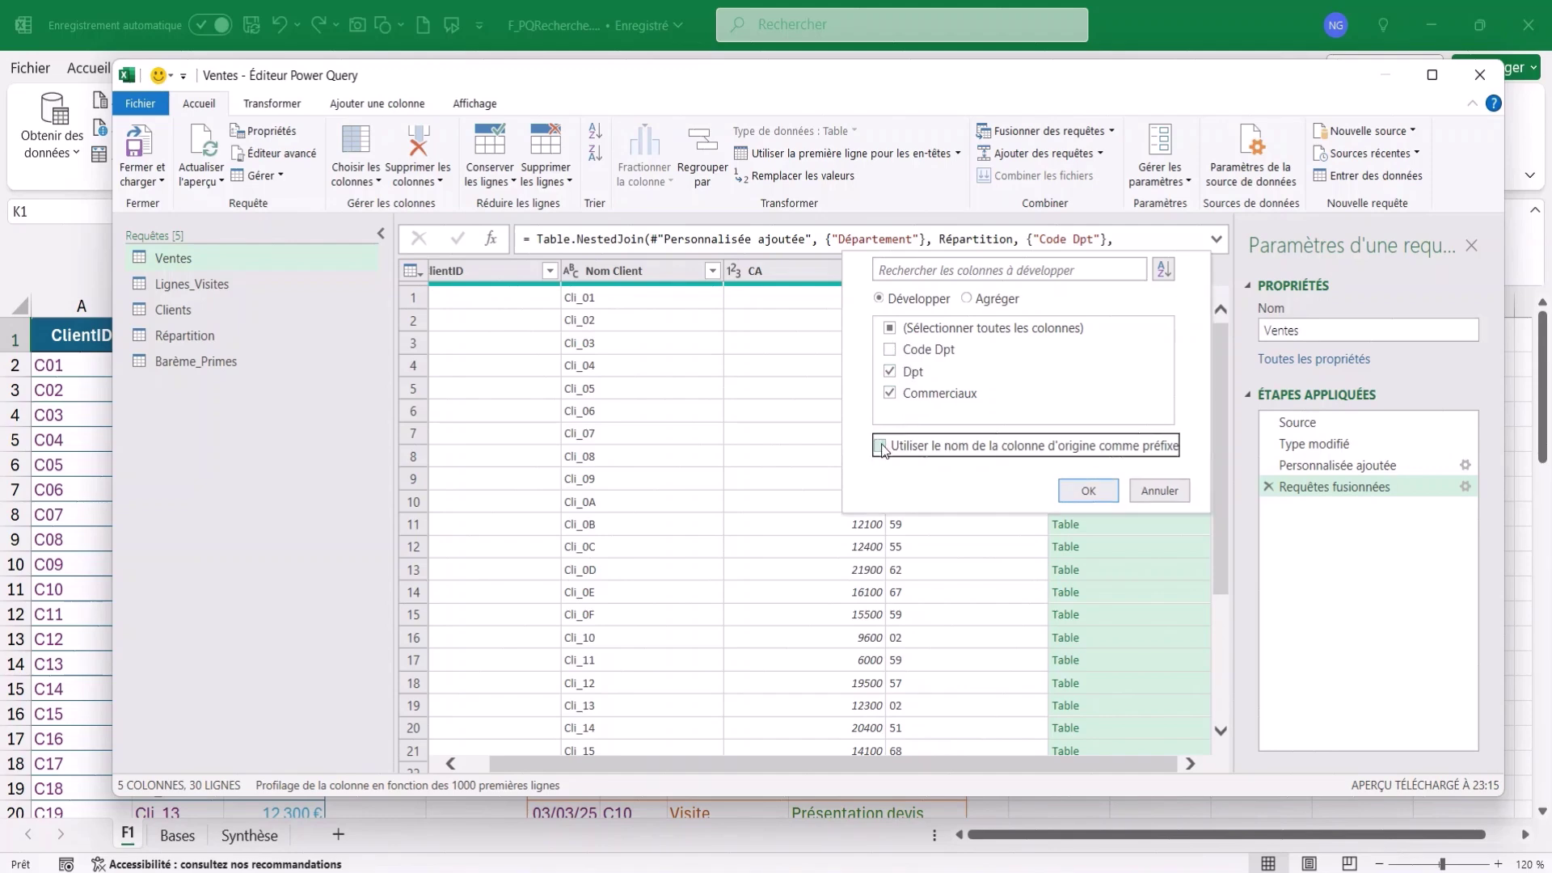
pyautogui.click(1089, 491)
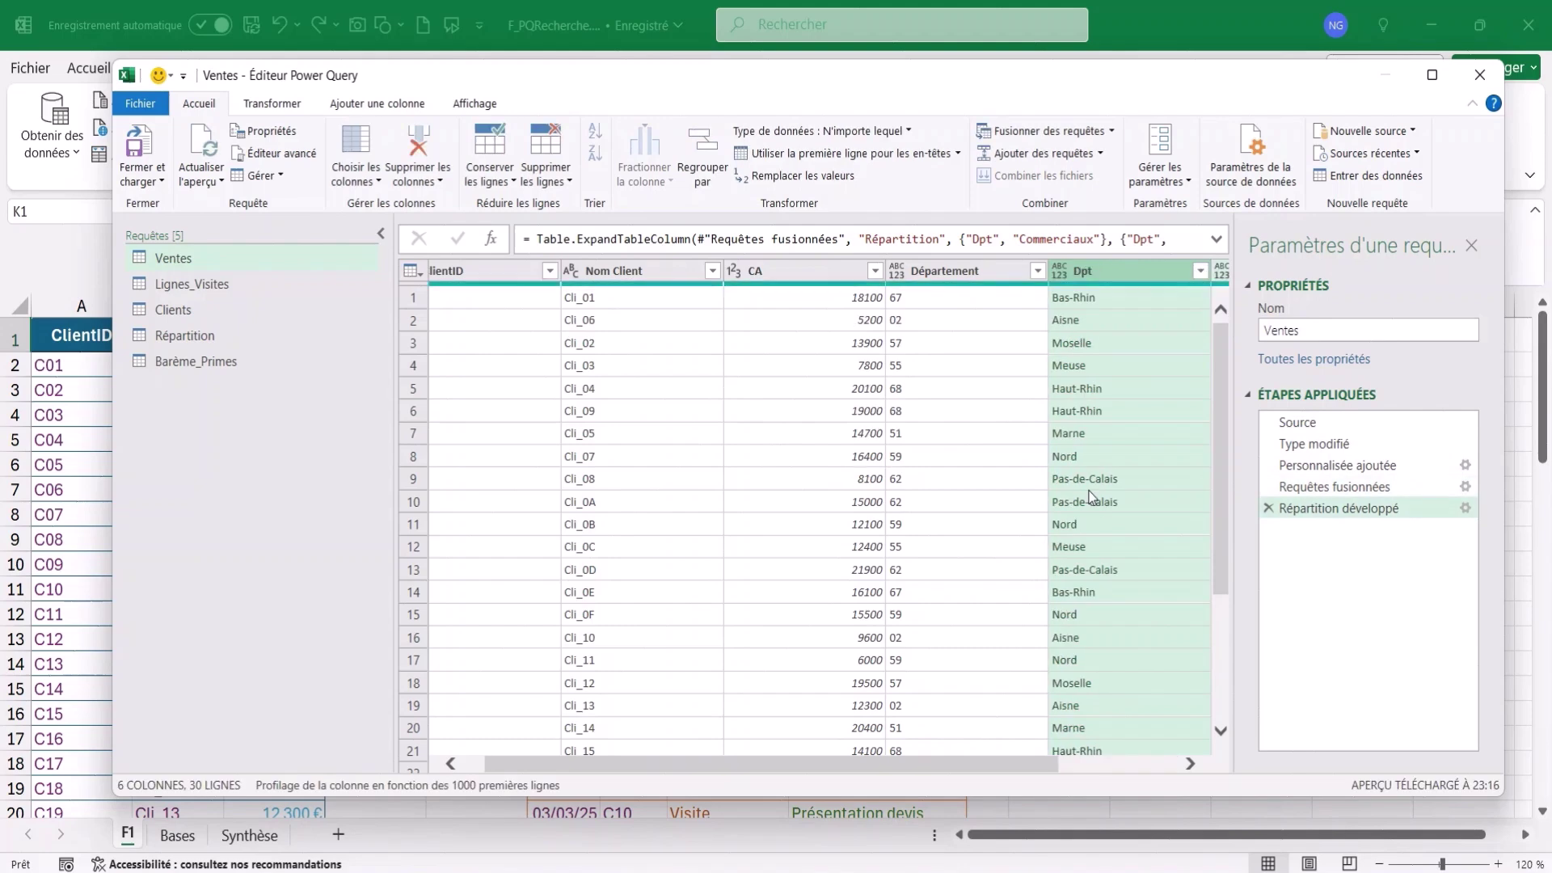
pyautogui.moveTo(855, 761); pyautogui.dragTo(979, 766)
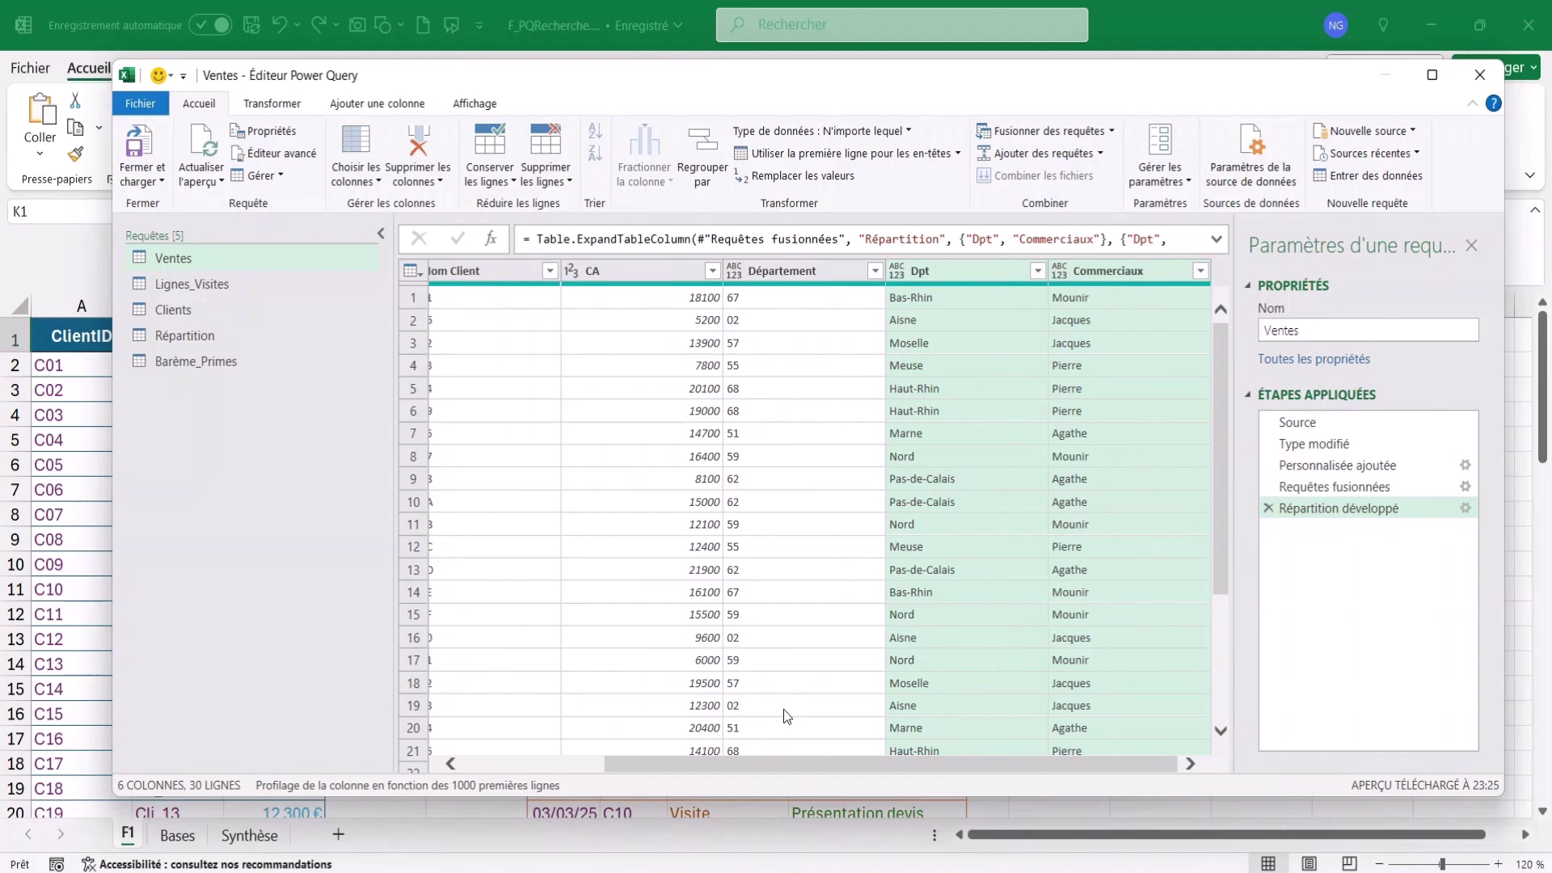
pyautogui.moveTo(746, 763); pyautogui.dragTo(521, 758)
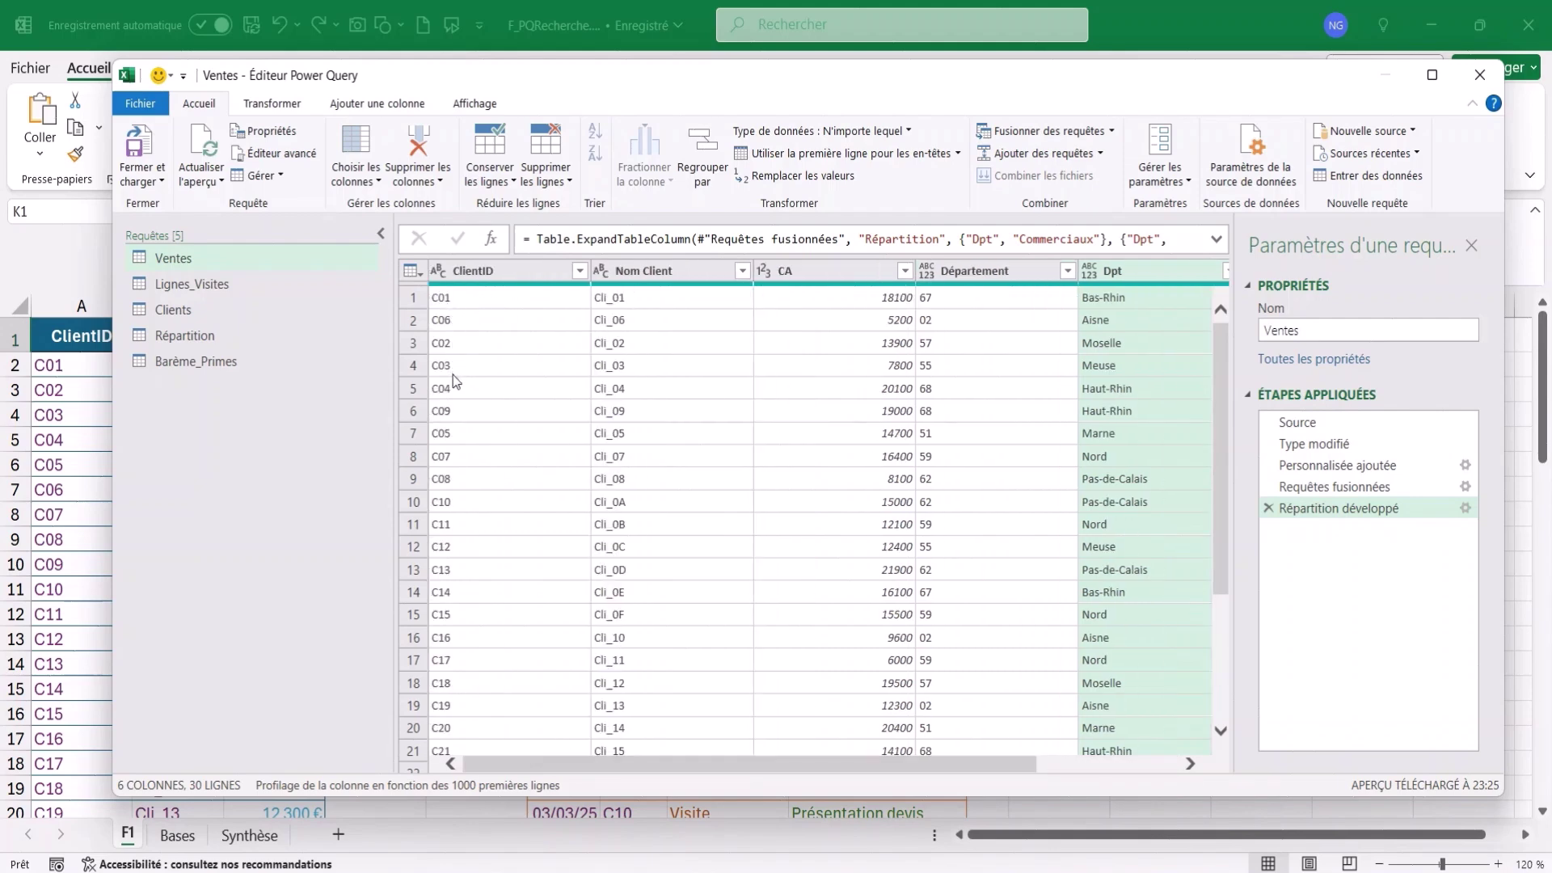
# Sort the Lignes_Visites query by Date in descending order
pyautogui.click(202, 283)
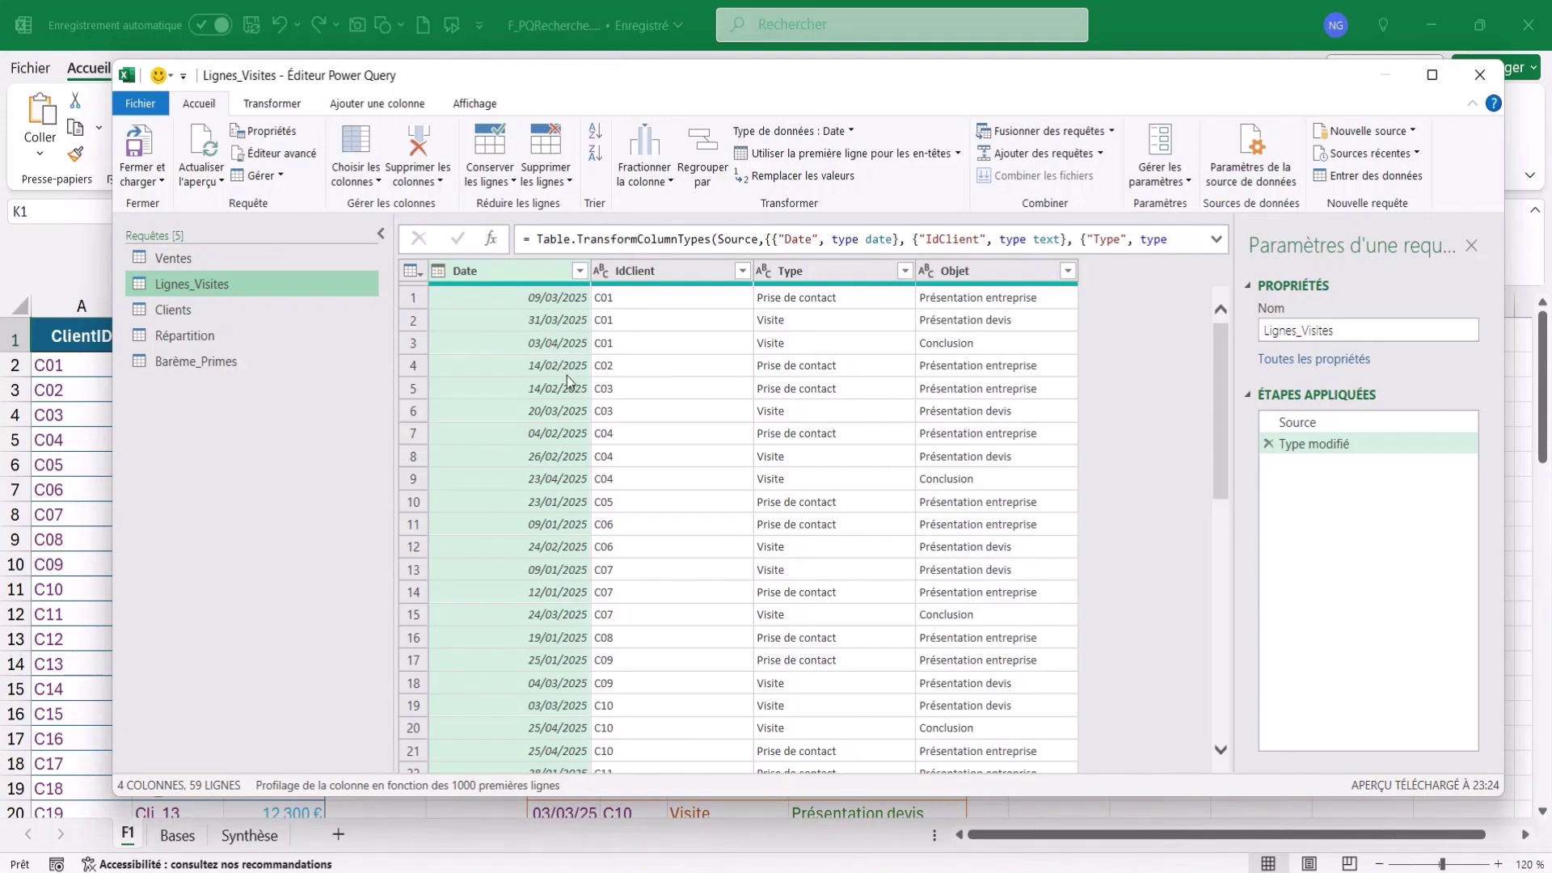
pyautogui.click(580, 272)
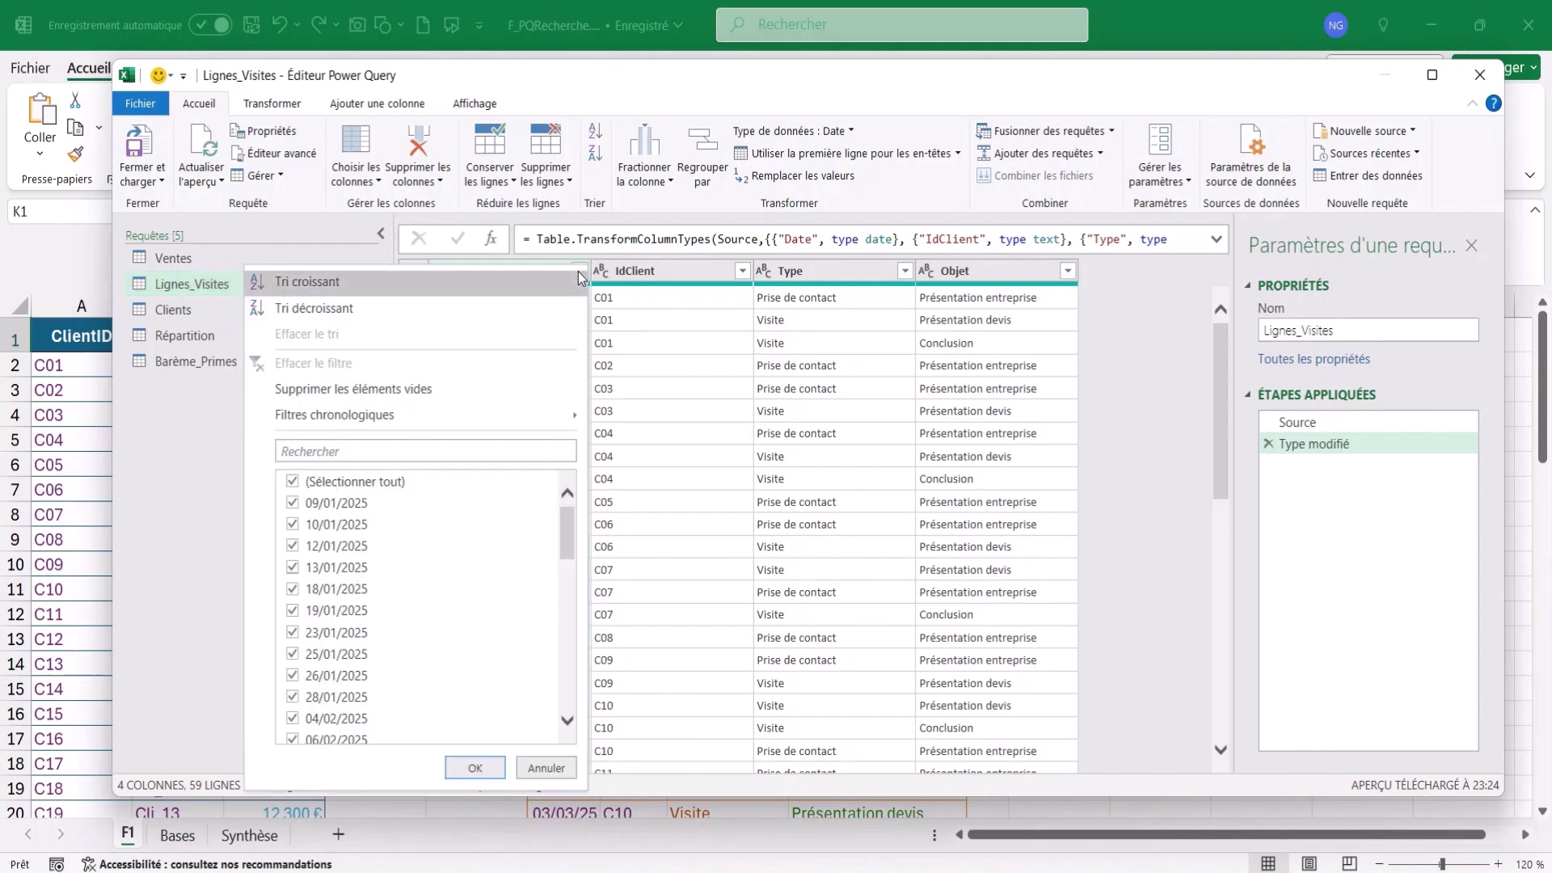
pyautogui.click(313, 313)
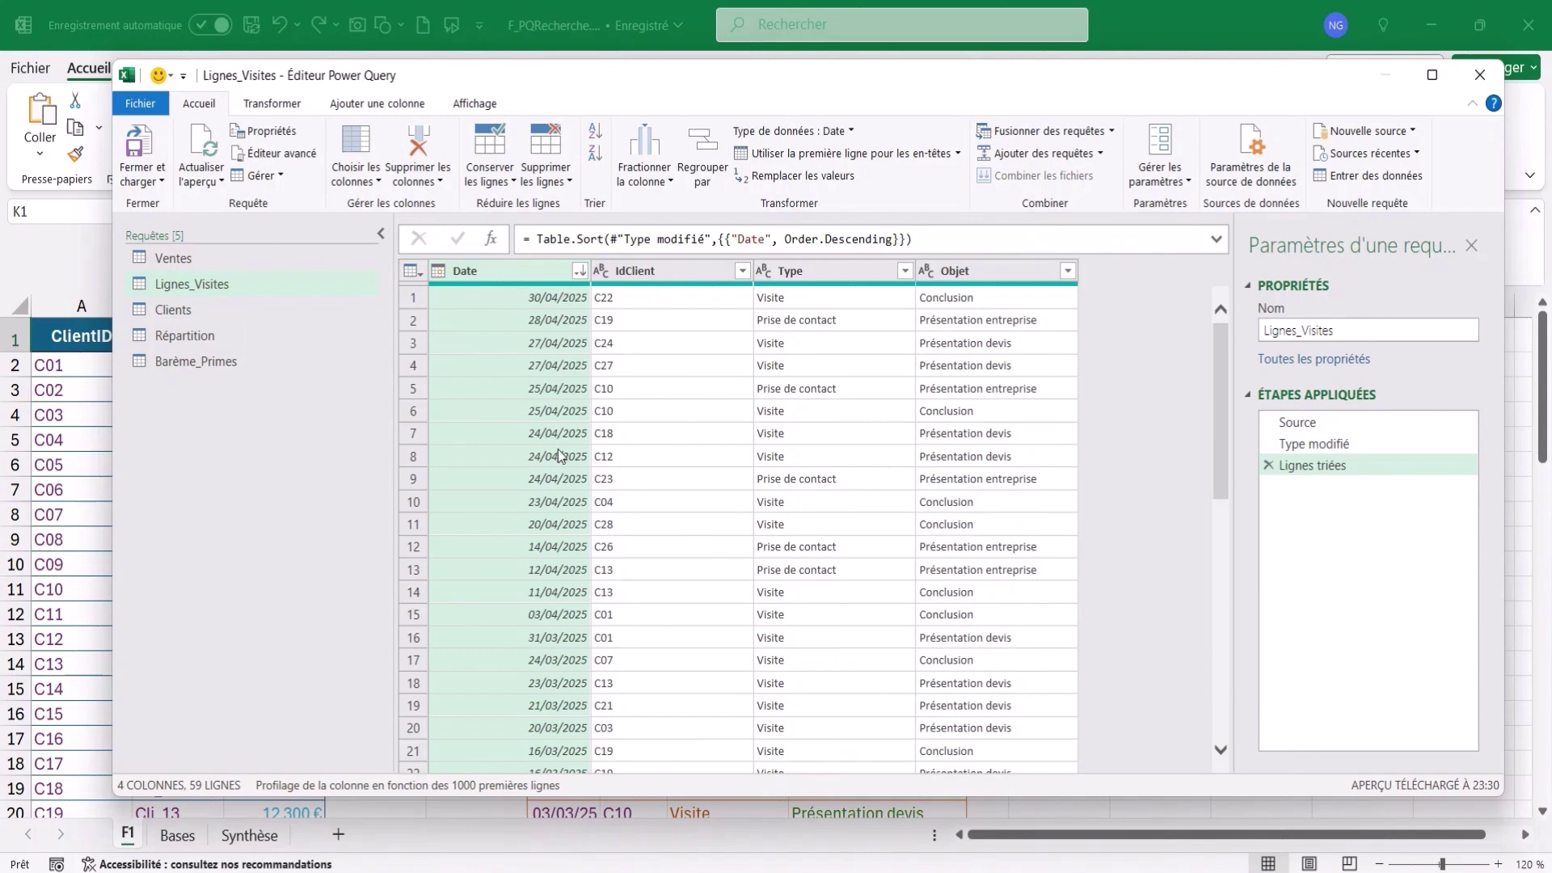
# Start another query merge within the Ventes query, choosing Lignes_Visites as the second table
pyautogui.click(176, 257)
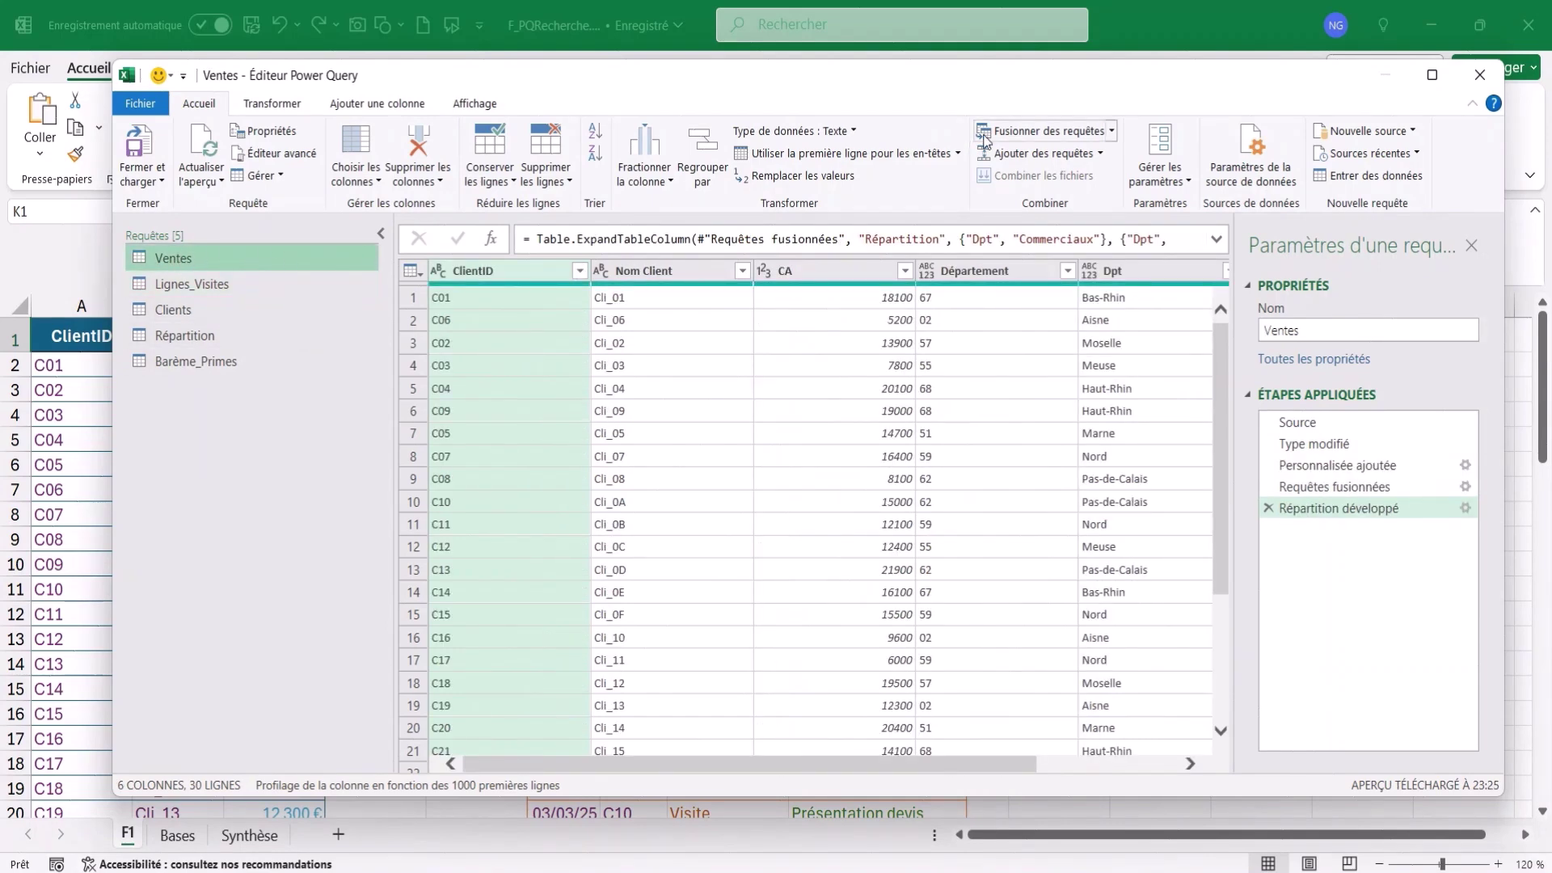
pyautogui.click(1112, 132)
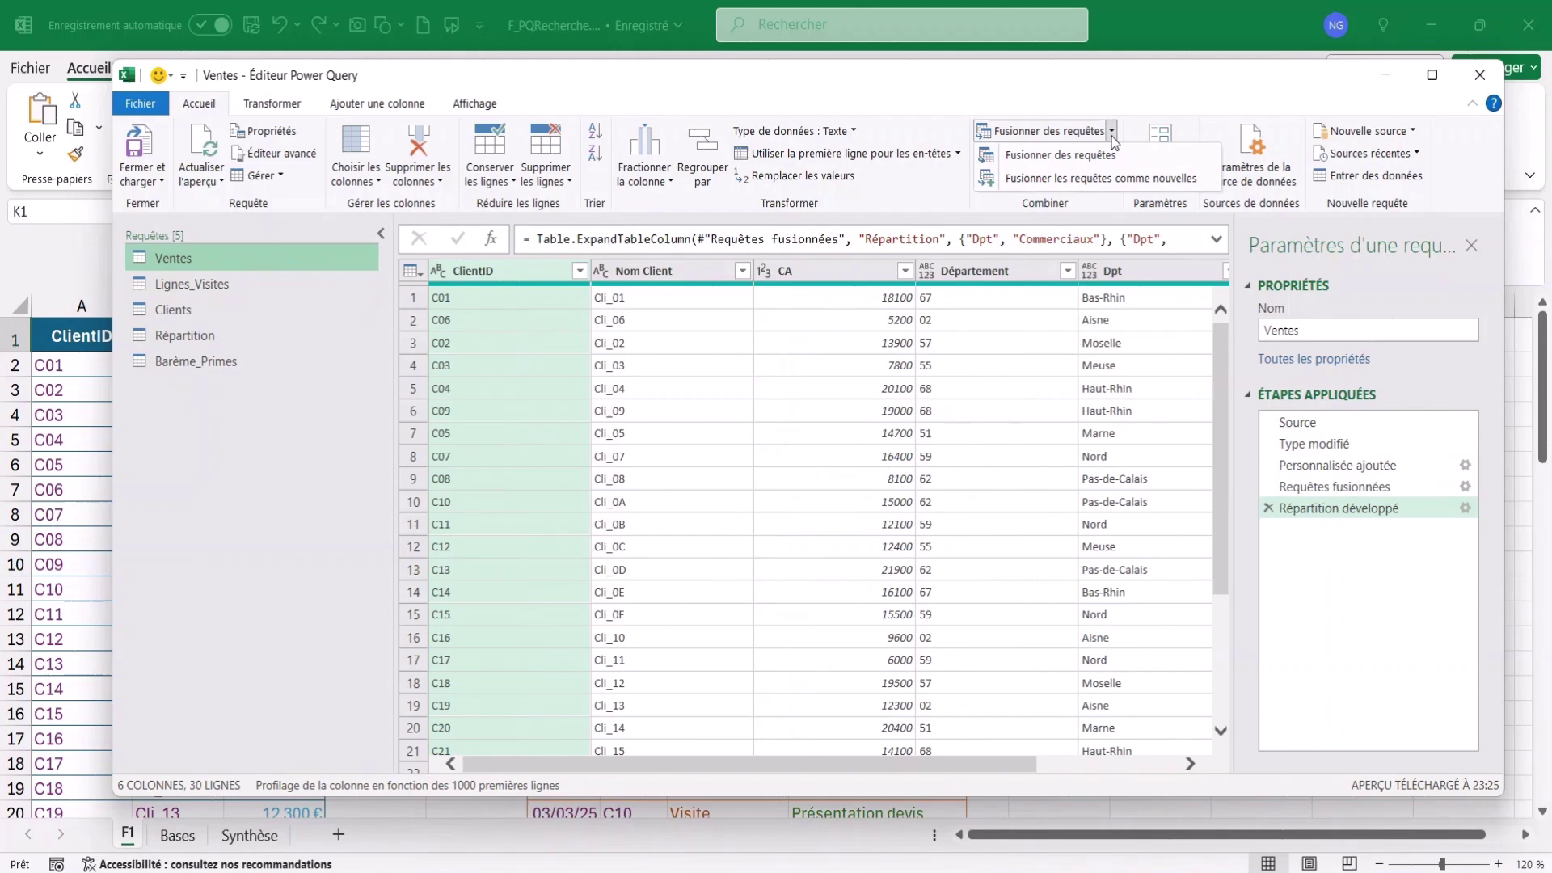
pyautogui.click(1065, 158)
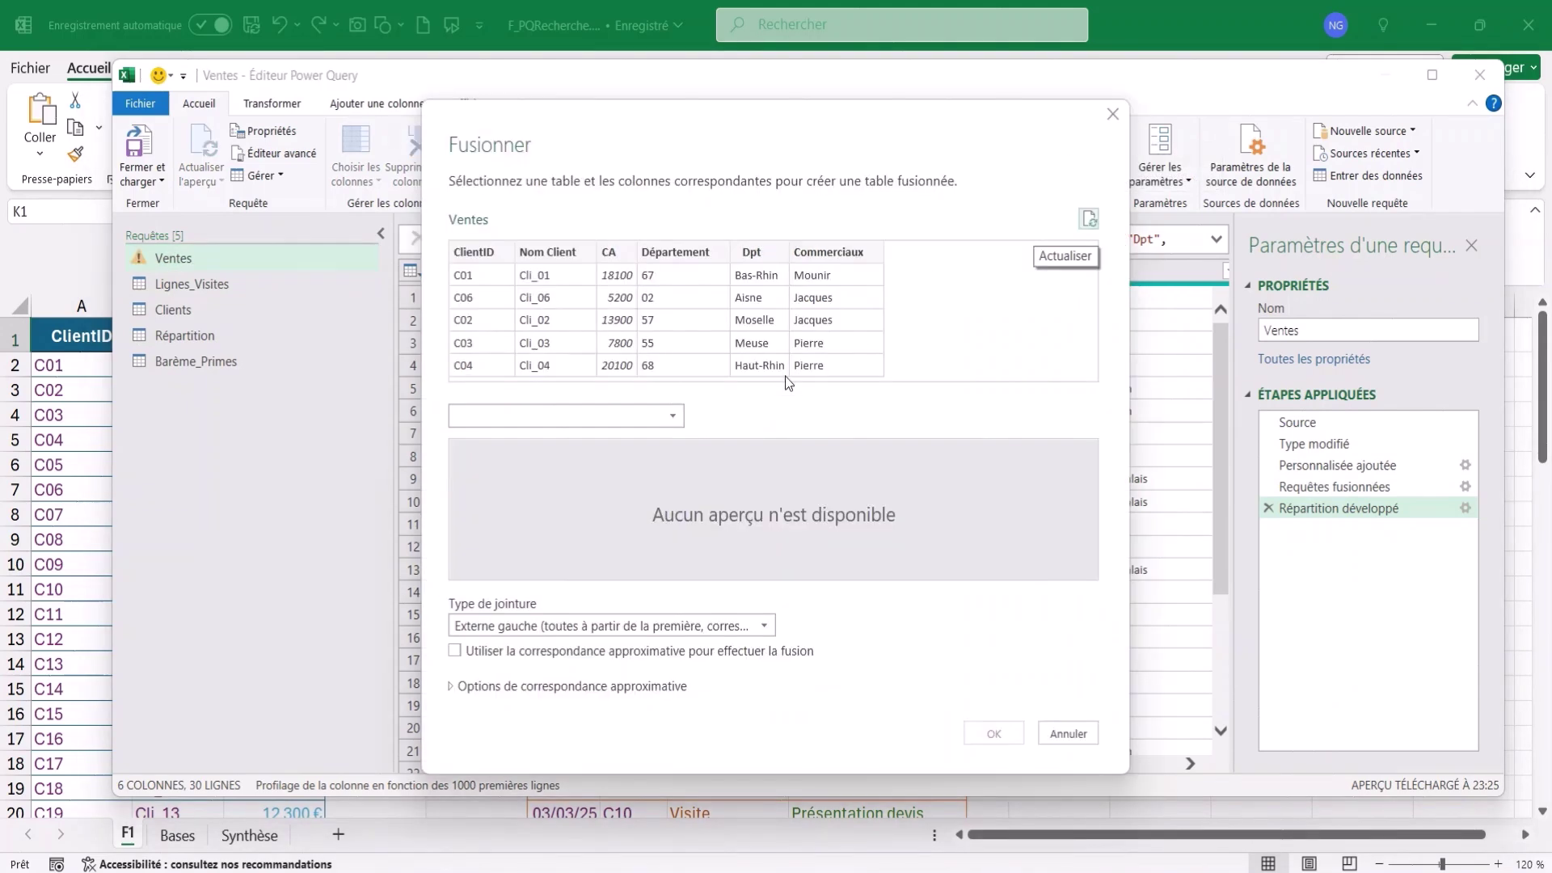
pyautogui.click(674, 415)
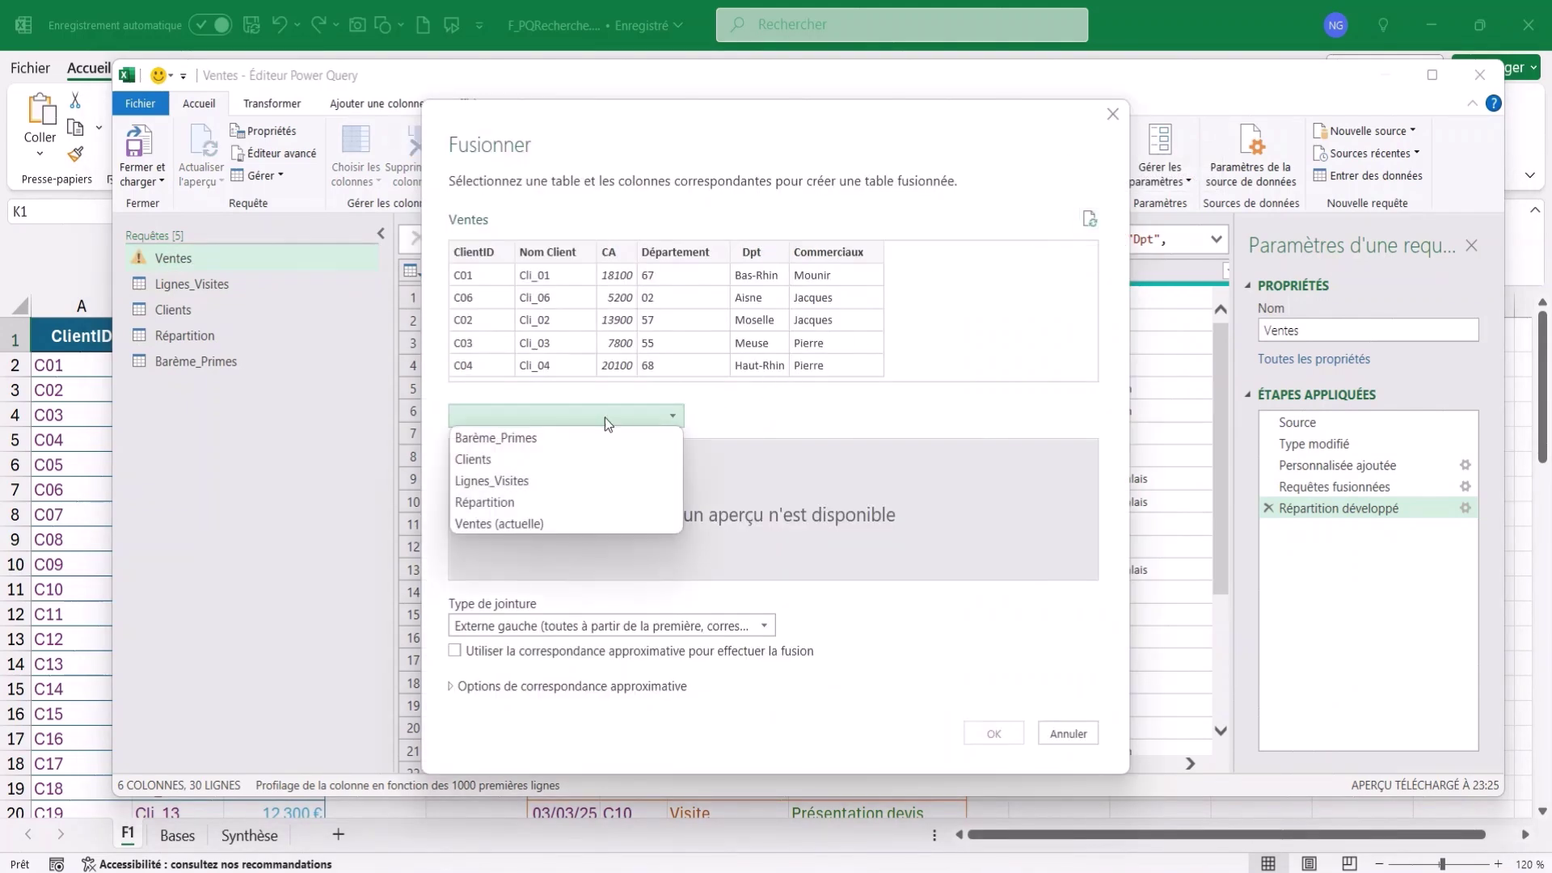
pyautogui.click(501, 482)
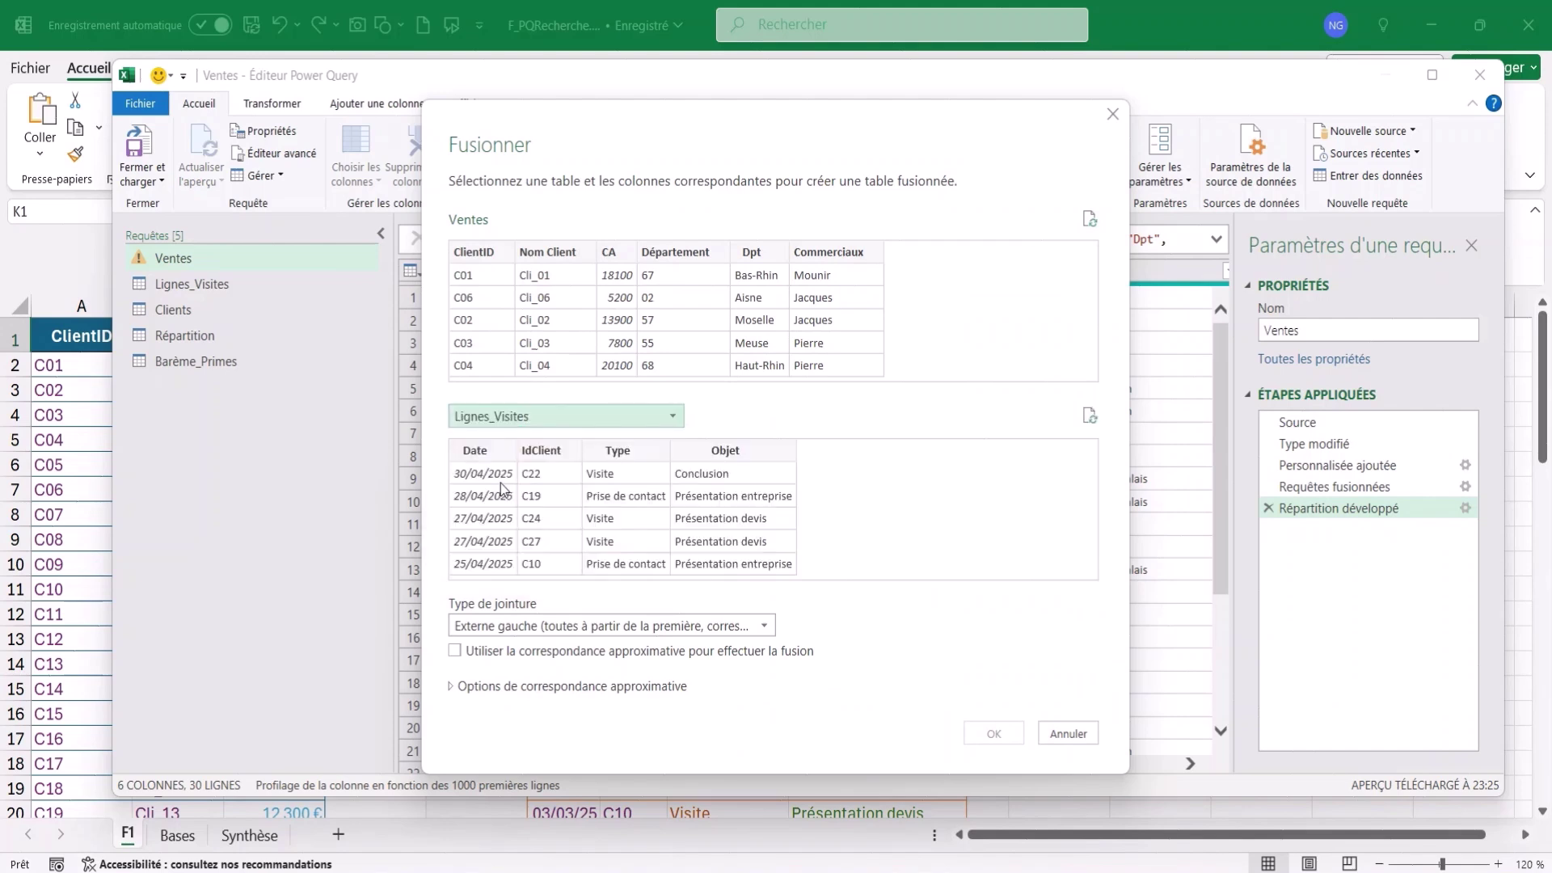
# Match ClientID to IdClient with the Externe gauche join type, apply the merge, and preview the first row's merged table
pyautogui.click(485, 253)
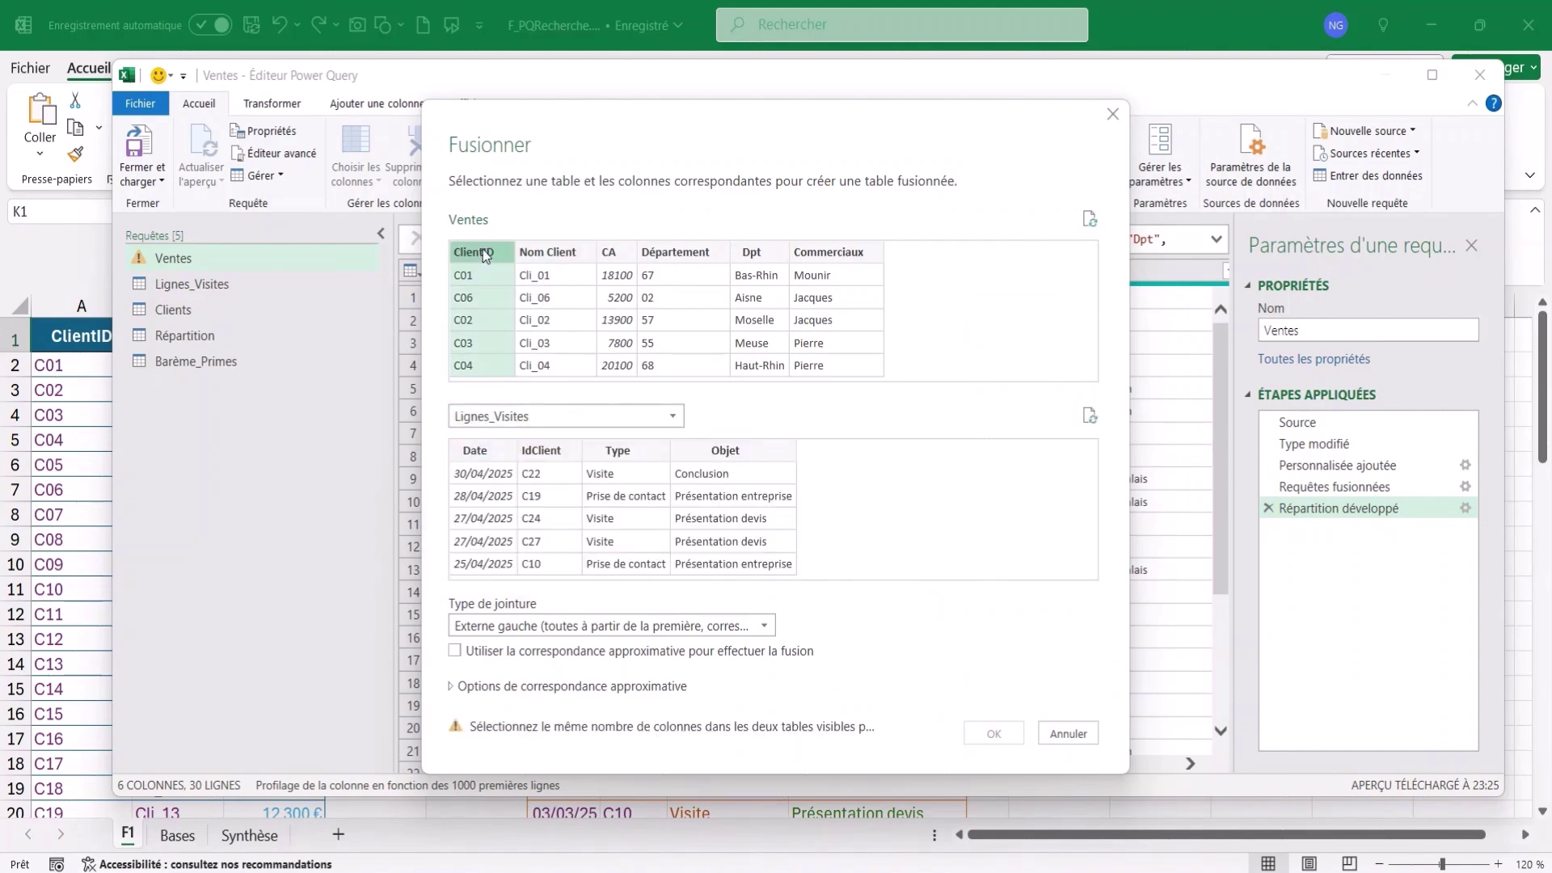
pyautogui.click(540, 455)
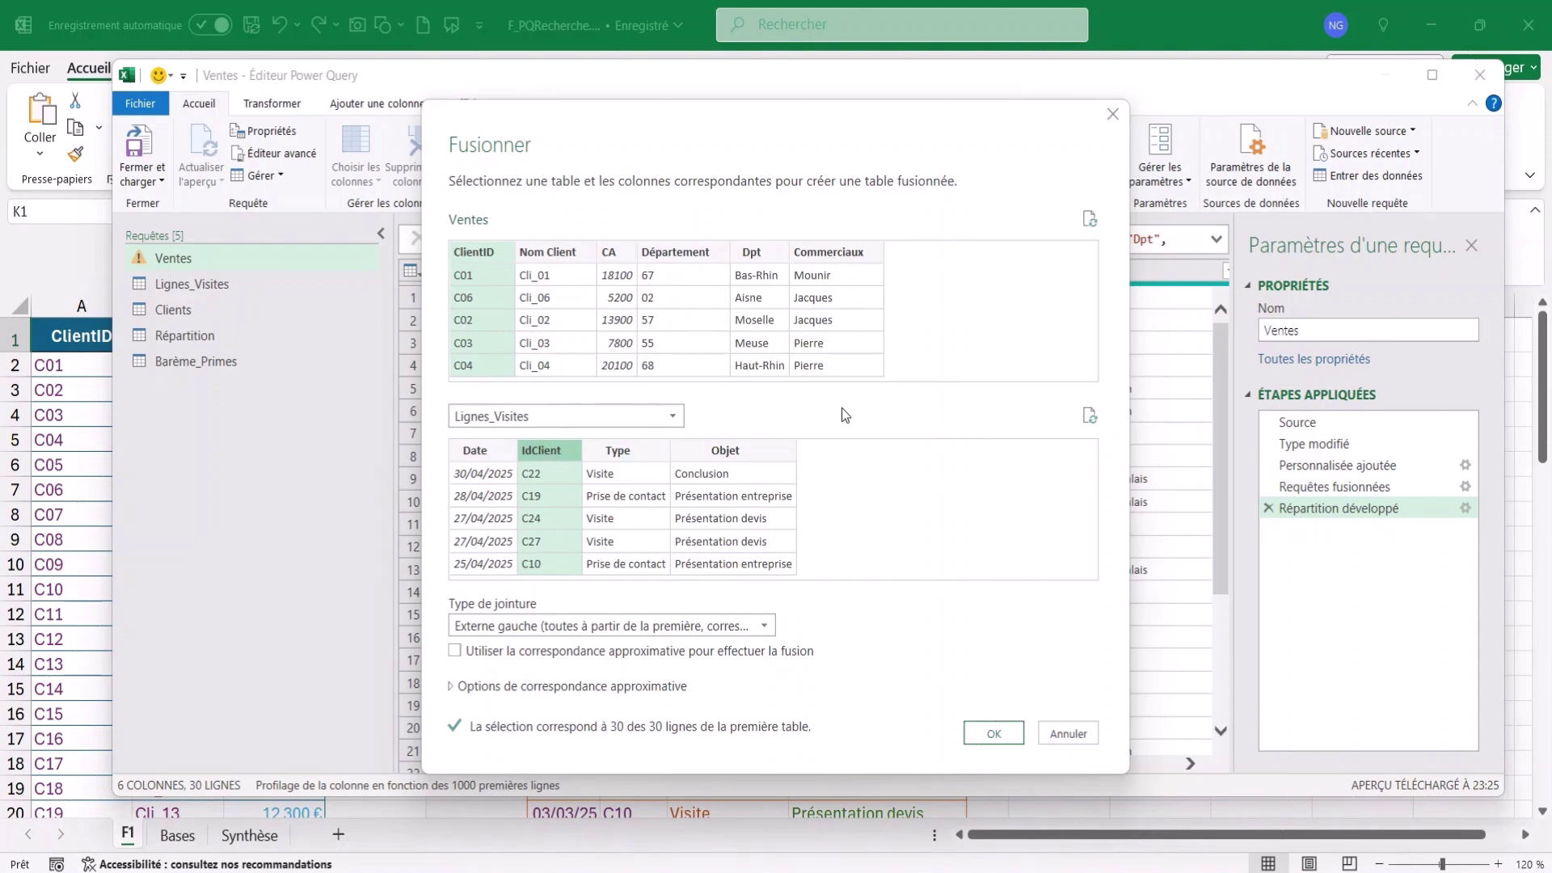
pyautogui.click(764, 627)
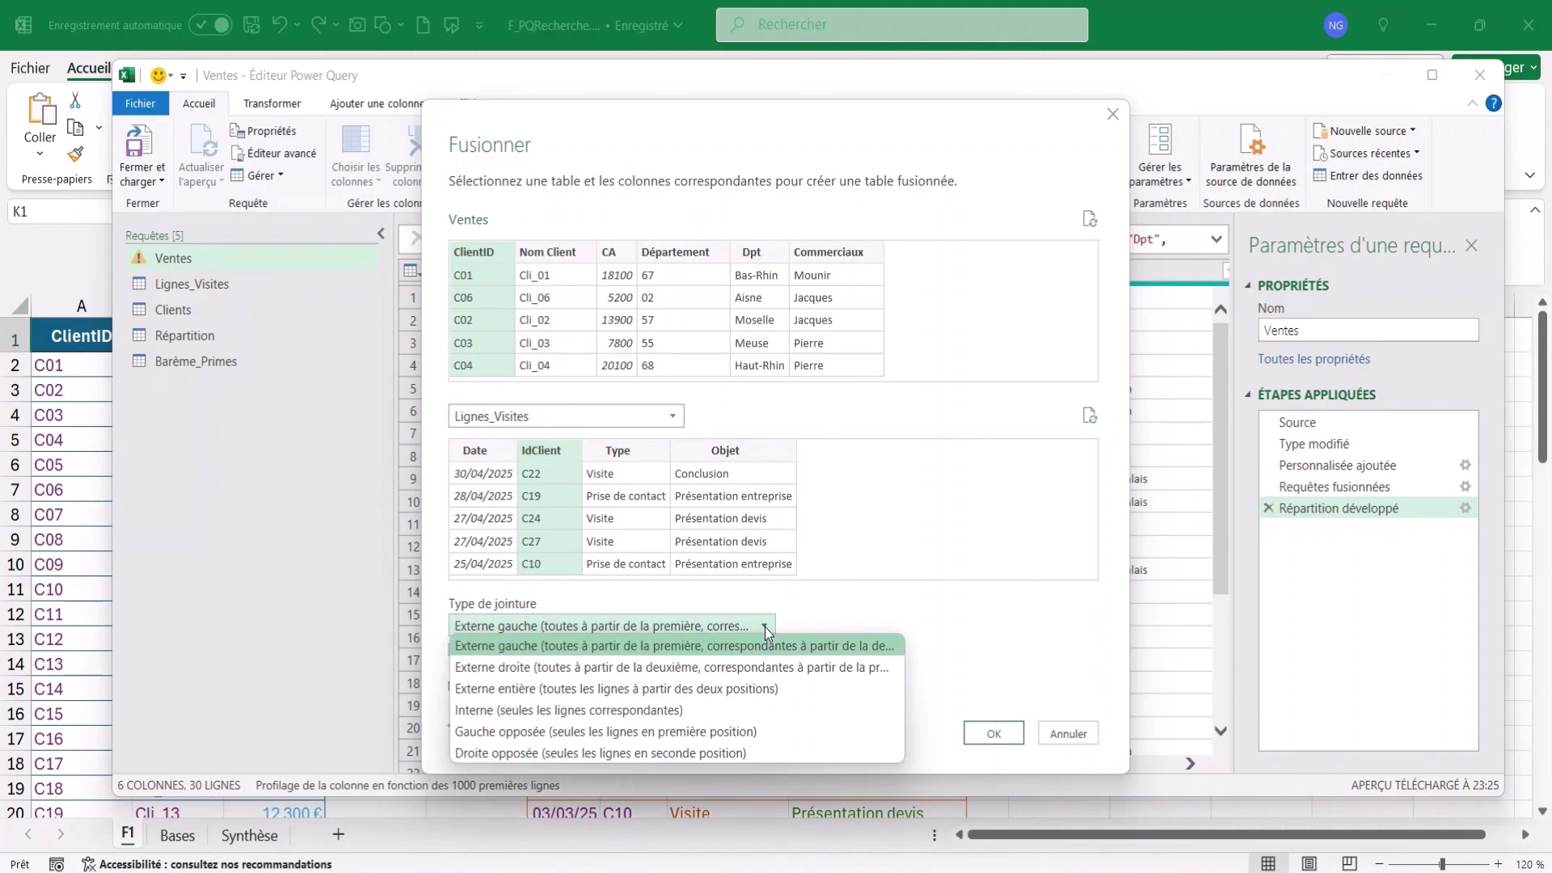
pyautogui.click(765, 627)
pyautogui.click(990, 733)
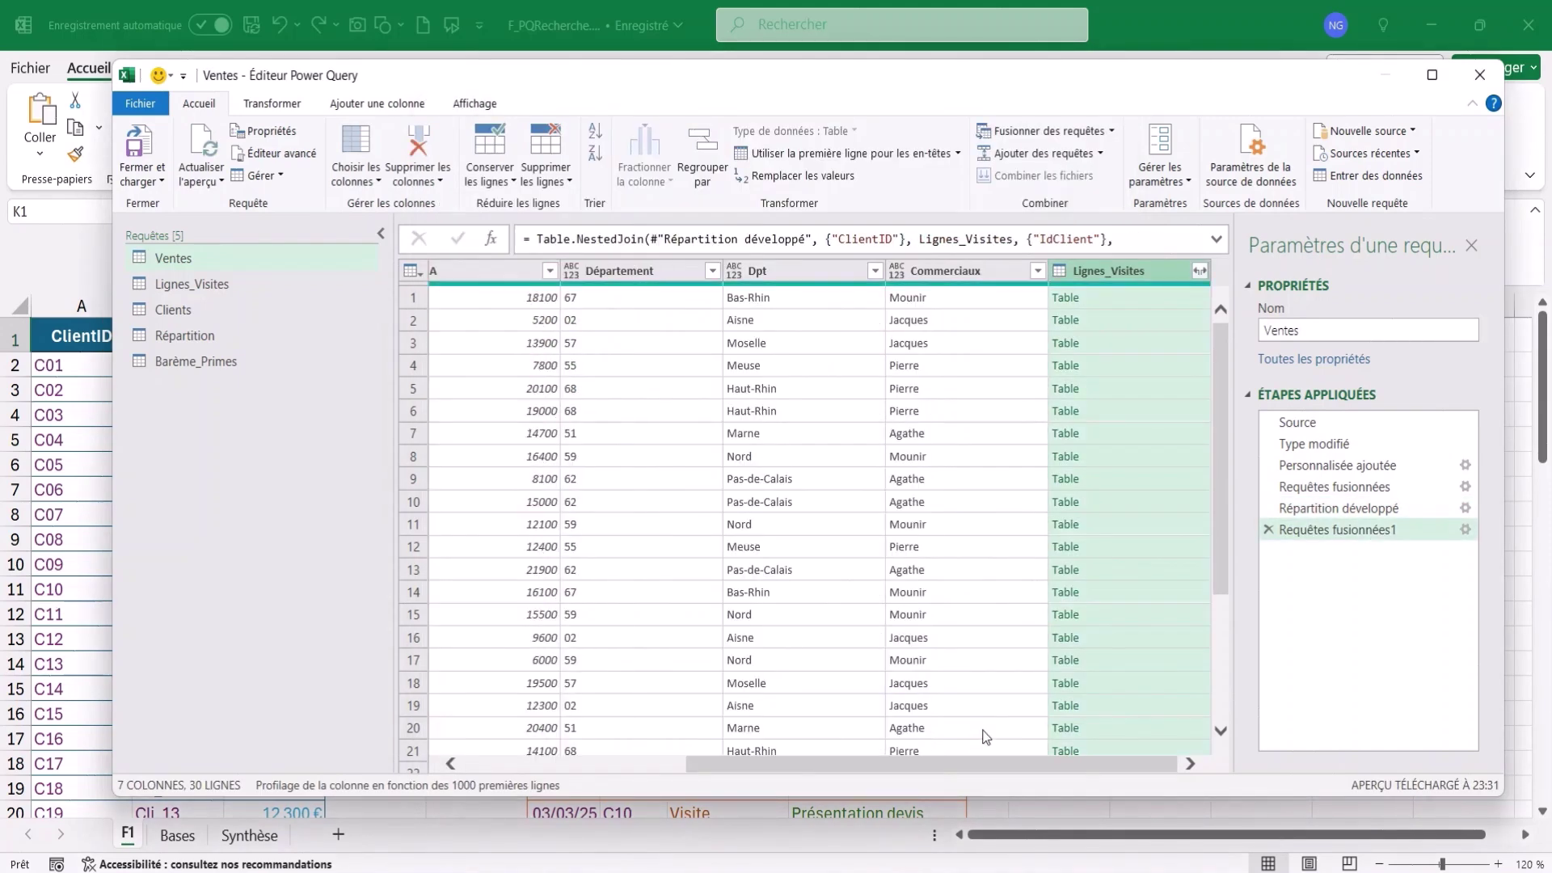
pyautogui.click(1130, 298)
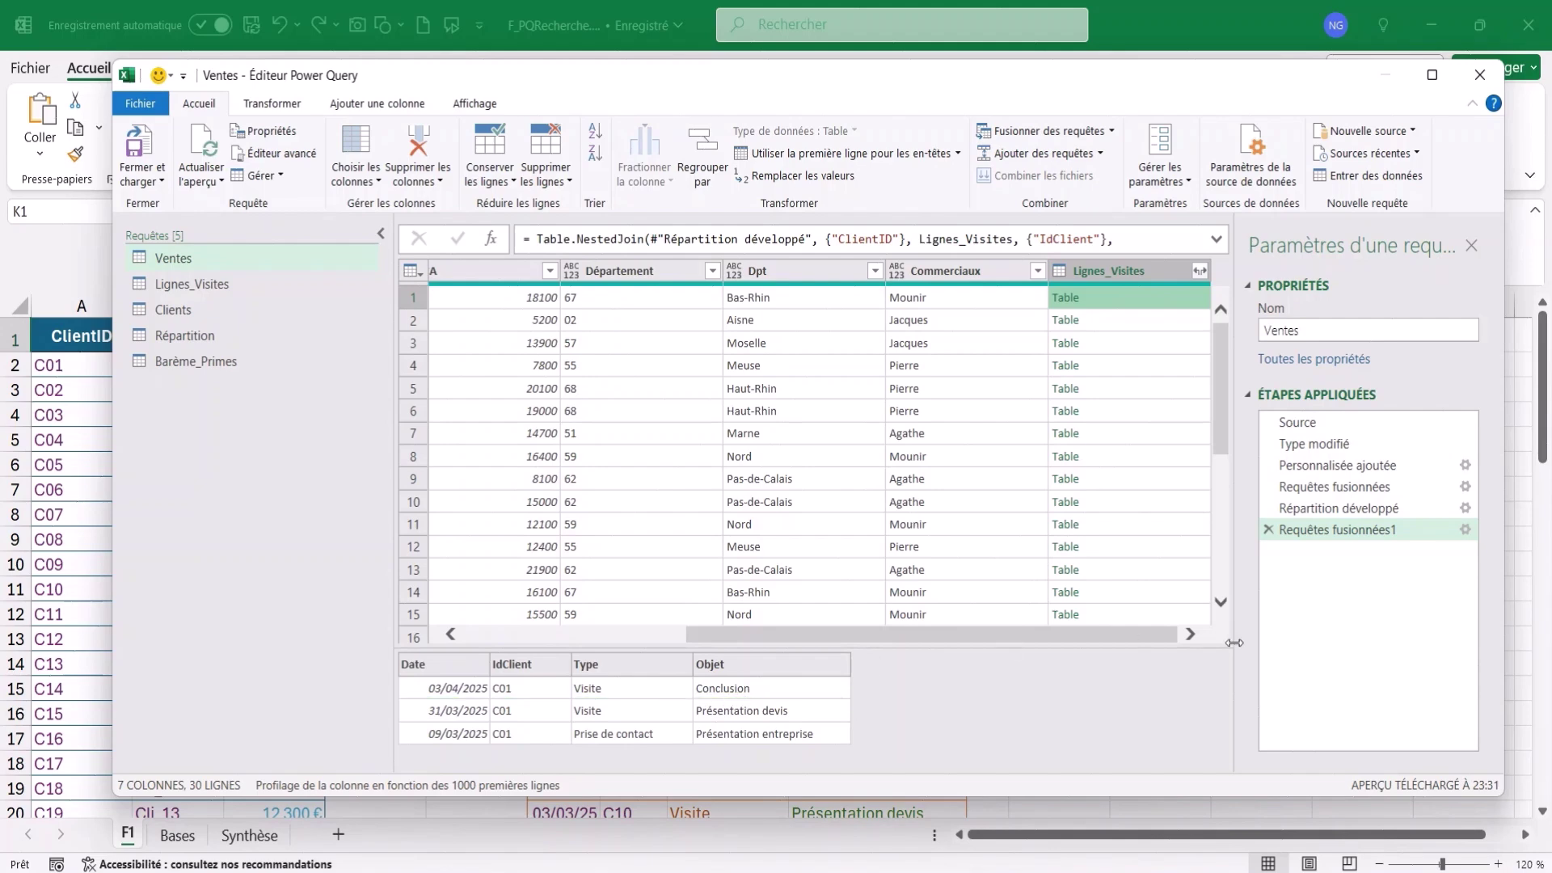
# Reopen the Lignes_Visites merge settings, enable approximate matching, and set the similarity threshold to 1
pyautogui.click(1466, 532)
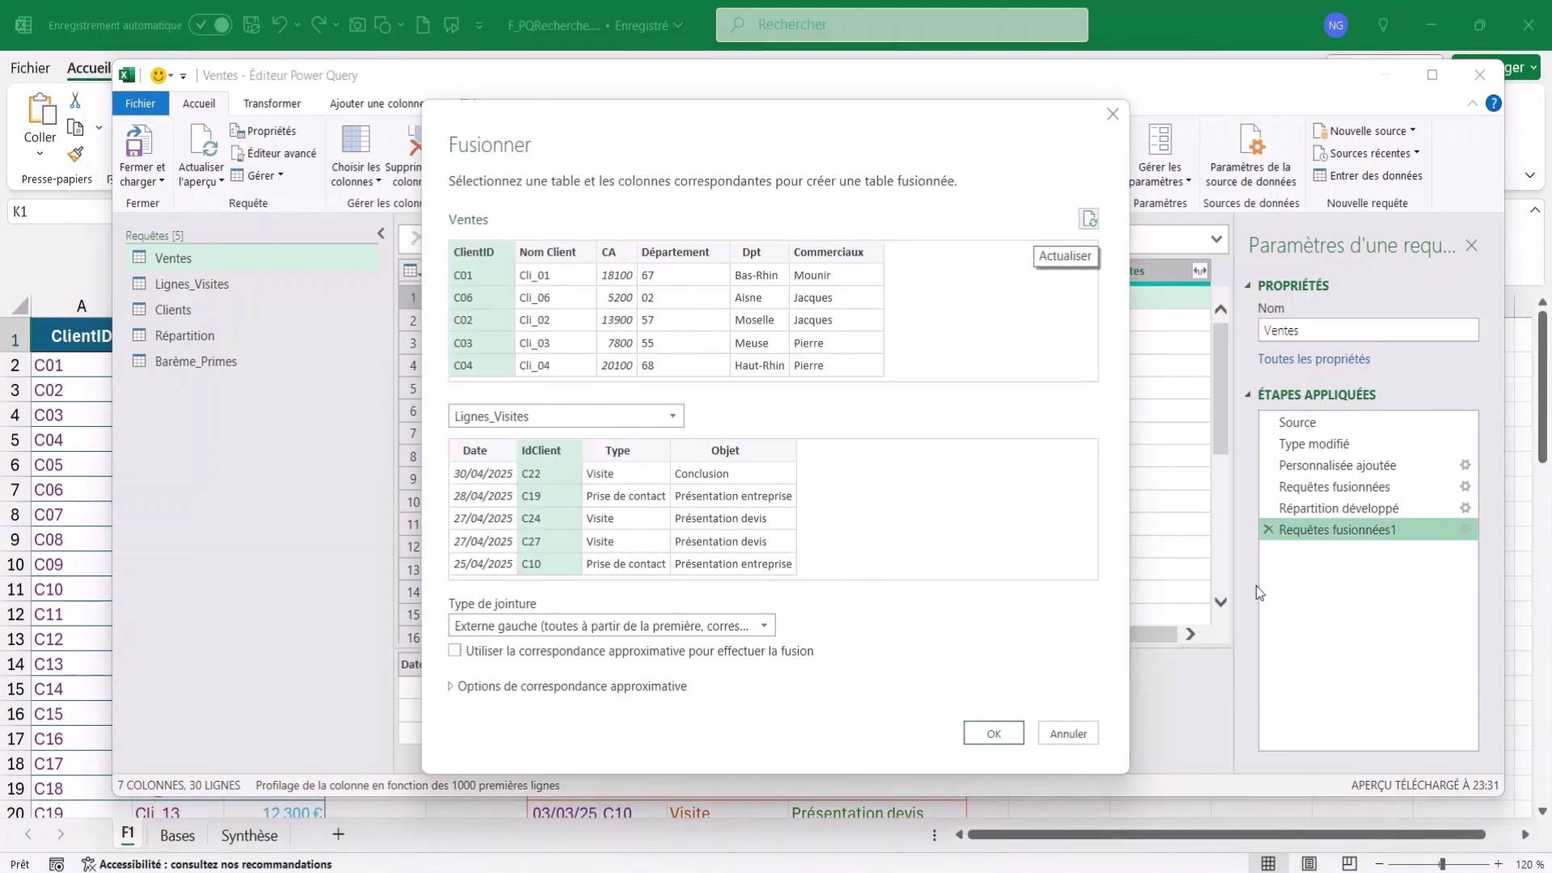
pyautogui.click(450, 689)
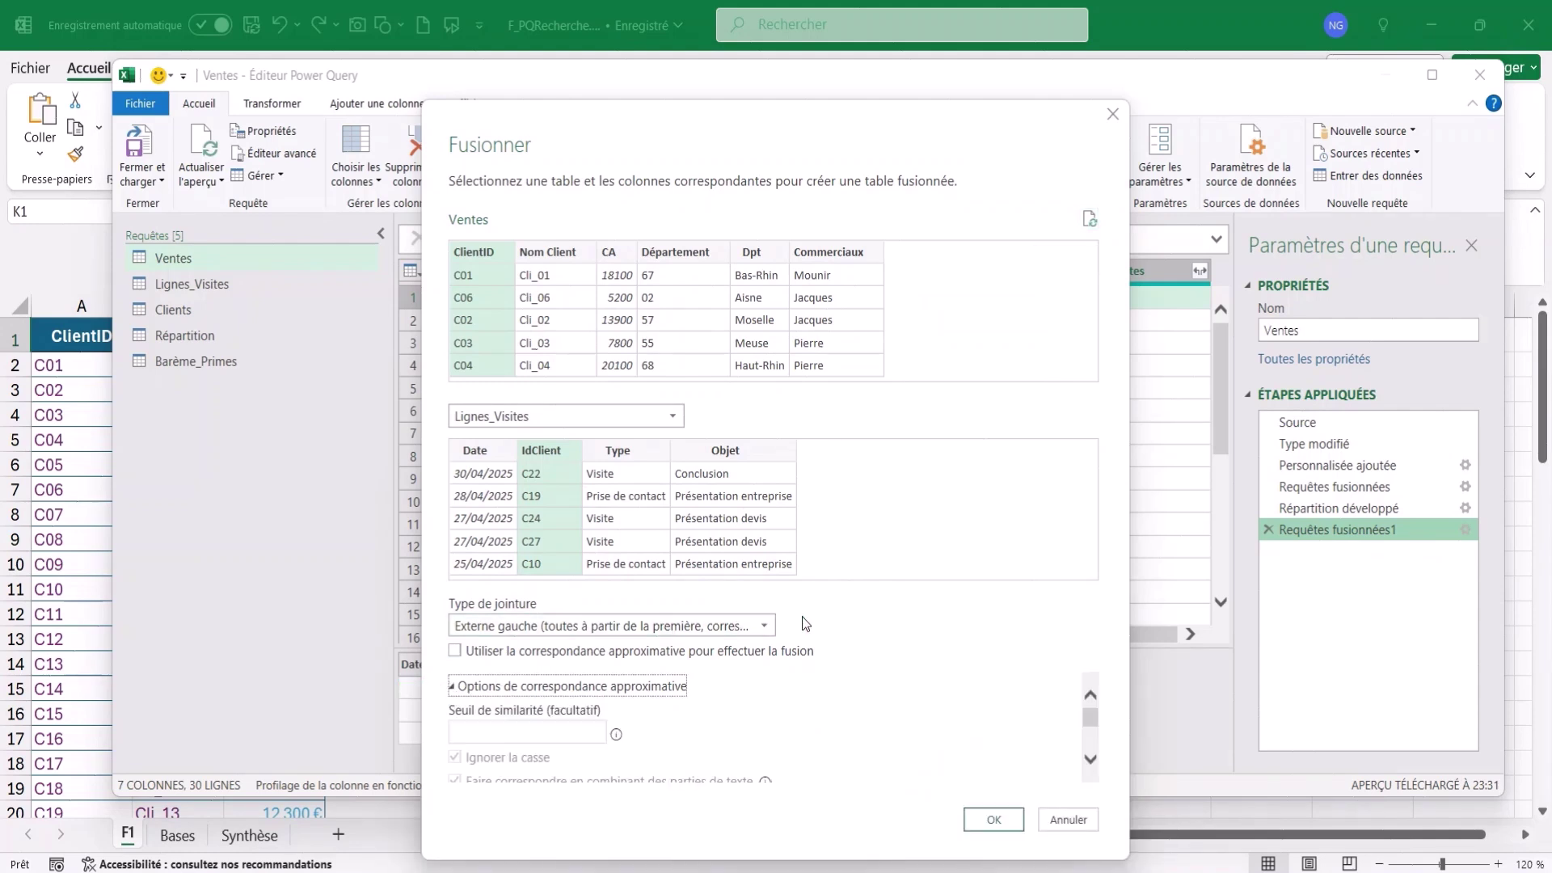
pyautogui.click(455, 652)
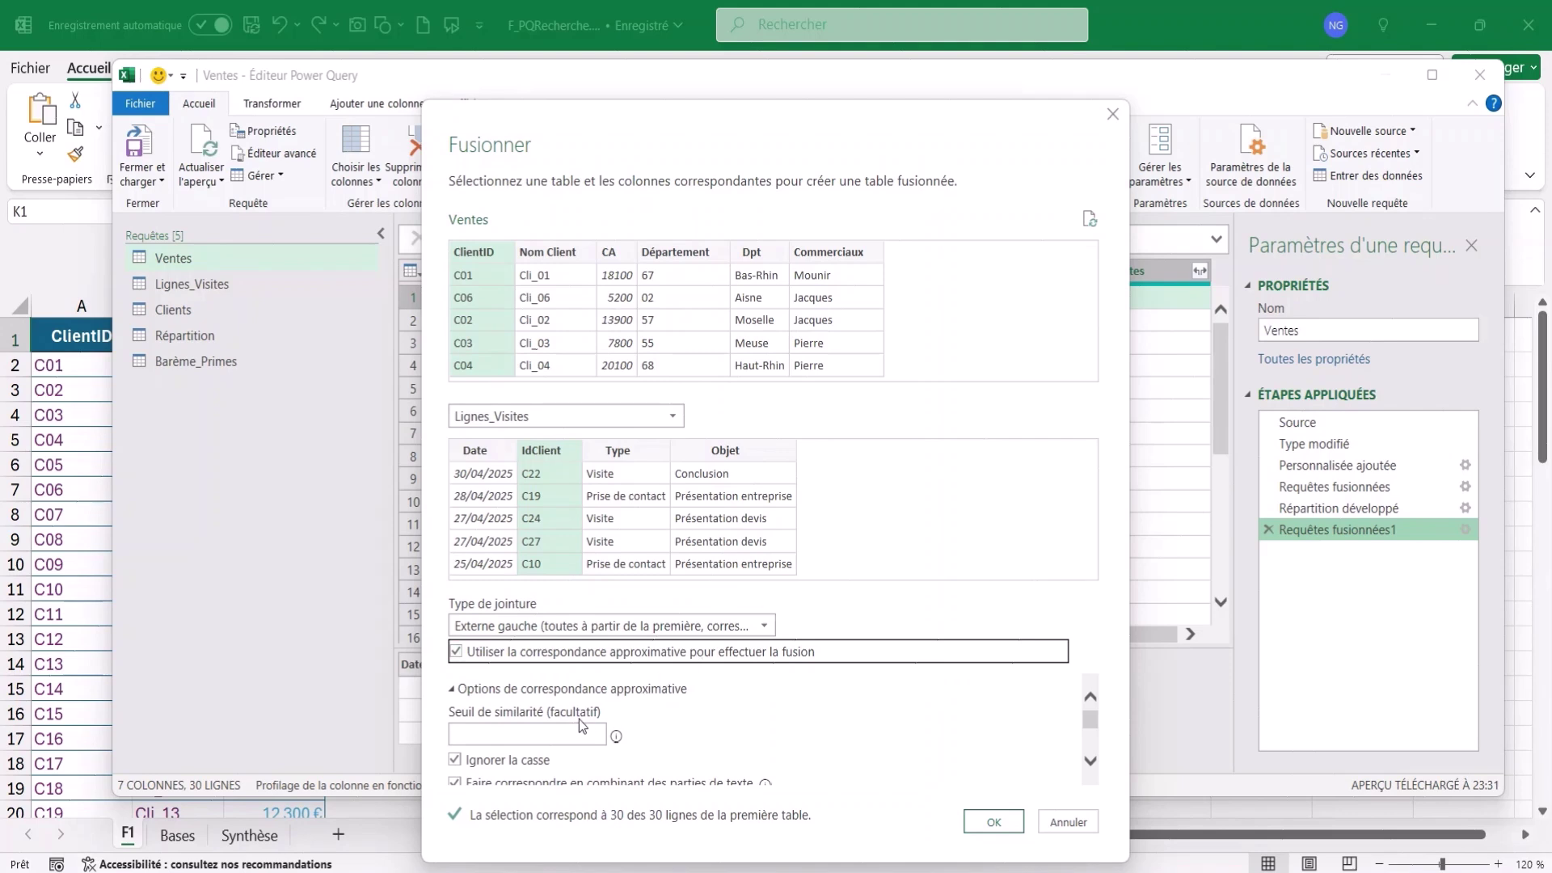
pyautogui.moveTo(617, 738)
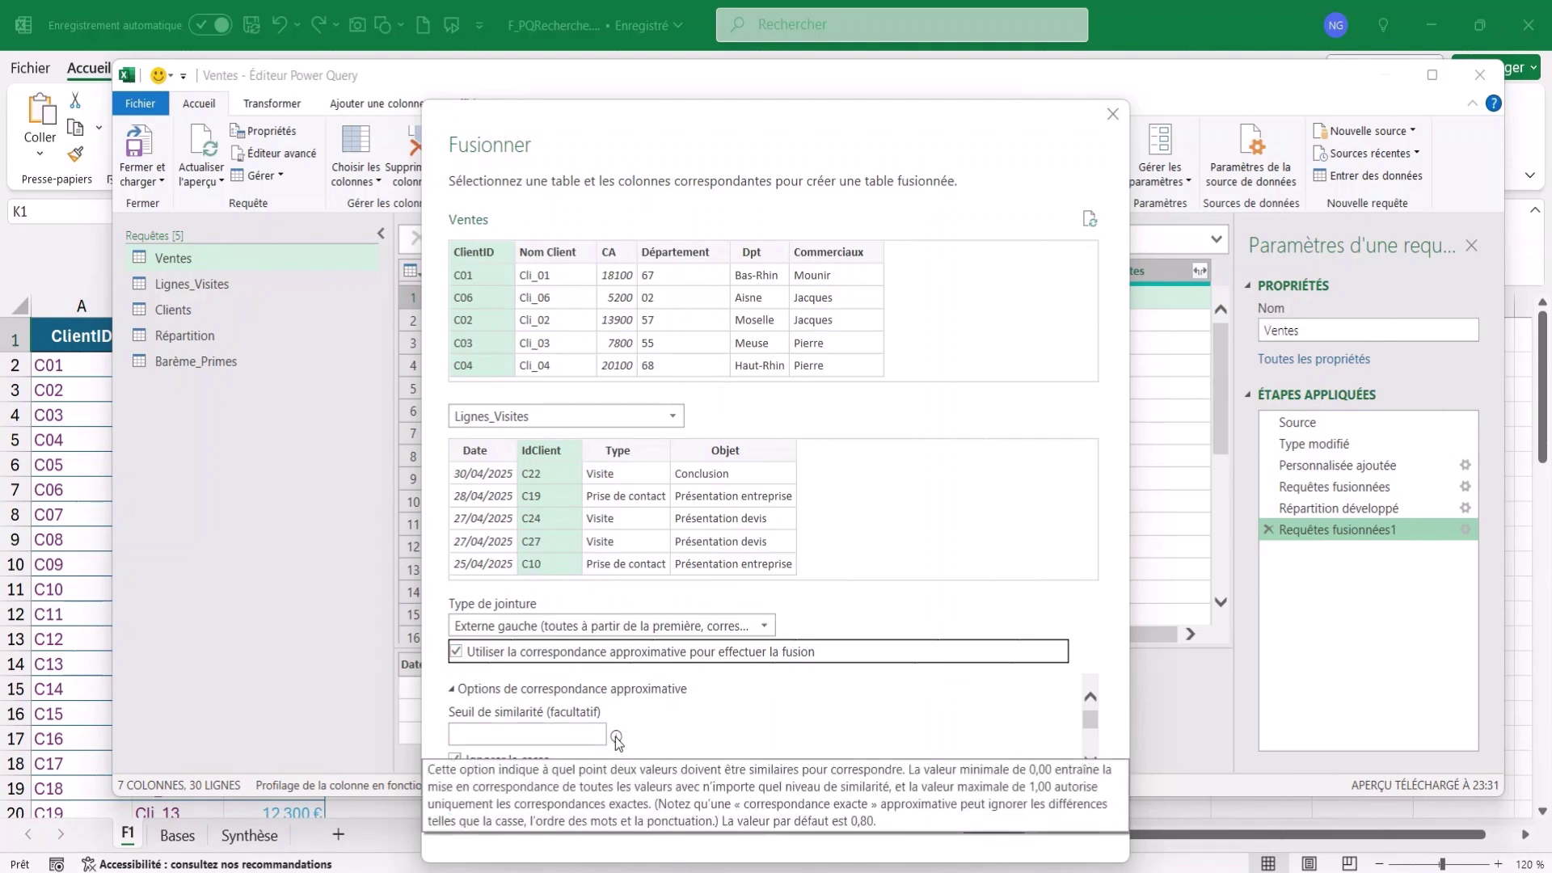
pyautogui.click(572, 732)
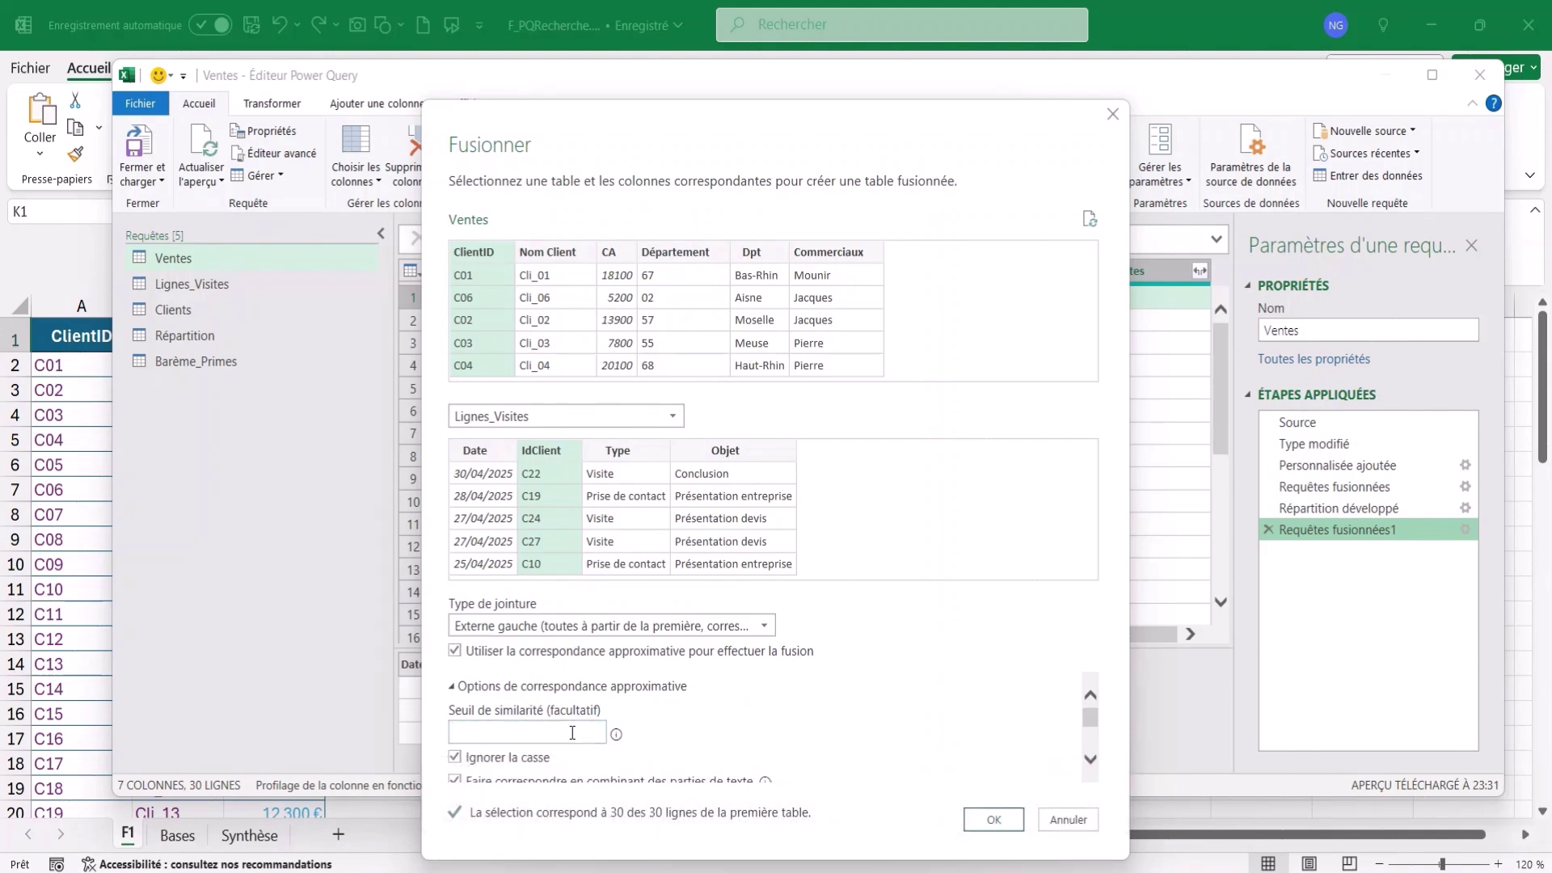
pyautogui.write('1')
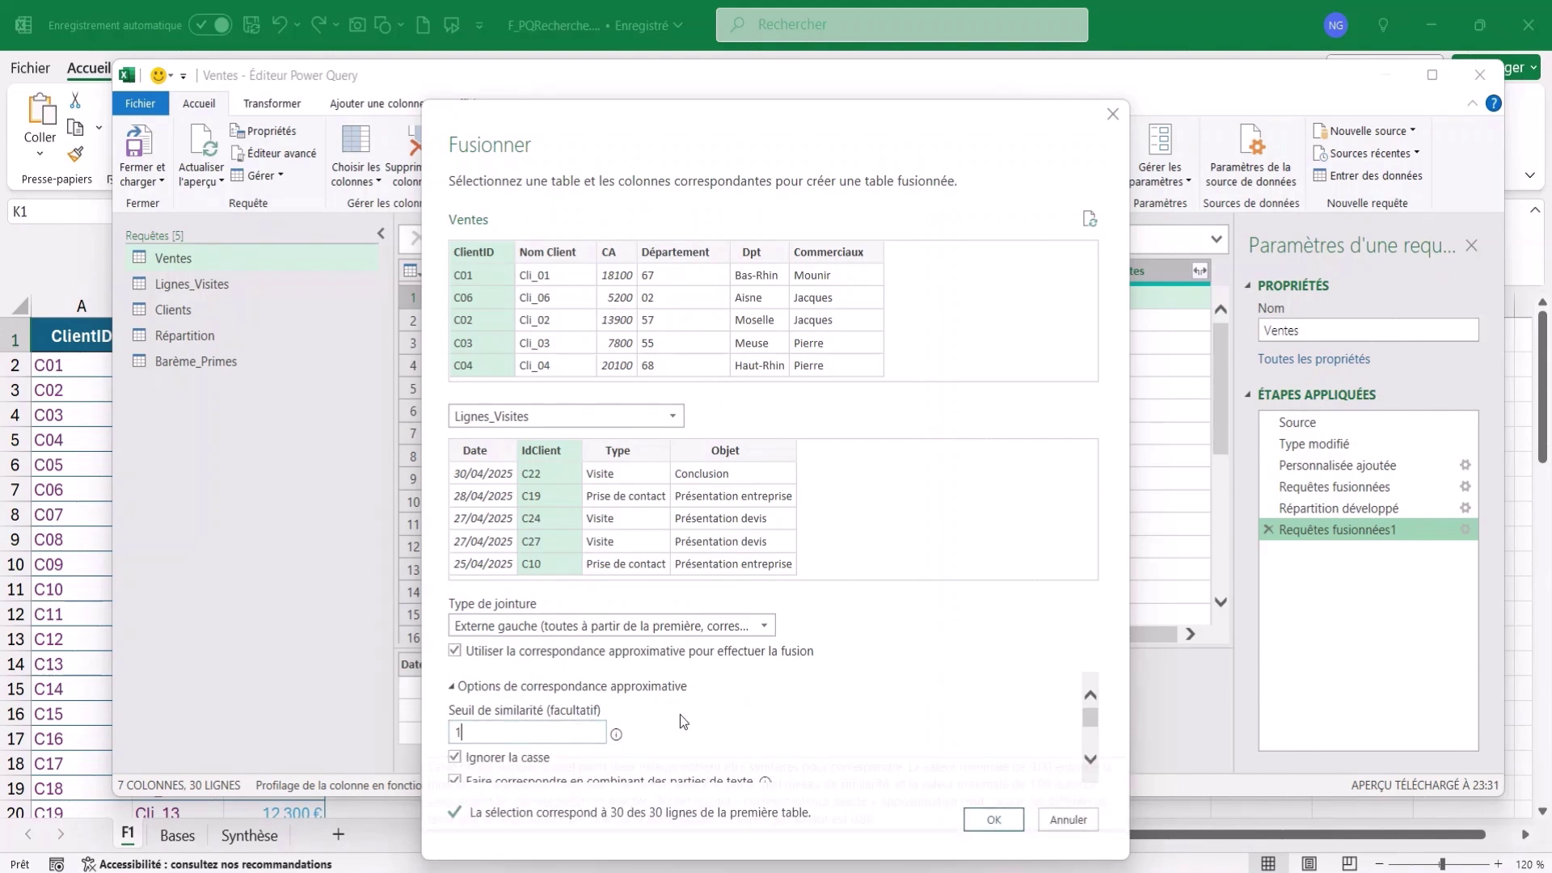
# Set the maximum number of matches to 1 and apply the approximate merge
pyautogui.scroll(-2, 727, 703)
pyautogui.scroll(-1, 728, 706)
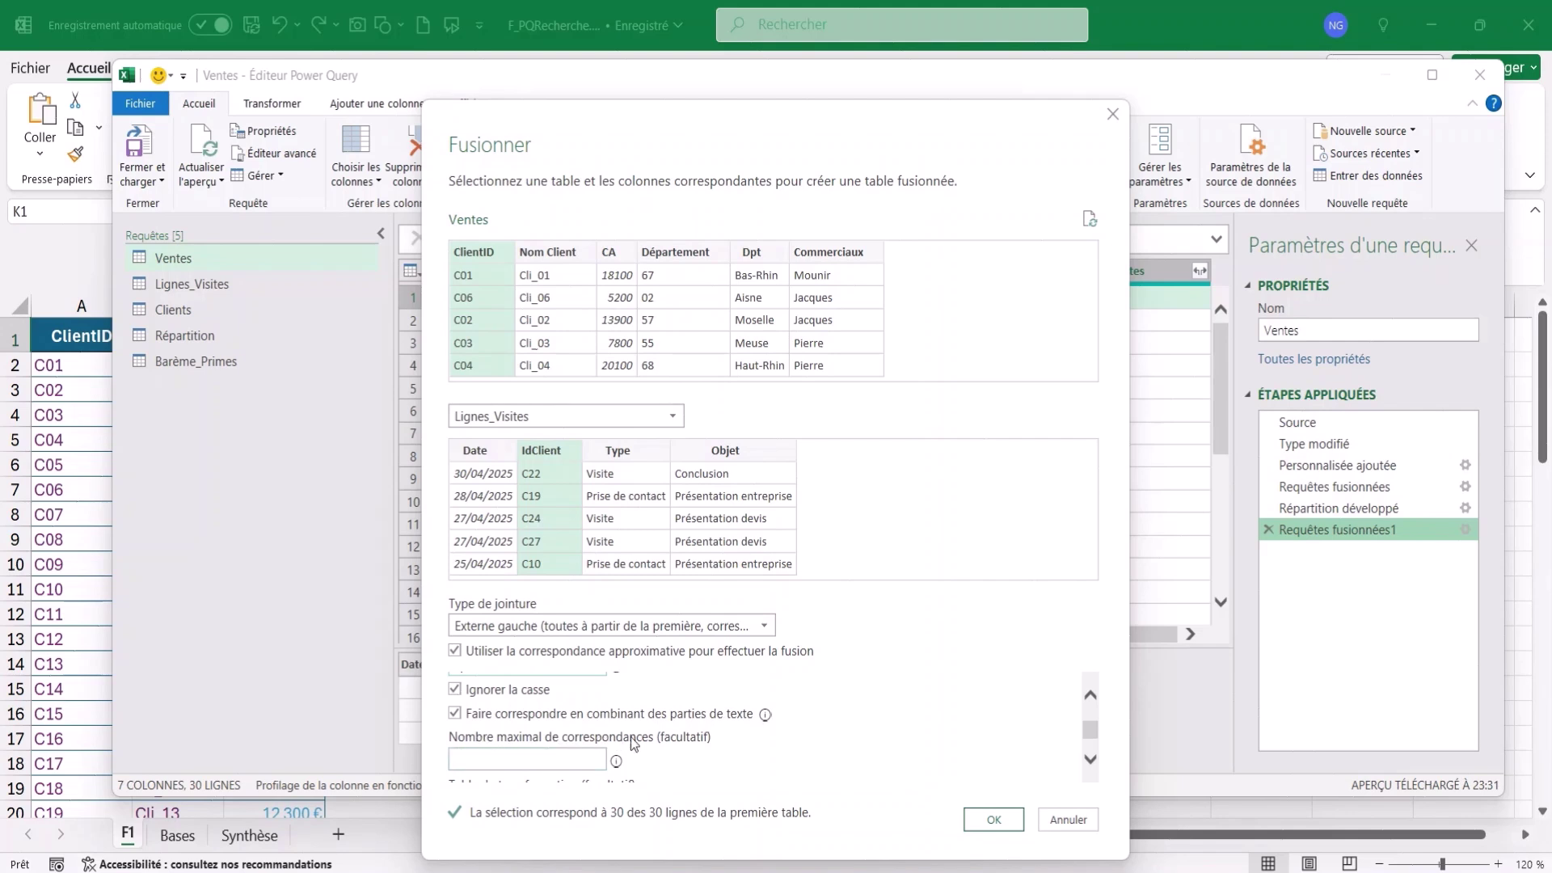
pyautogui.click(552, 753)
pyautogui.write('1')
pyautogui.click(992, 816)
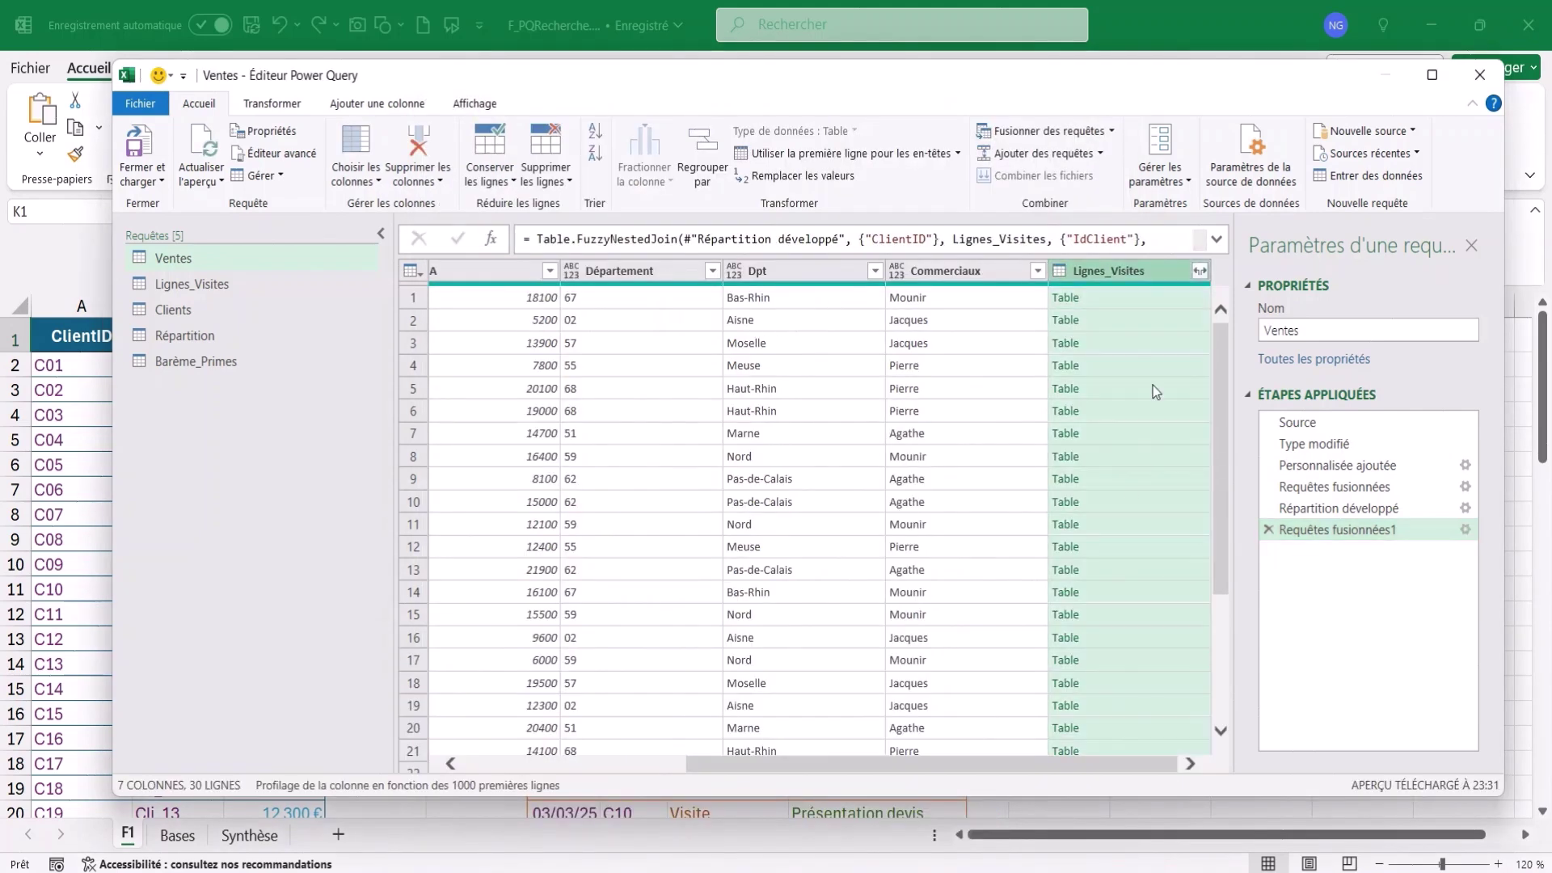
# Preview the first row's merged table, and expand Lignes_Visites to Date, Type and Objet only, without the original column name as prefix
pyautogui.click(1118, 299)
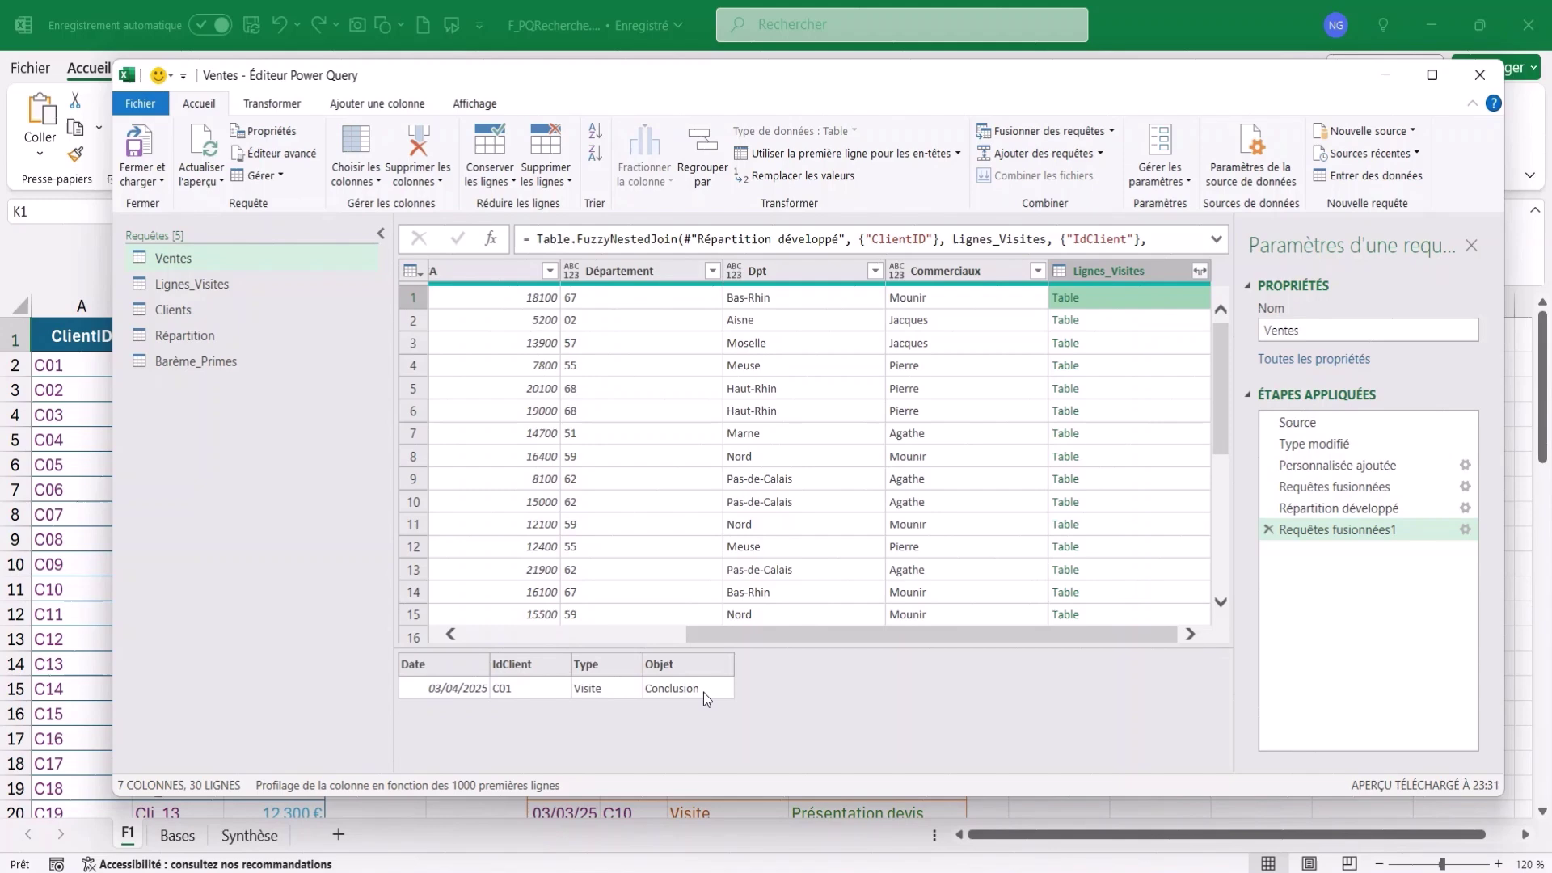
pyautogui.click(1201, 273)
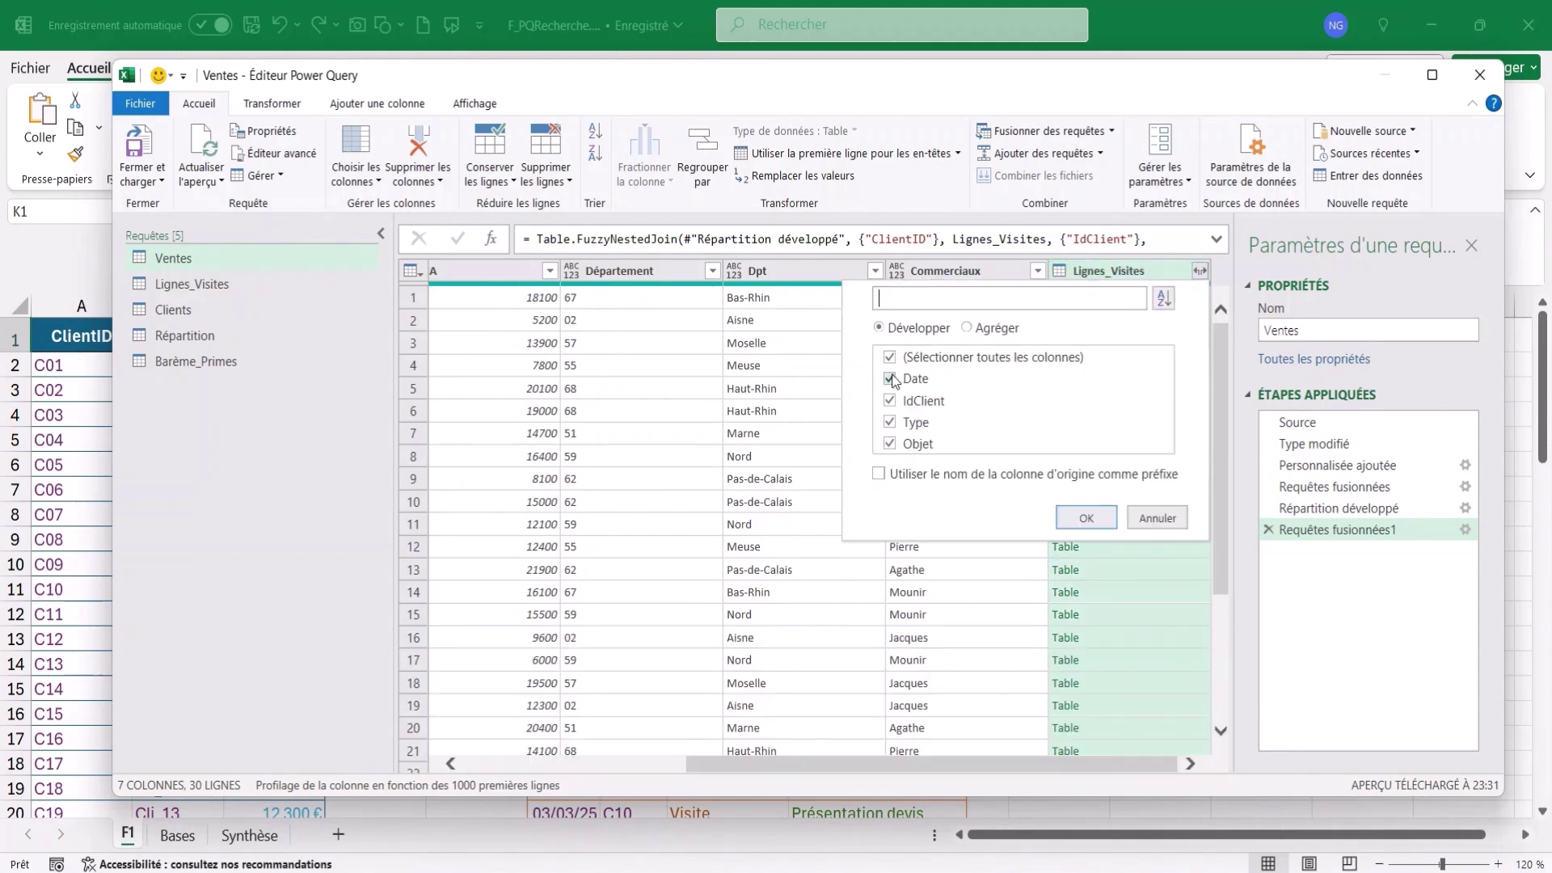
pyautogui.click(891, 402)
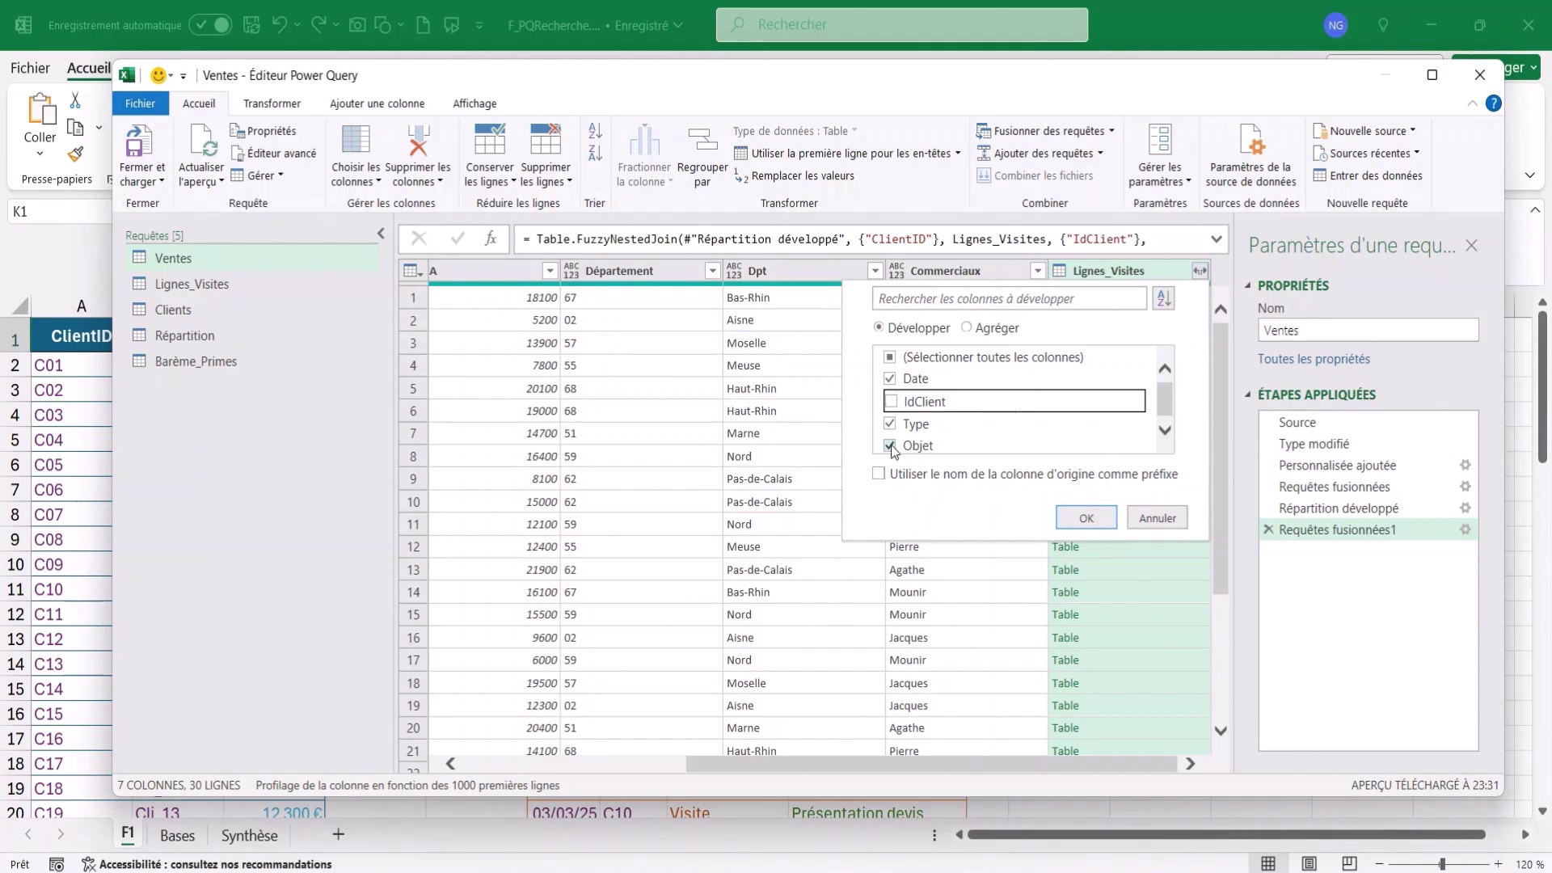
pyautogui.click(1085, 517)
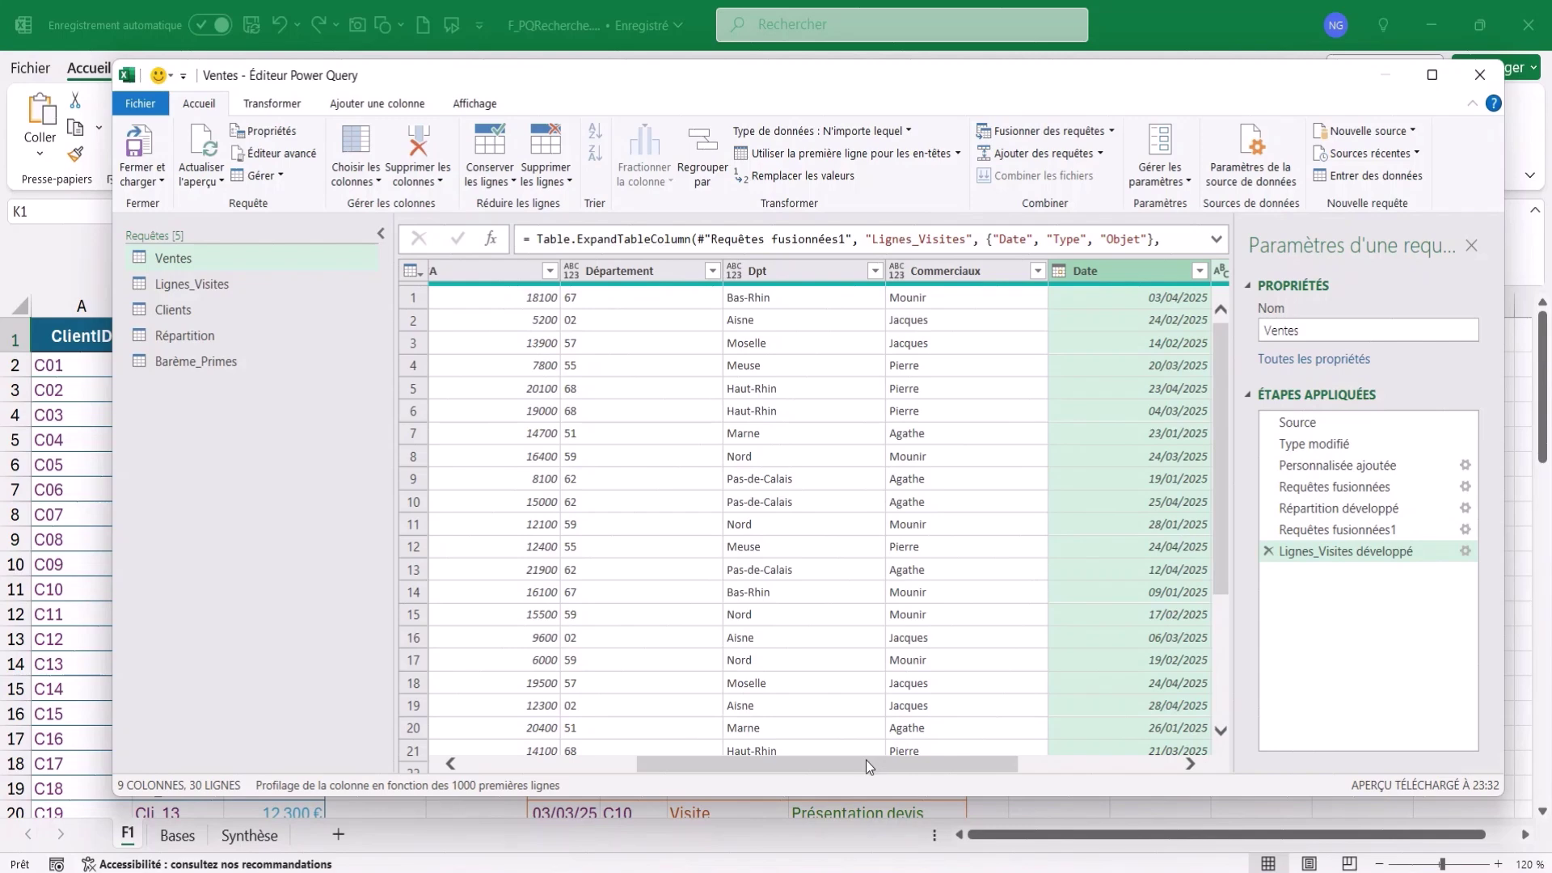
pyautogui.moveTo(861, 767); pyautogui.dragTo(565, 778)
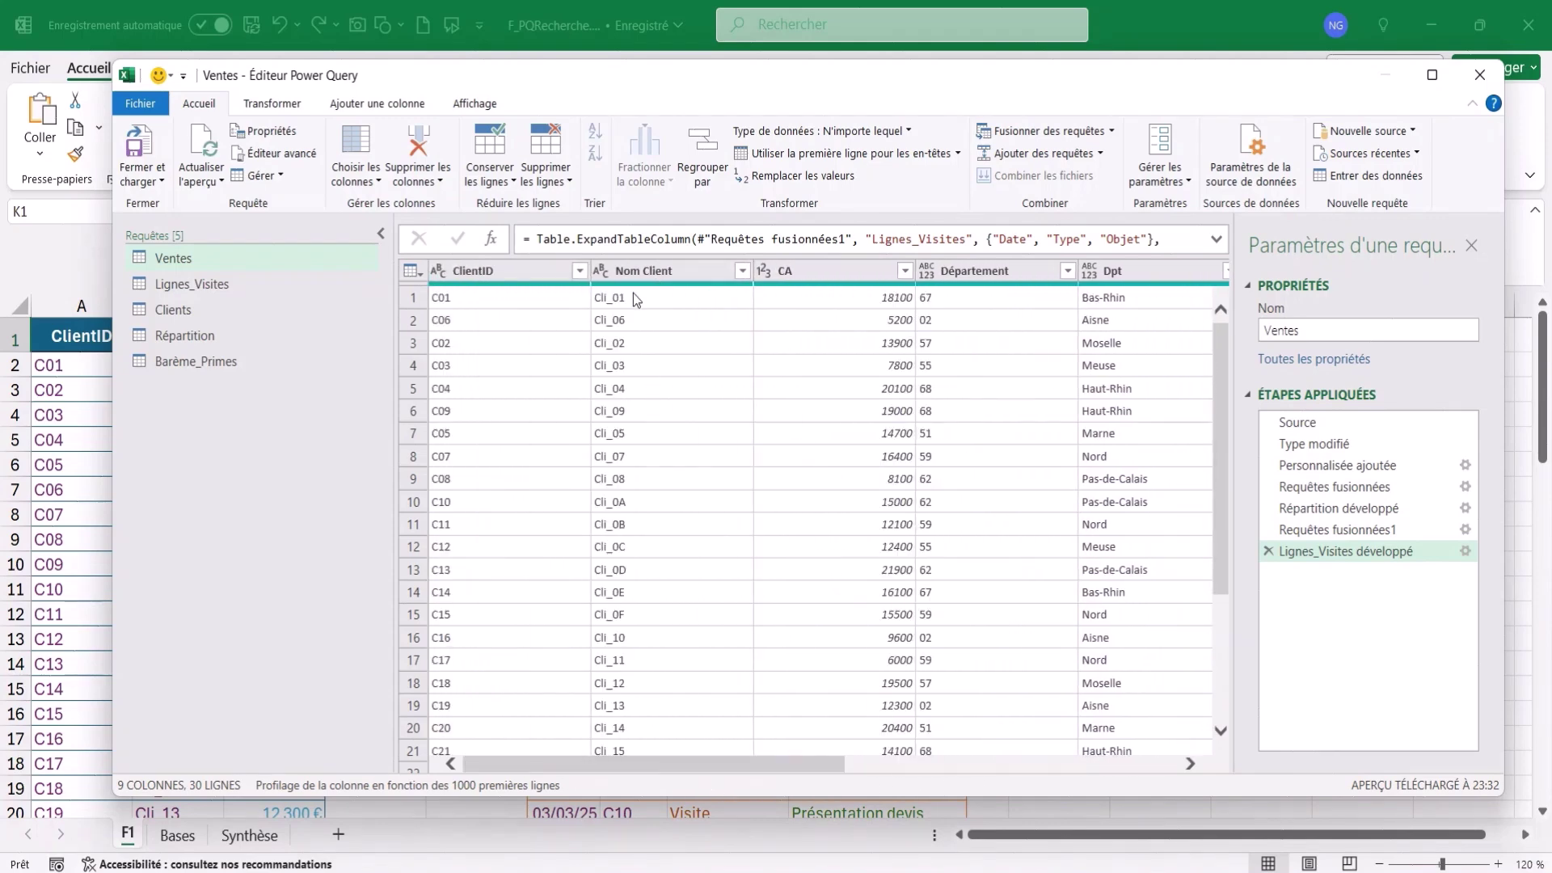
pyautogui.click(527, 299)
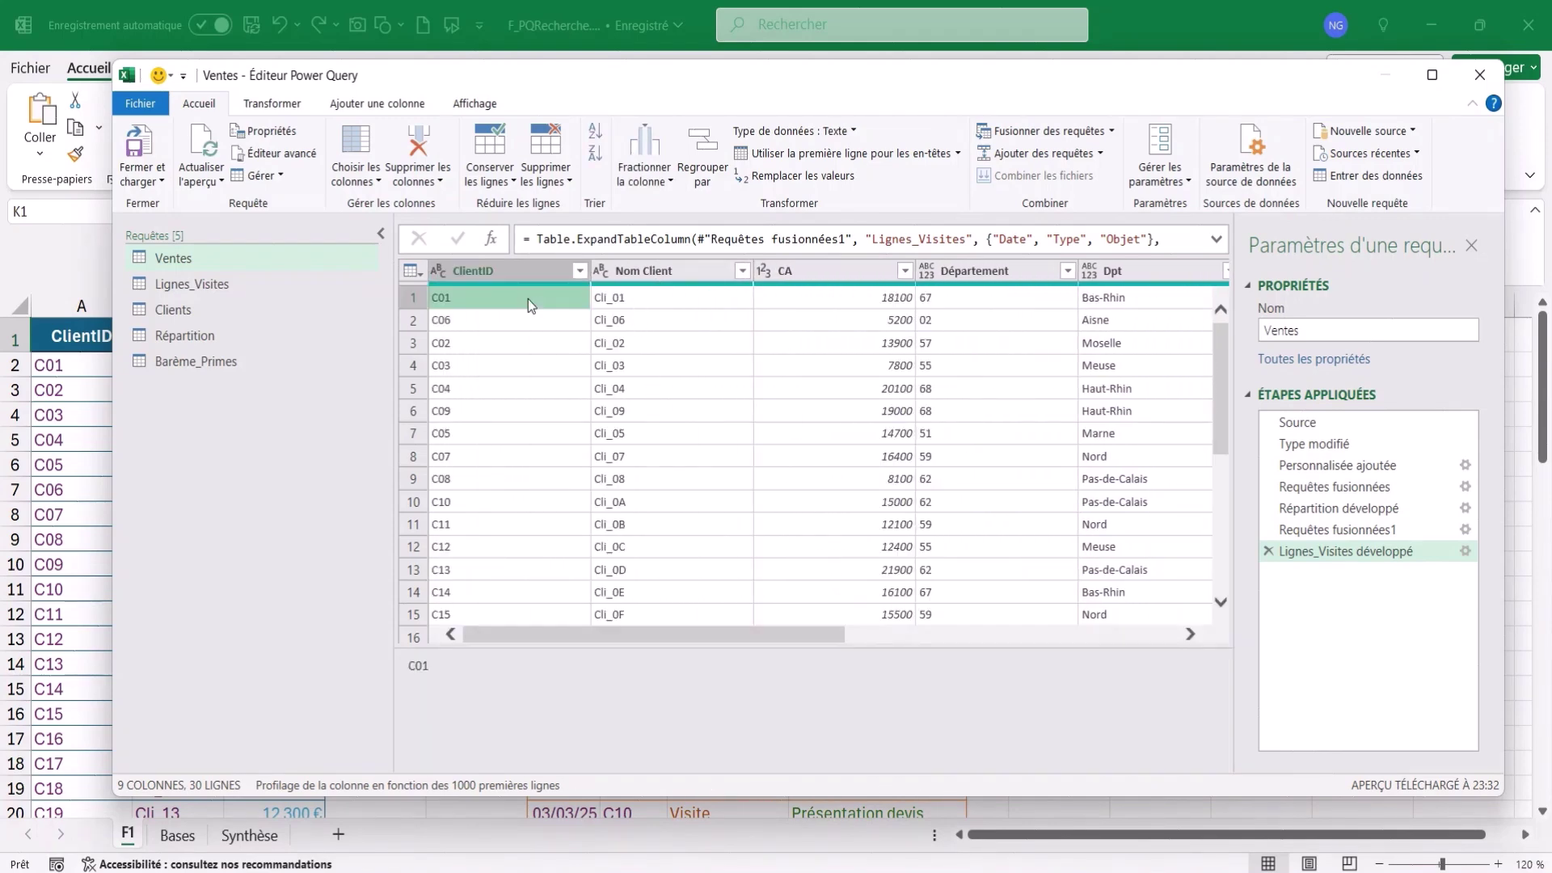
# Check the Barème_Primes query, and start a custom column named Primes in the Ventes query
pyautogui.click(191, 364)
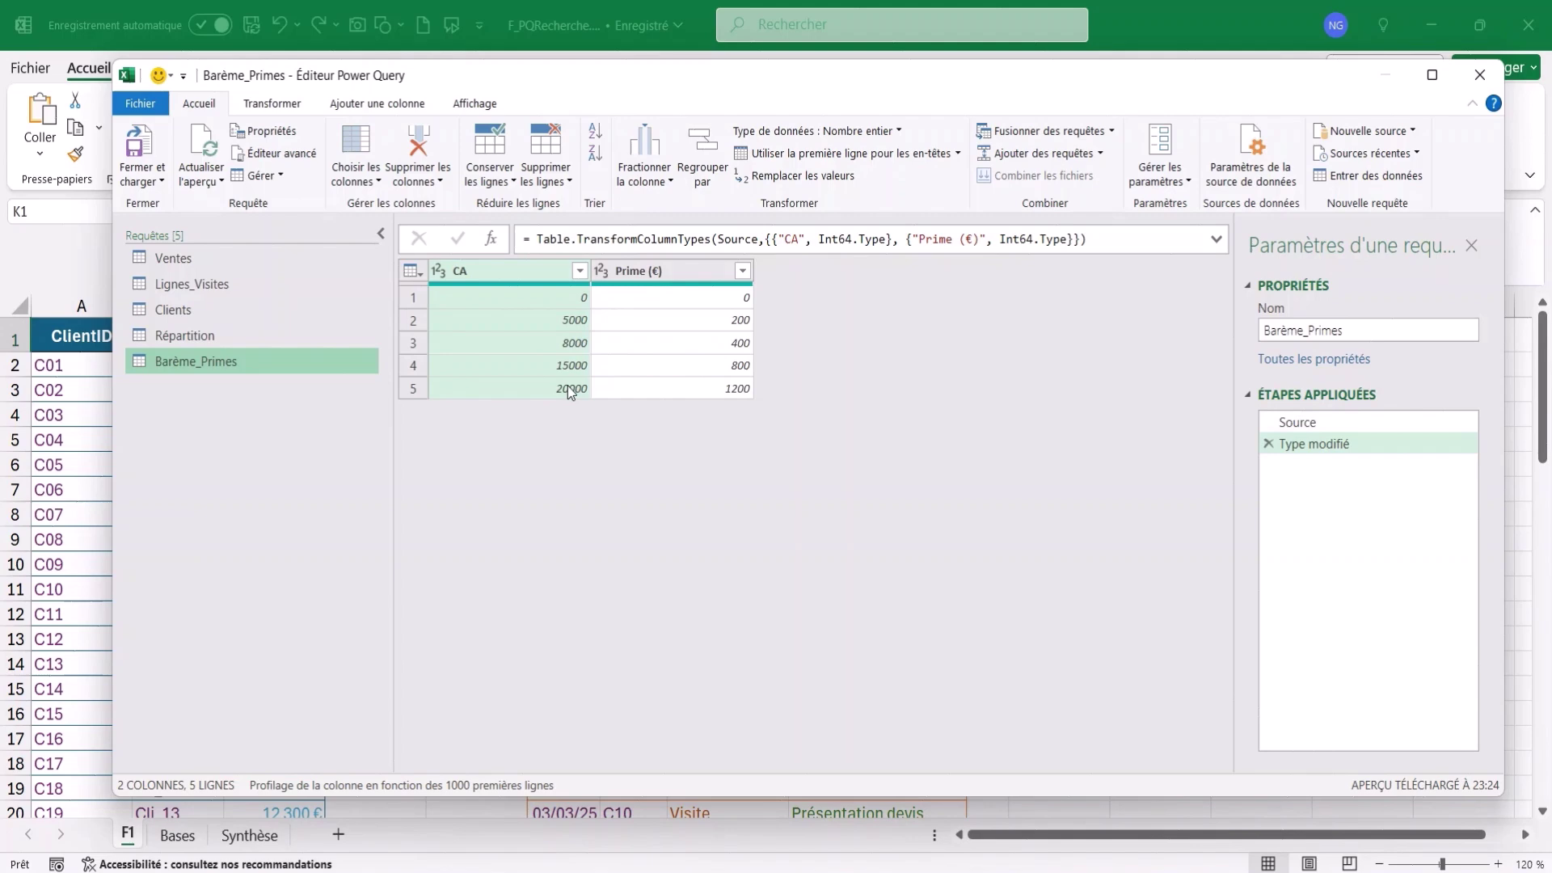
pyautogui.click(191, 260)
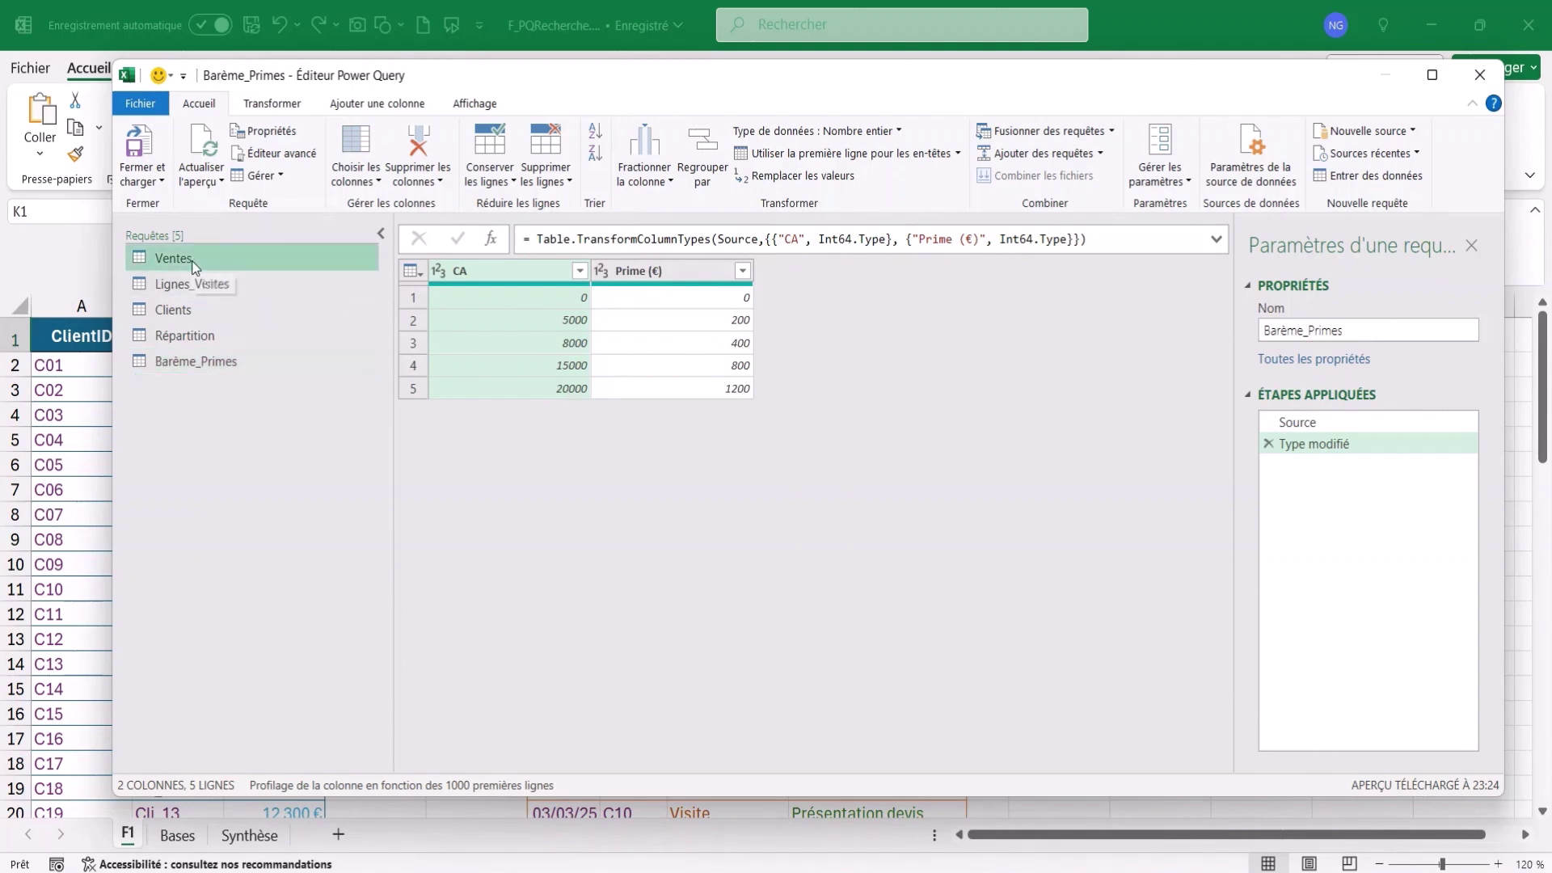
pyautogui.click(368, 104)
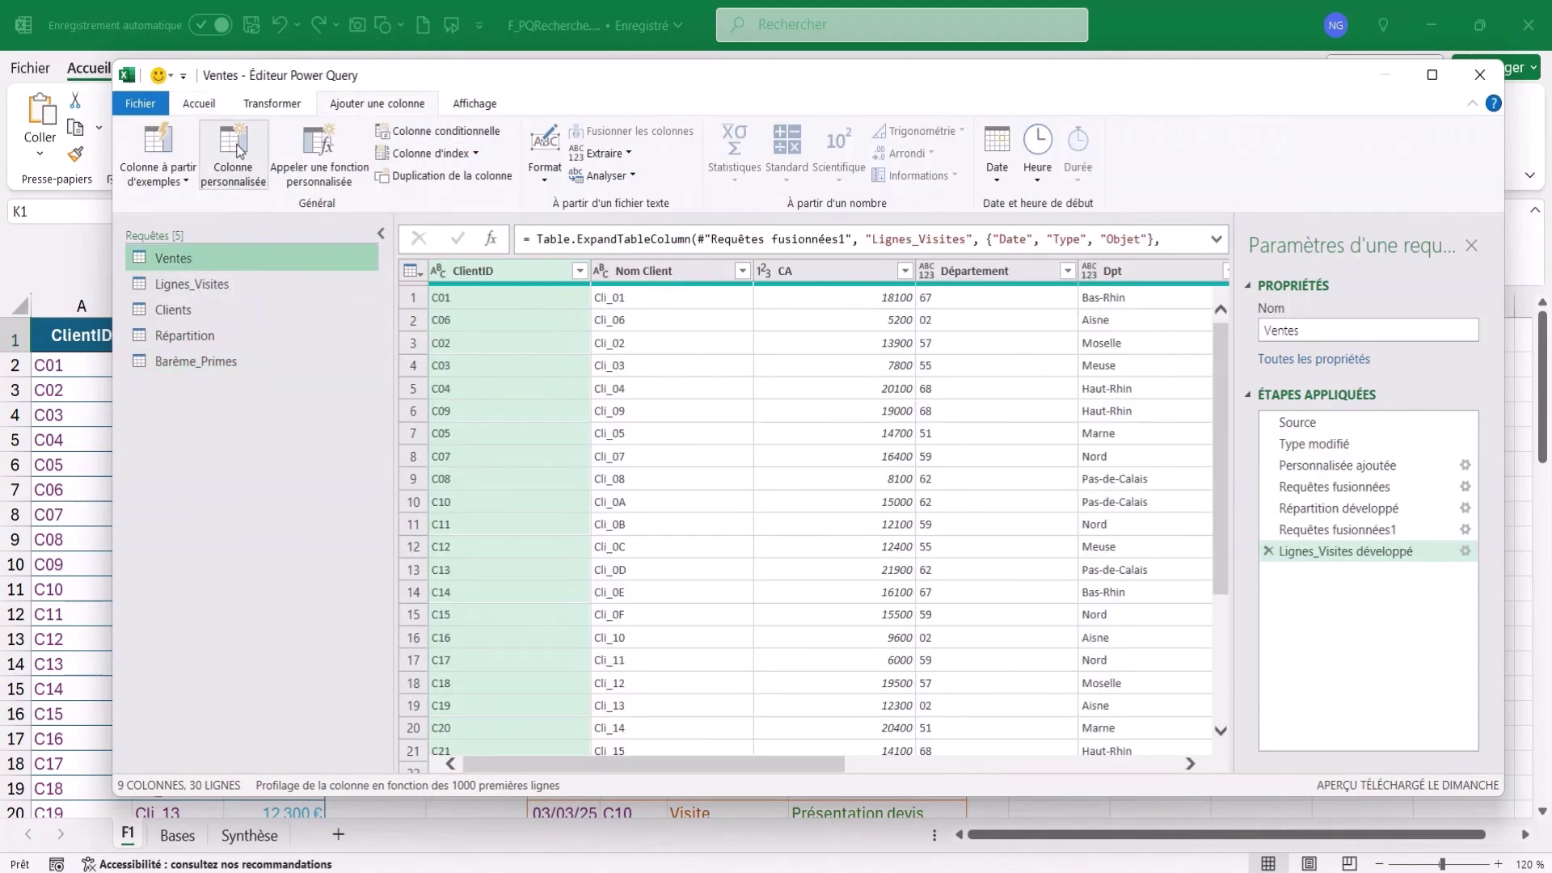
pyautogui.click(233, 153)
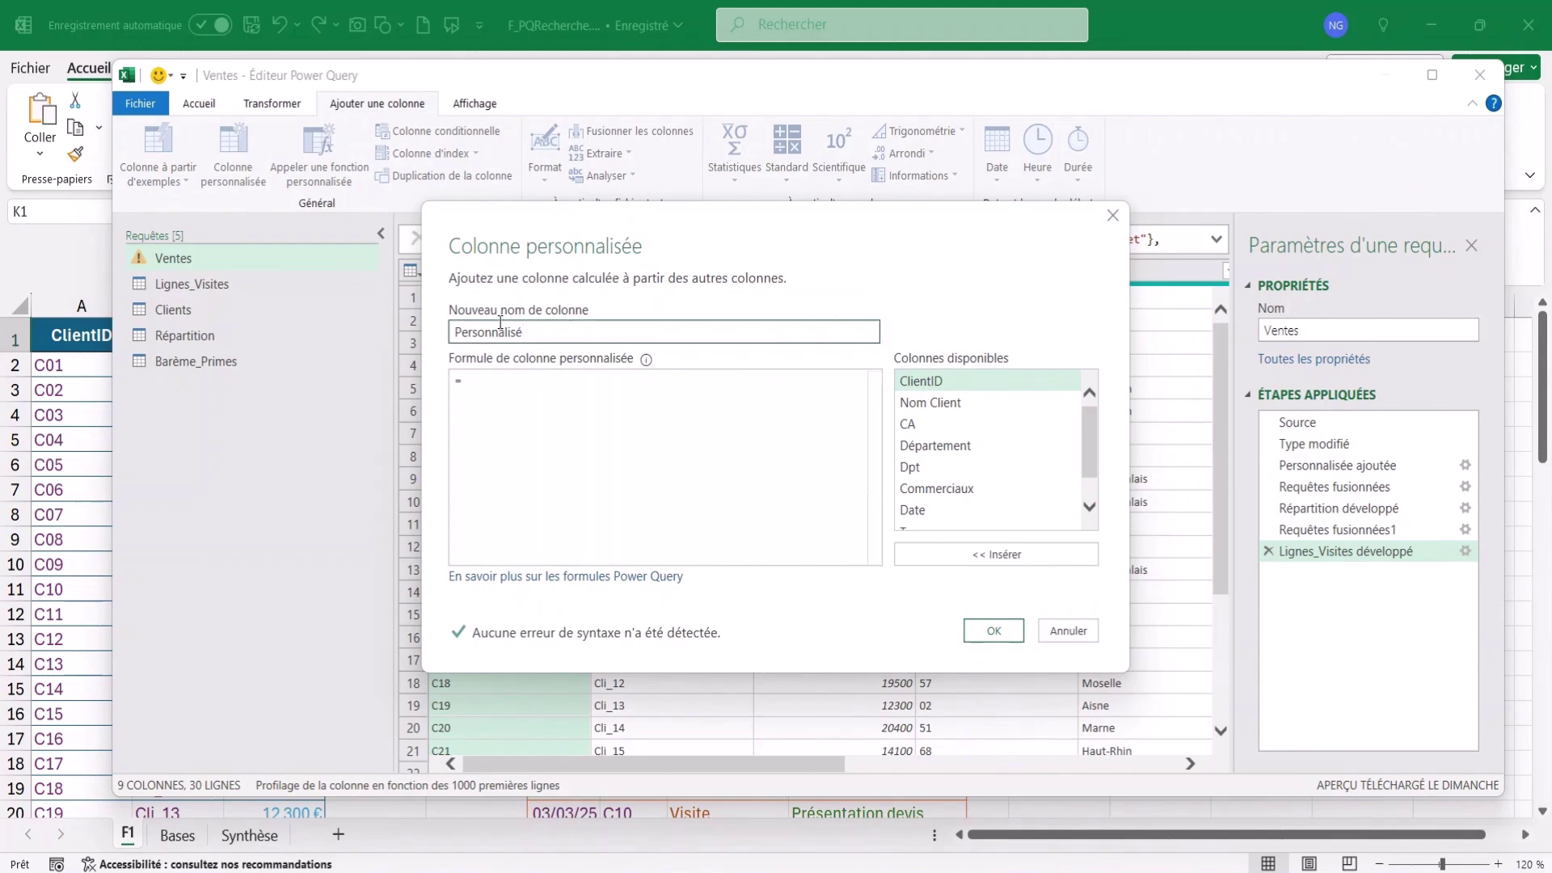
pyautogui.doubleClick(502, 332)
pyautogui.write('Primes')
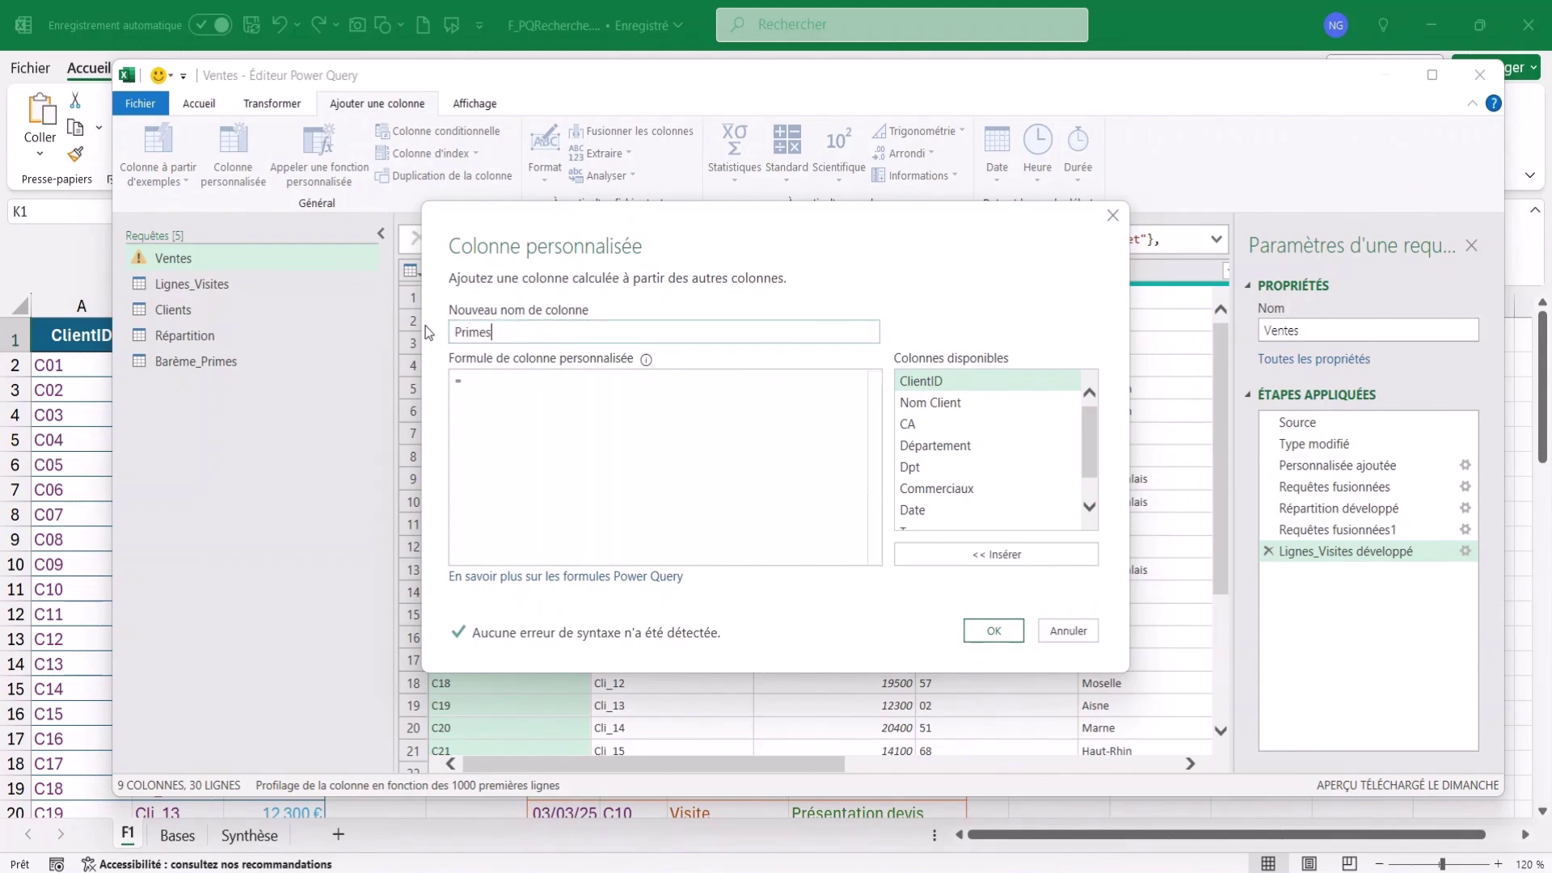
# Set the Primes column formula to Barème_Primes, create the column, and preview the first row's table
pyautogui.click(513, 455)
pyautogui.write('b')
pyautogui.press('Tab')
pyautogui.click(993, 630)
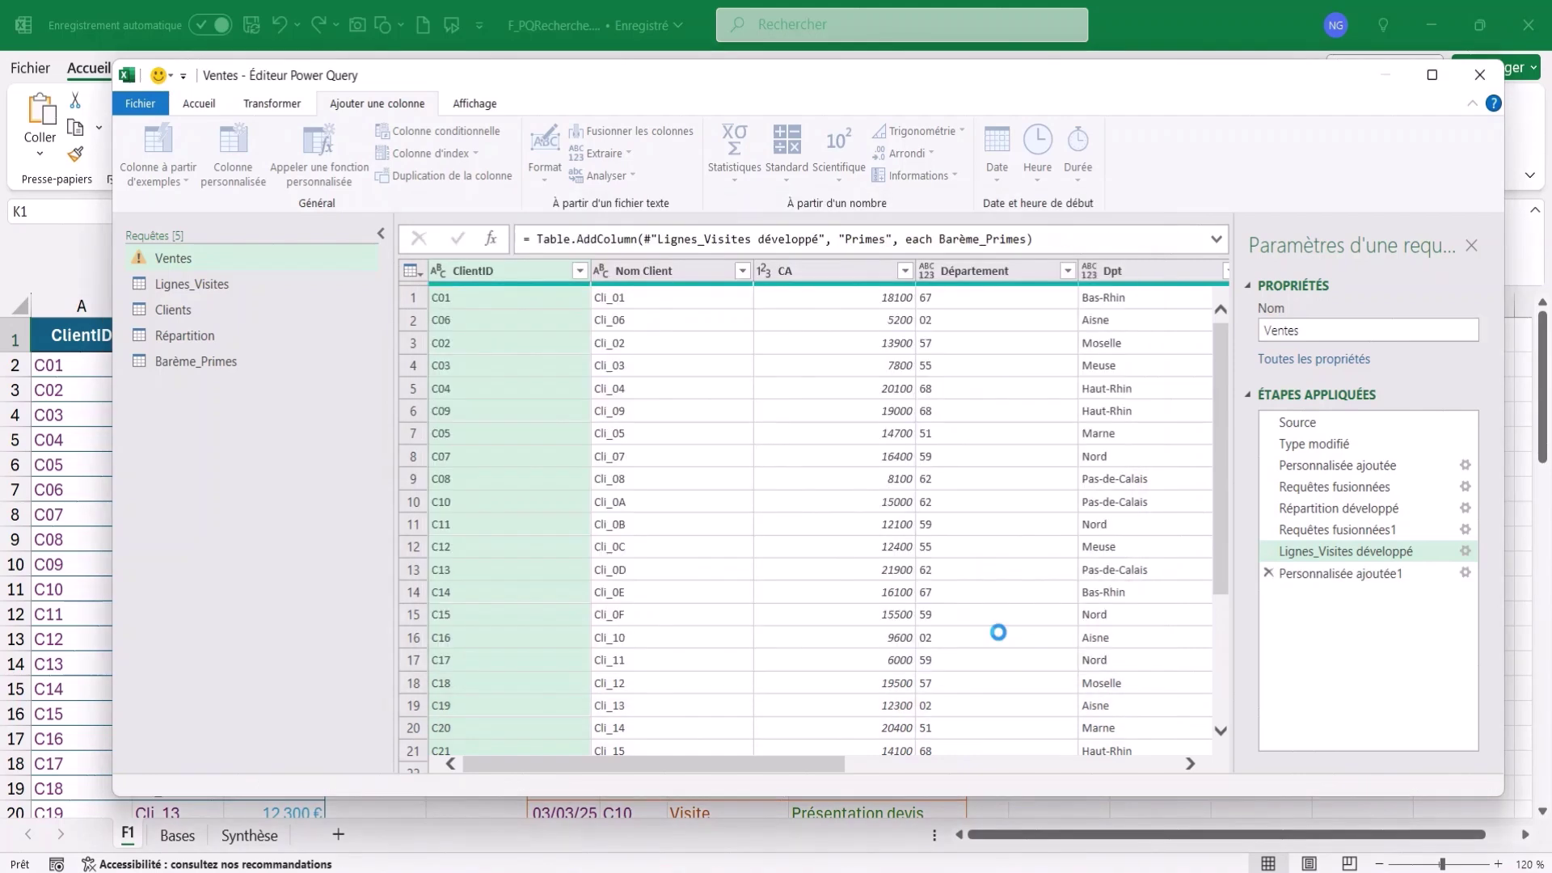
pyautogui.click(1114, 297)
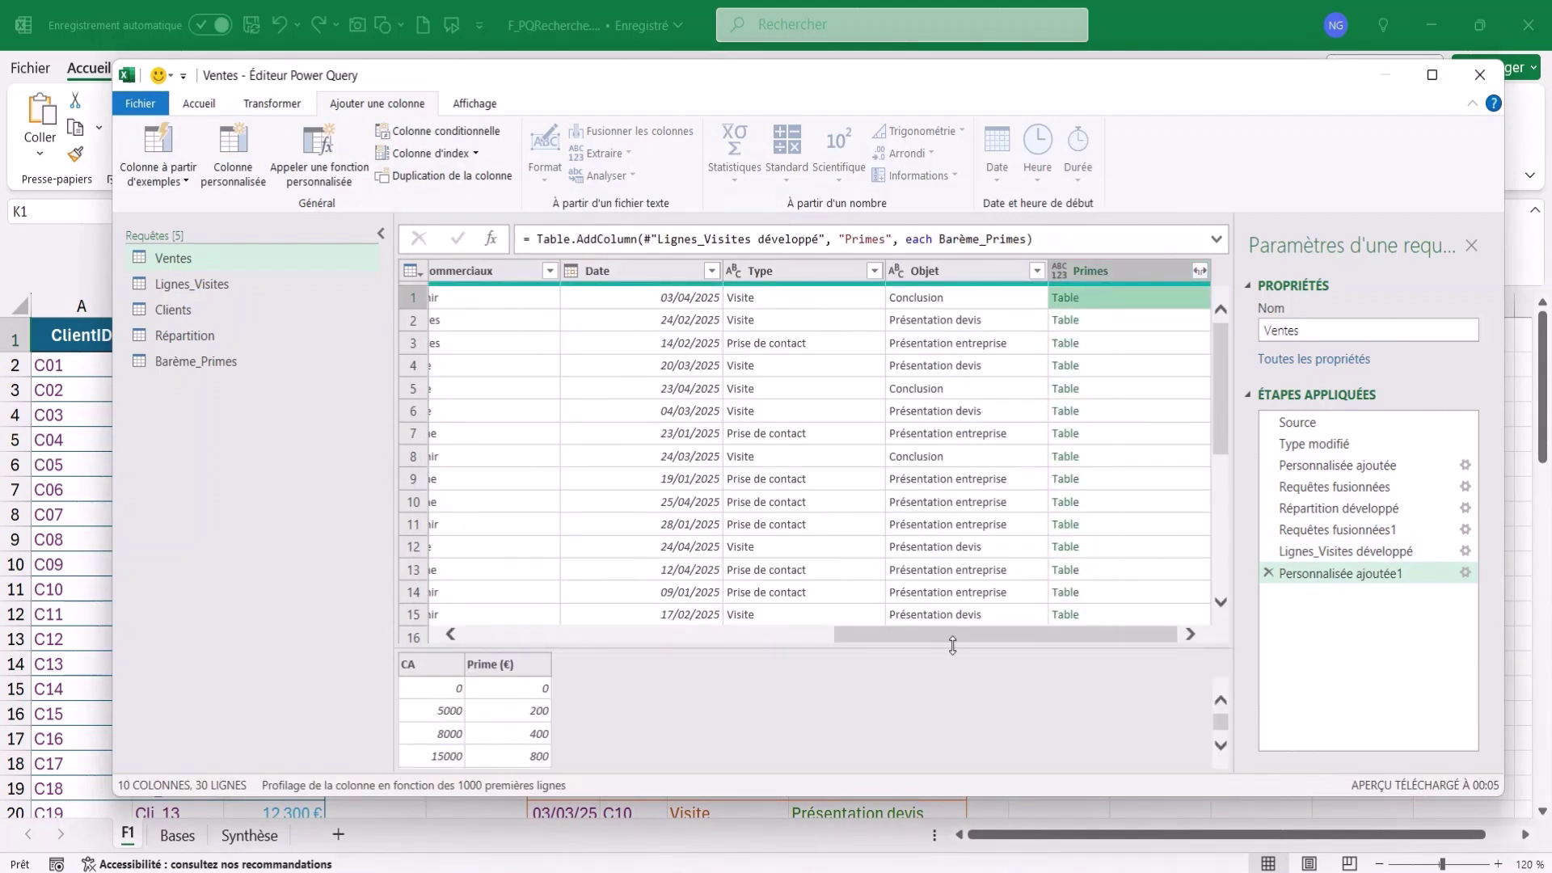
# Reopen the Primes column formula and put Table.SelectRows( in front of Barème_Primes
pyautogui.click(1465, 572)
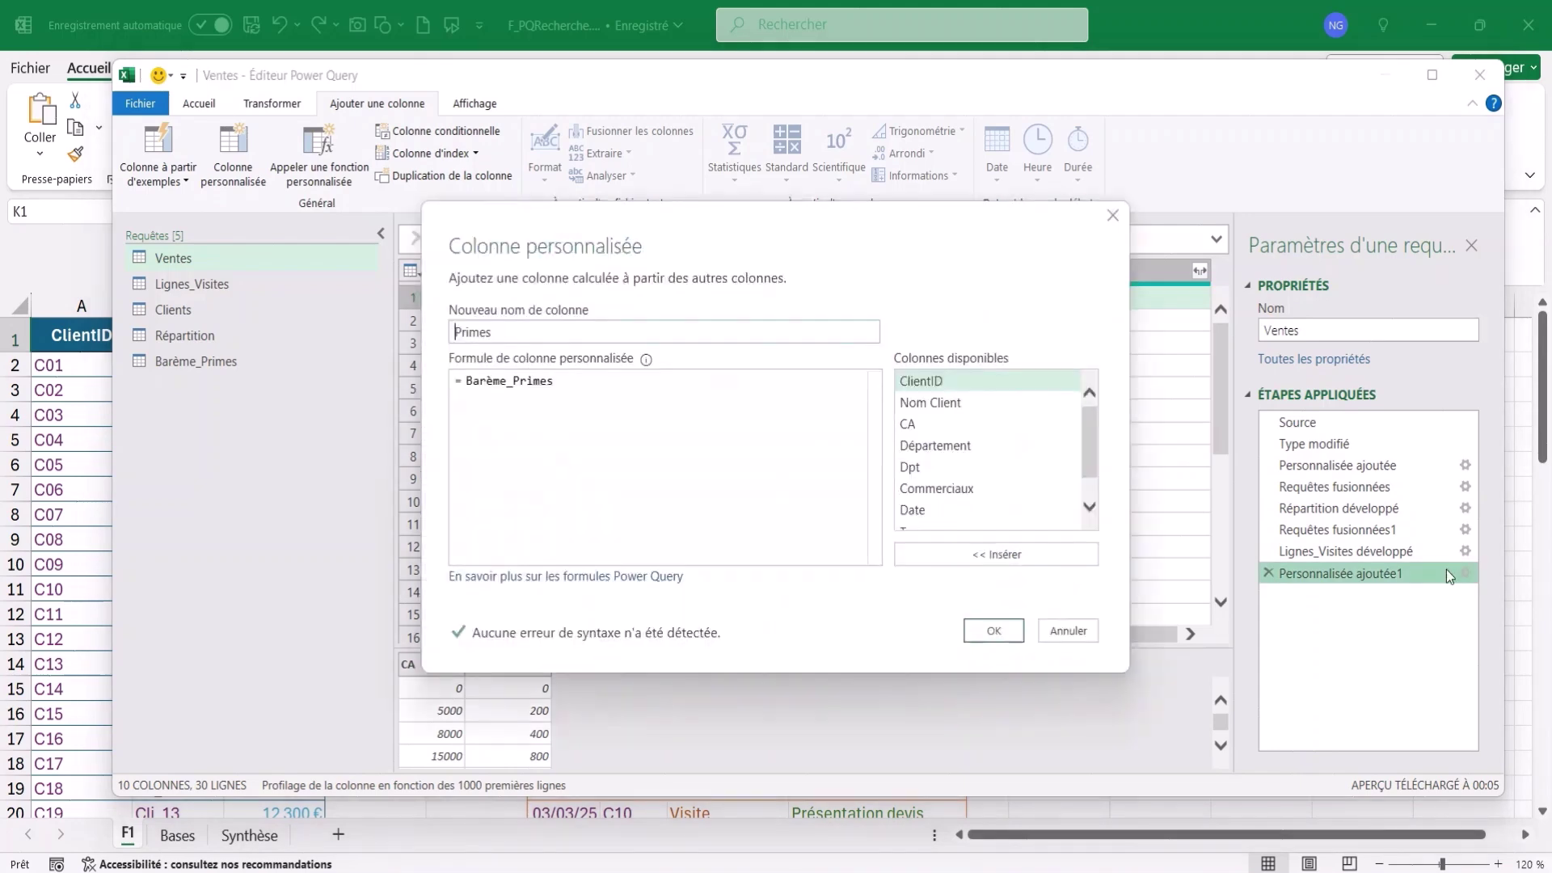
pyautogui.click(468, 379)
pyautogui.write('table.selec')
pyautogui.press('Down')
pyautogui.press('Tab')
pyautogui.write('(')
# Complete the Primes formula as Table.SelectRows( Barème_Primes, (x)=> x[CA]<[CA]), apply it, and preview the filtered tables of the first three rows
pyautogui.click(691, 385)
pyautogui.write(', (')
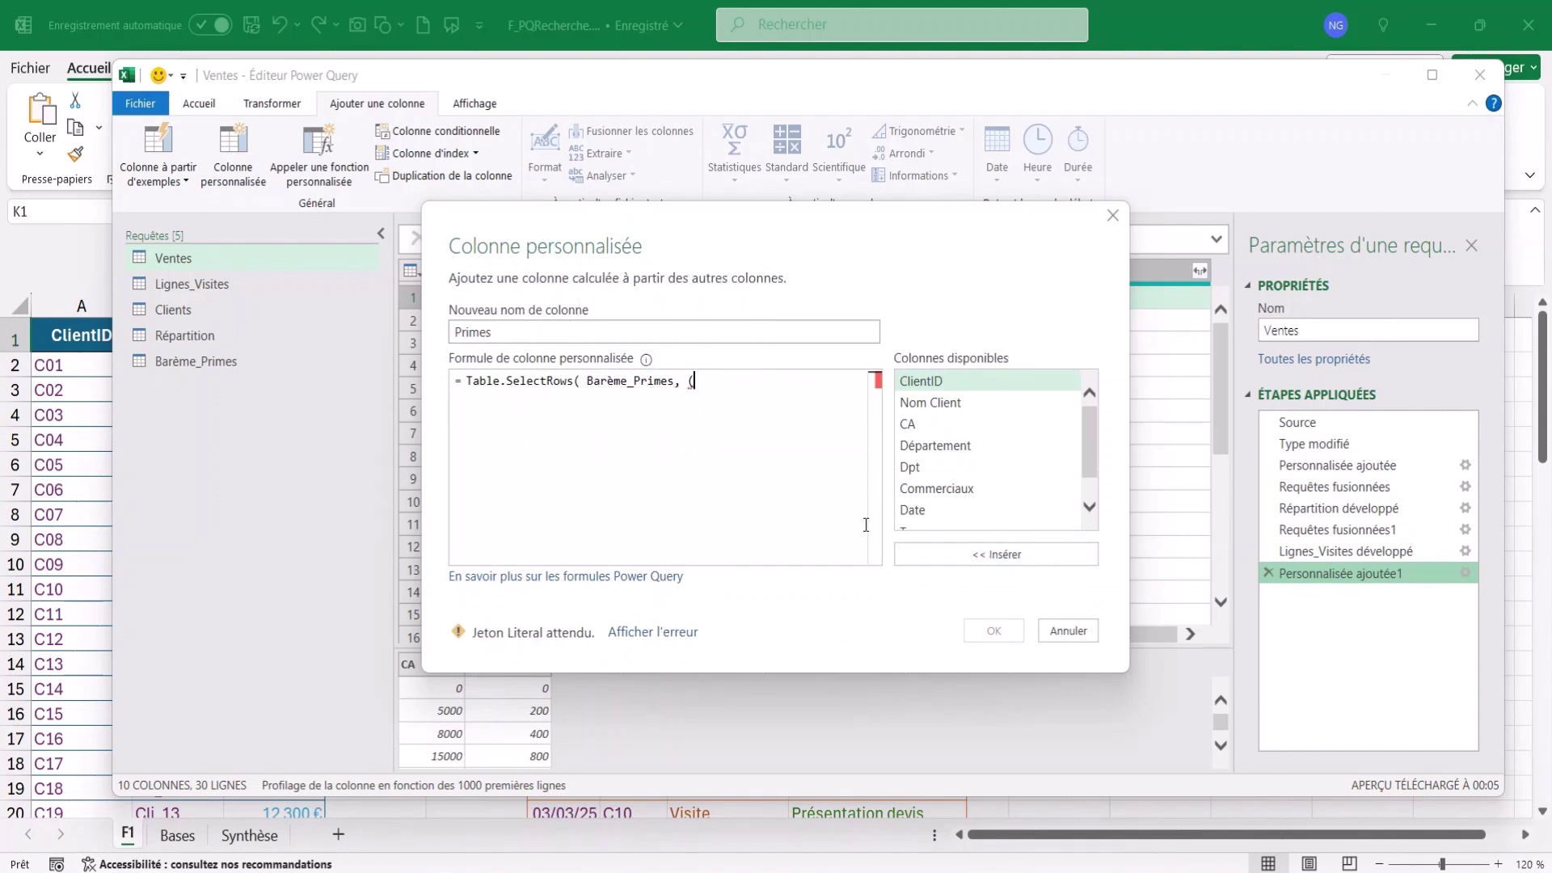
pyautogui.write('x)=> x')
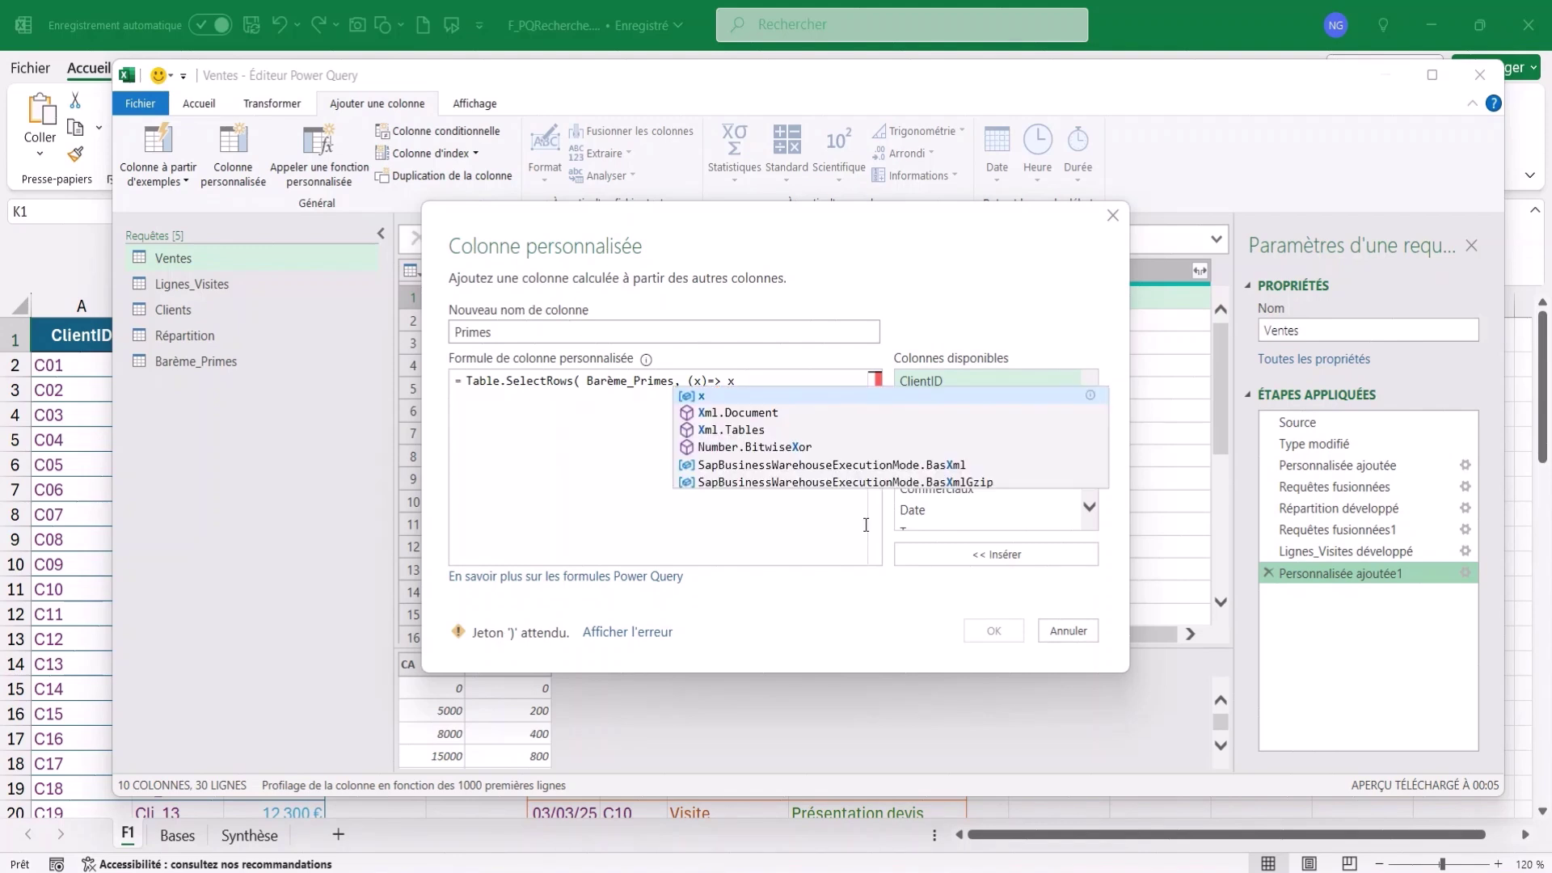
pyautogui.write('[CA')
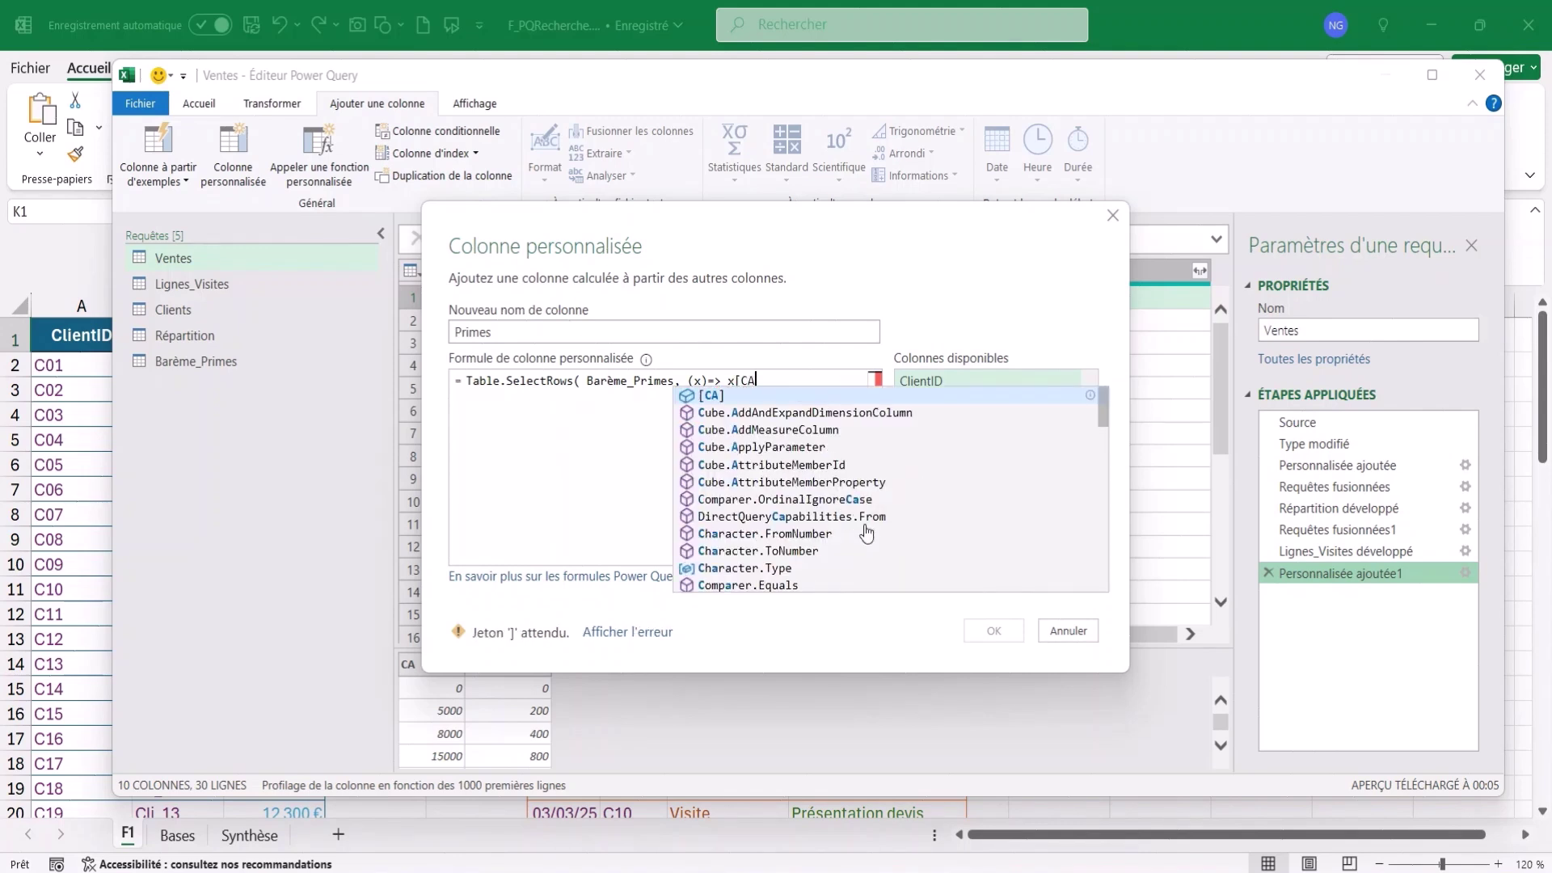
pyautogui.write(']')
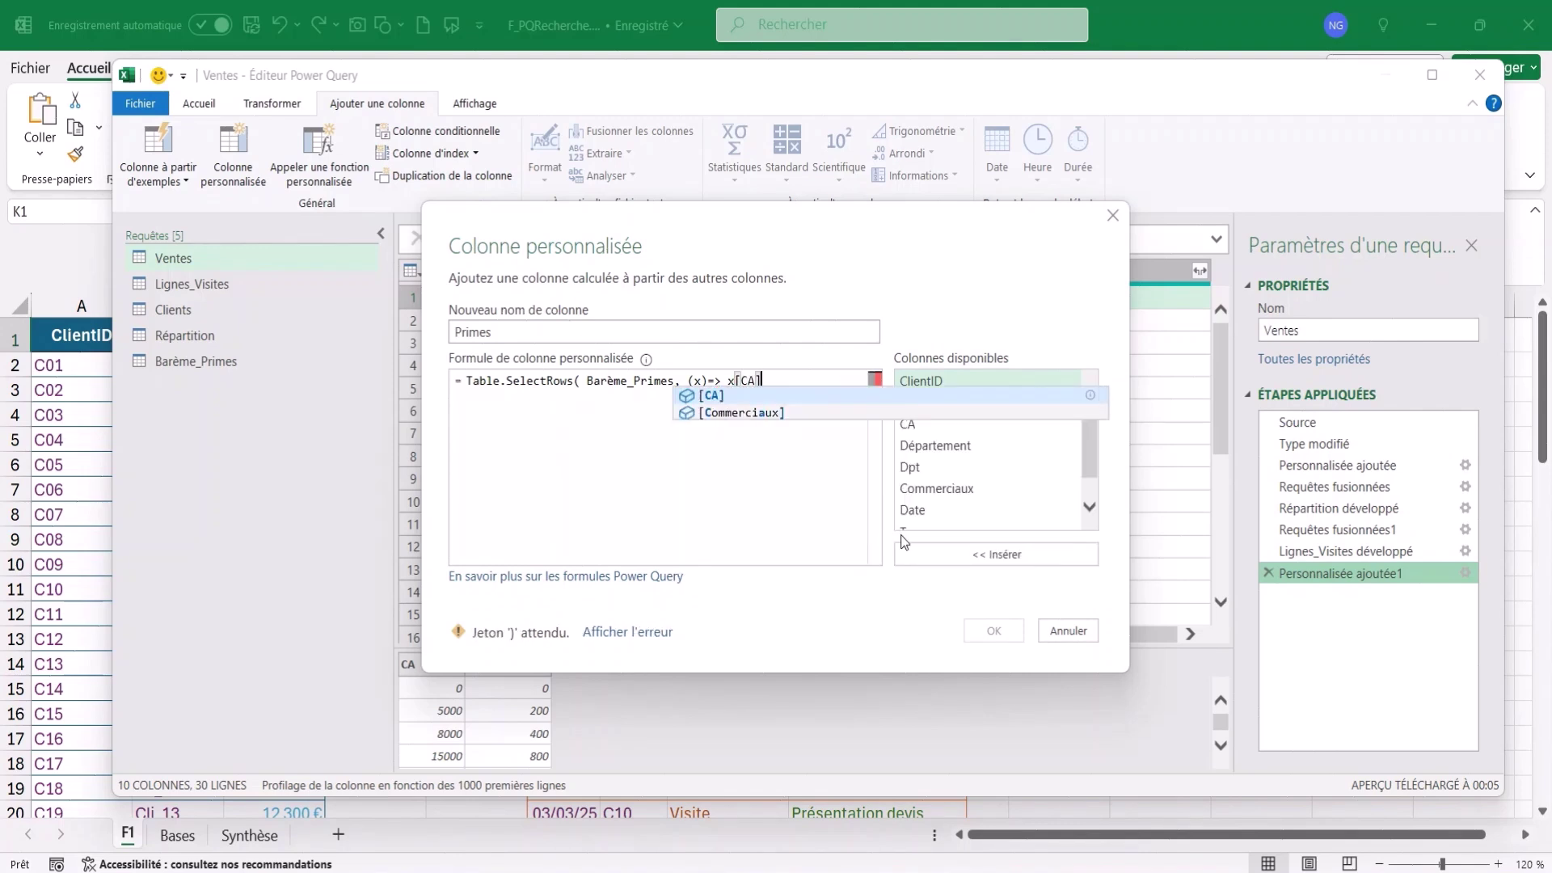
pyautogui.write('<')
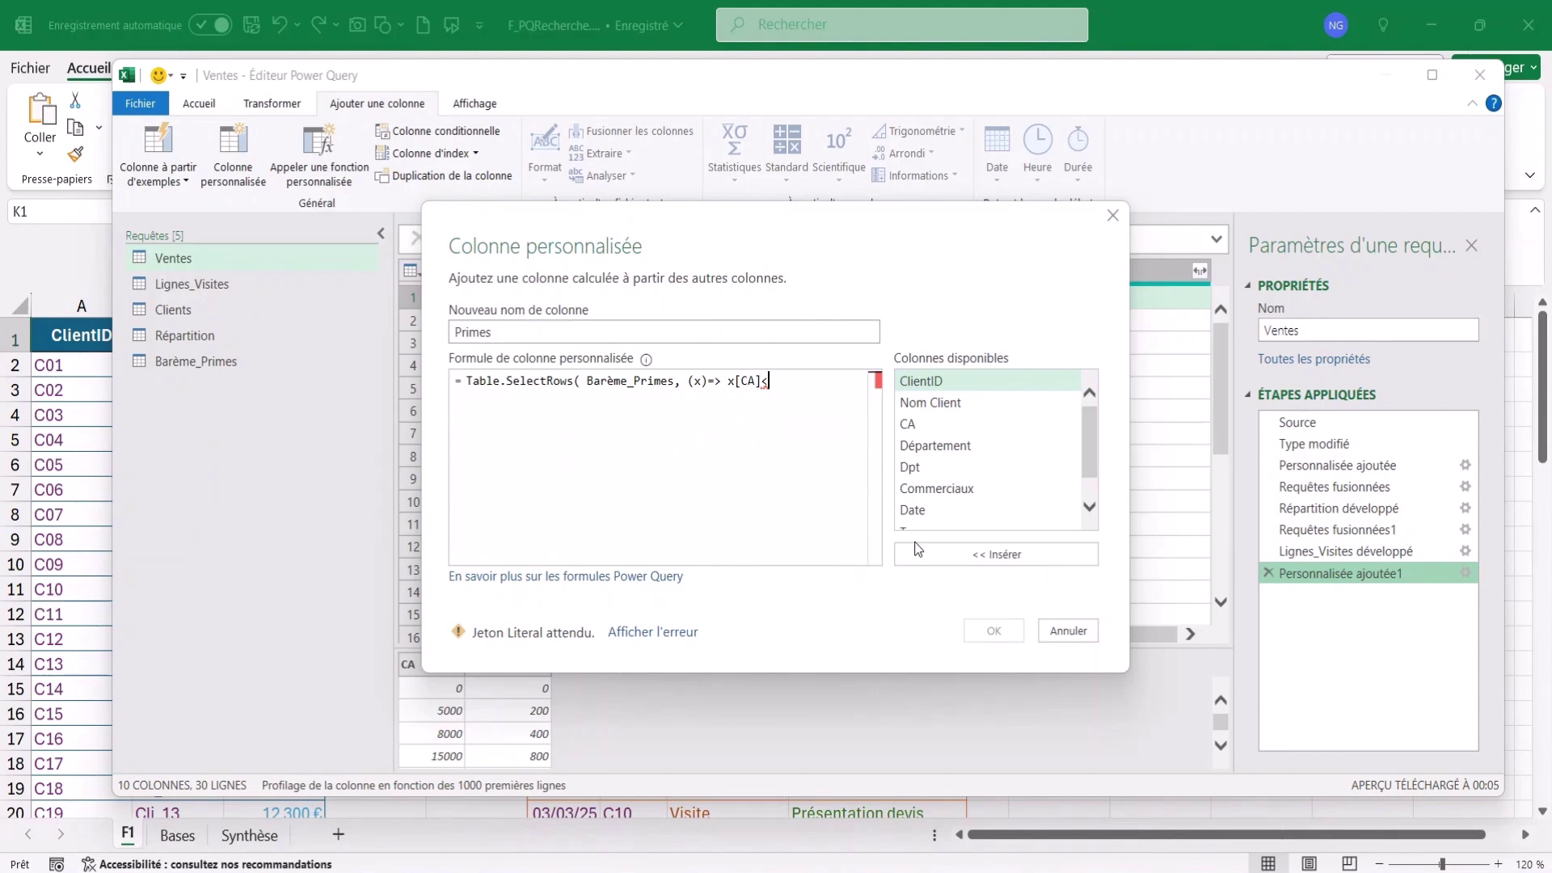
pyautogui.write('[CA')
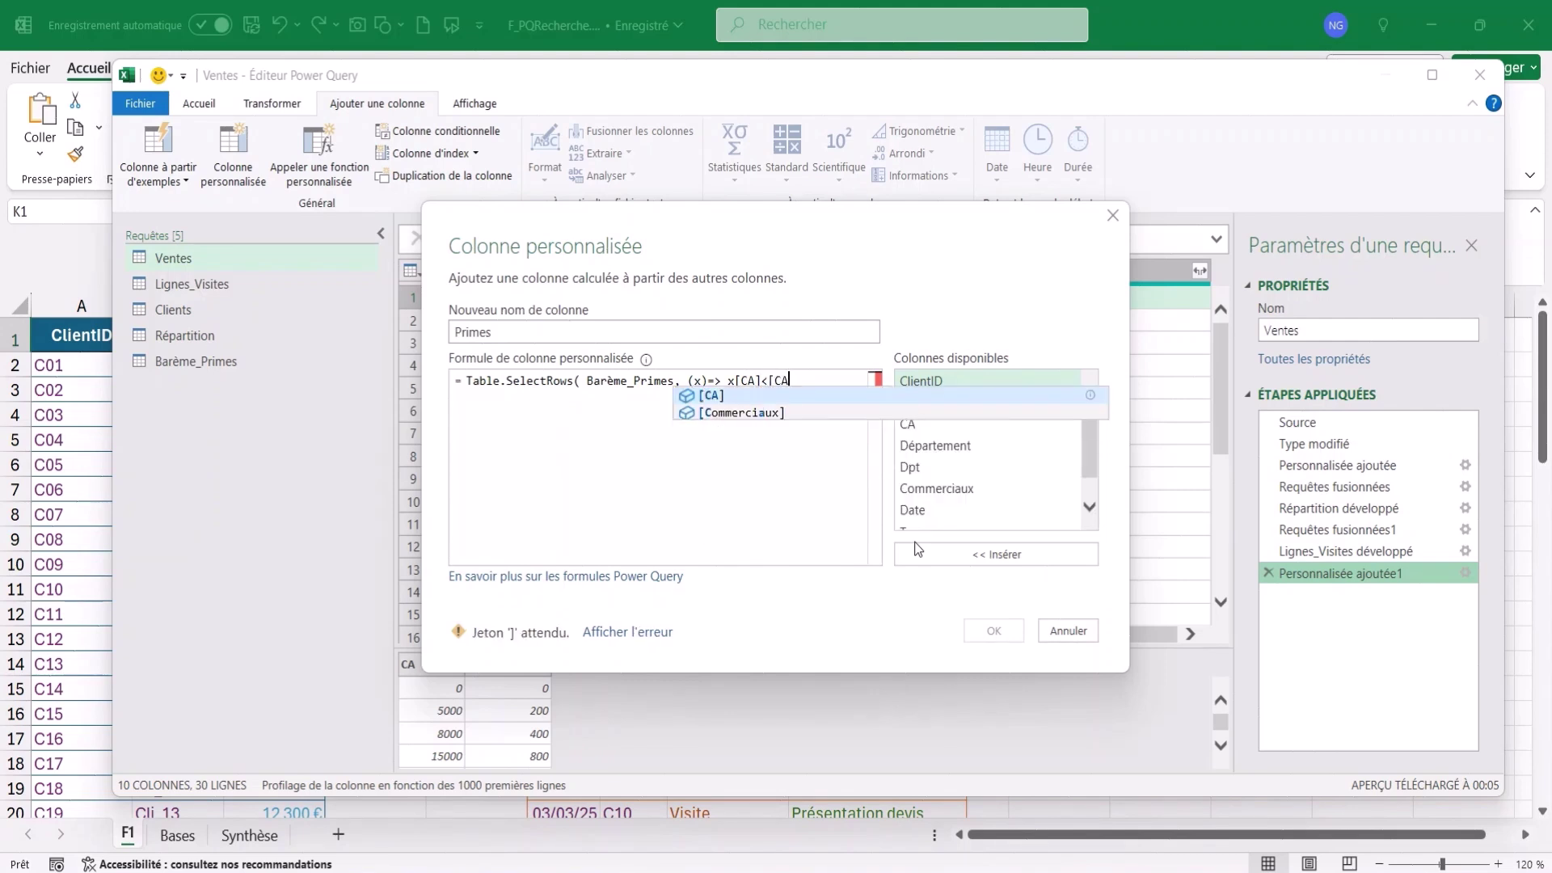
pyautogui.write('])')
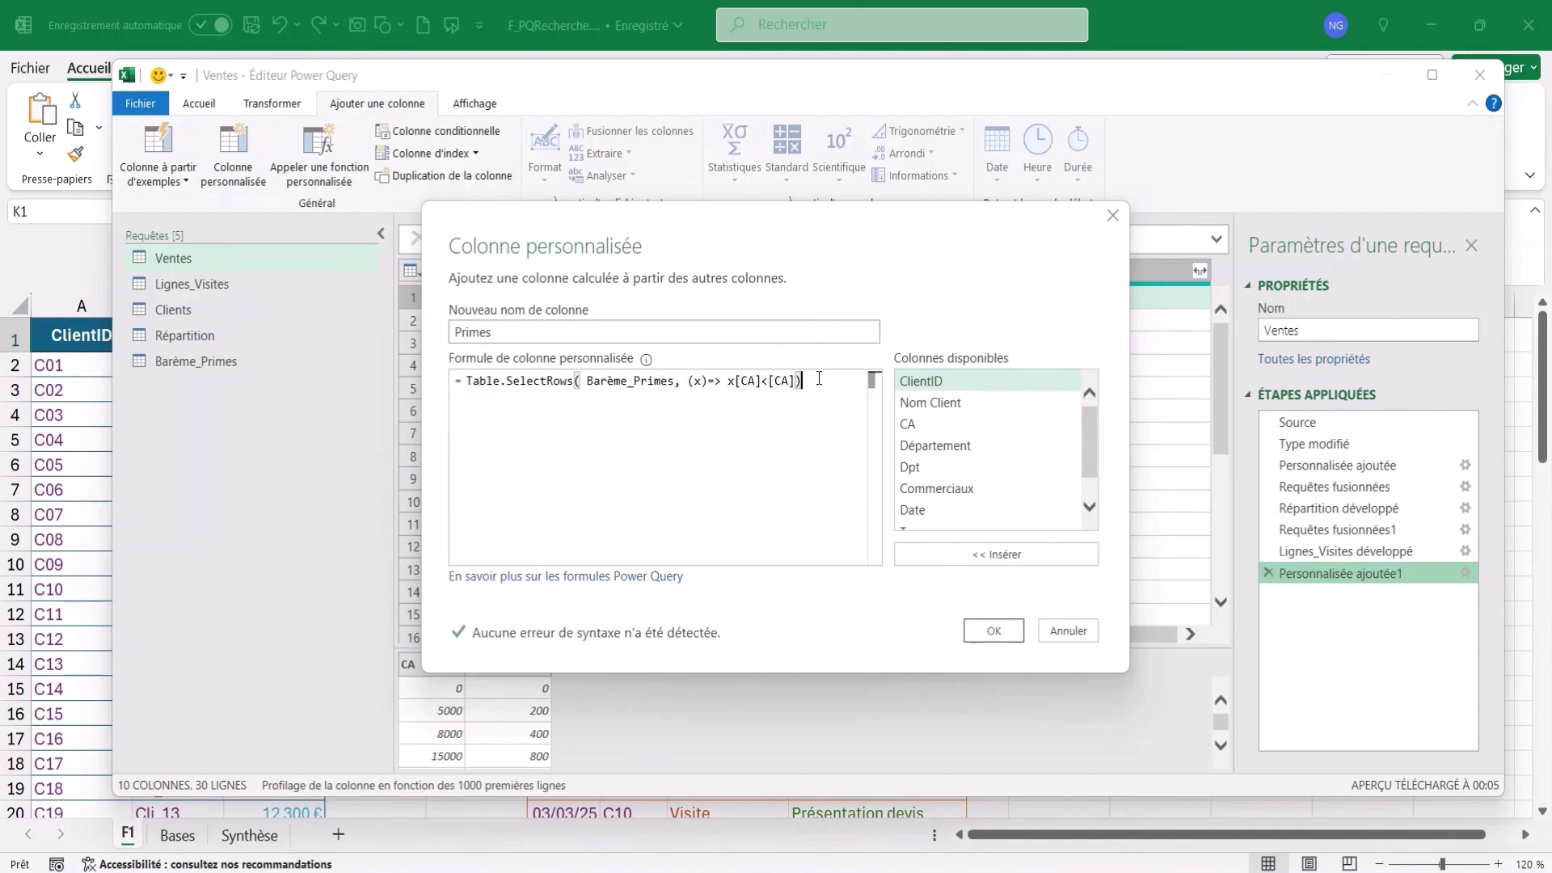
pyautogui.click(995, 629)
pyautogui.click(1111, 299)
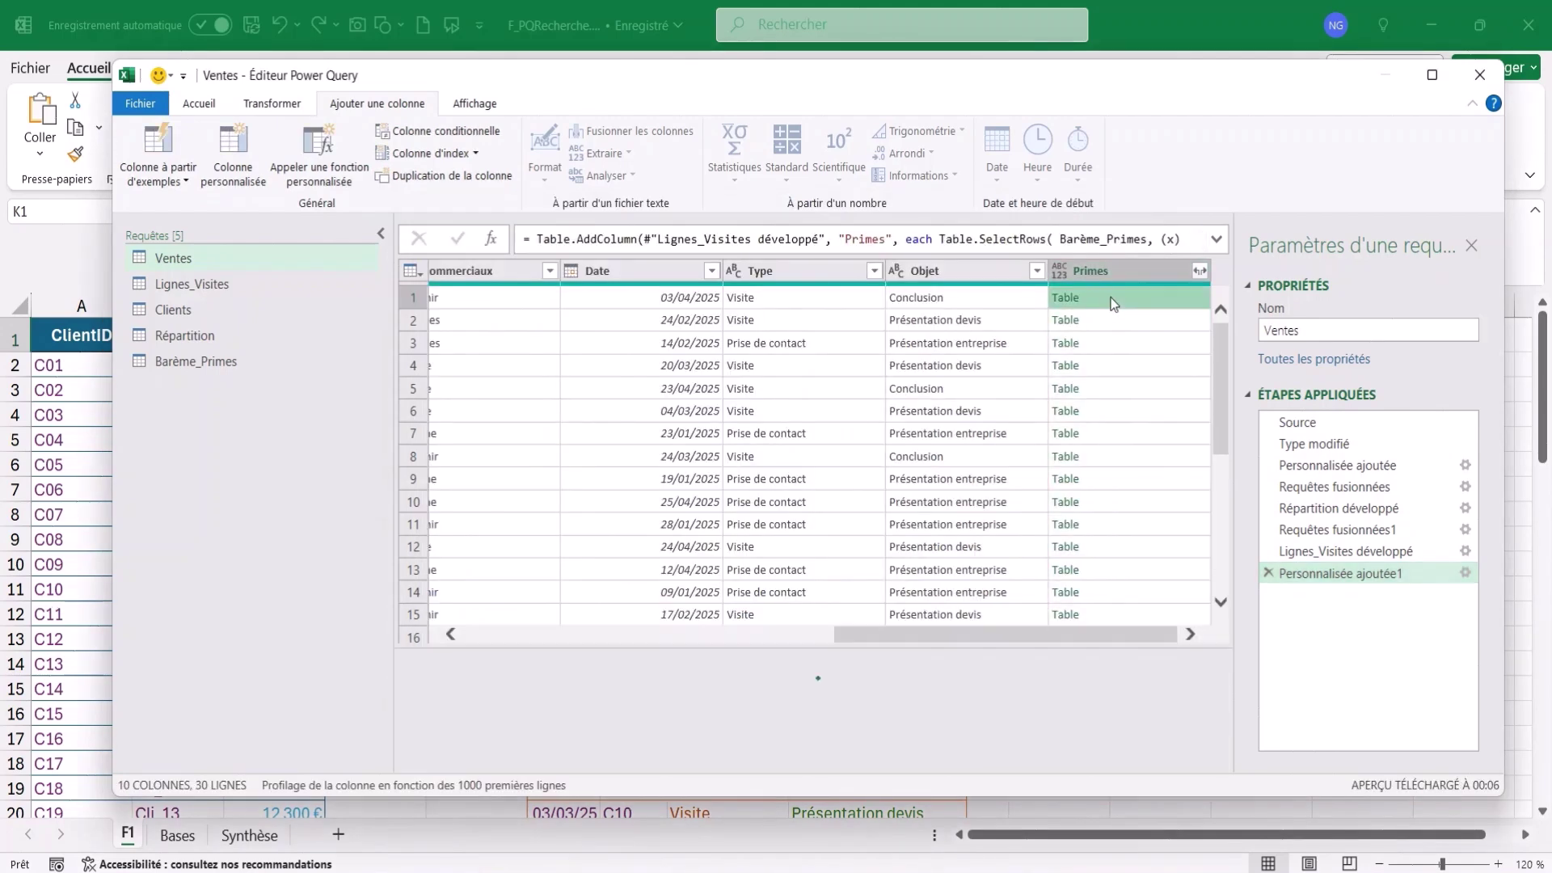
pyautogui.click(1111, 320)
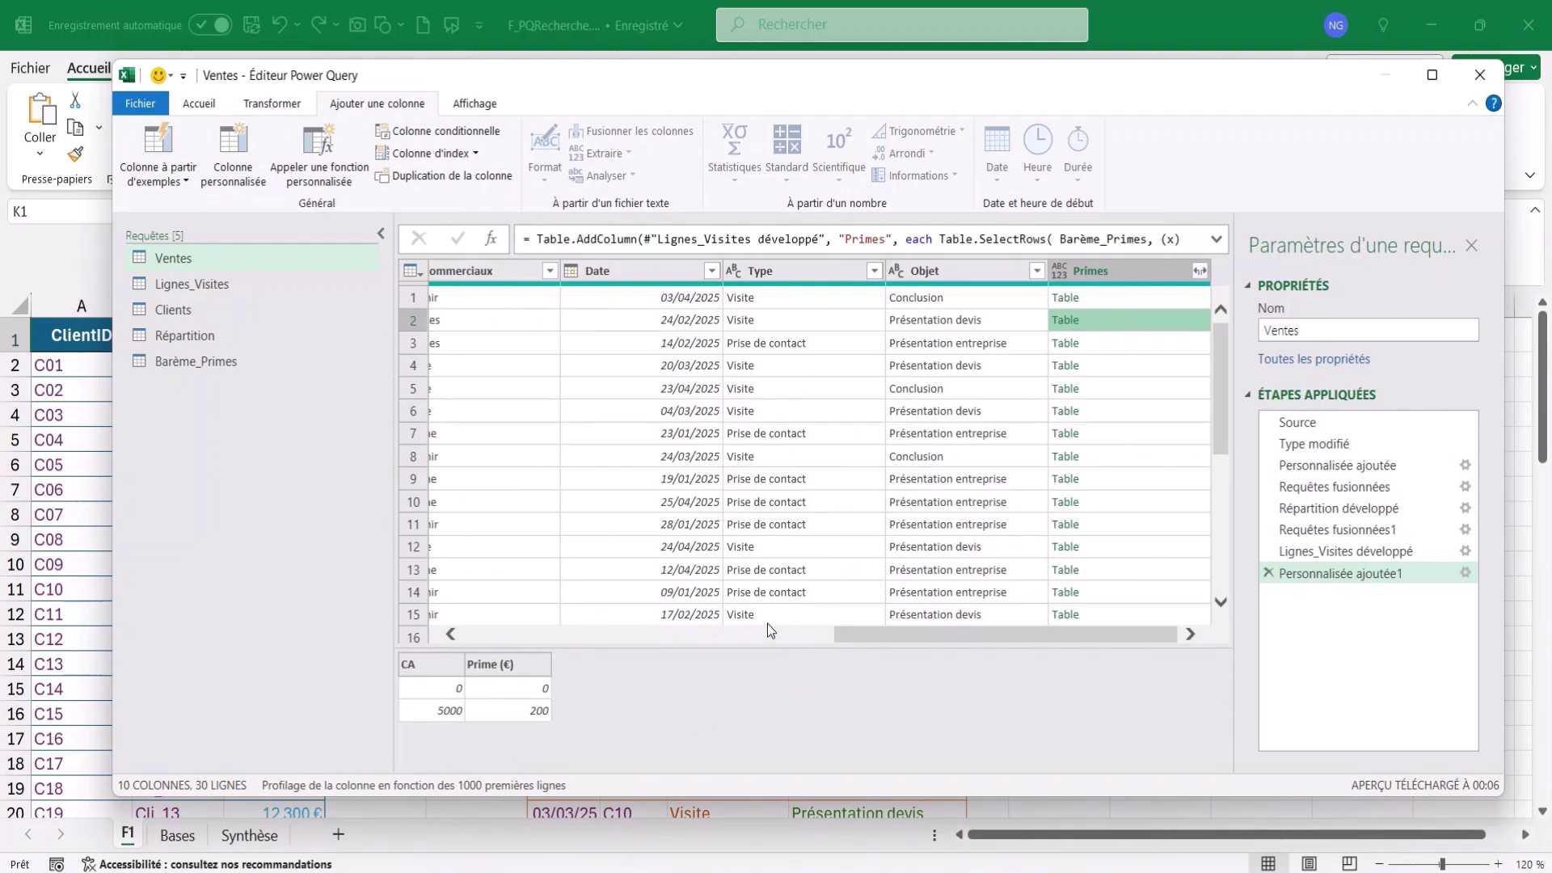
pyautogui.click(1107, 346)
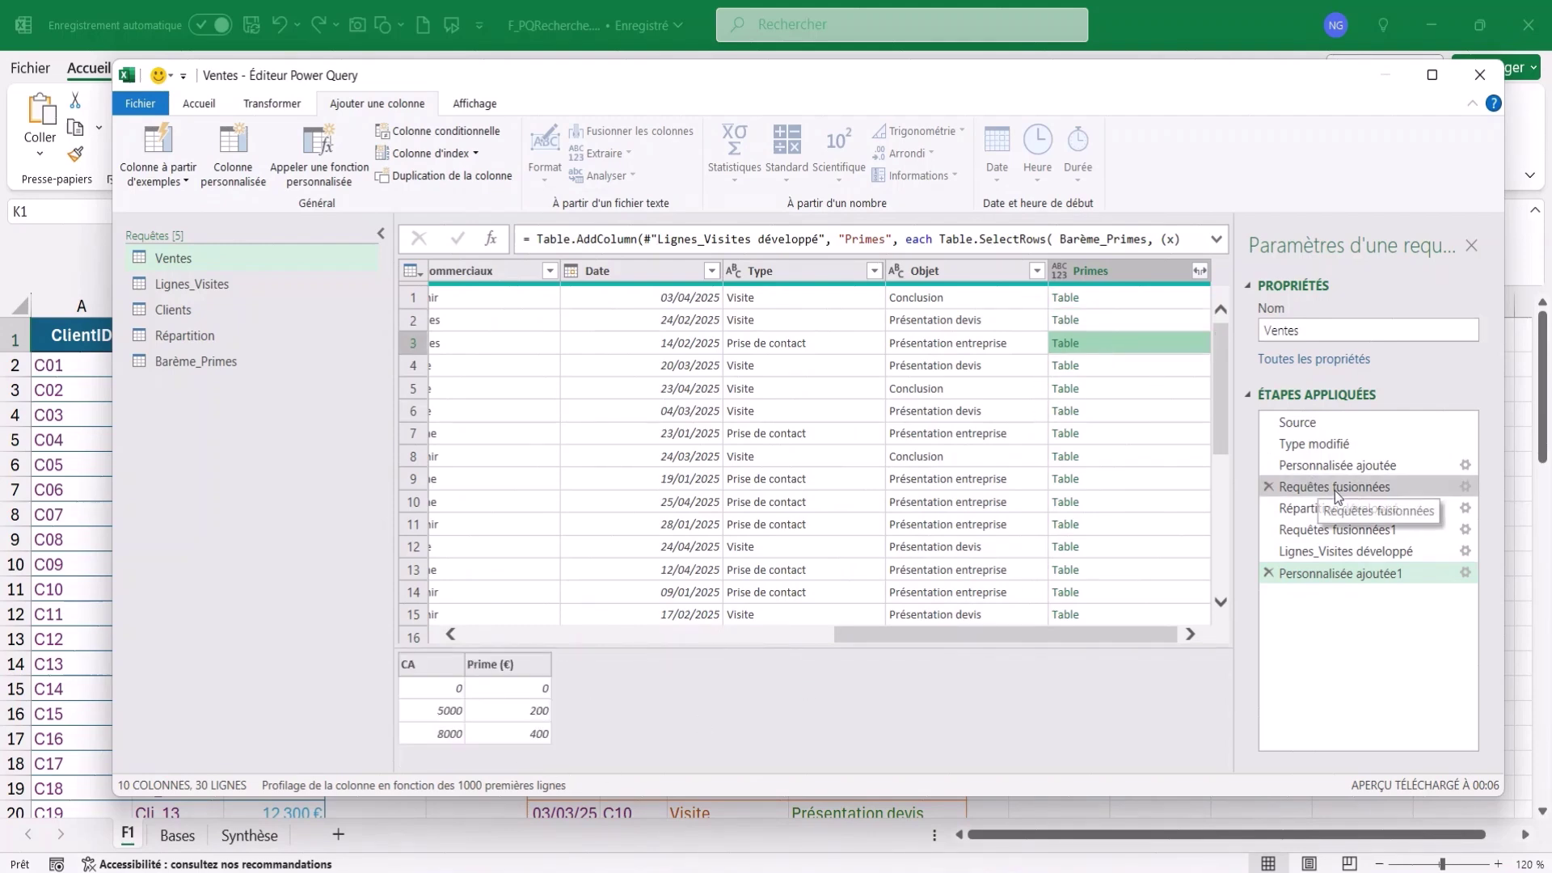
# Reopen the Primes column formula and wrap it in Table.Sort( with the sort criterion {"CA", Order.Descending}
pyautogui.click(1464, 572)
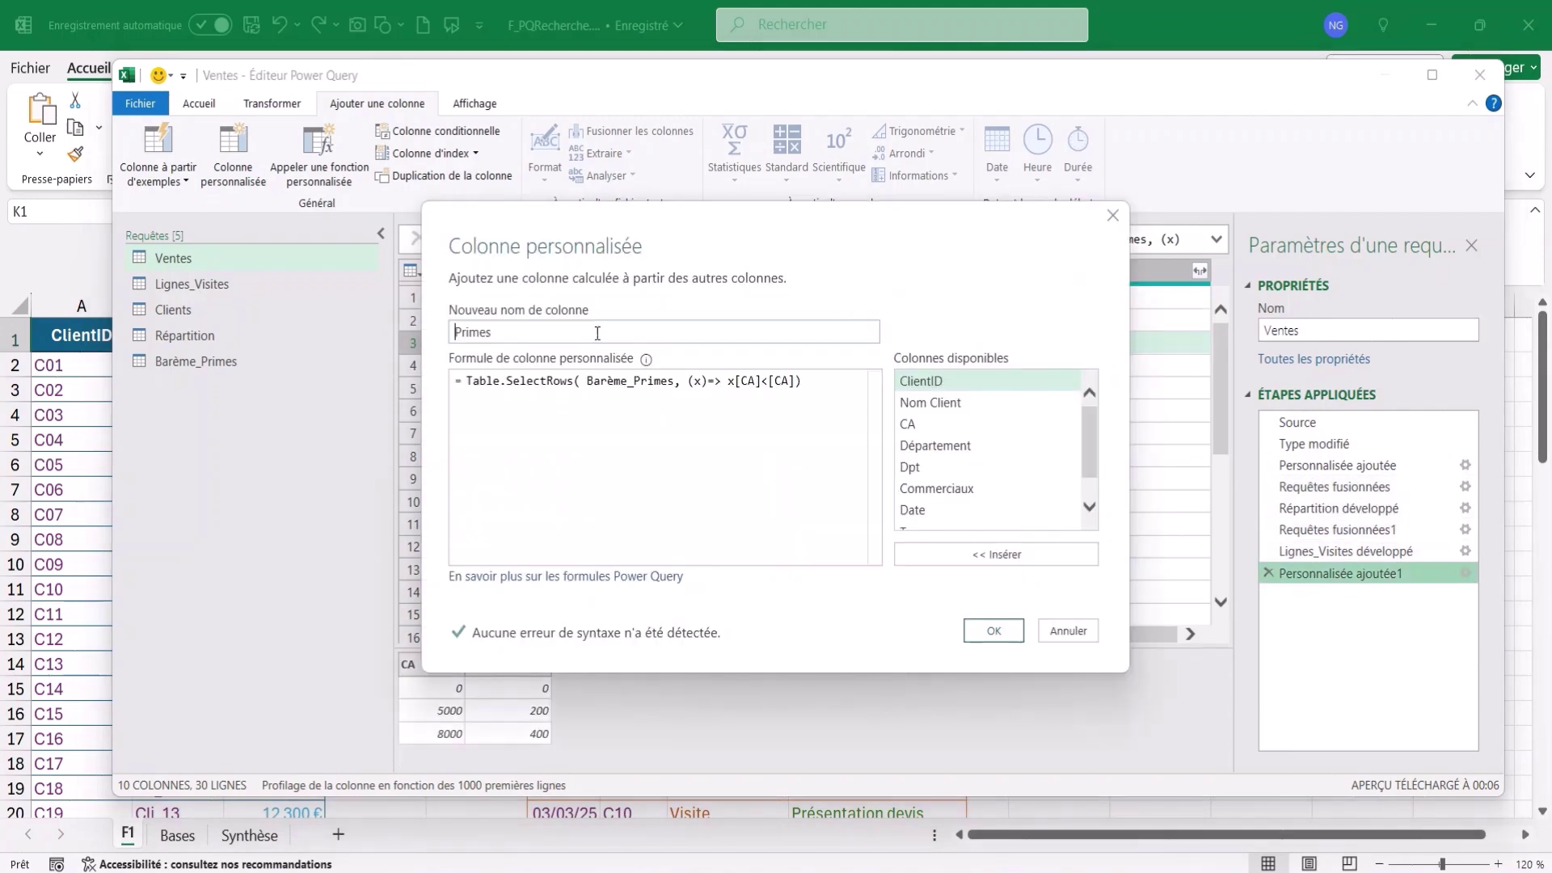
pyautogui.click(468, 382)
pyautogui.write('tablesor')
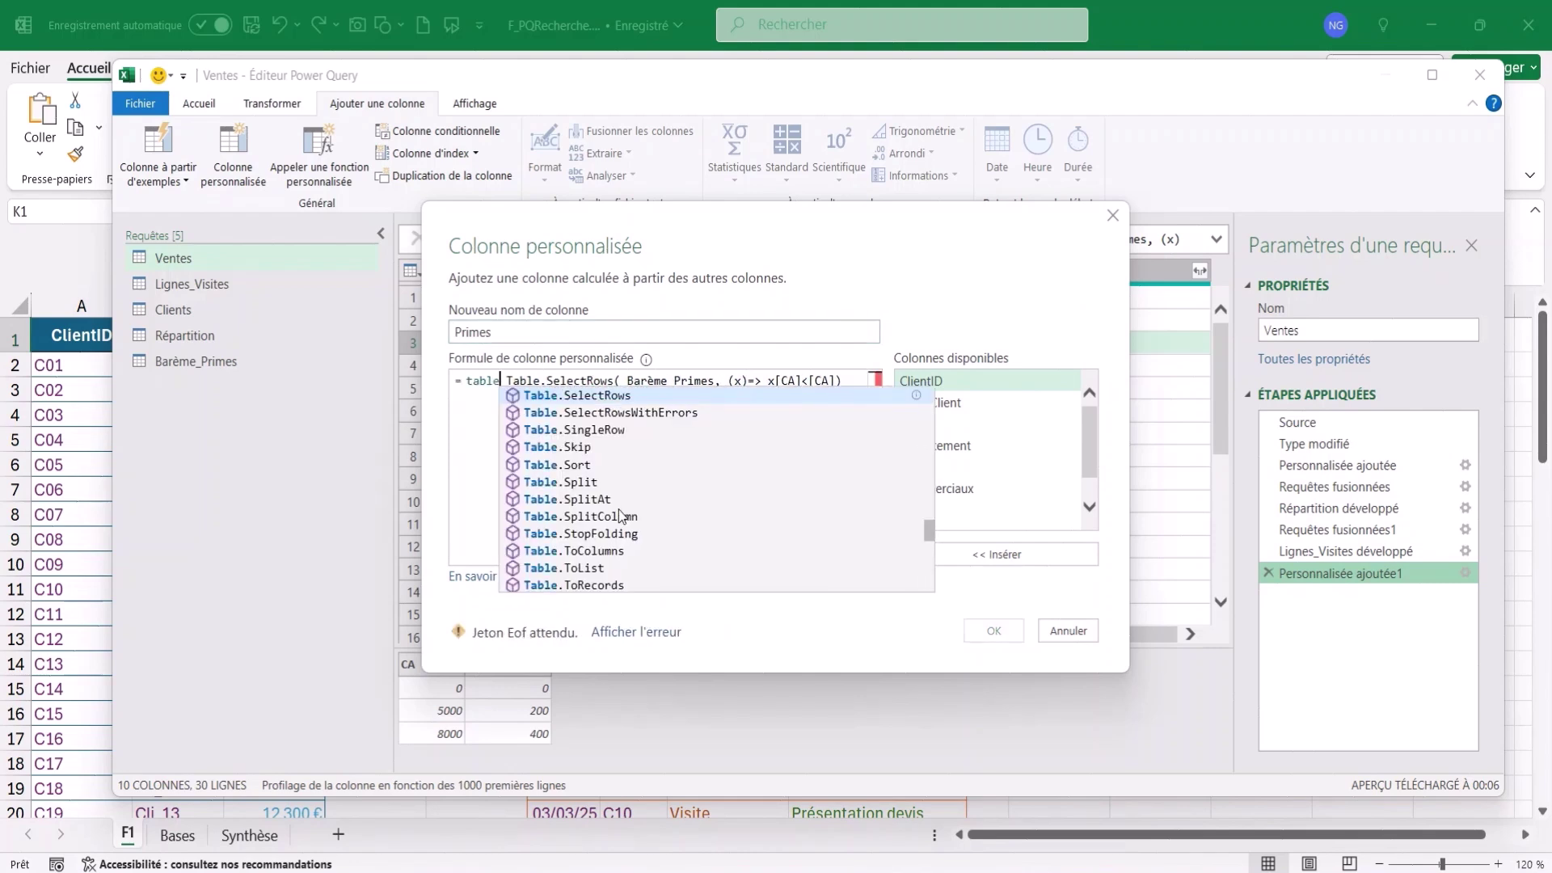
pyautogui.press('Tab')
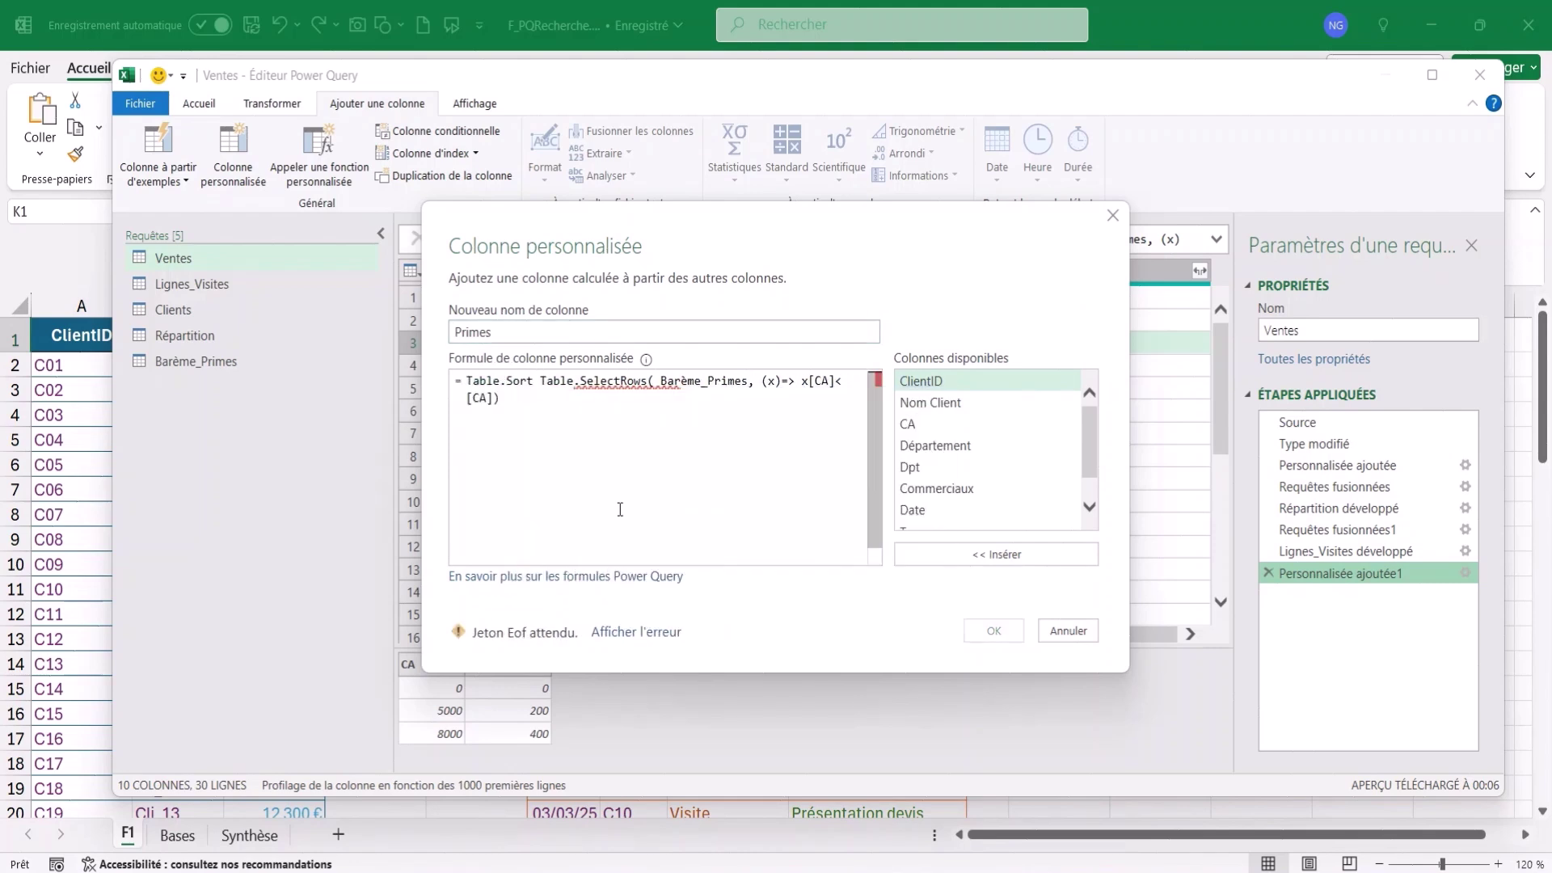
pyautogui.write('(x)=>')
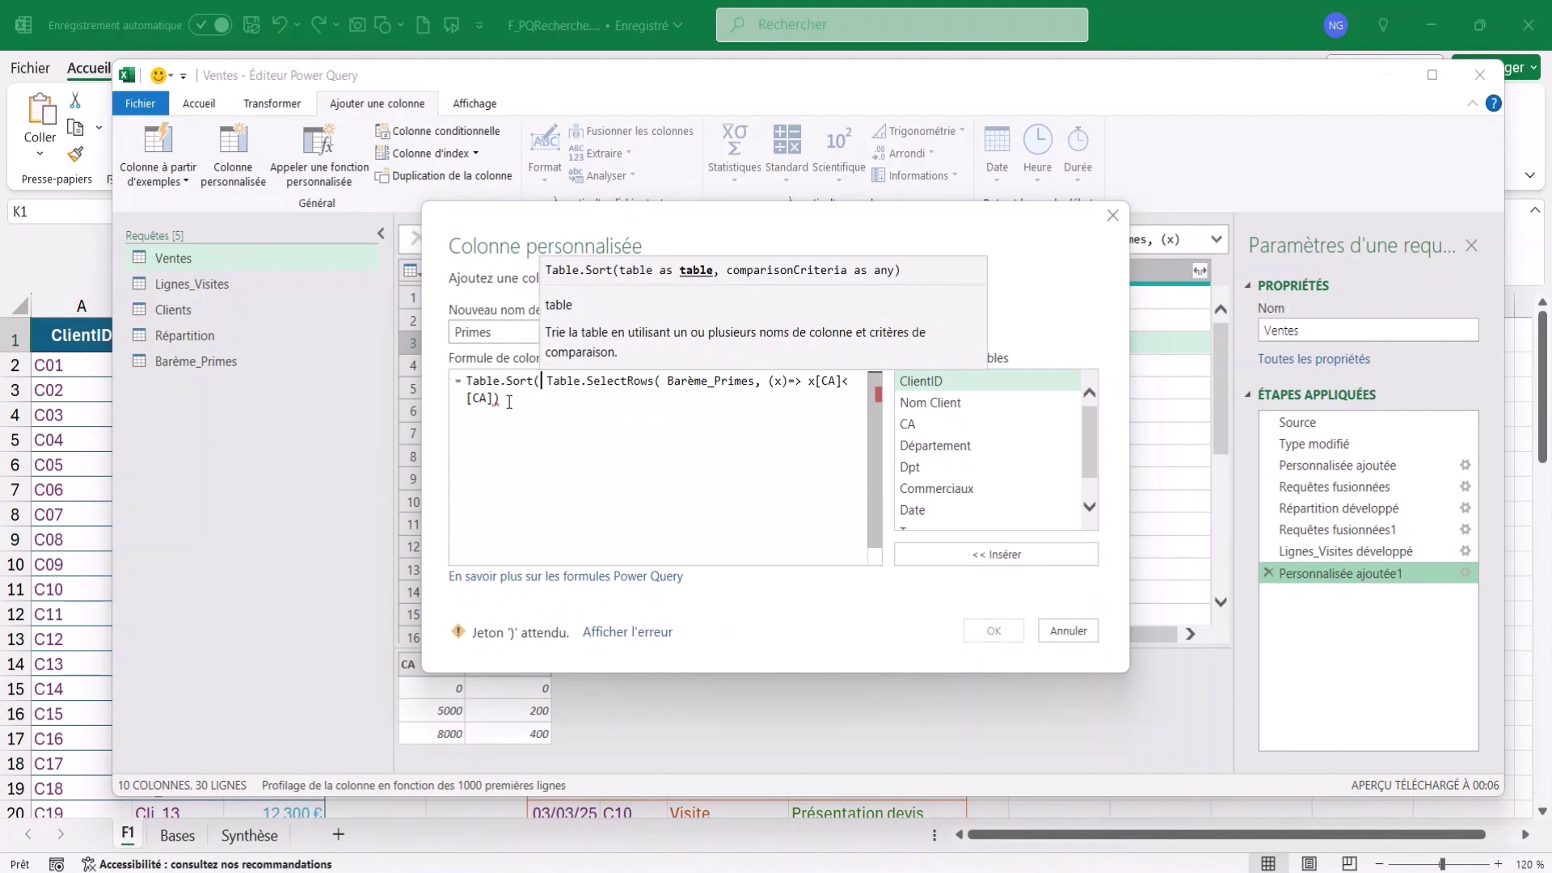
pyautogui.write(' x[CA]<[CA]),')
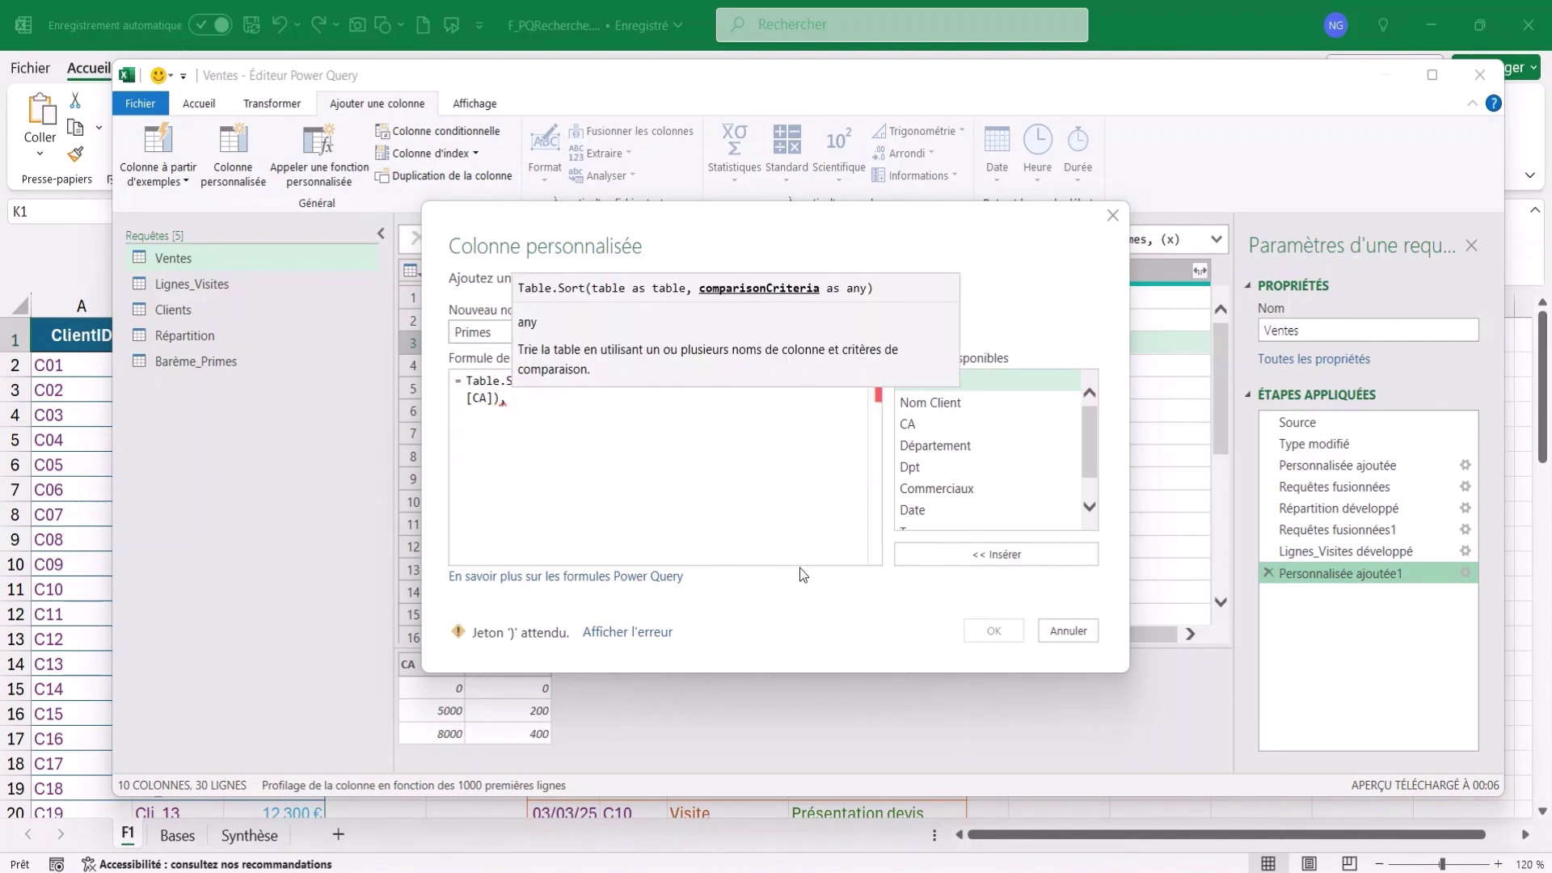
pyautogui.write(' {"CA')
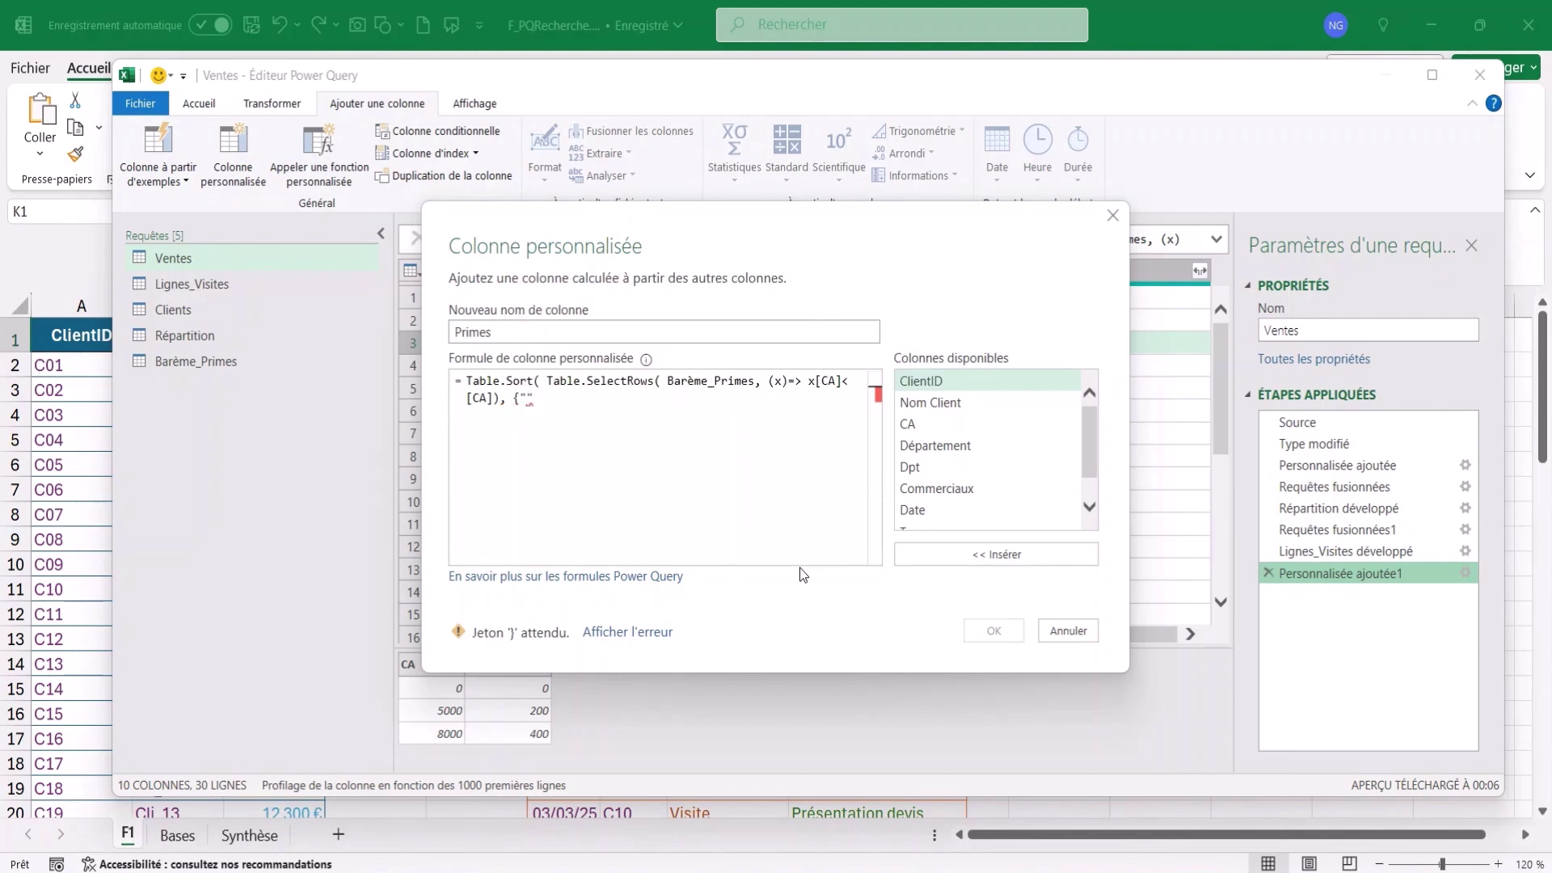
pyautogui.write('", Order.Descending')
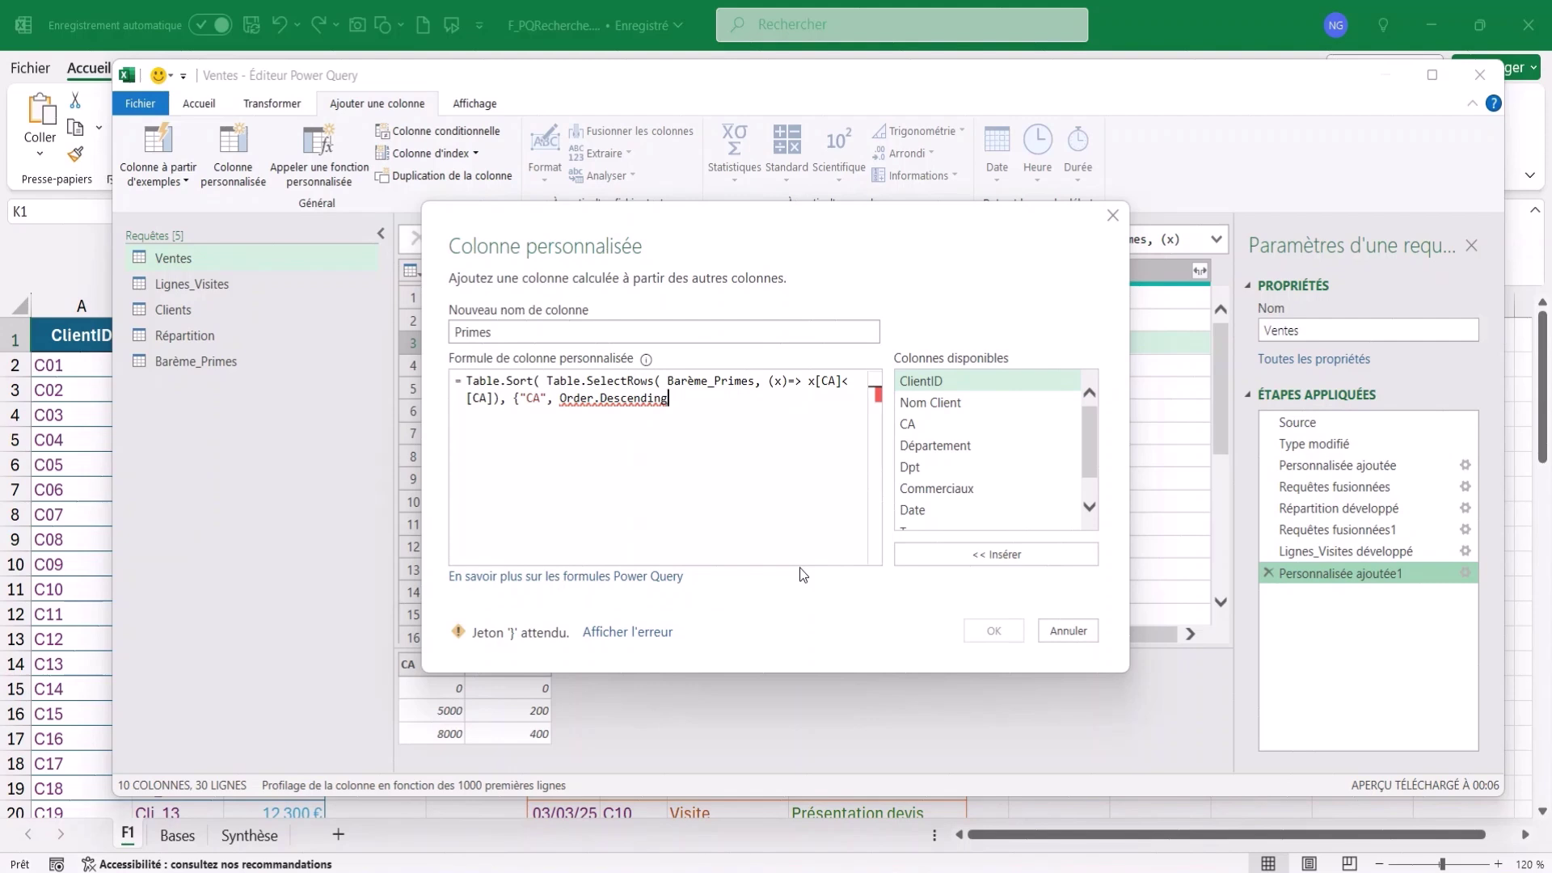
pyautogui.write('})')
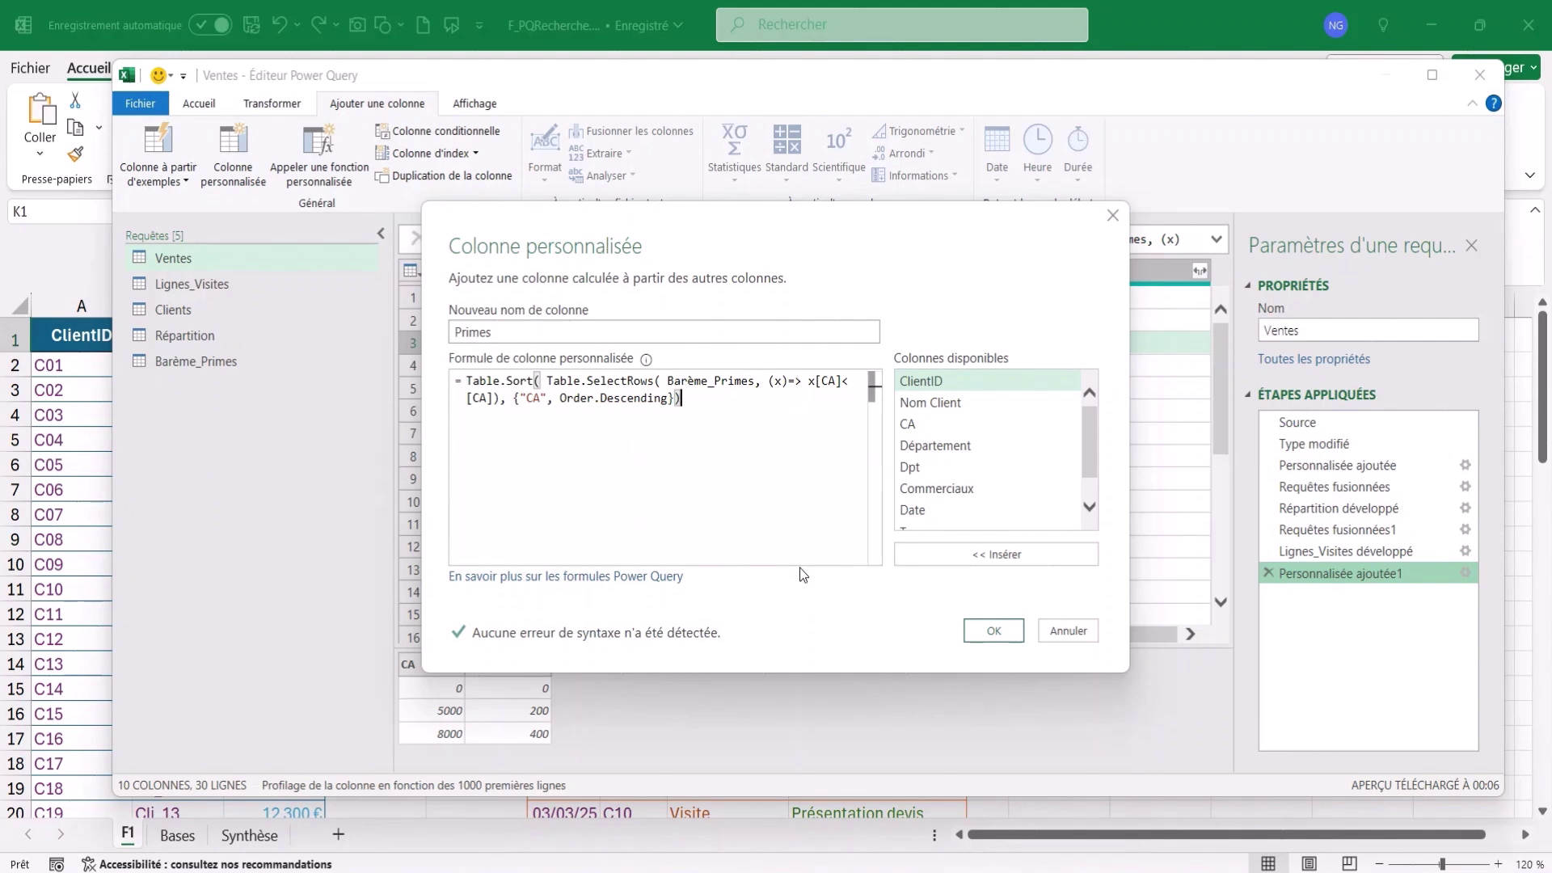
# Append [#"Prime (€)"]{0} to the sorted table in the Primes formula and apply the change
pyautogui.write('[')
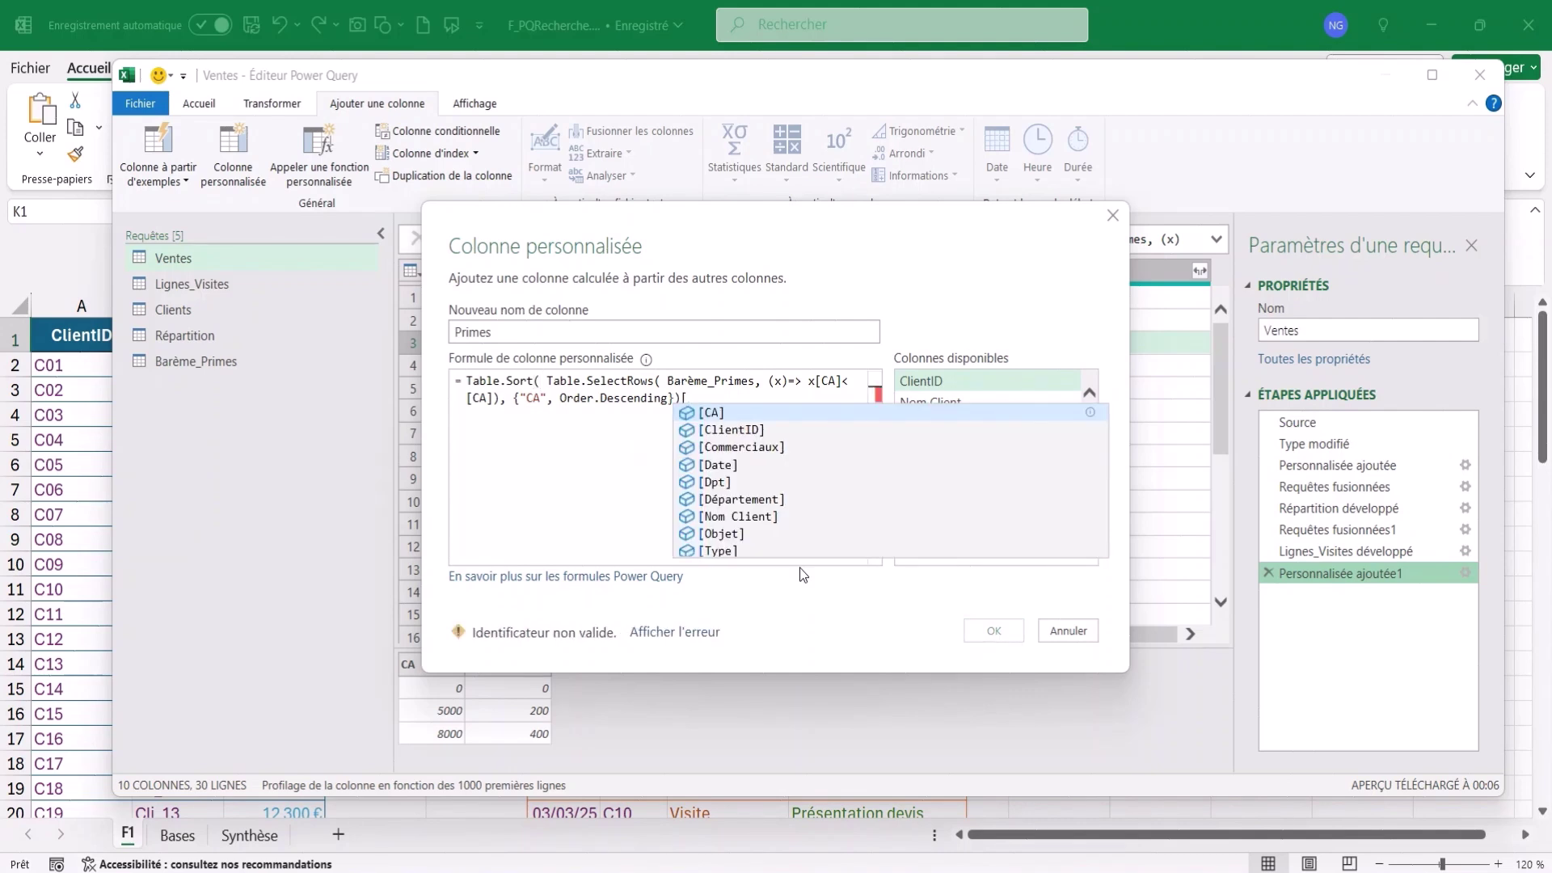
pyautogui.write('#')
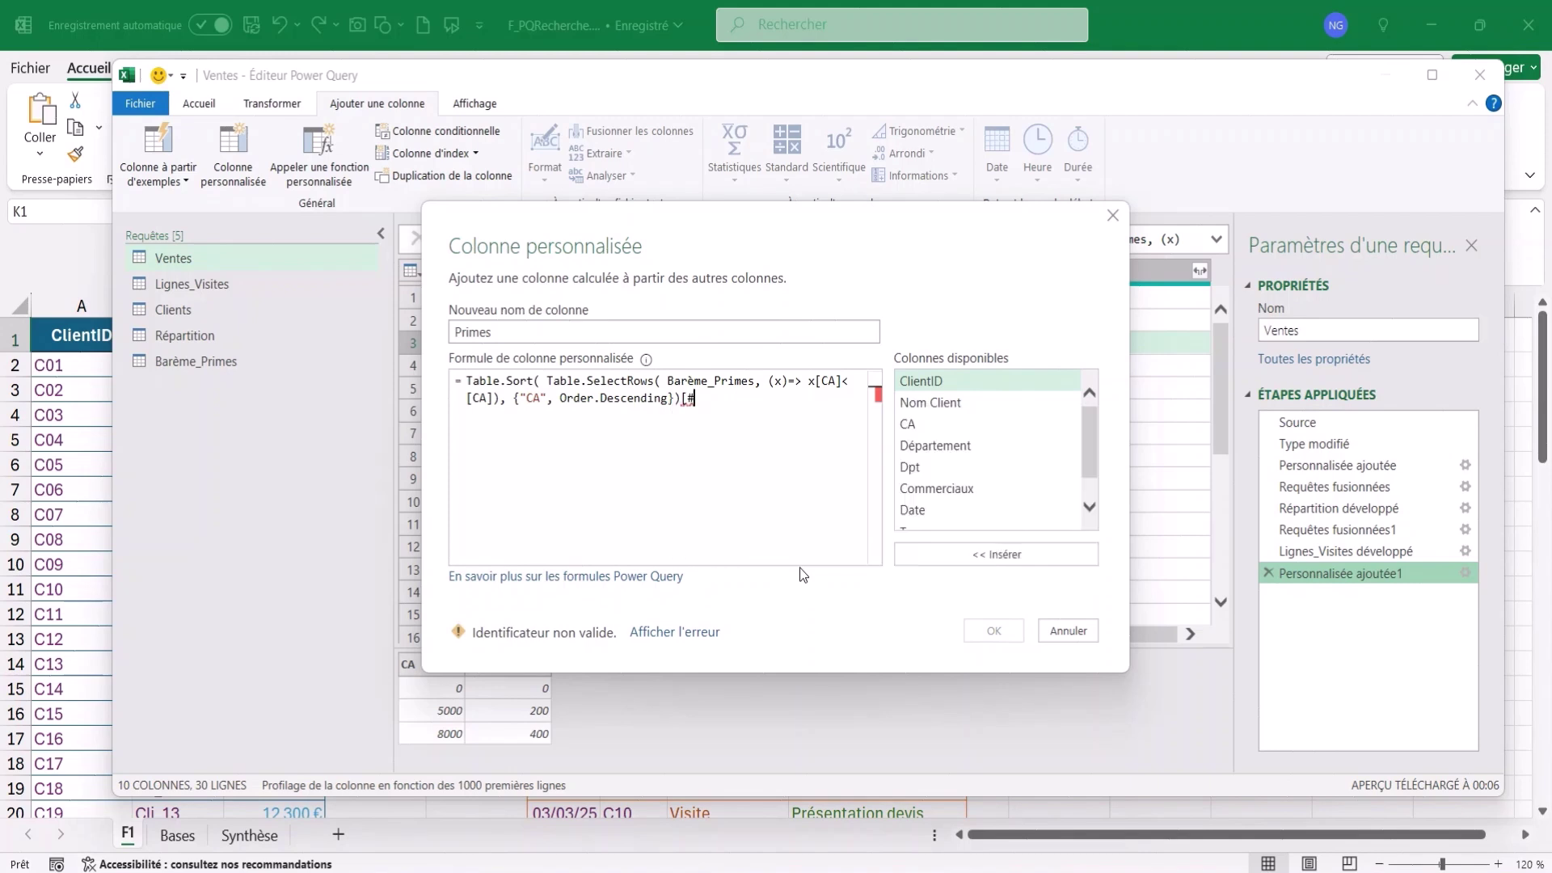
pyautogui.write('"')
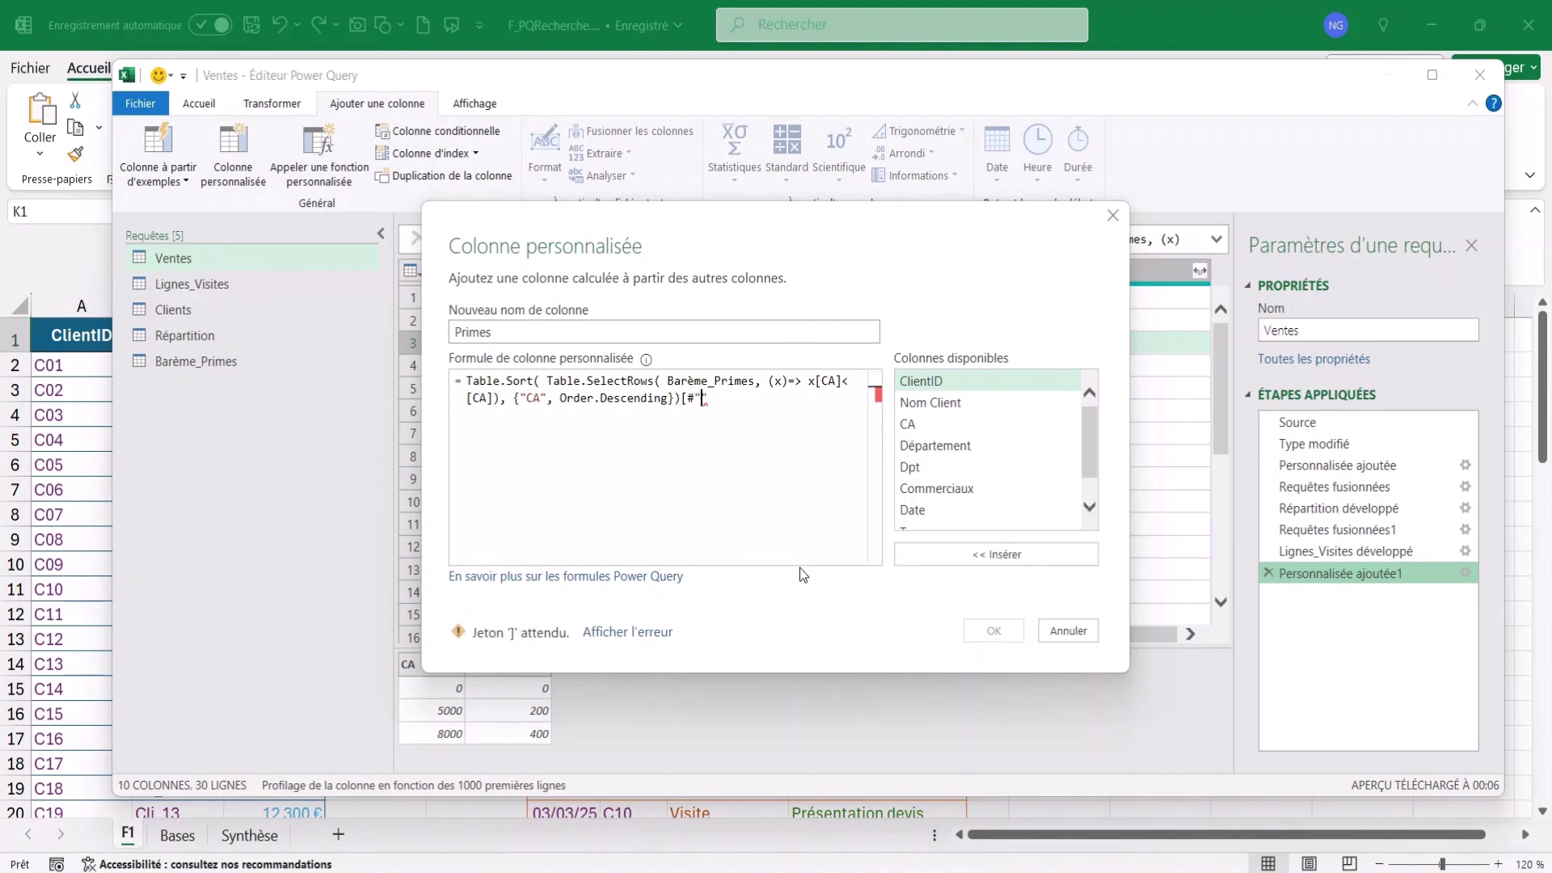
pyautogui.write('Prime (€)"]')
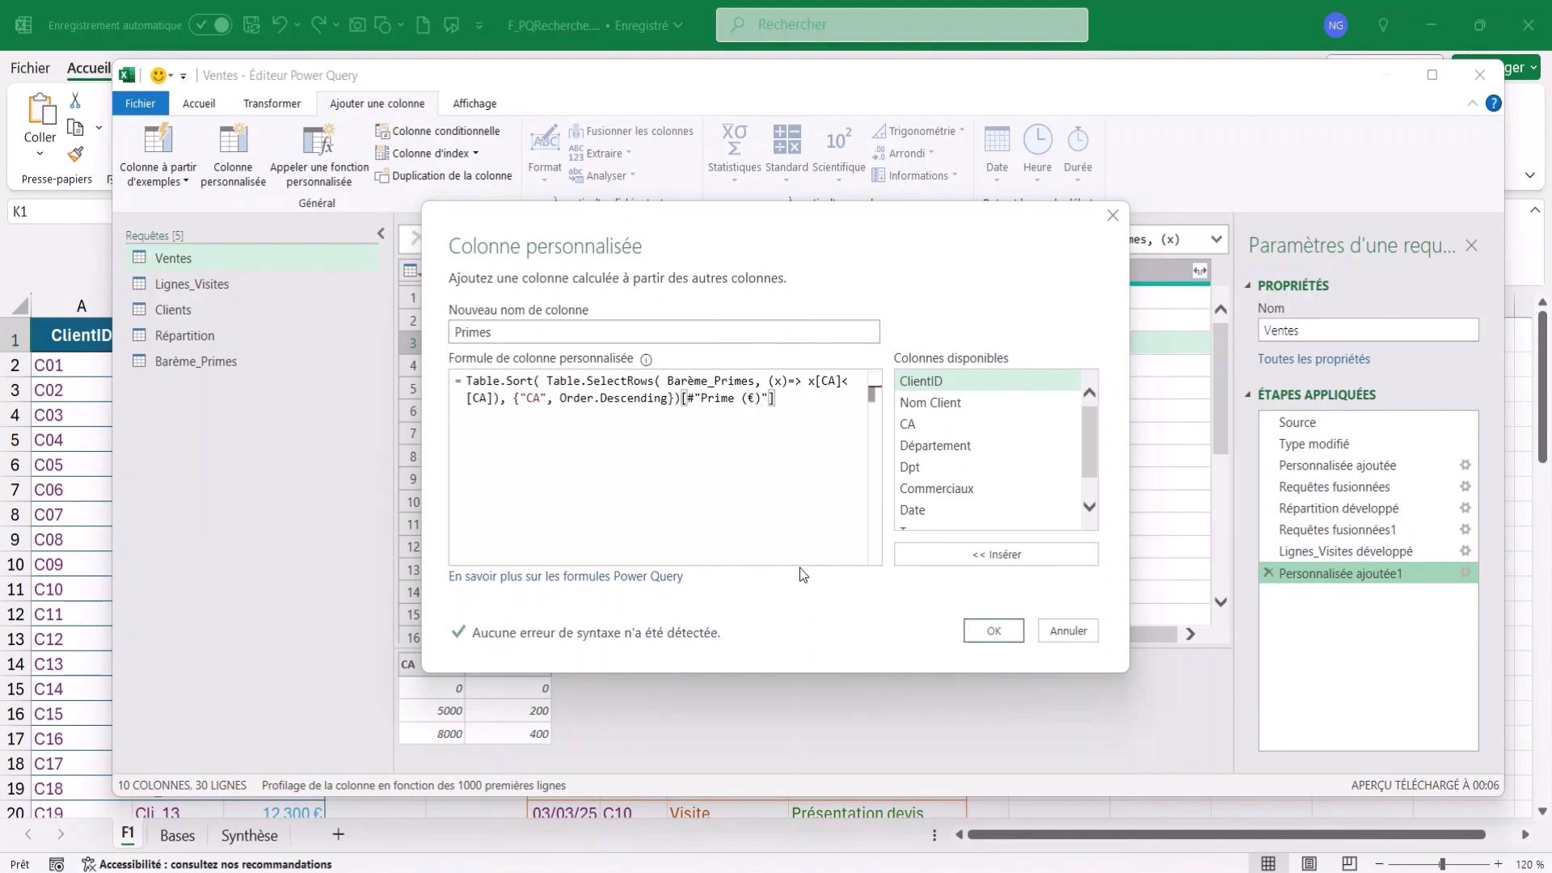
pyautogui.write('{0')
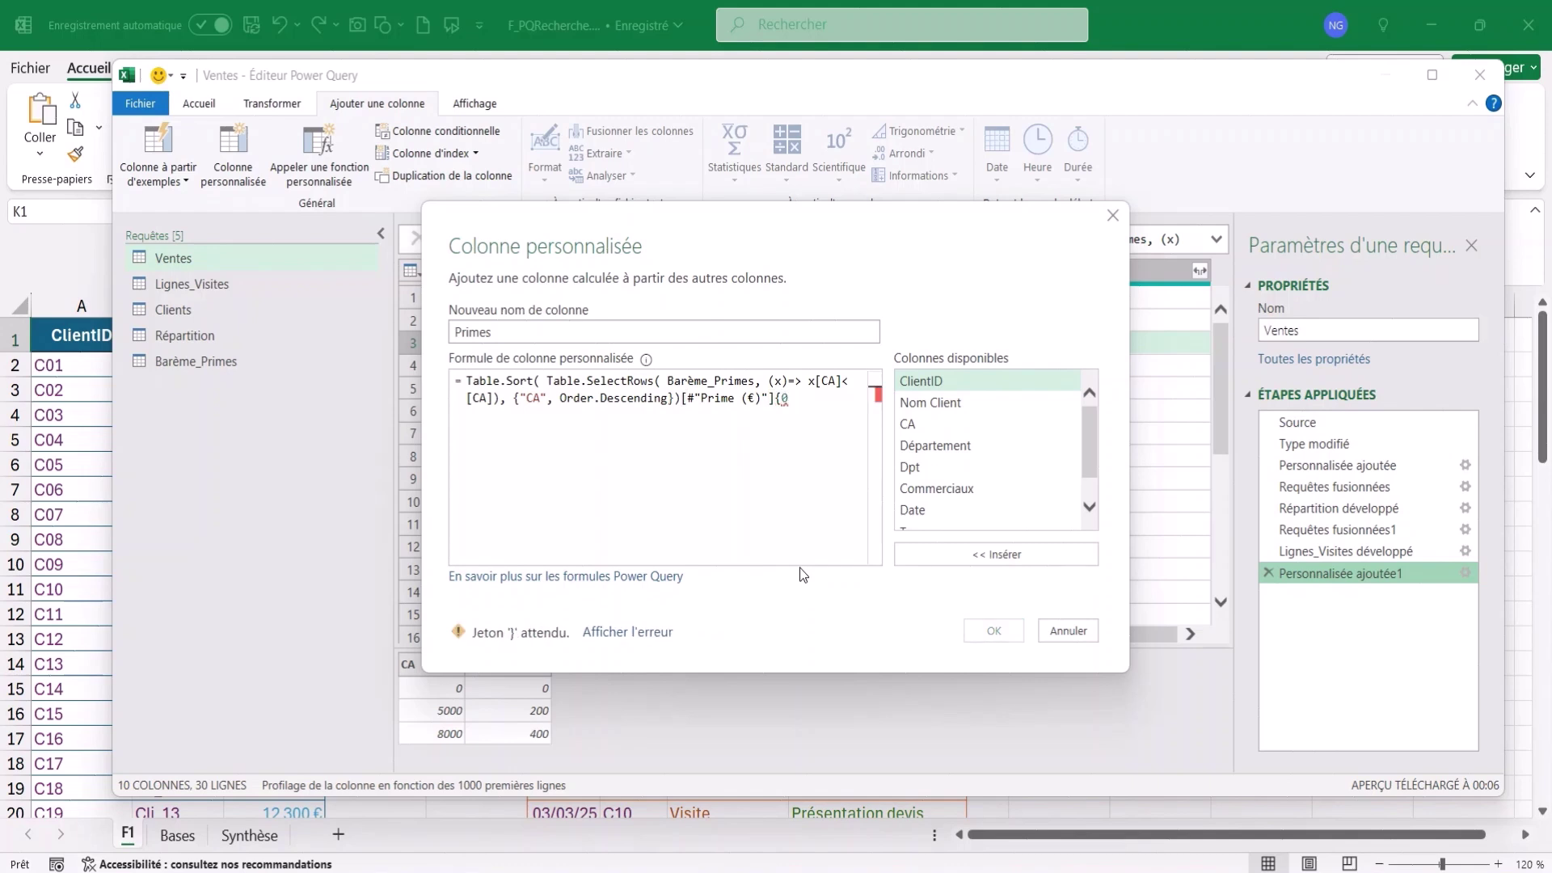
pyautogui.write('}')
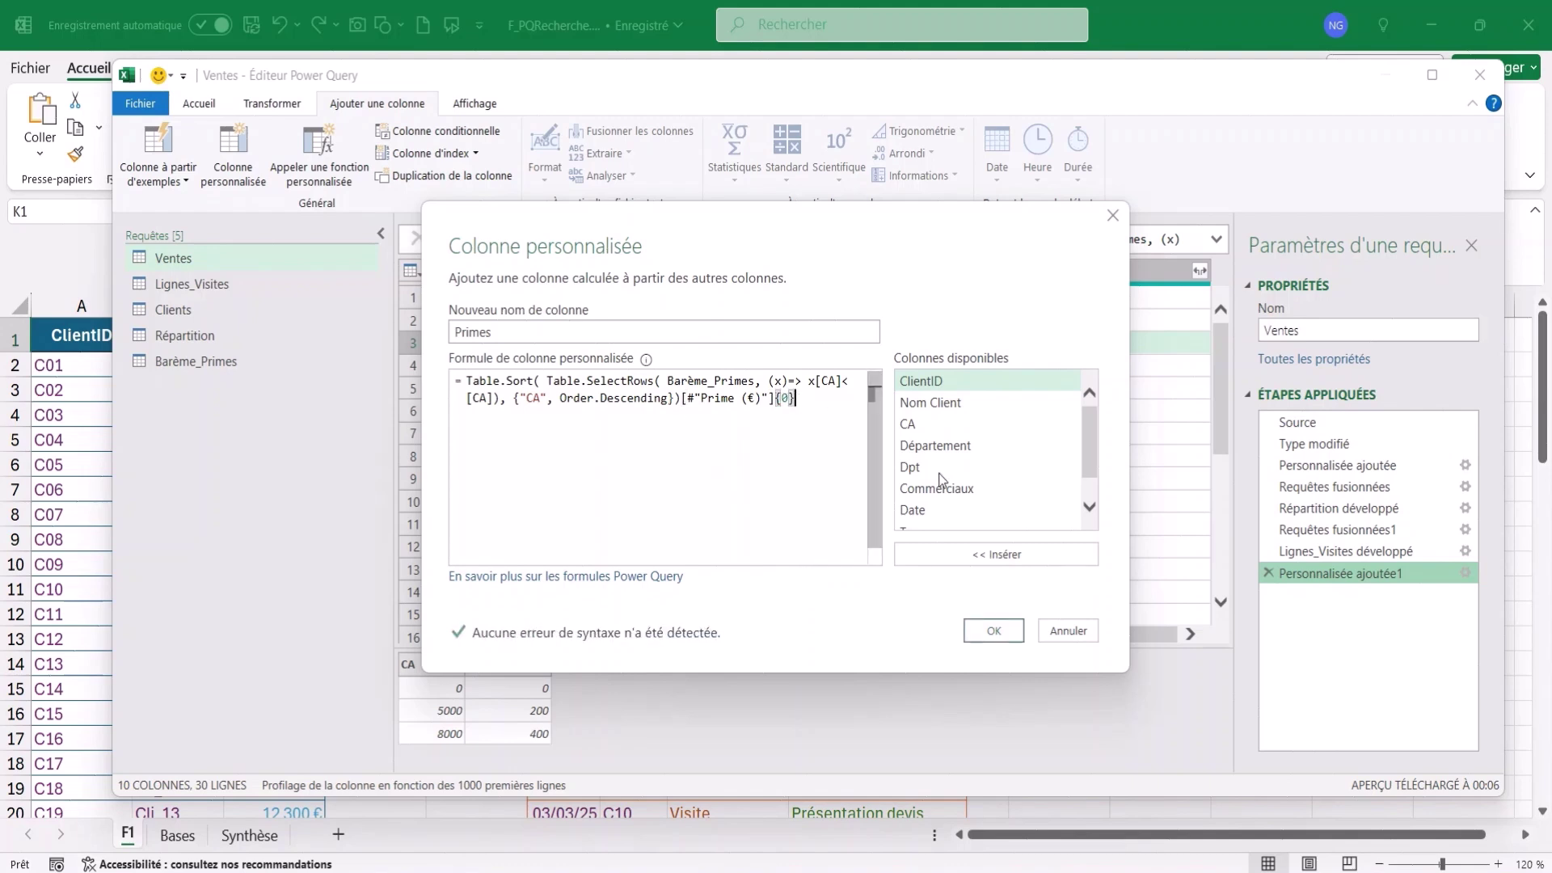
pyautogui.click(992, 629)
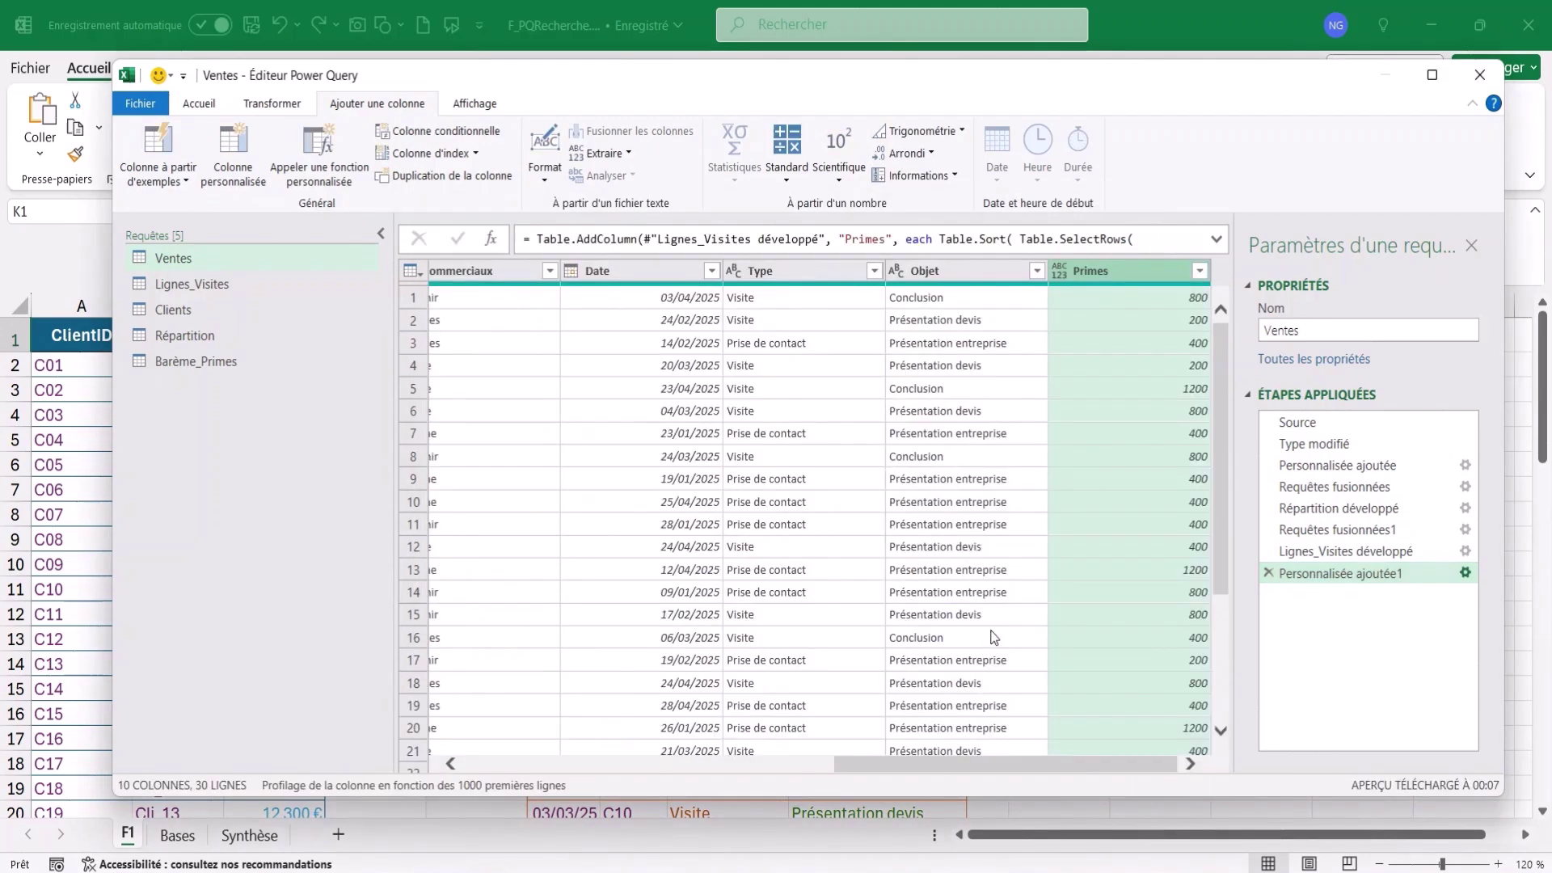
# Compare the clients' CA and Primes values in the Ventes query with the thresholds in the Barème_Primes query
pyautogui.click(1159, 298)
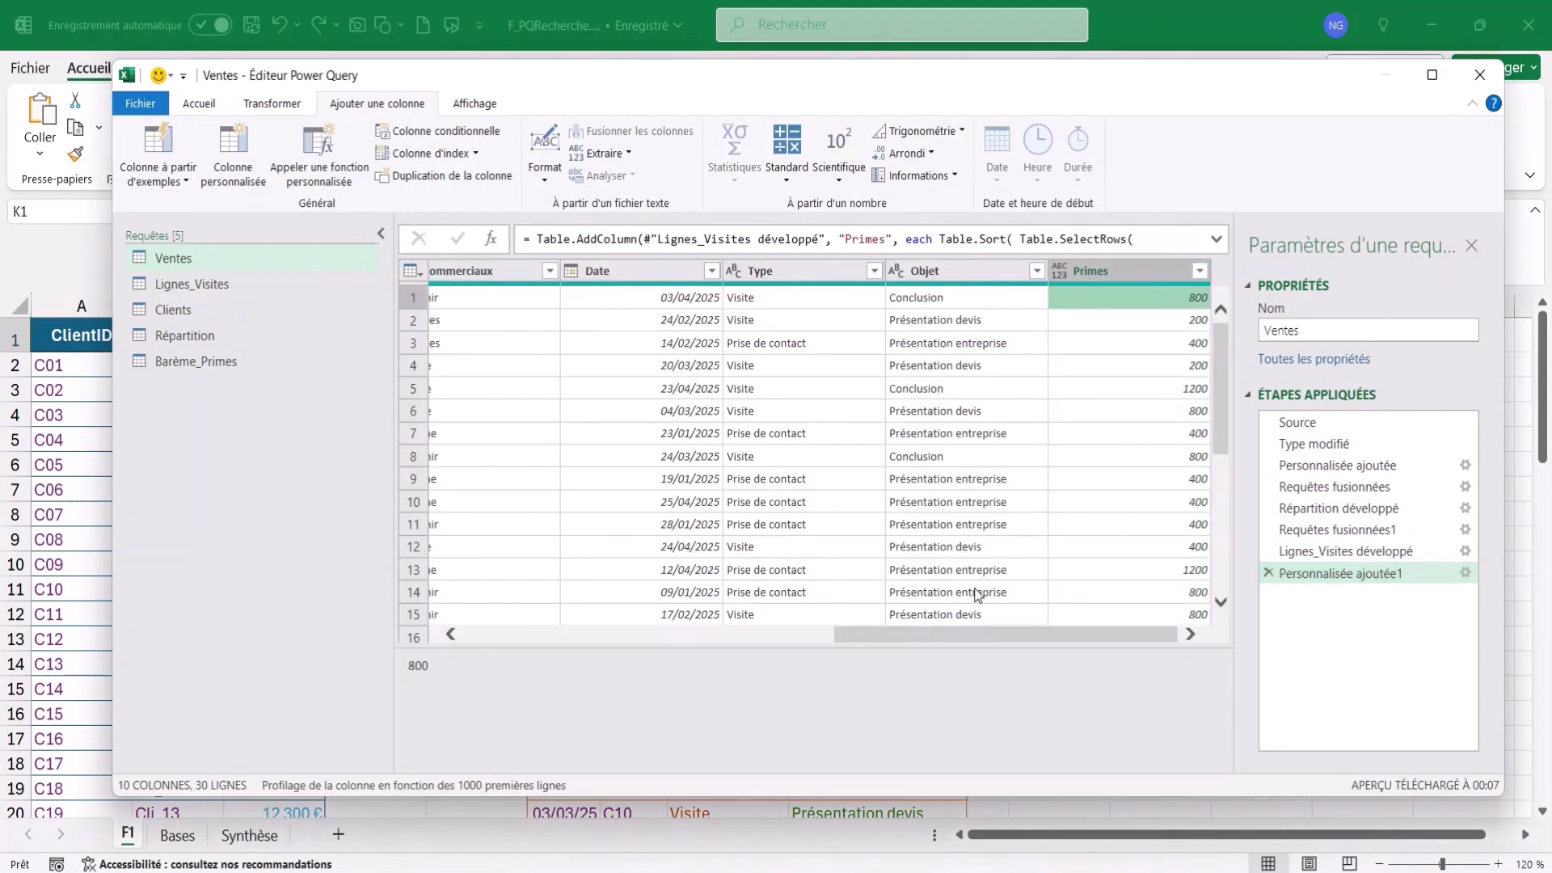
pyautogui.moveTo(942, 641); pyautogui.dragTo(601, 637)
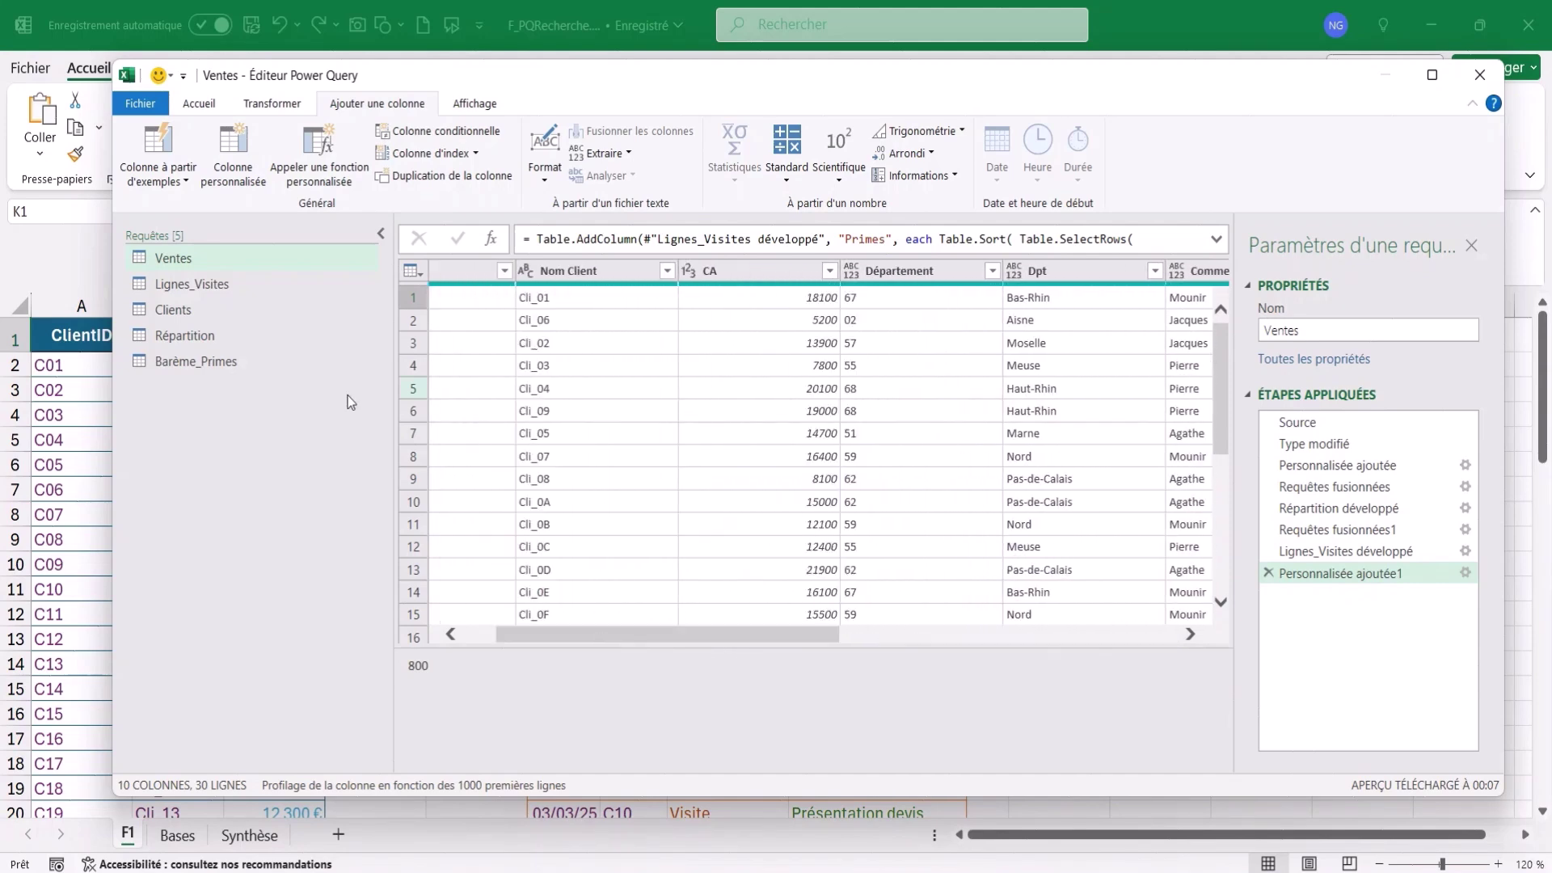
pyautogui.click(204, 365)
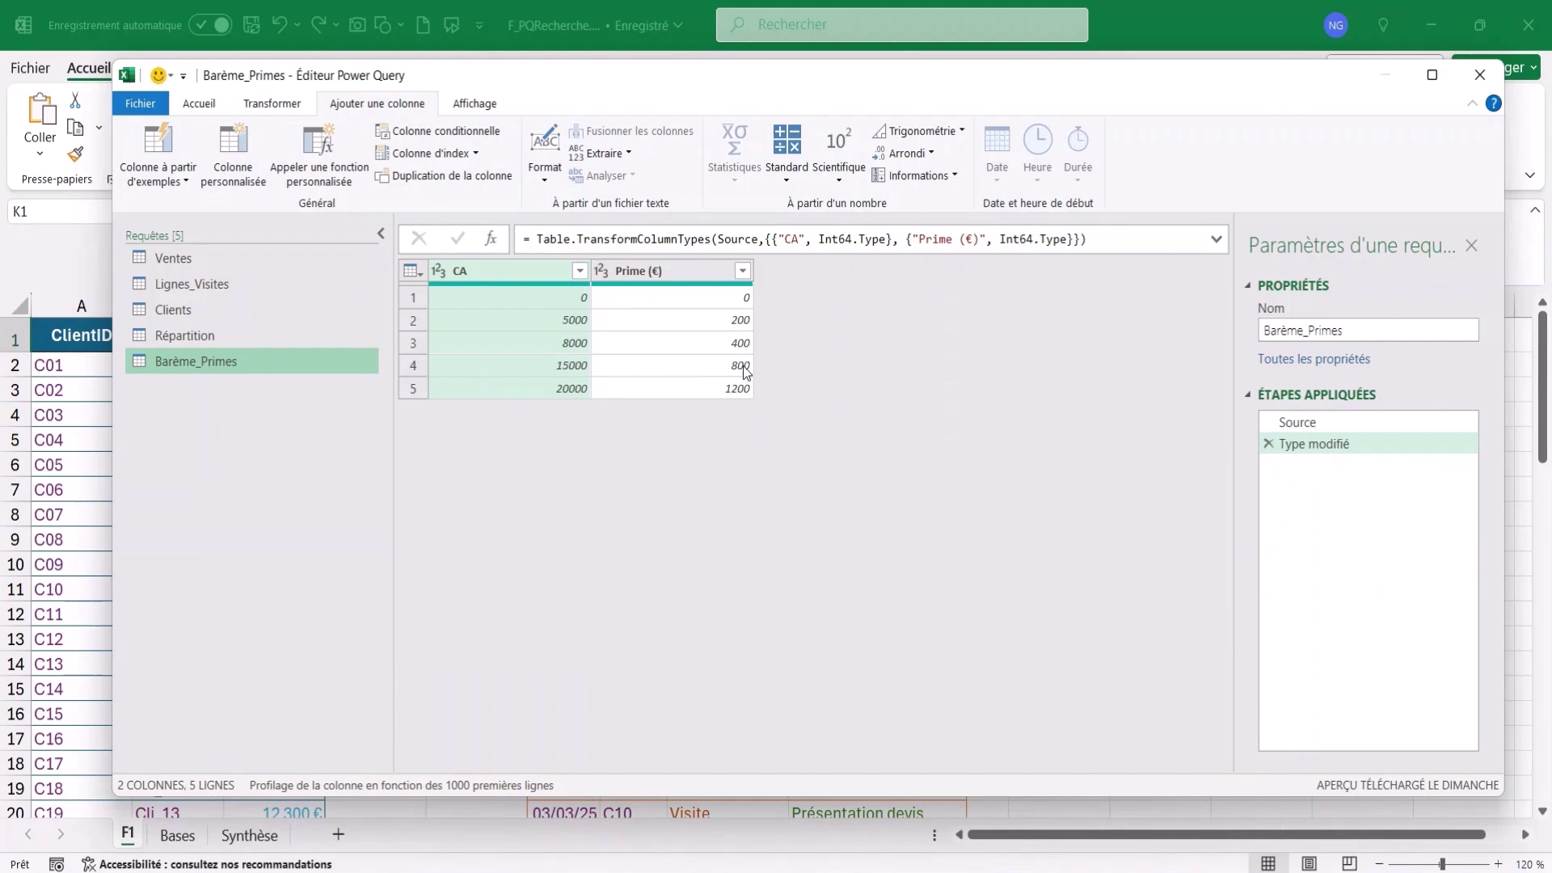
pyautogui.click(179, 261)
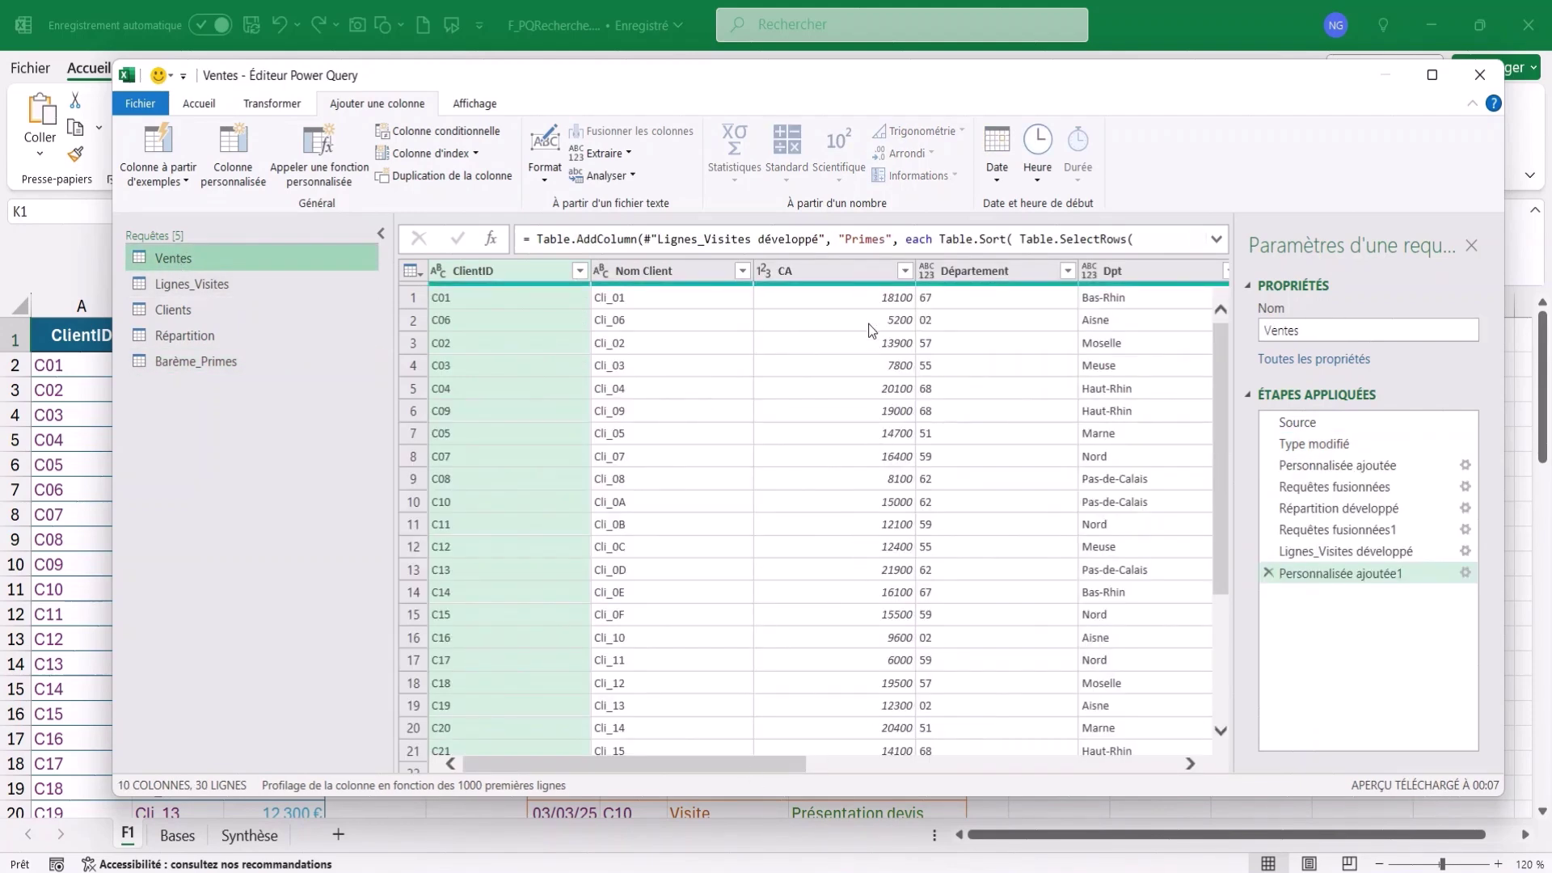
pyautogui.moveTo(730, 762); pyautogui.dragTo(1103, 763)
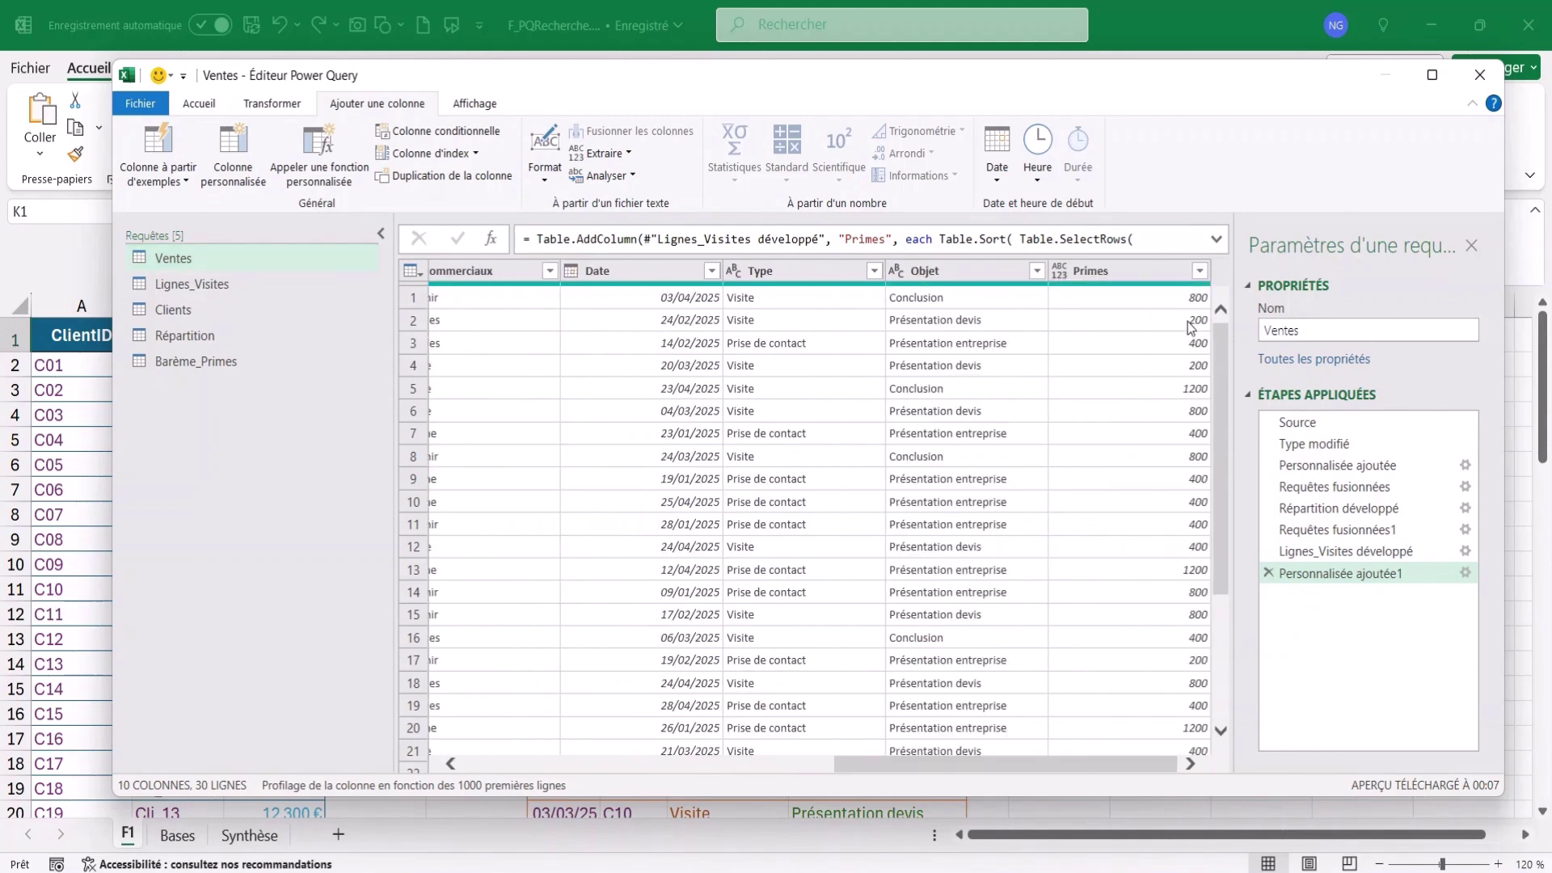
pyautogui.click(210, 366)
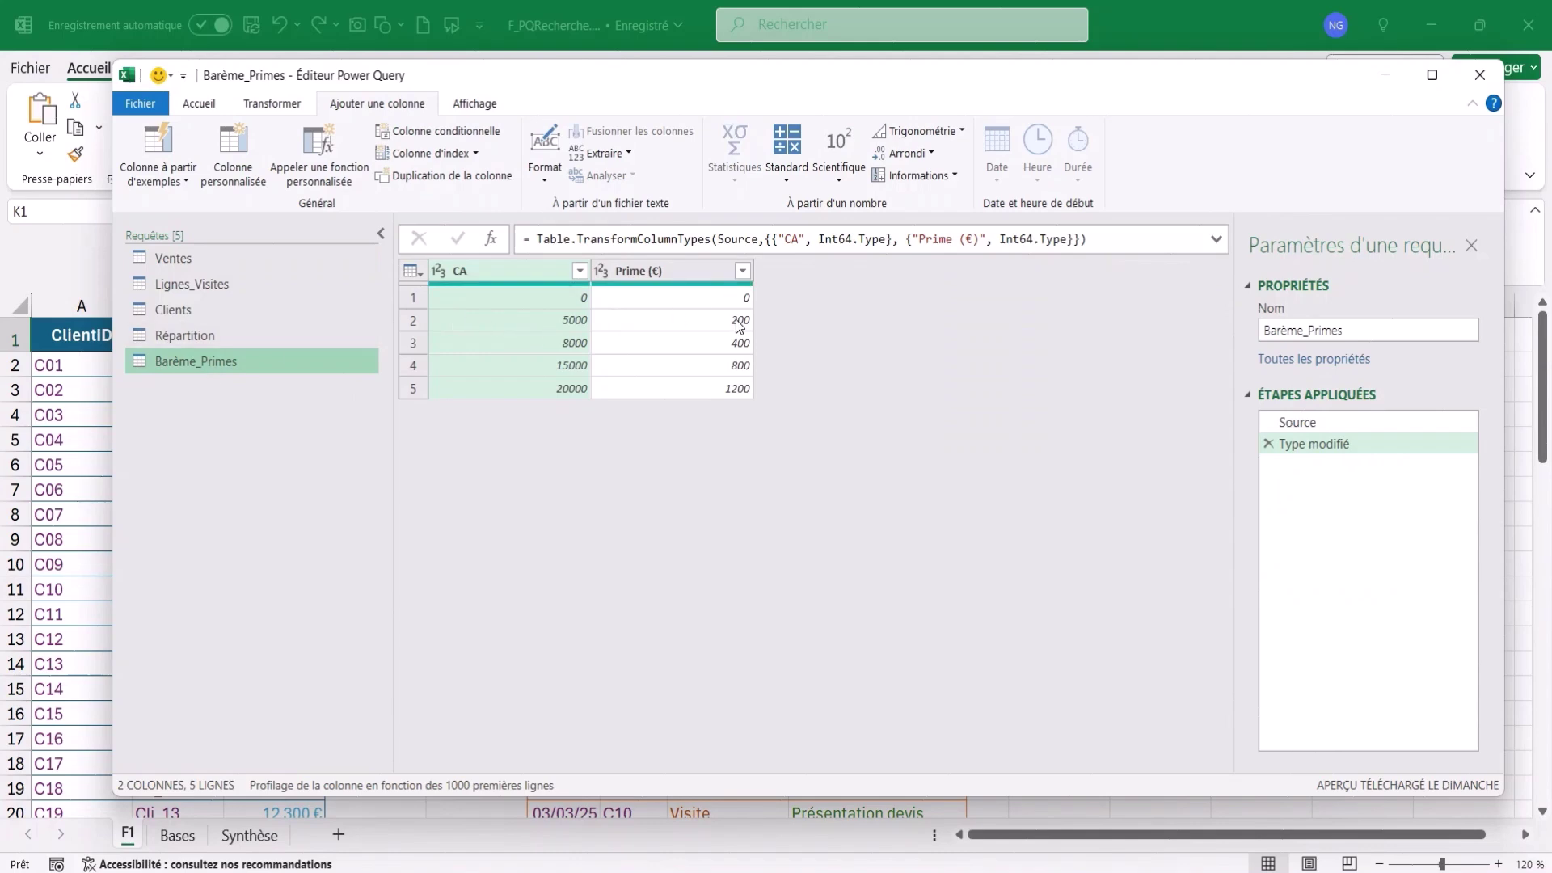
pyautogui.click(188, 258)
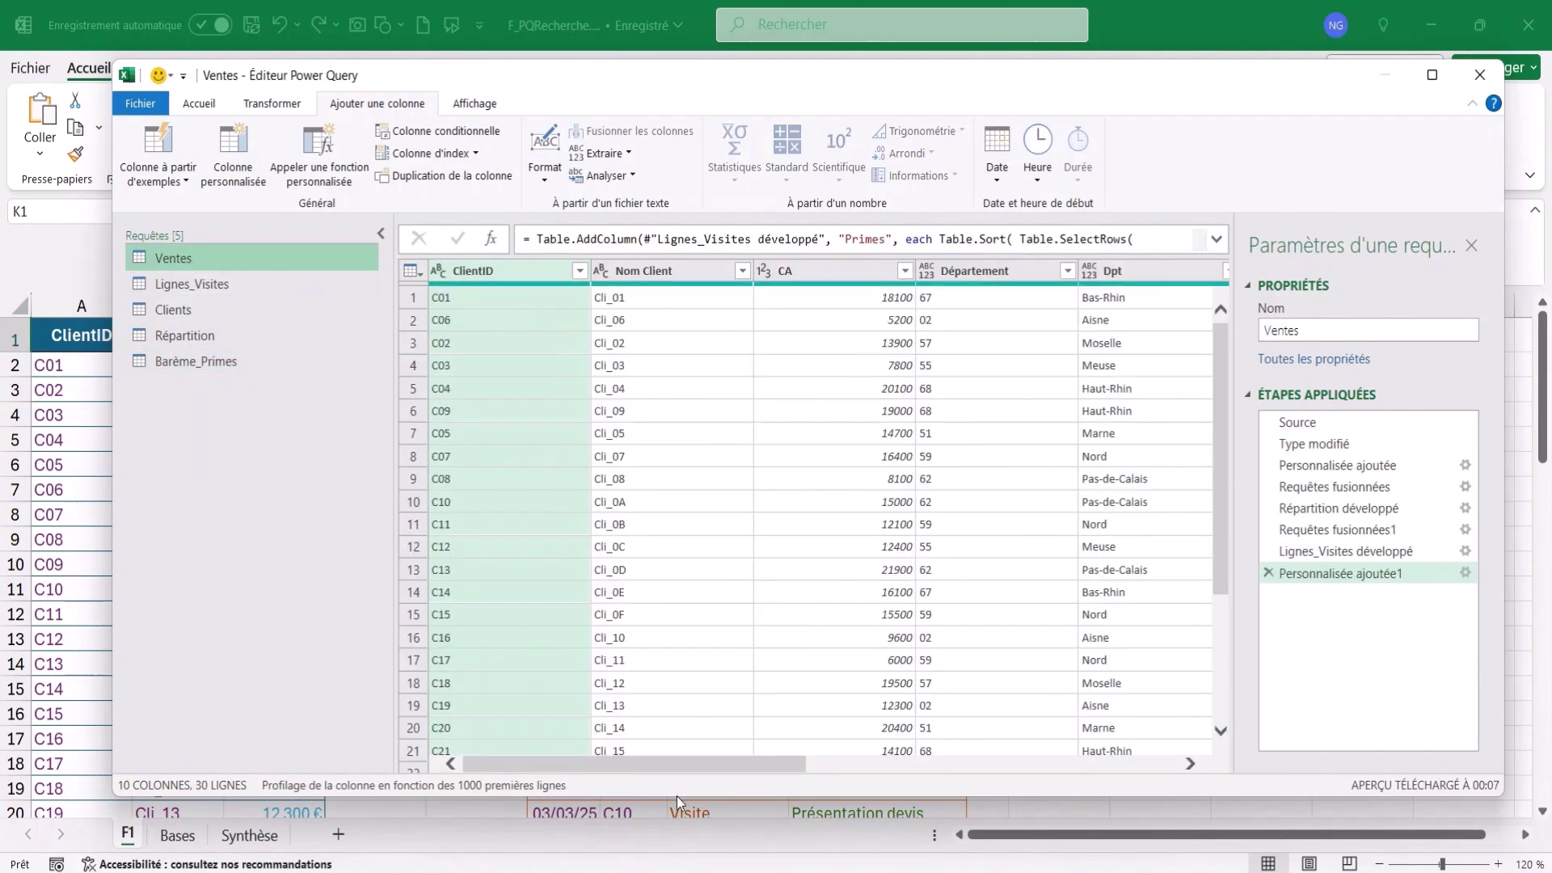
pyautogui.moveTo(667, 762); pyautogui.dragTo(1042, 765)
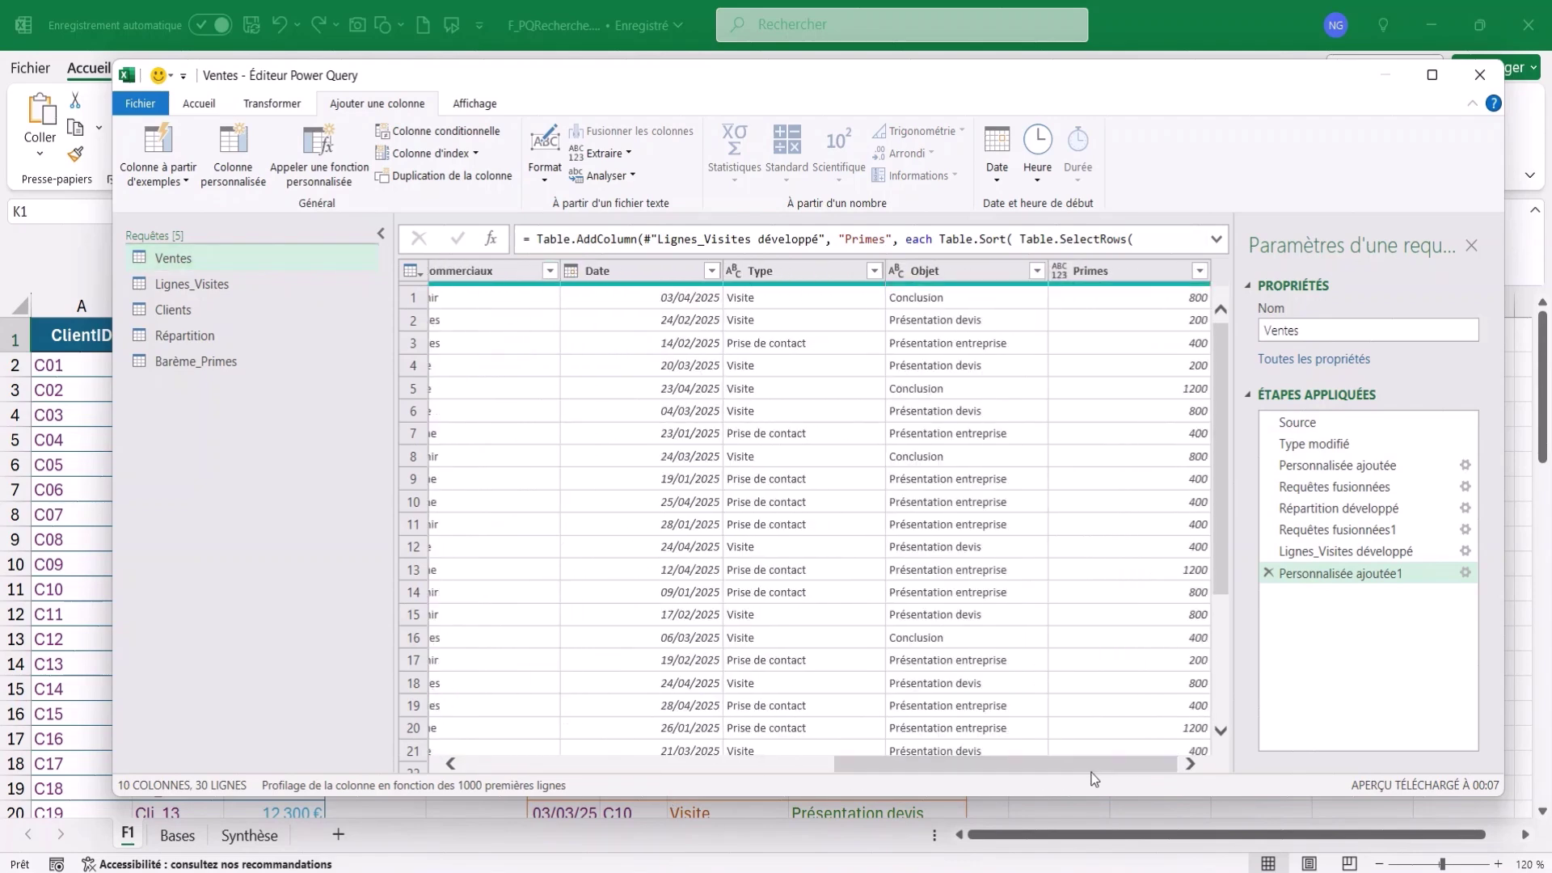
pyautogui.moveTo(1222, 349)
pyautogui.mouseDown()
pyautogui.moveTo(1223, 398)
pyautogui.moveTo(1220, 321)
pyautogui.mouseUp()
pyautogui.moveTo(880, 765); pyautogui.dragTo(461, 748)
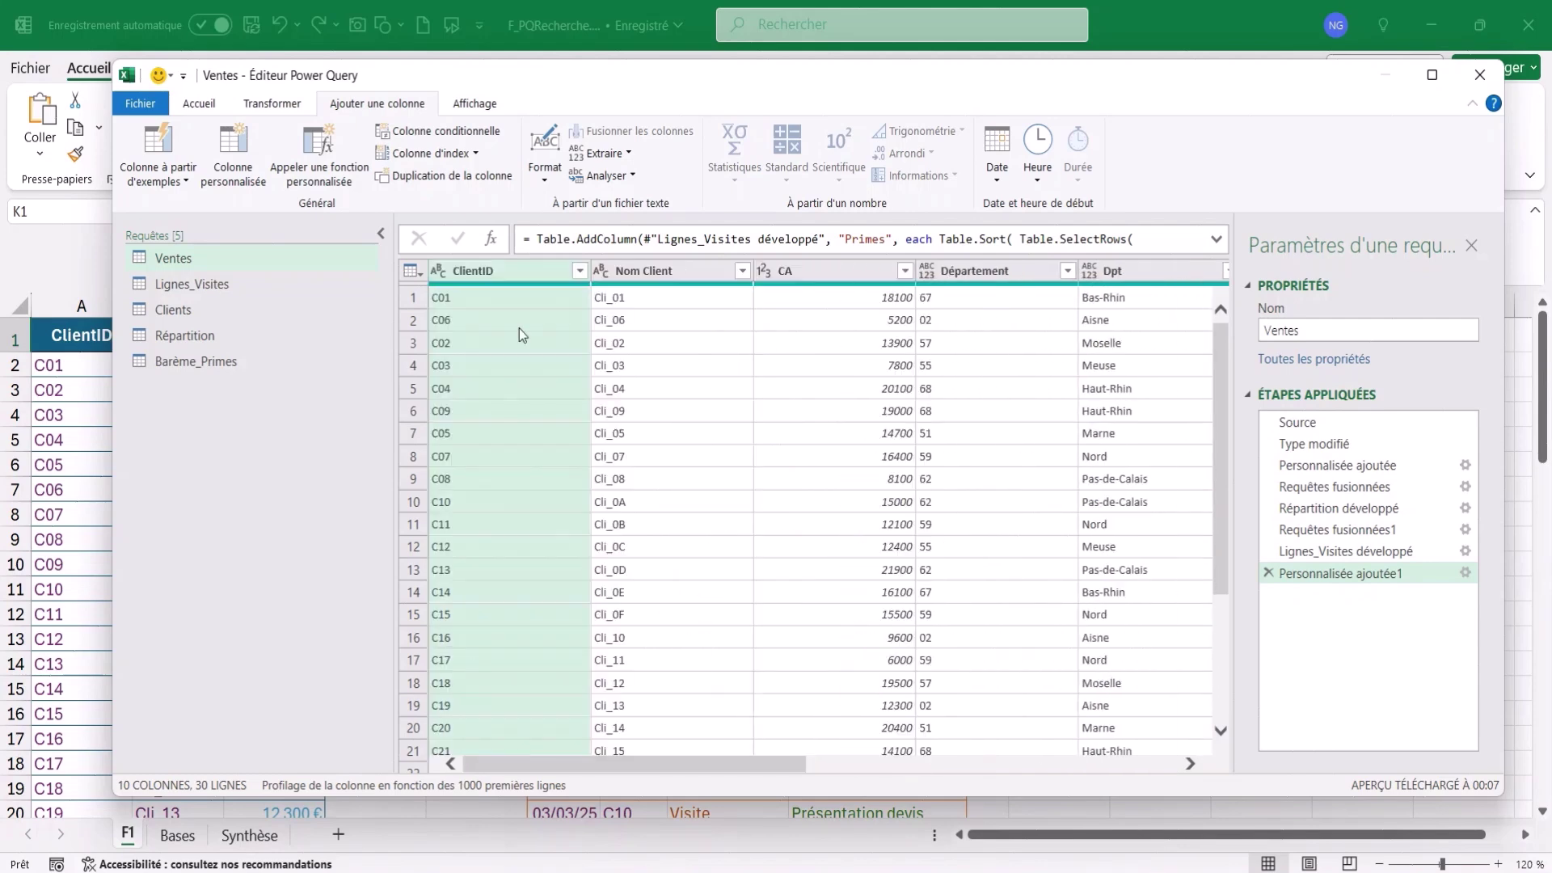